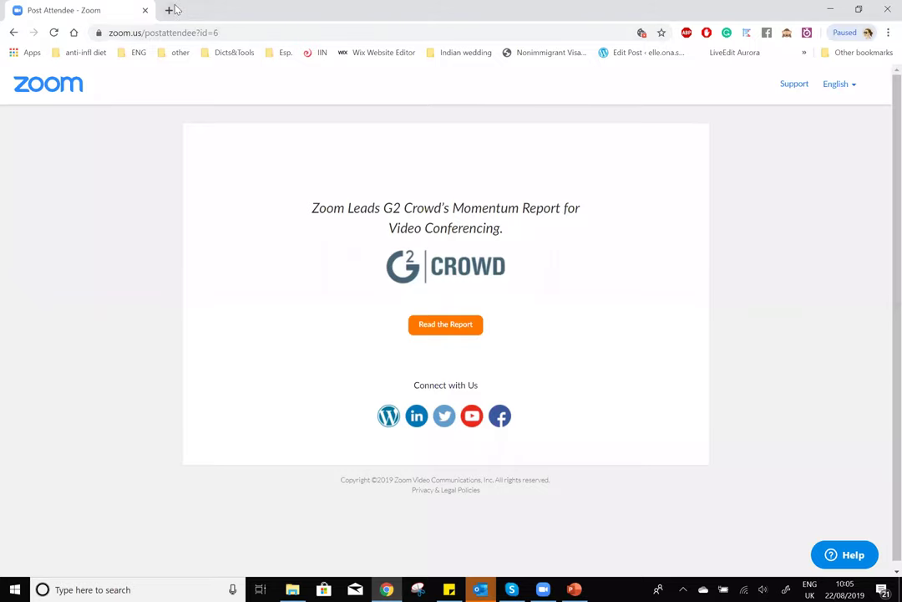
- Go to odoo.sh in a new browser tab
left_click(169, 10)
type("odoo.sh")
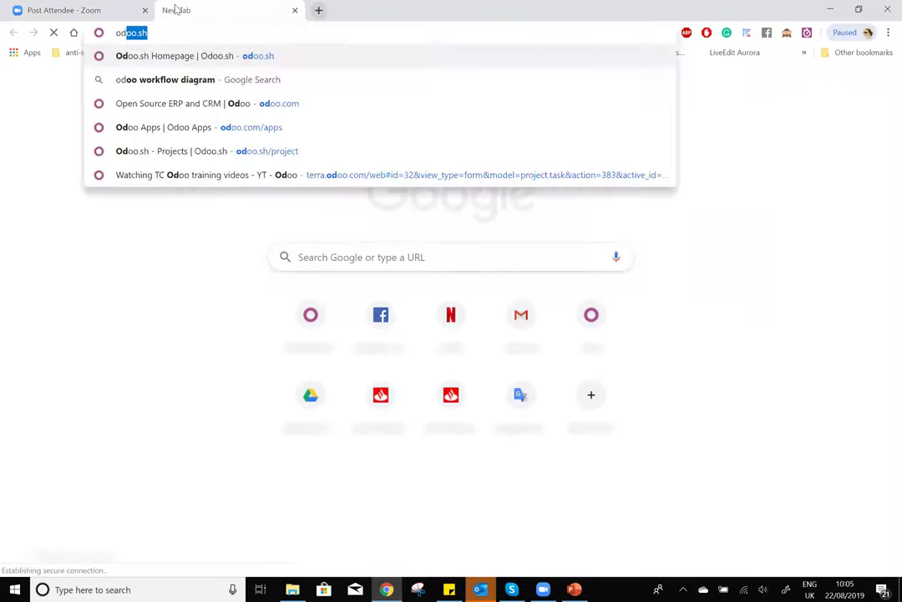
key("Return")
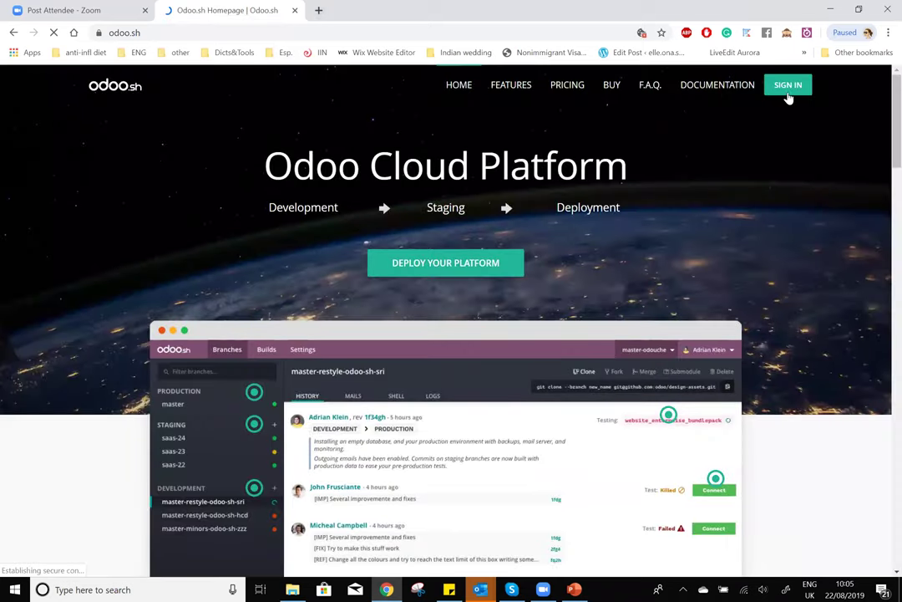
- Sign in to Odoo.sh through GitHub and open the tctraining project
left_click(780, 97)
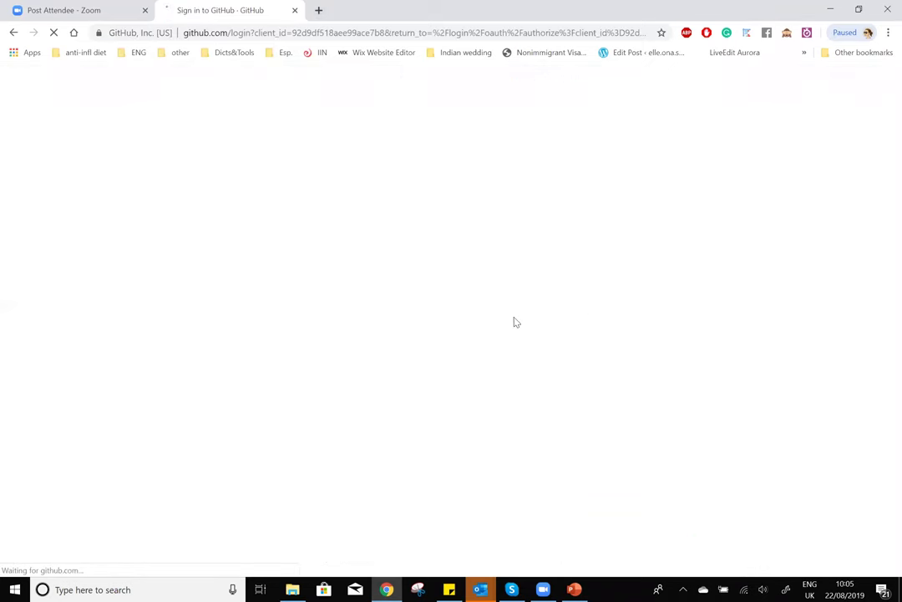
left_click(476, 382)
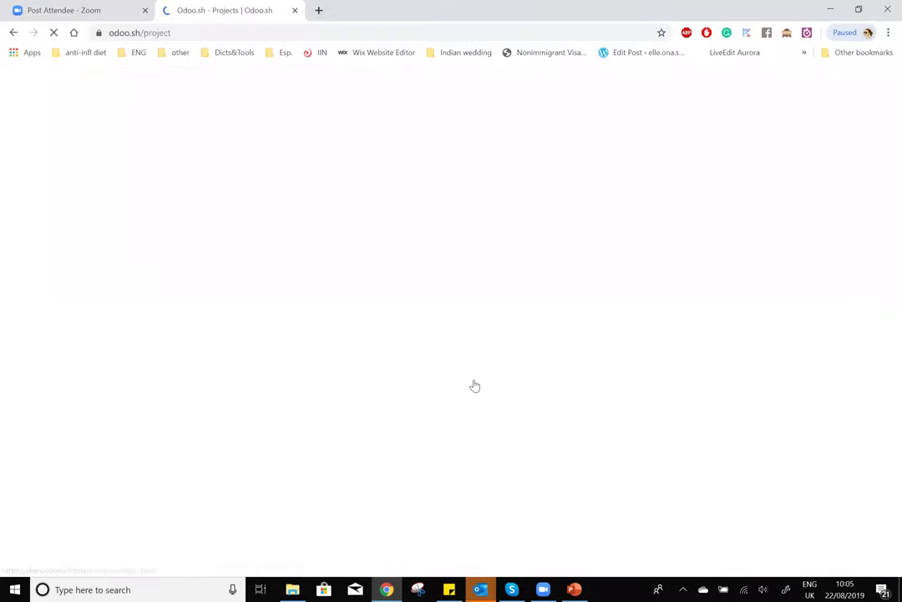
scroll(366, 342, "down", 3)
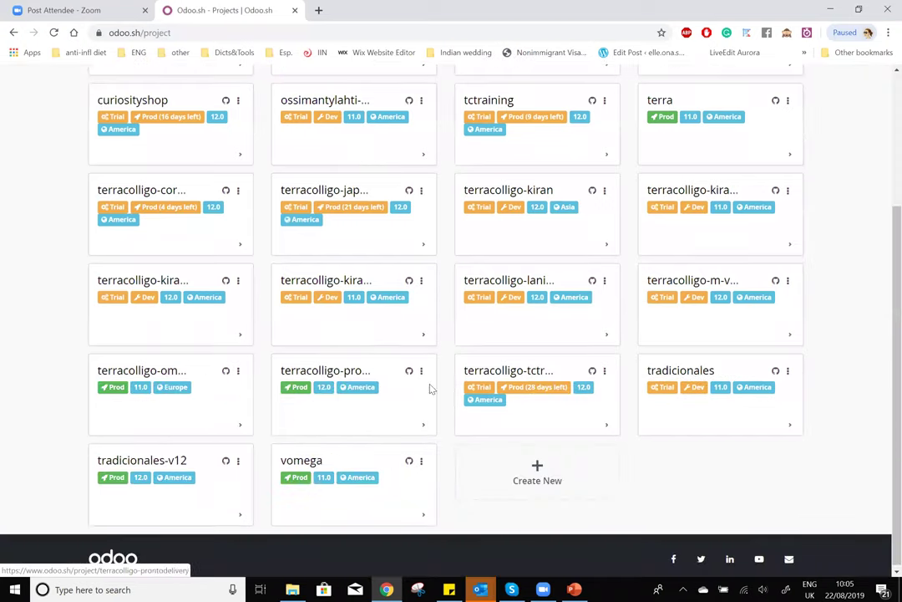
scroll(518, 318, "up", 5)
left_click(502, 291)
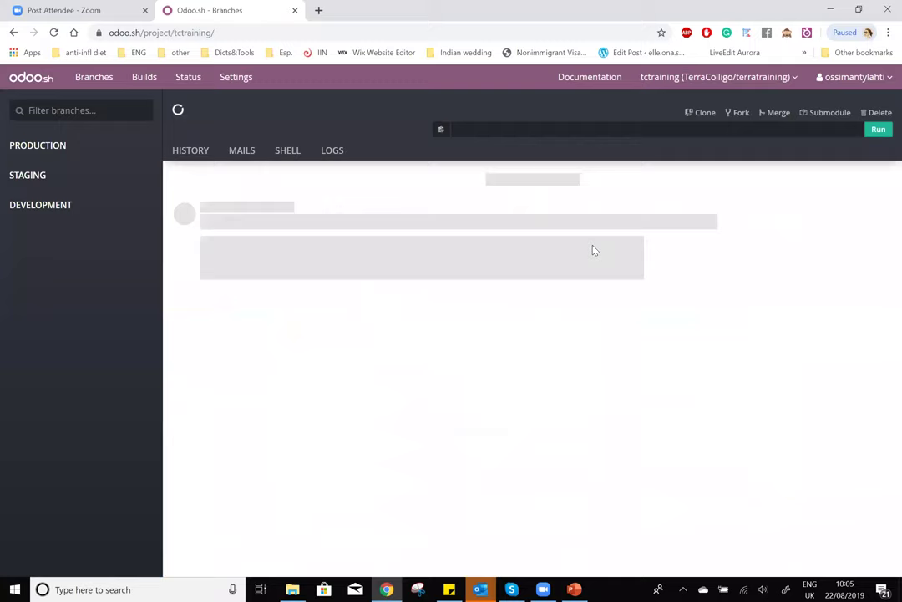
- Connect to the tctraining database, dismiss the Business Hacks popup, and show all apps
left_click(844, 236)
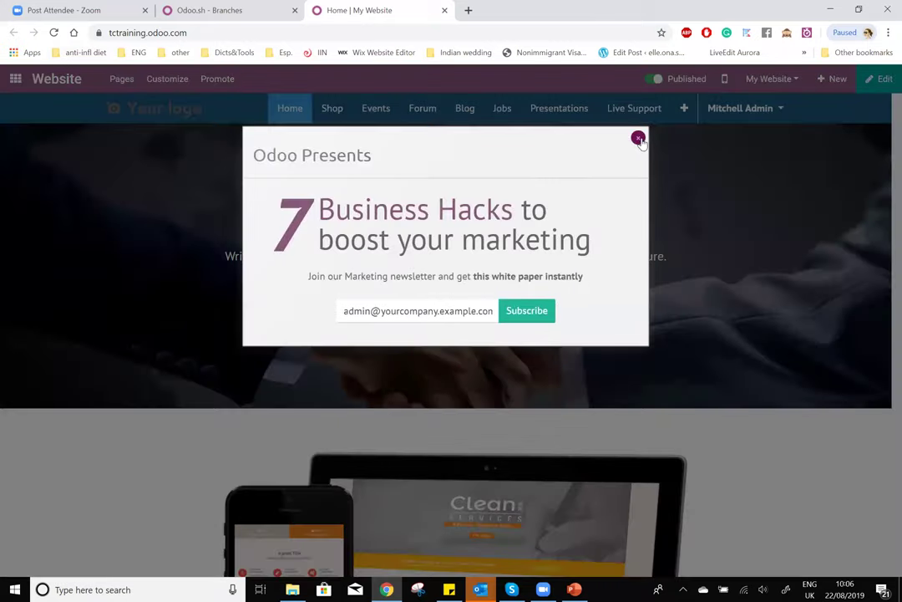
left_click(6, 79)
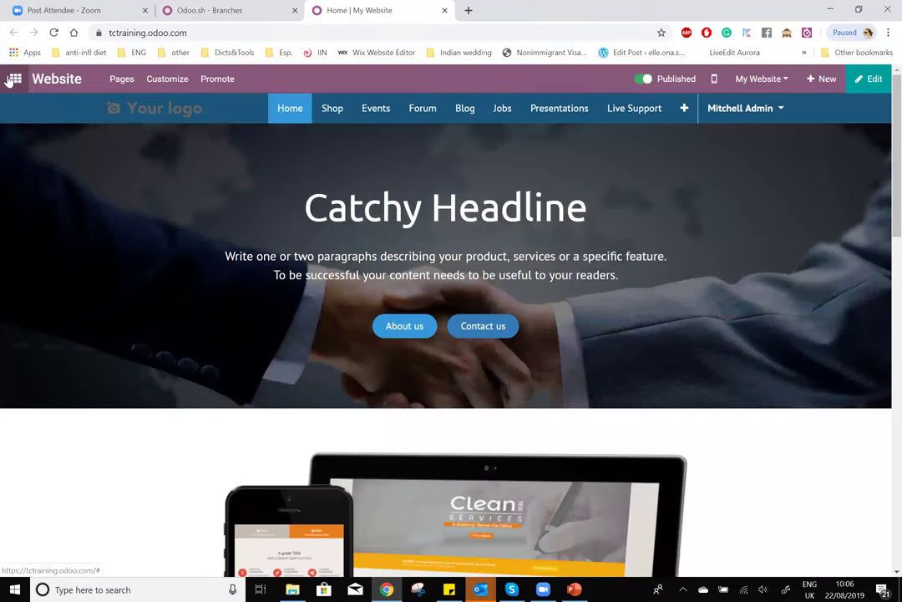
left_click(7, 80)
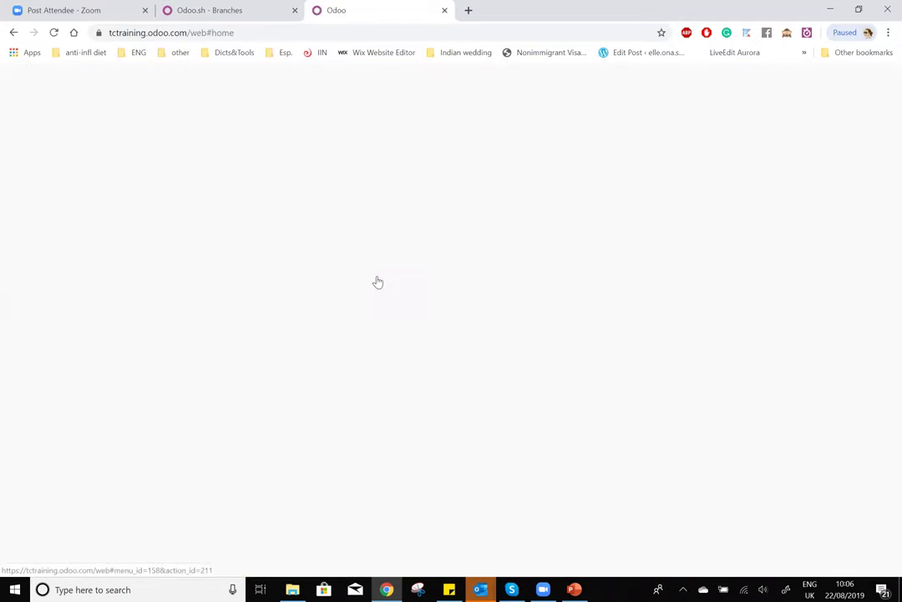
scroll(822, 403, "down", 1)
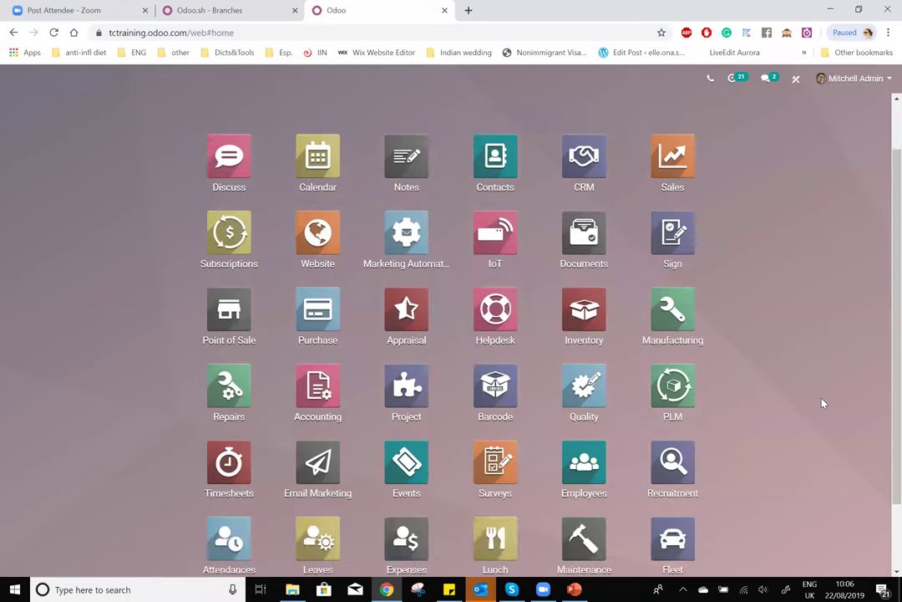
scroll(468, 375, "down", 1)
- Enable Registration Questions in the Events settings and save
left_click(398, 406)
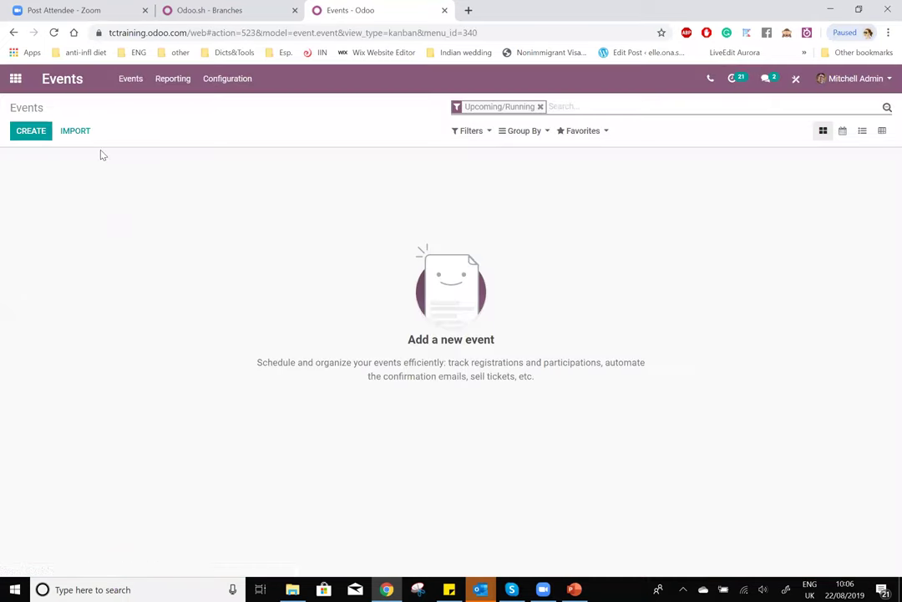
left_click(240, 78)
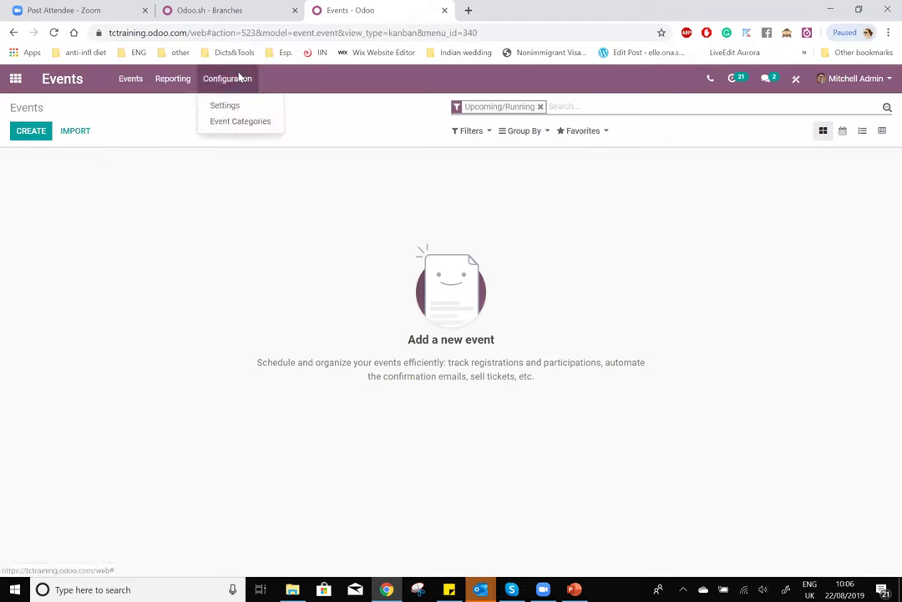
left_click(235, 111)
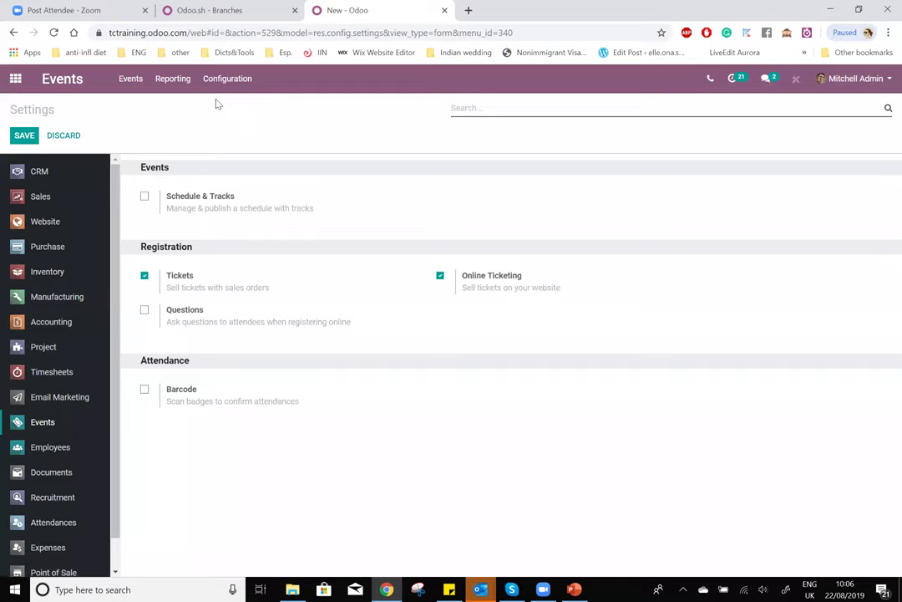
left_click_drag(140, 251, 203, 253)
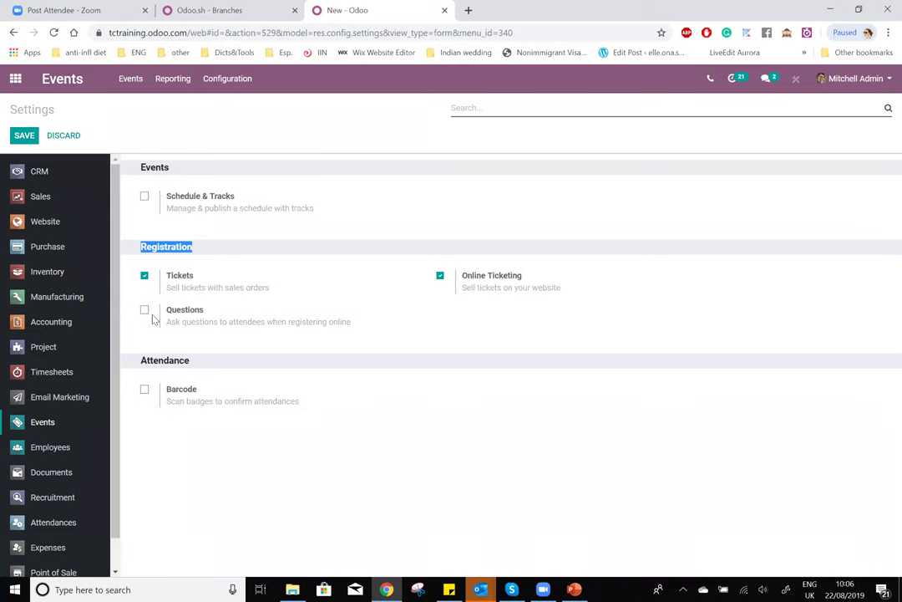
double_click(184, 310)
left_click(144, 310)
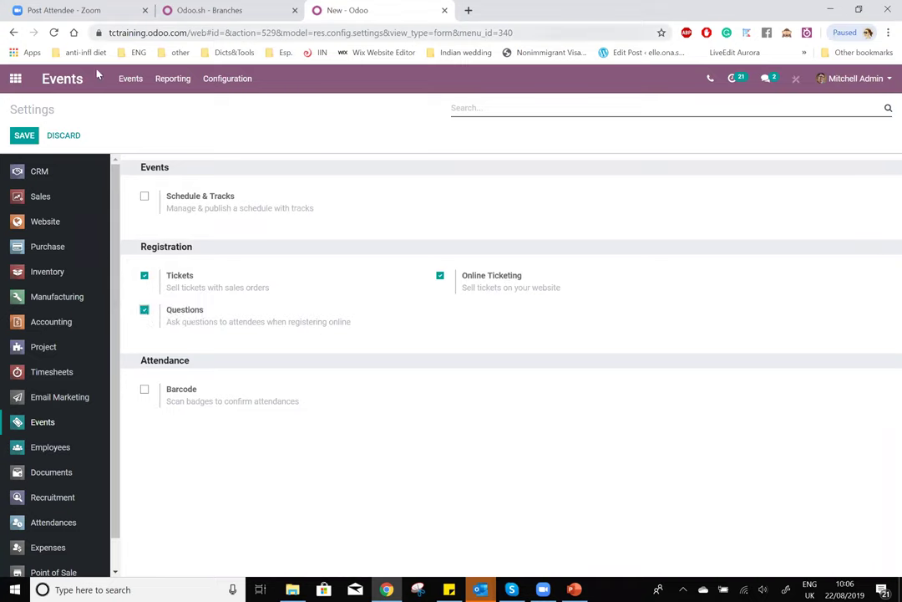
left_click(24, 136)
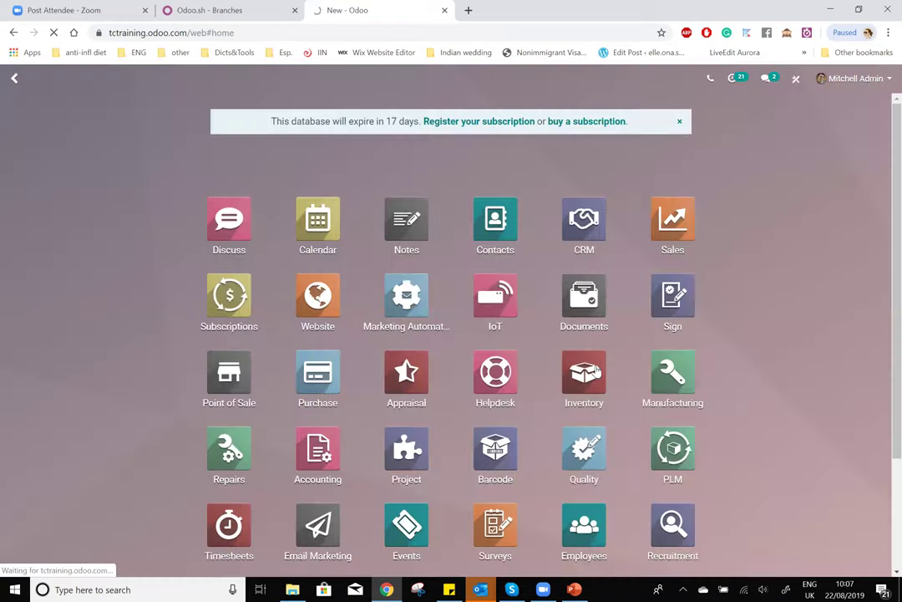
- Return to the empty Events overview
scroll(302, 412, "down", 2)
left_click(404, 401)
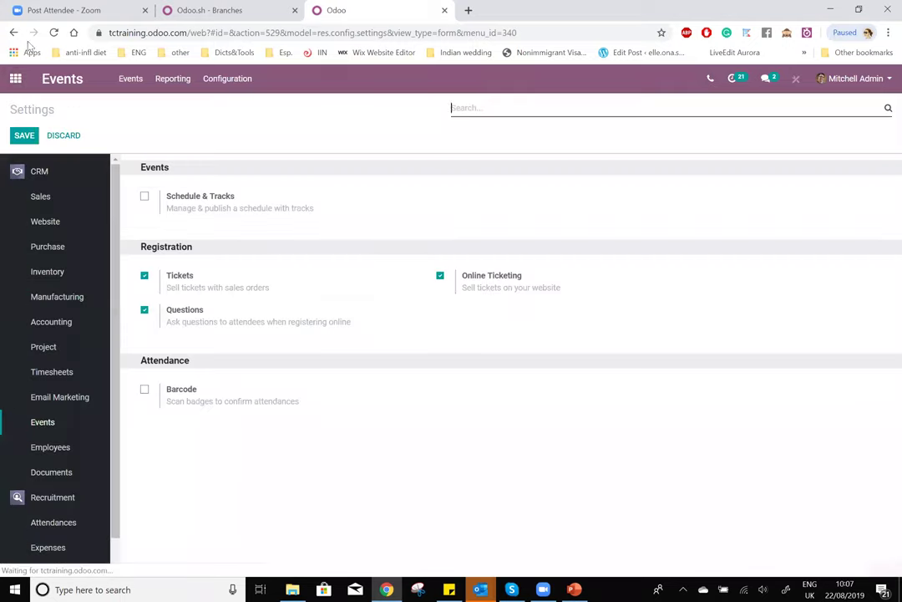
left_click(60, 78)
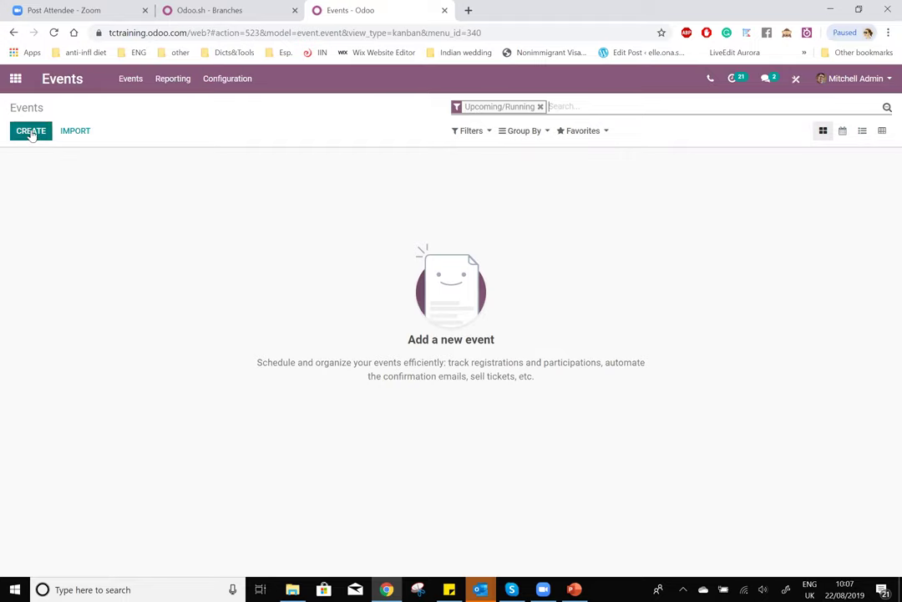
- Create a new event named 'Odoo Training' hosted on My Website
left_click(31, 132)
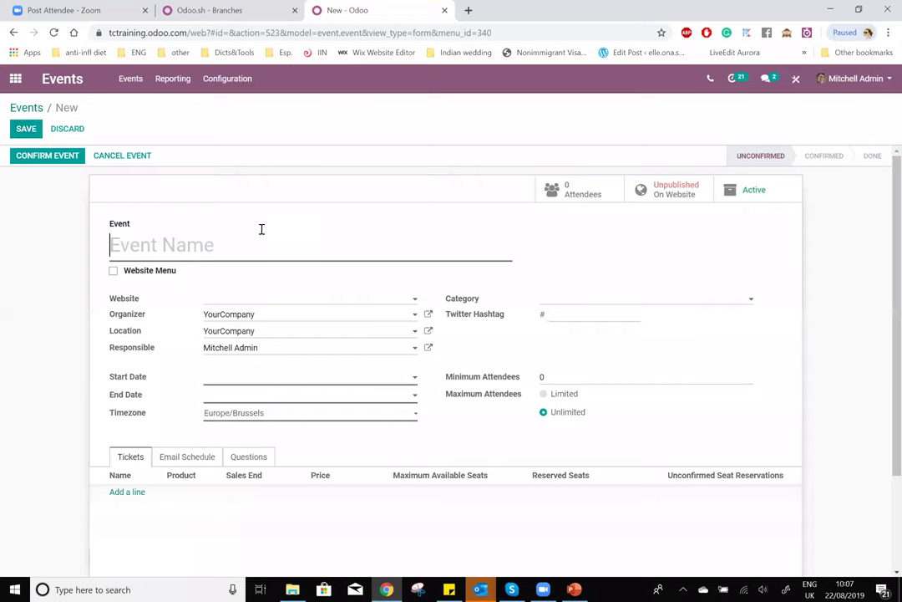
left_click(159, 249)
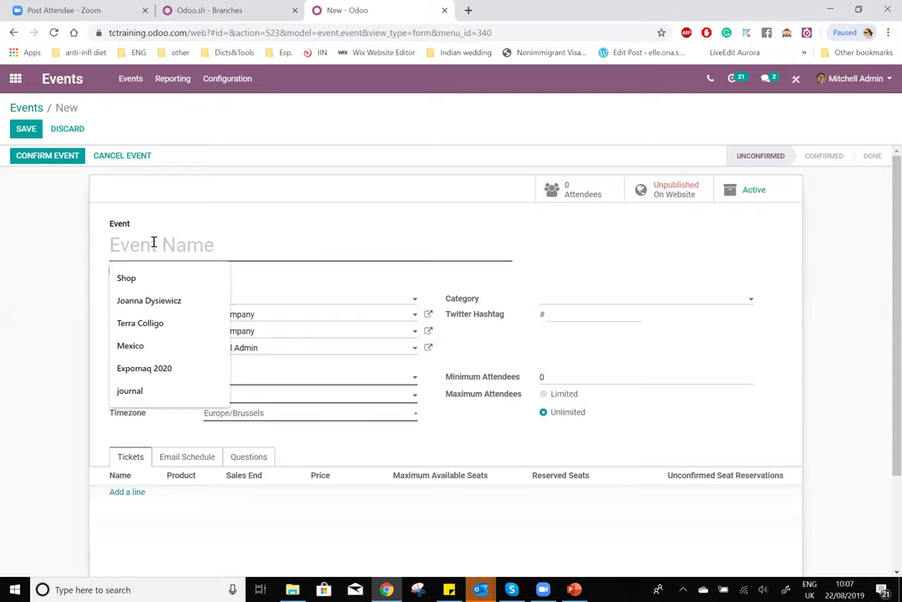
type("Odoo Training")
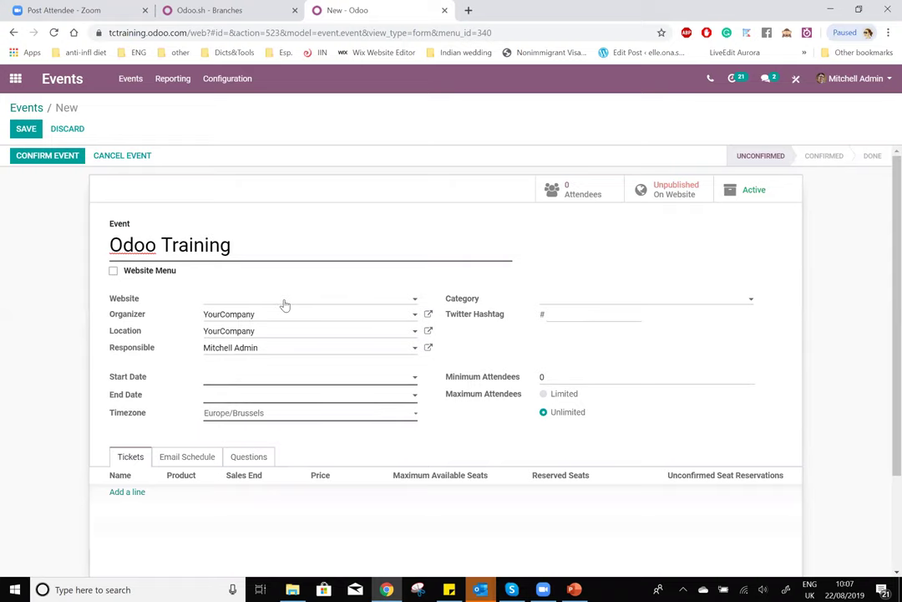
left_click(284, 304)
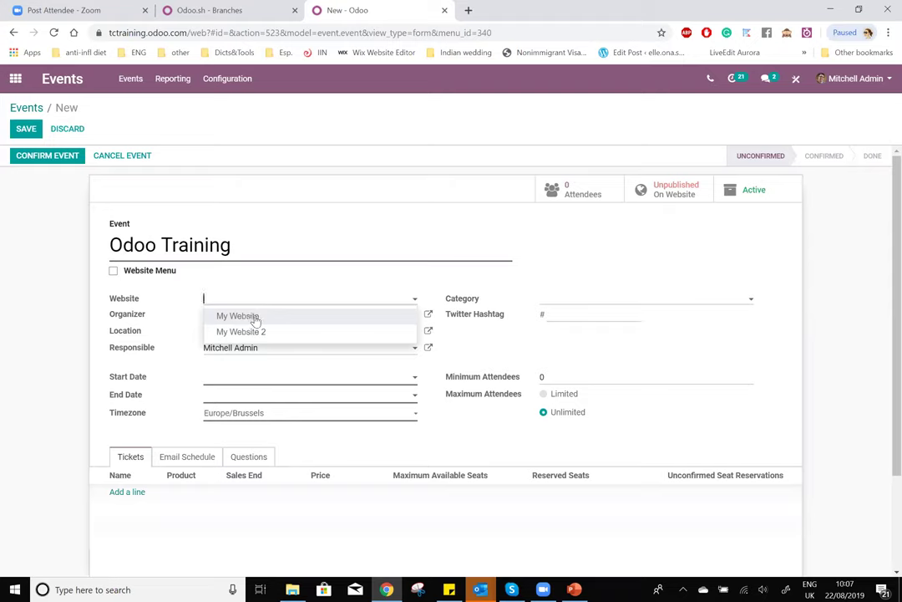
left_click(258, 318)
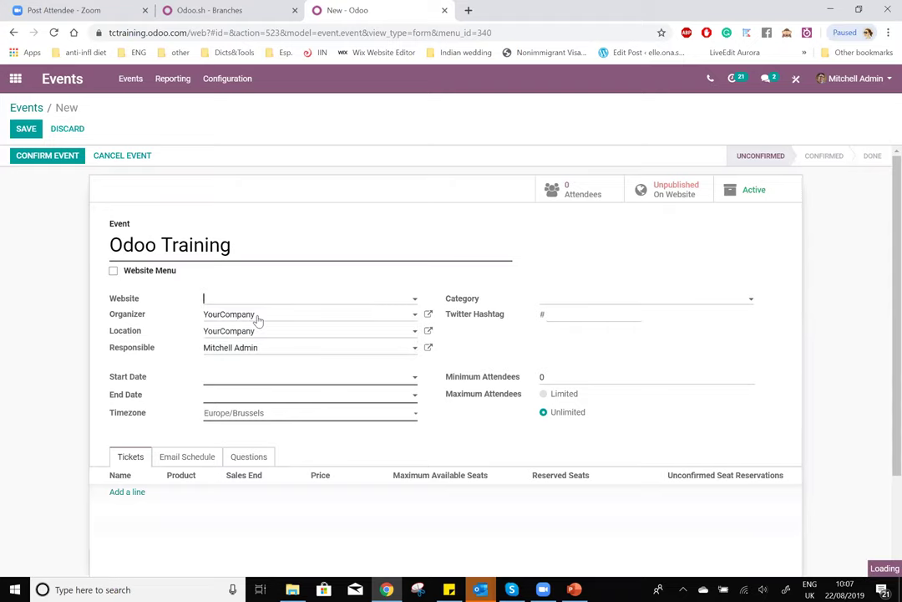
- Set ABC as the event organizer
left_click(292, 322)
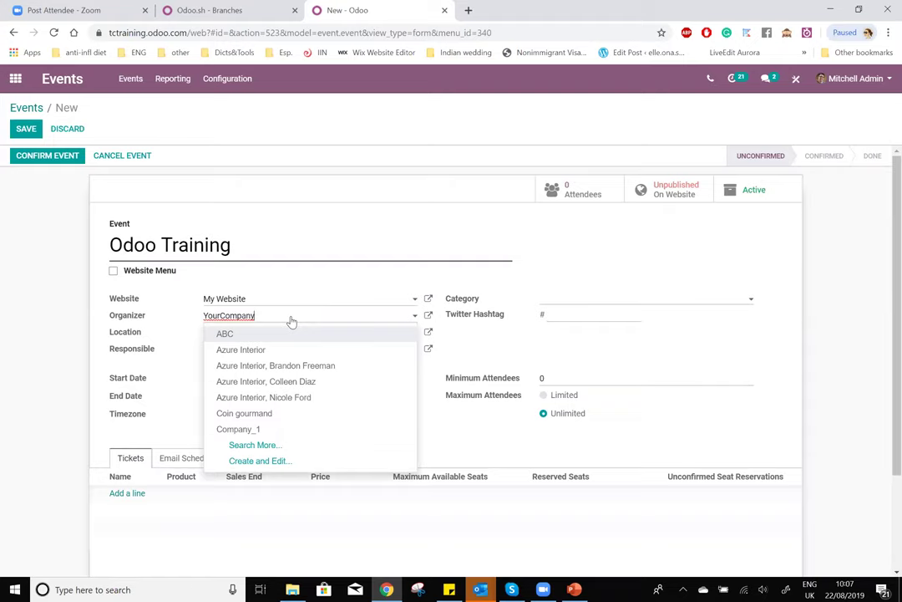
left_click_drag(292, 322, 165, 320)
type("terra")
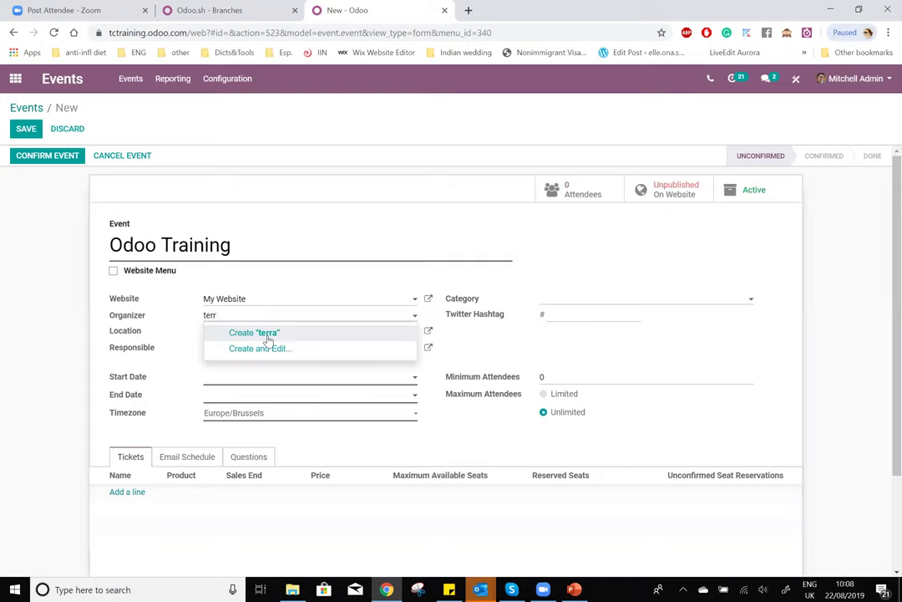
key("BackSpace")
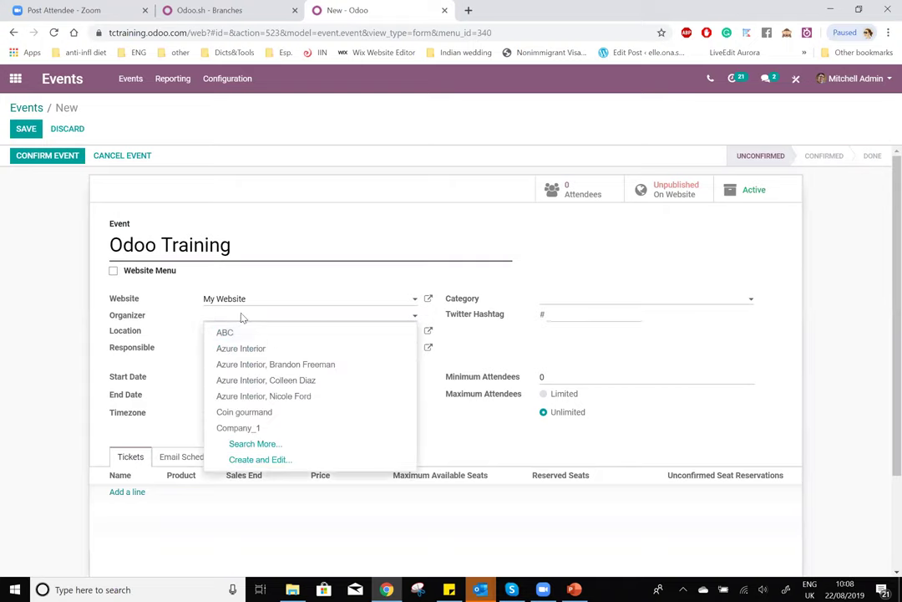
left_click(245, 333)
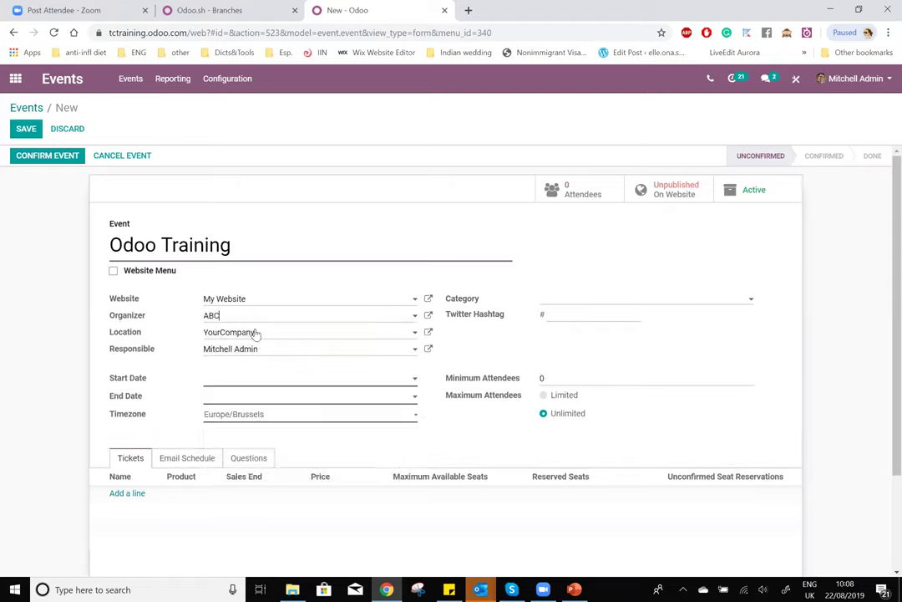
- Set ABC as the location, assign the first listed responsible person, and open the start date calendar
left_click(267, 336)
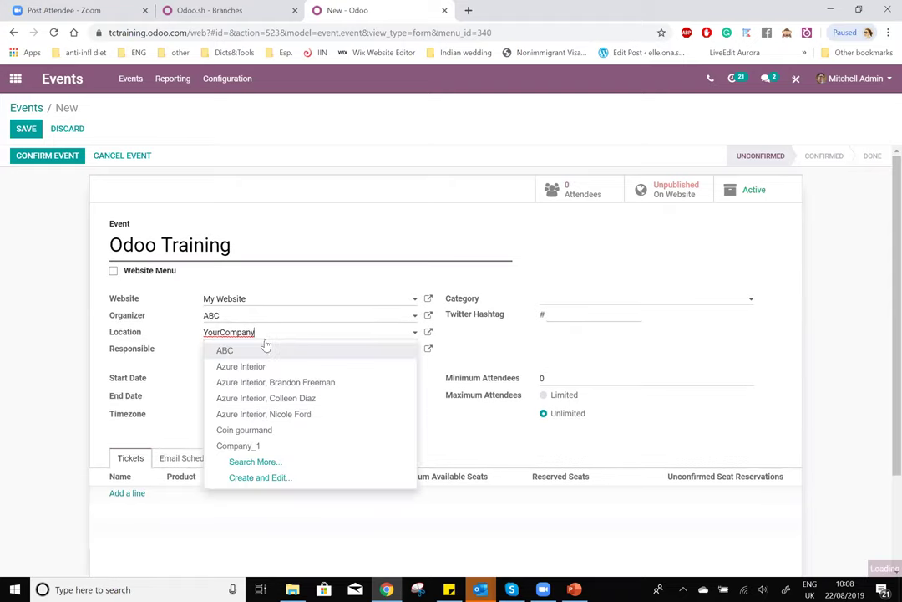
left_click(260, 352)
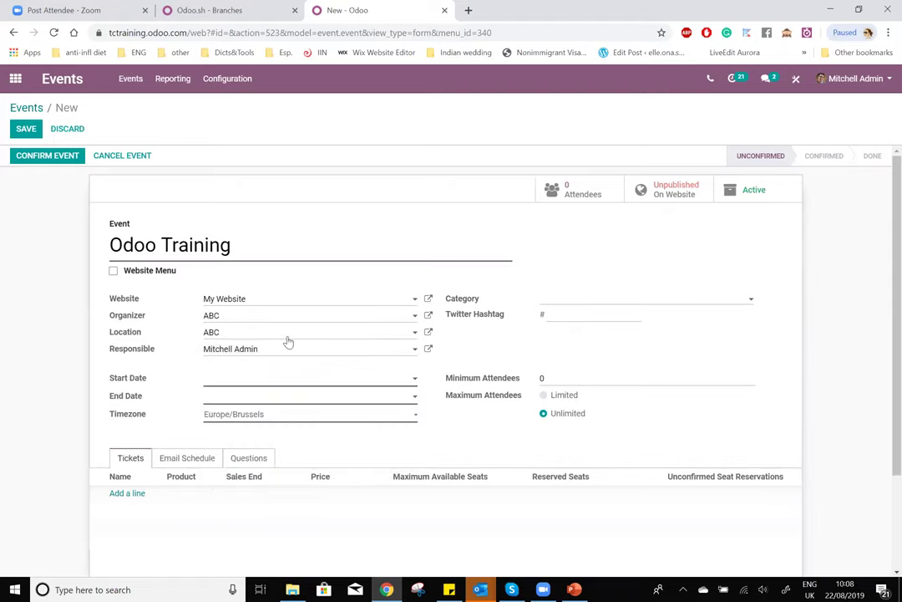
left_click(288, 354)
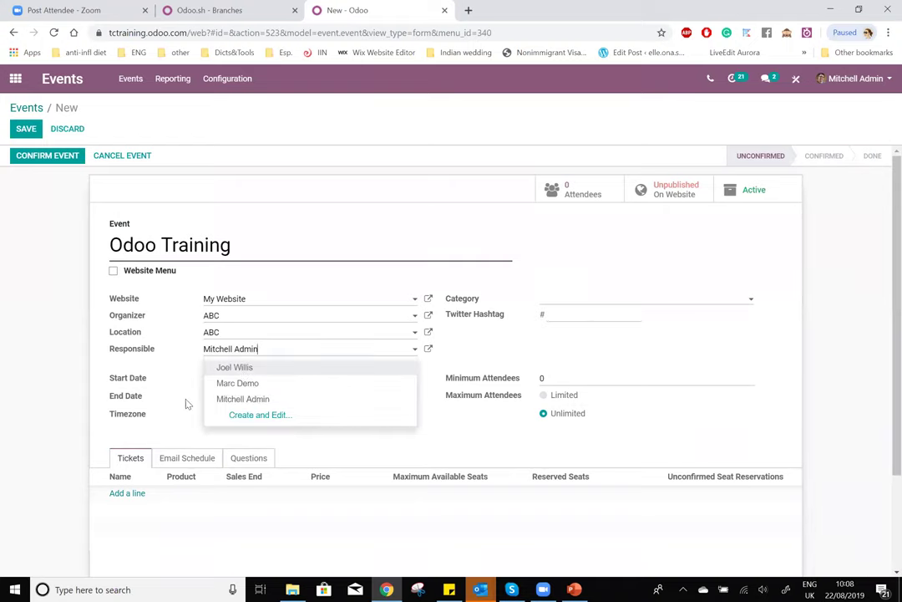
key("Return")
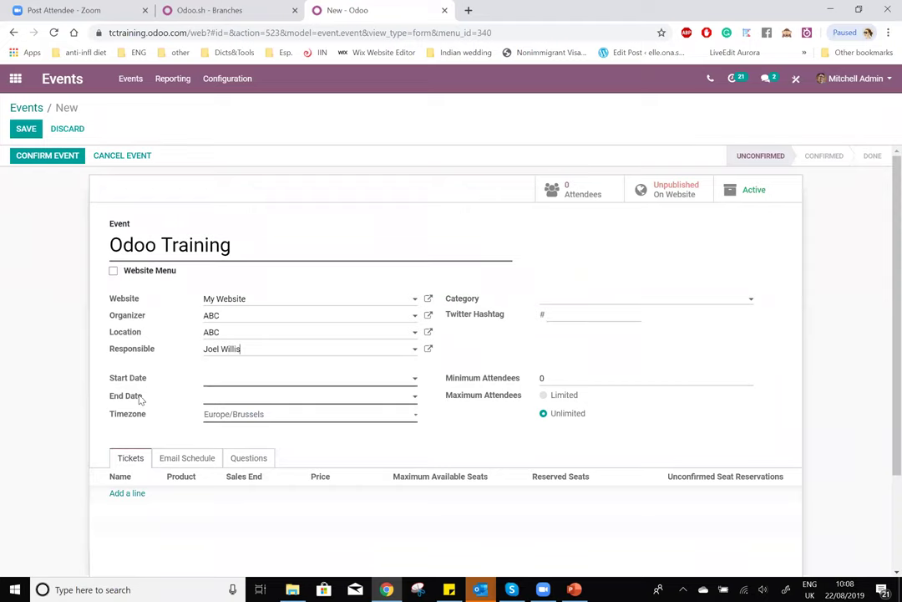
left_click(260, 382)
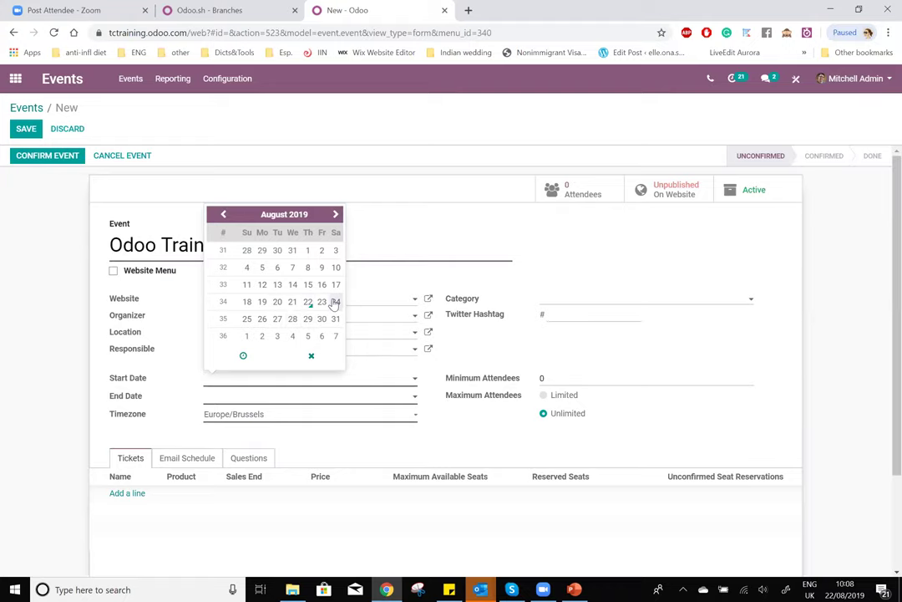
- Set the event start to 26 August 2019 at 10:00:00
left_click(262, 319)
left_click(243, 355)
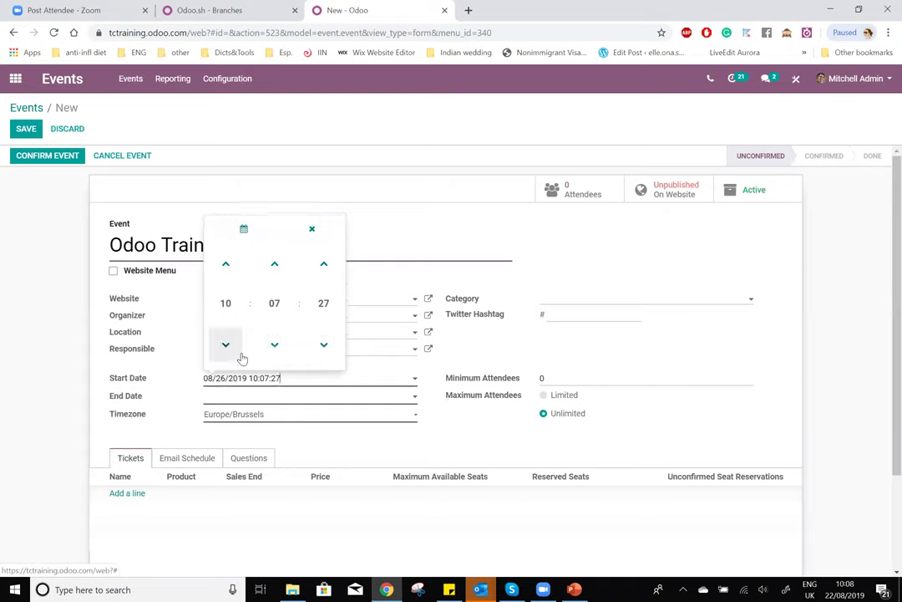
left_click(275, 301)
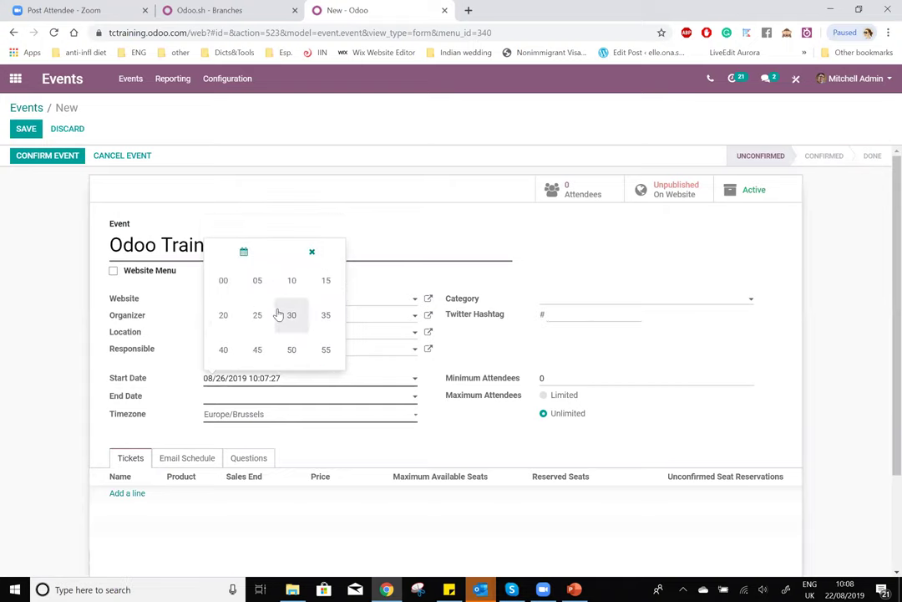
left_click(216, 281)
left_click(323, 302)
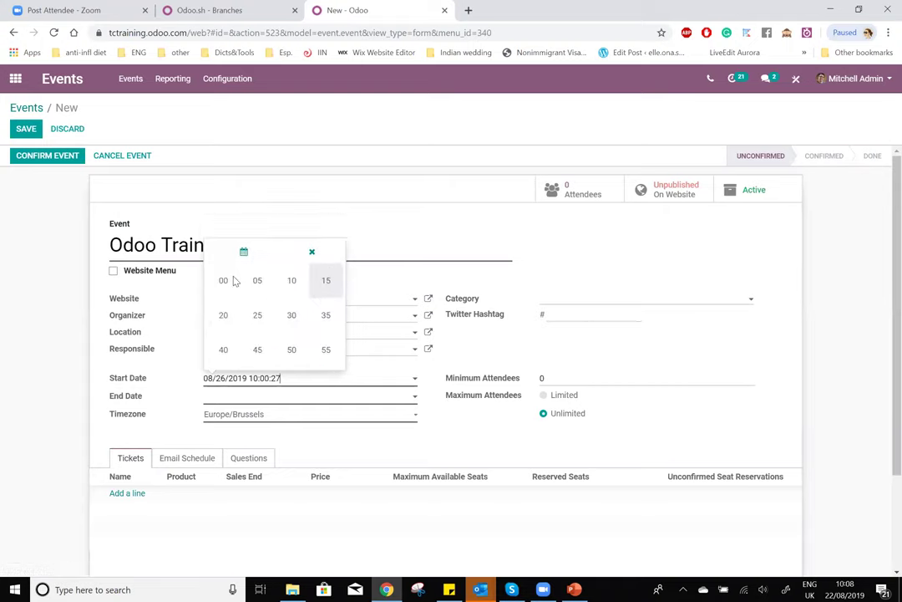
left_click(214, 282)
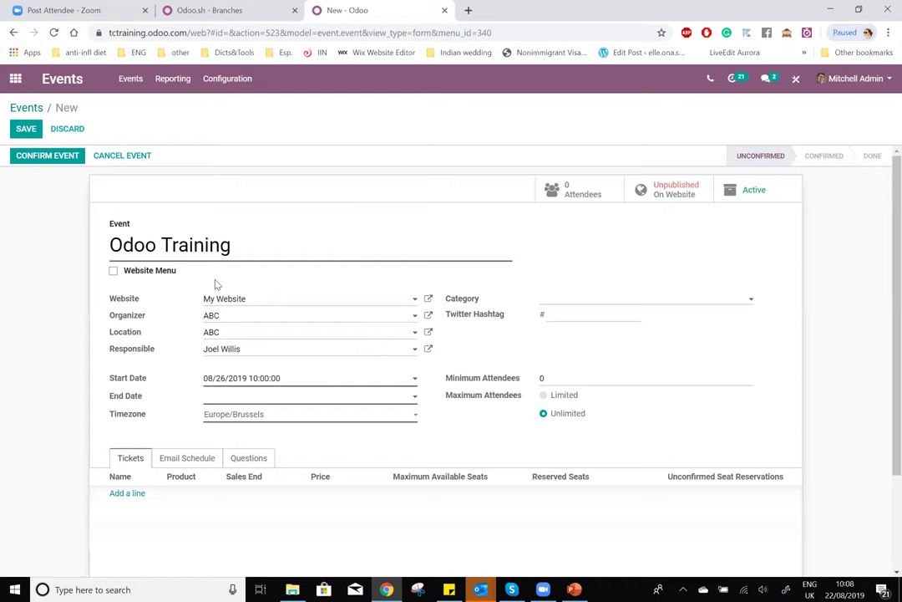
- Set the event end to 26 August 2019 at 18:00:00
left_click(254, 396)
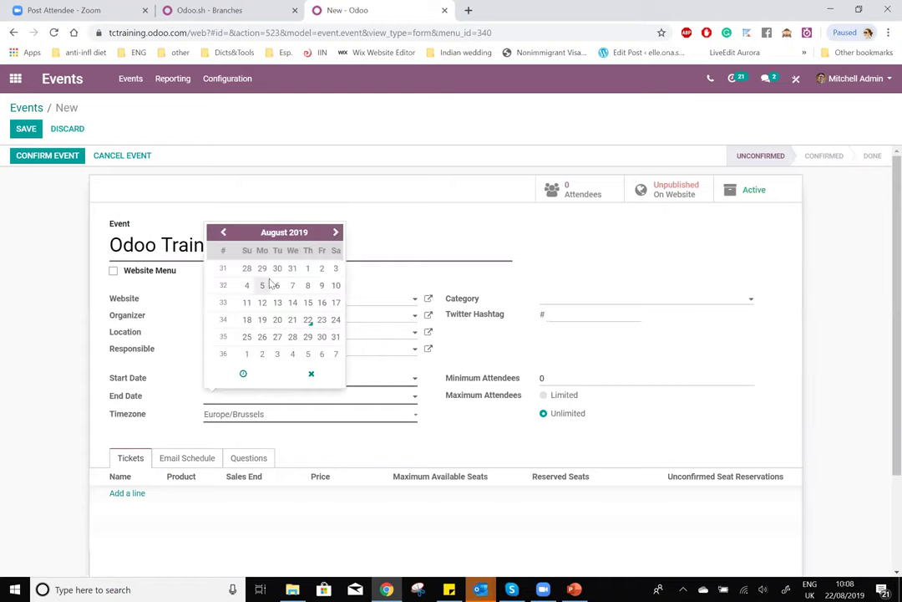
left_click(262, 320)
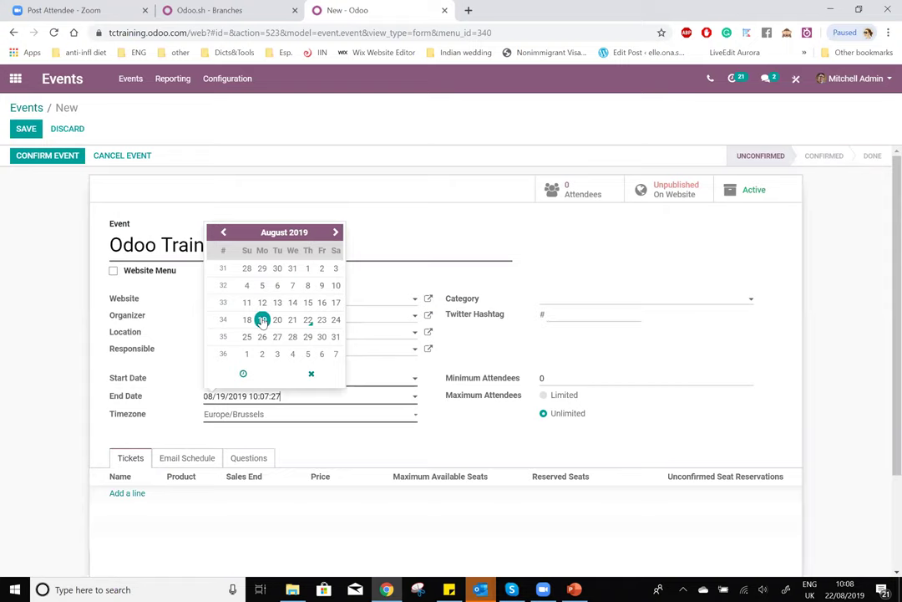
left_click(262, 336)
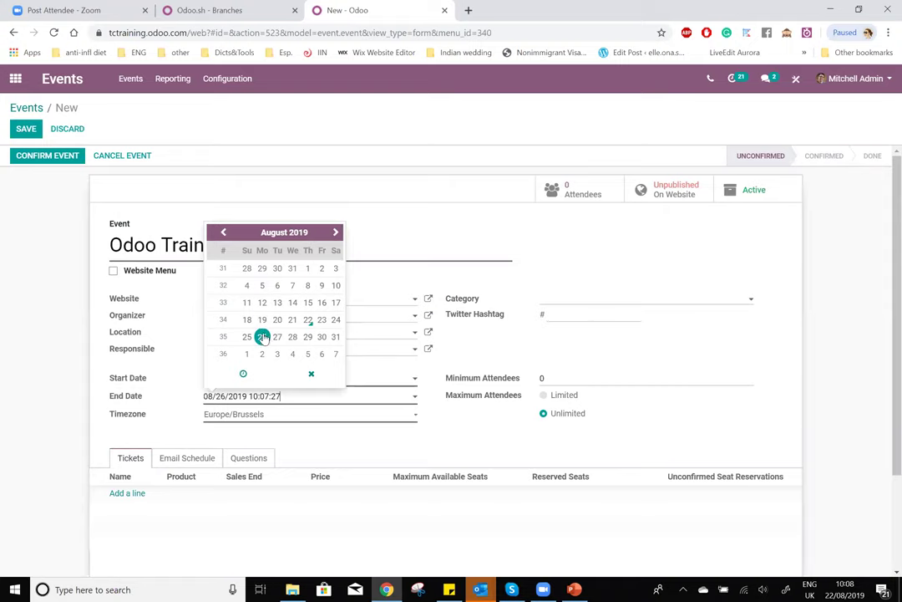
left_click(244, 374)
left_click(226, 321)
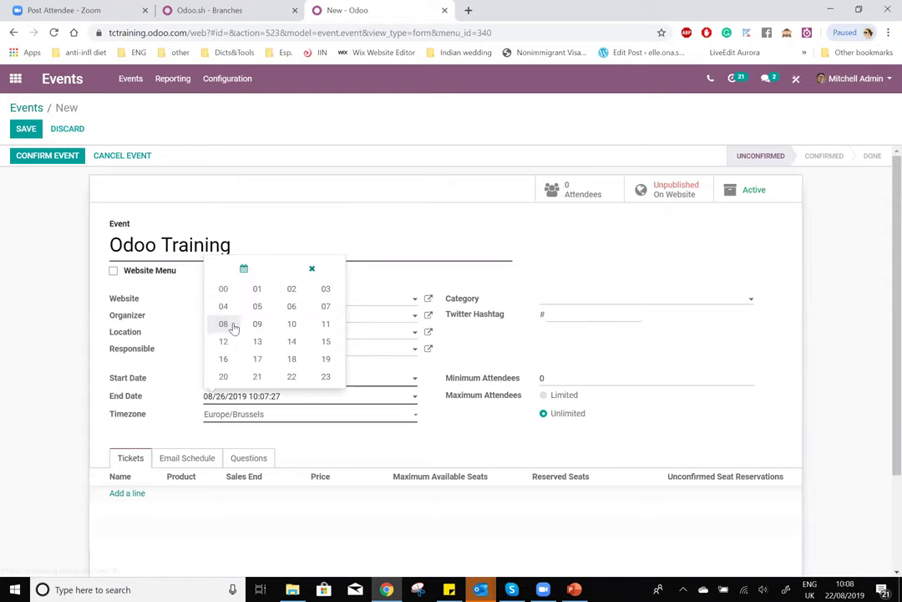
left_click(292, 359)
left_click(272, 330)
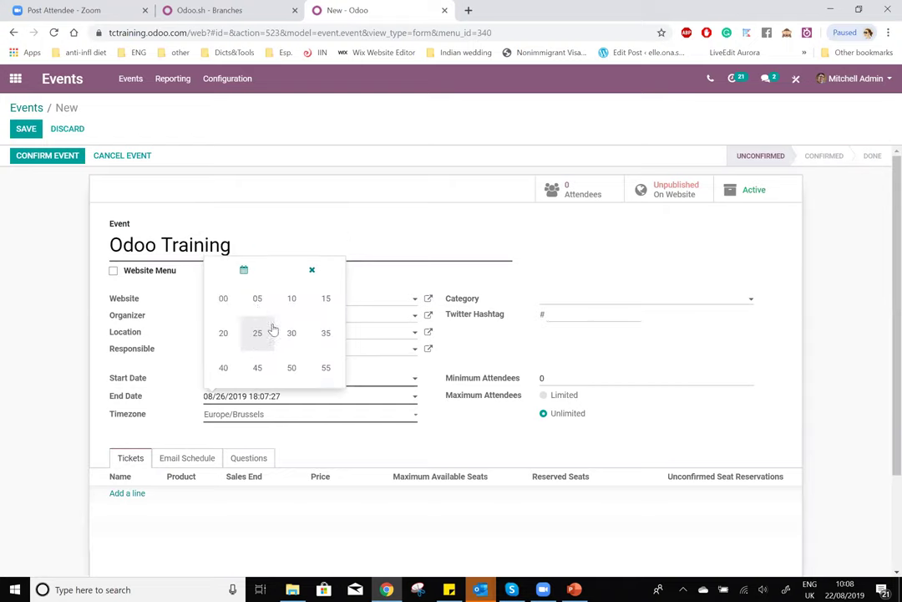
left_click(239, 305)
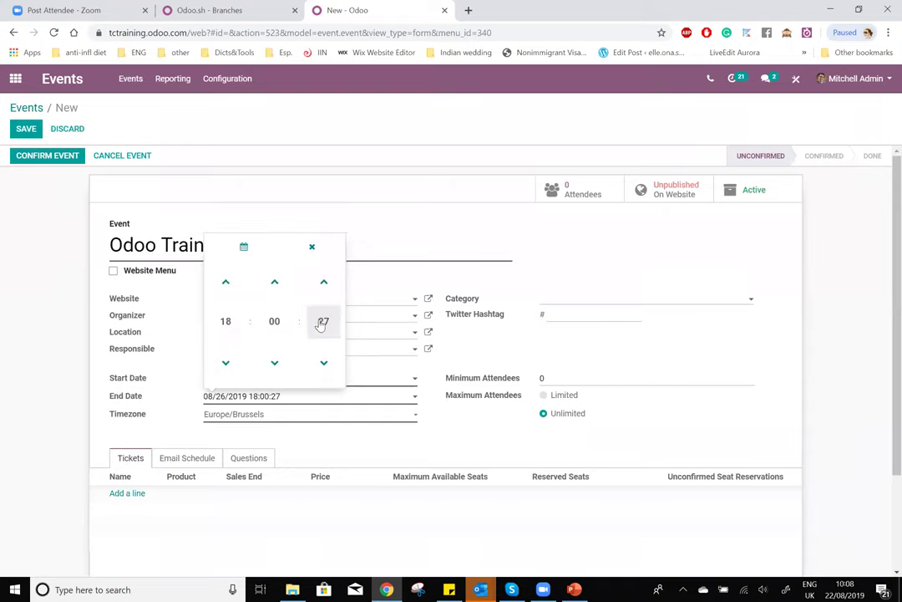
left_click(317, 323)
left_click(224, 299)
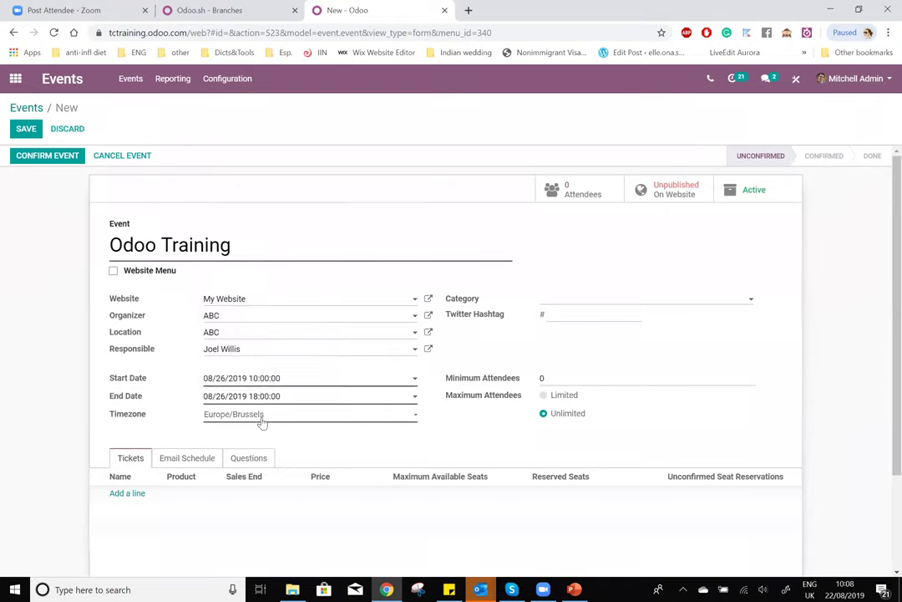
left_click_drag(114, 422, 146, 419)
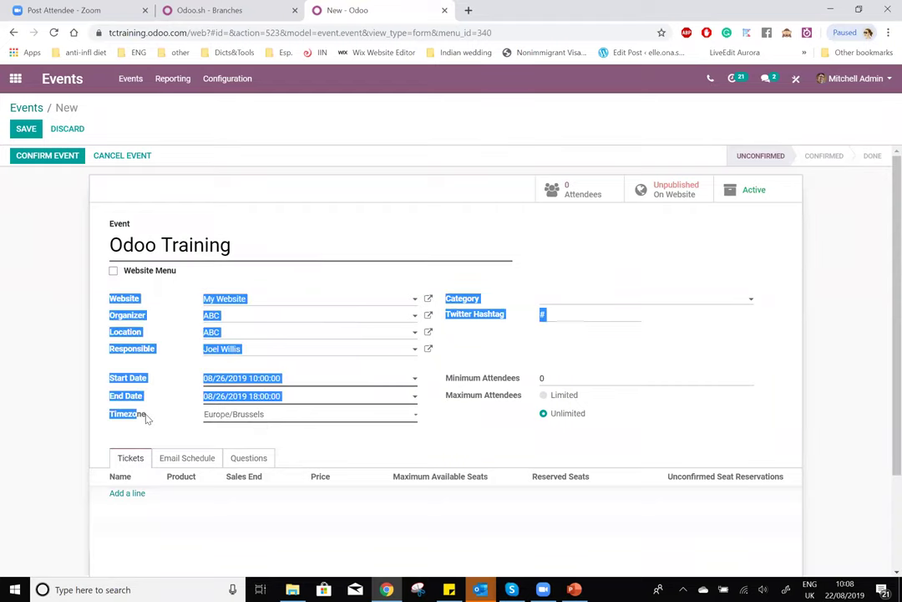
- Set the event timezone to Mexico/General
left_click(301, 421)
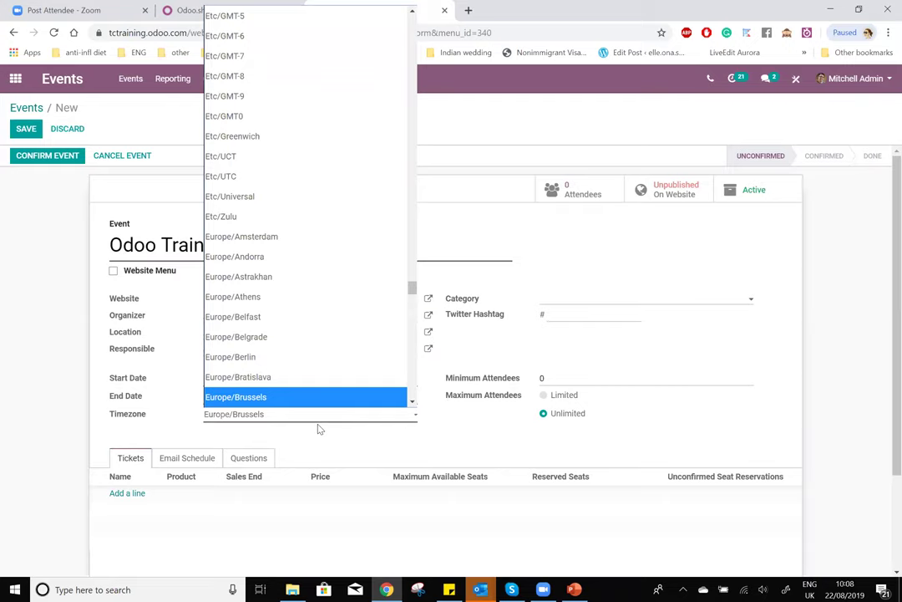
type("mex")
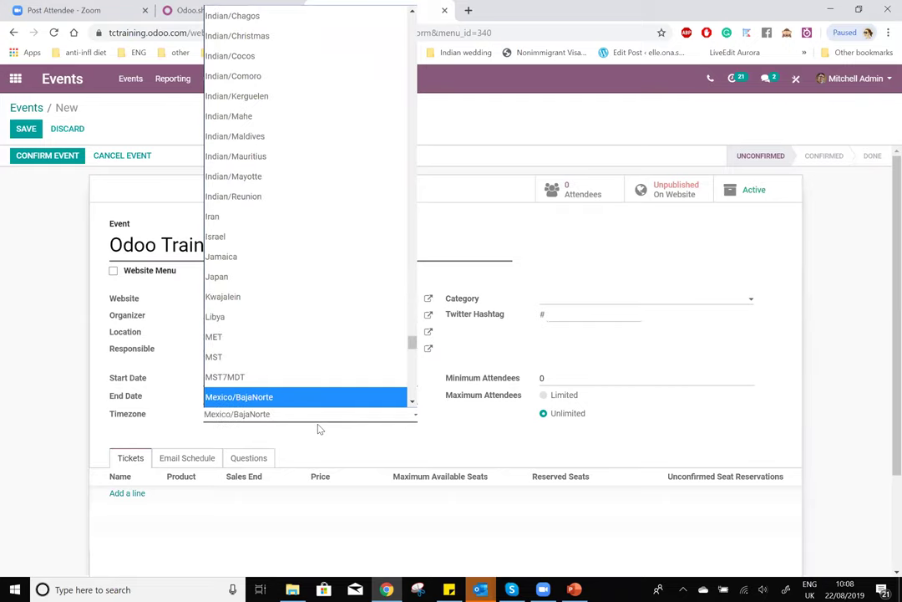
key("Down")
key("Down")
key("Return")
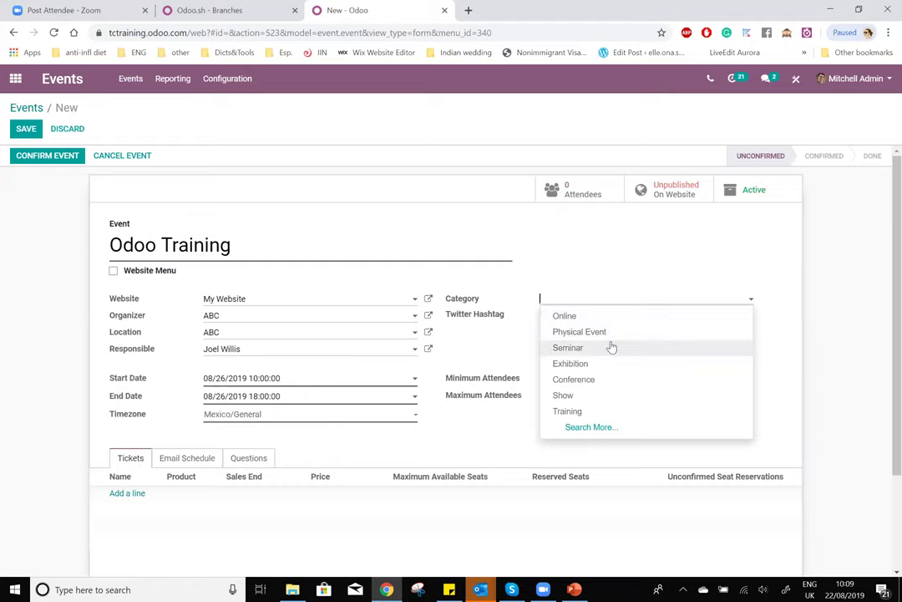
- Choose the Training category and enter Twitter hashtag ABCOdooTraining
left_click(610, 413)
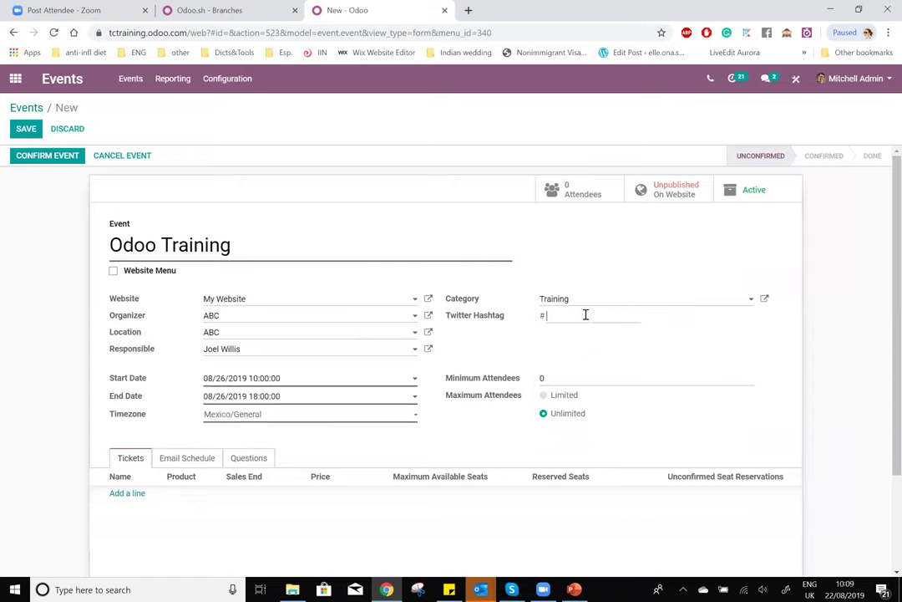
type("ABCOdooTraining")
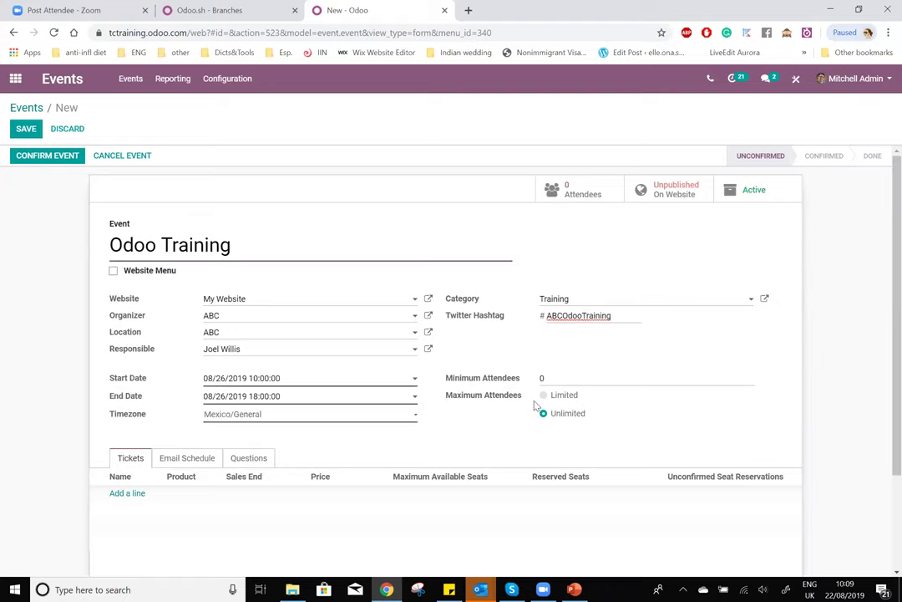
scroll(535, 405, "down", 1)
double_click(540, 315)
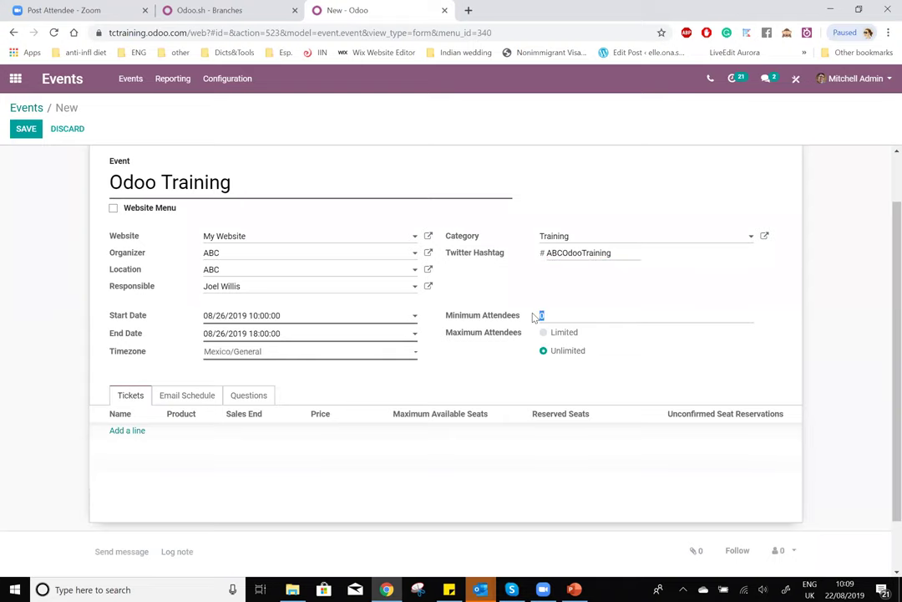
left_click(547, 317)
double_click(543, 316)
mouse_move(515, 321)
left_click(544, 314)
left_click_drag(491, 332, 517, 339)
left_click(462, 337)
left_click_drag(453, 337, 523, 332)
left_click(526, 332)
left_click(543, 333)
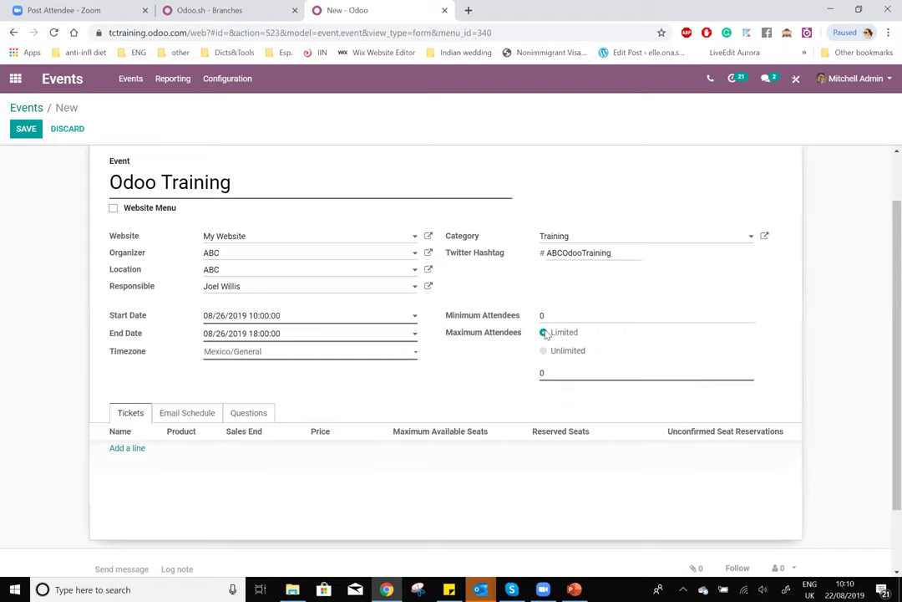
double_click(542, 372)
left_click(544, 350)
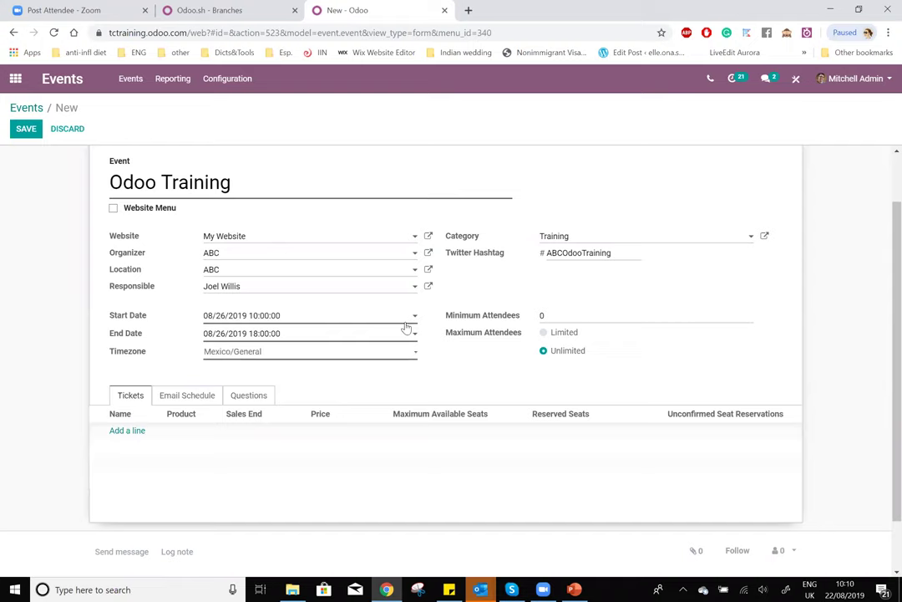
- Add an Event Registration ticket priced 0.00
left_click(131, 431)
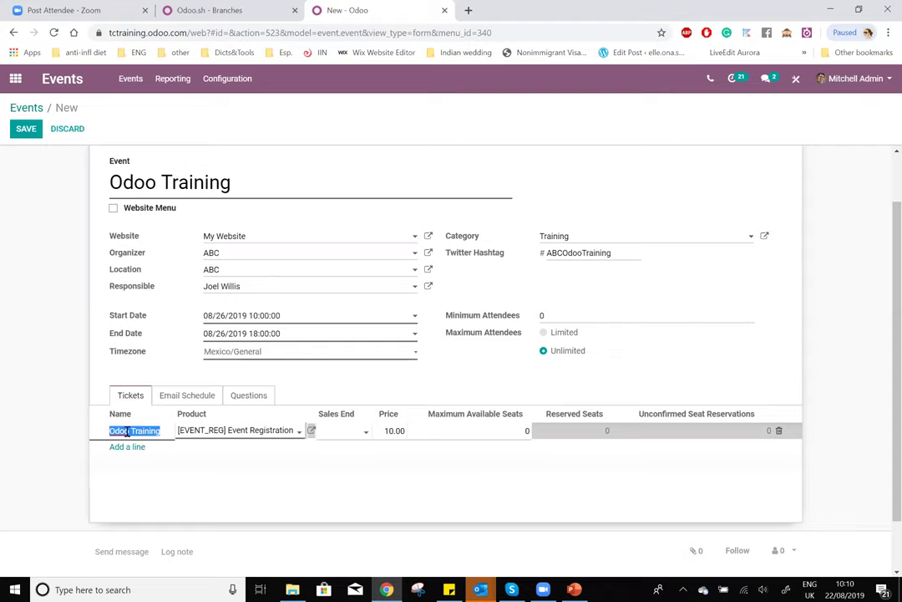
left_click(299, 431)
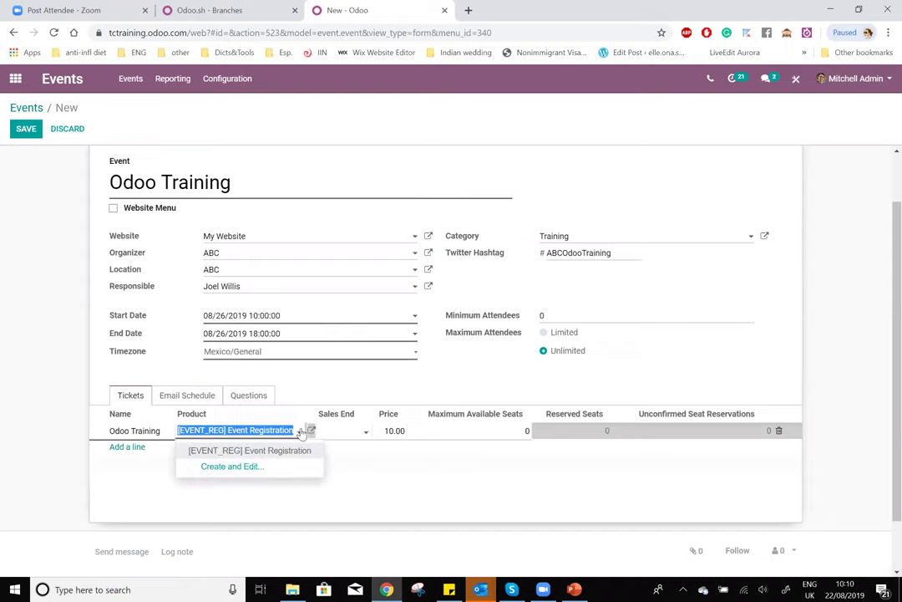
left_click(301, 431)
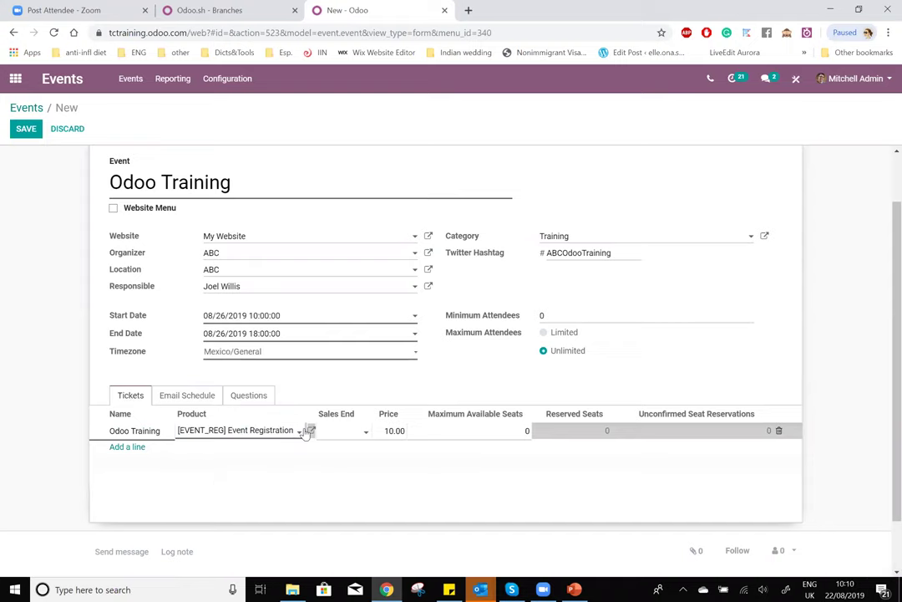
left_click(393, 431)
left_click(391, 430)
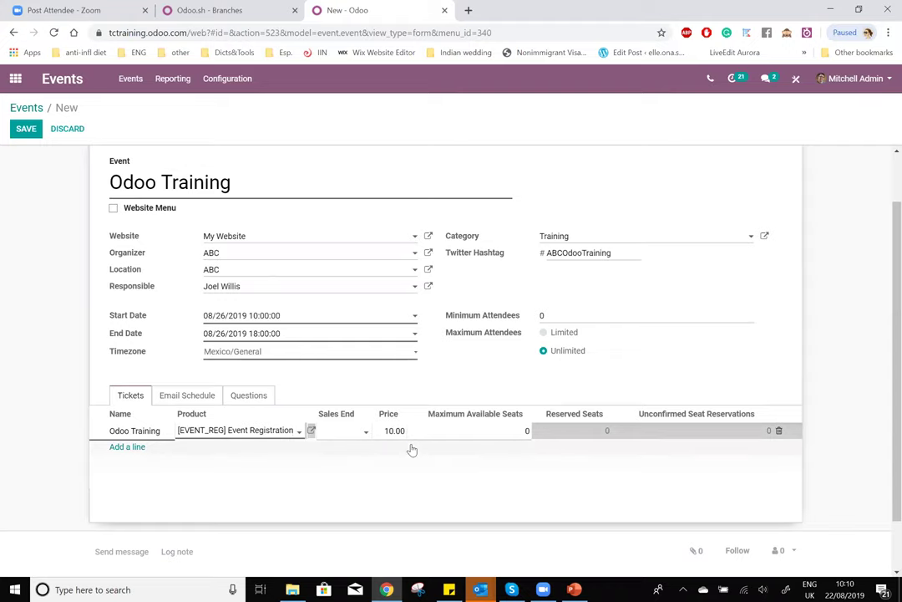
key("Delete")
type("00")
left_click_drag(393, 431, 352, 436)
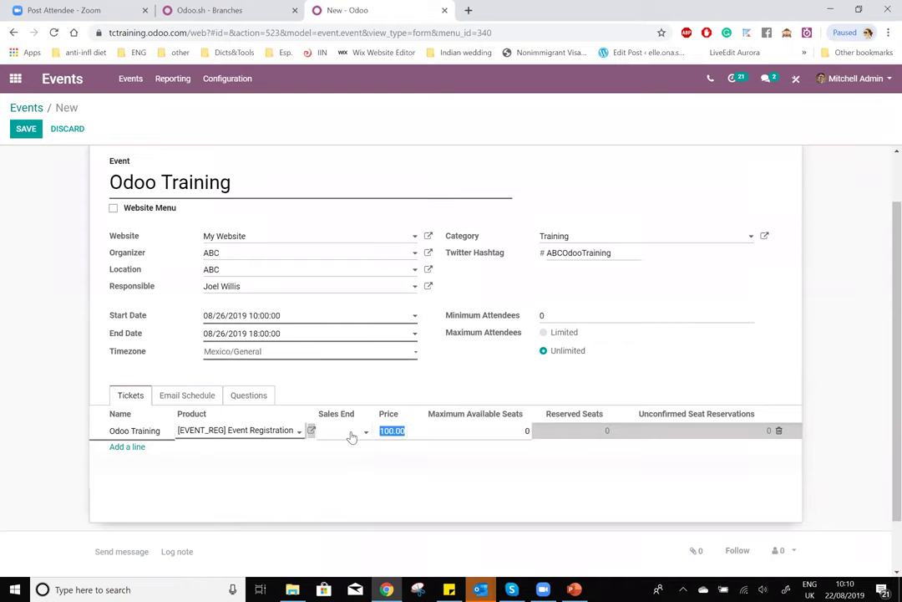
type("0")
left_click(527, 512)
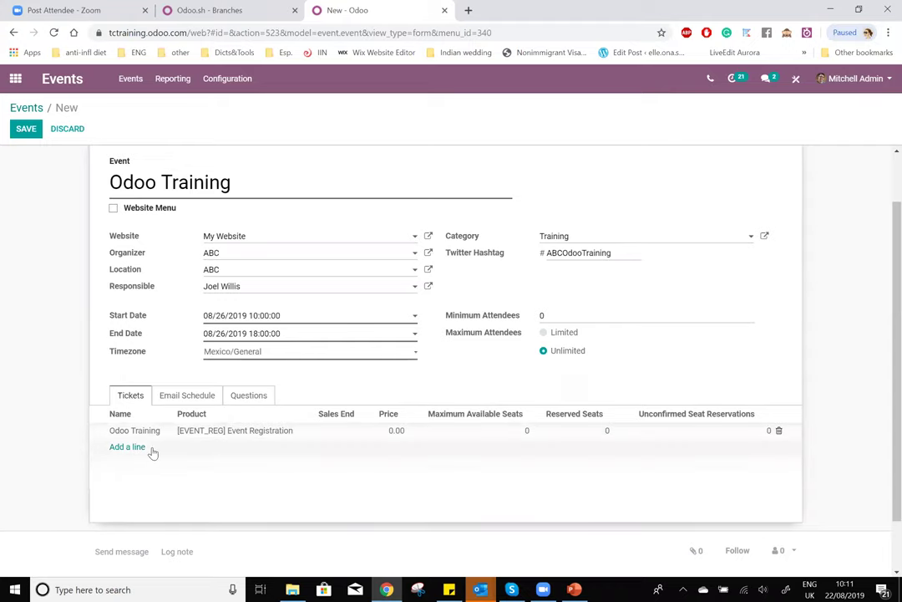
- Add a second Event Registration ticket priced 100.00 and adjust the first ticket's maximum seats
left_click(126, 449)
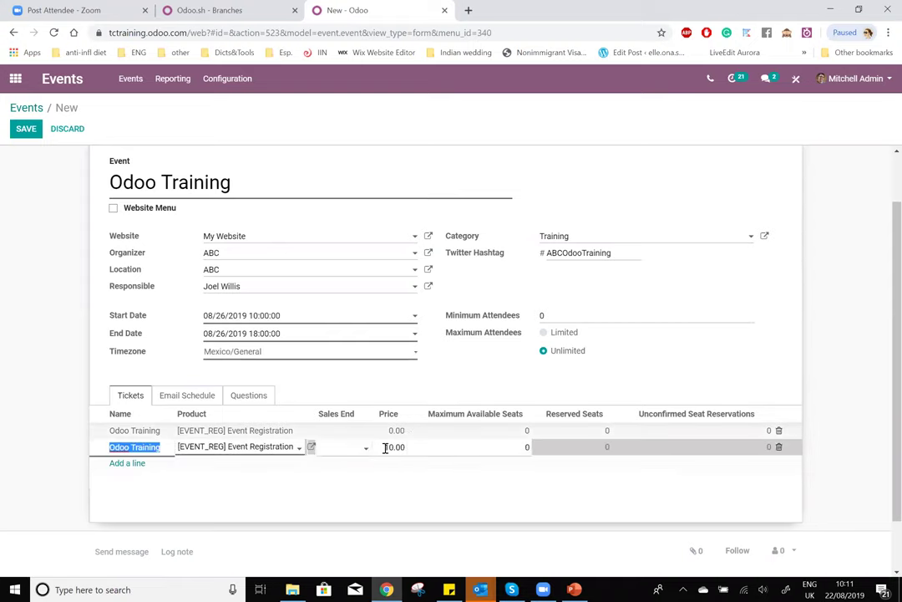
left_click(393, 447)
left_click(386, 447)
type("10")
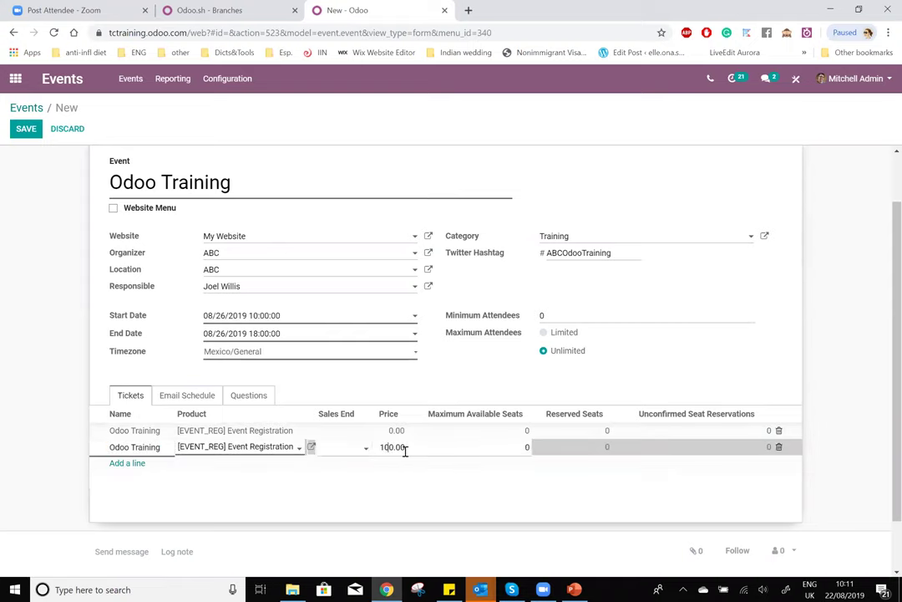
left_click(520, 446)
left_click(299, 447)
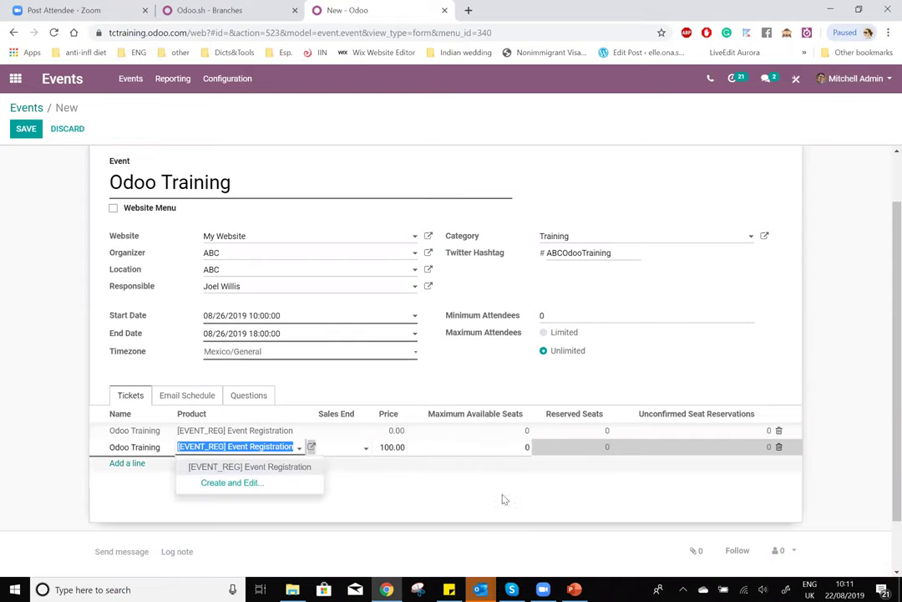
left_click(516, 463)
left_click(520, 431)
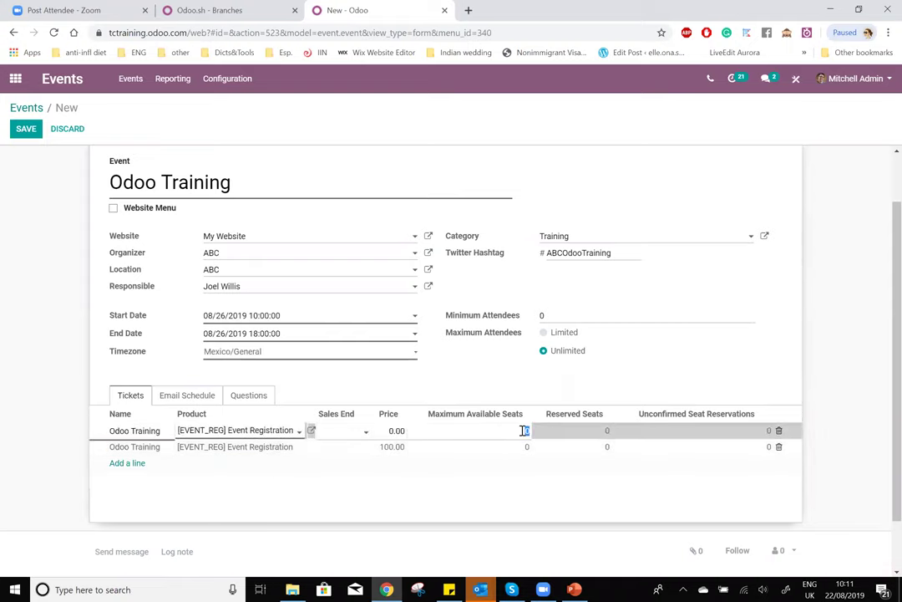
type("2")
key("BackSpace")
type("0")
left_click(550, 499)
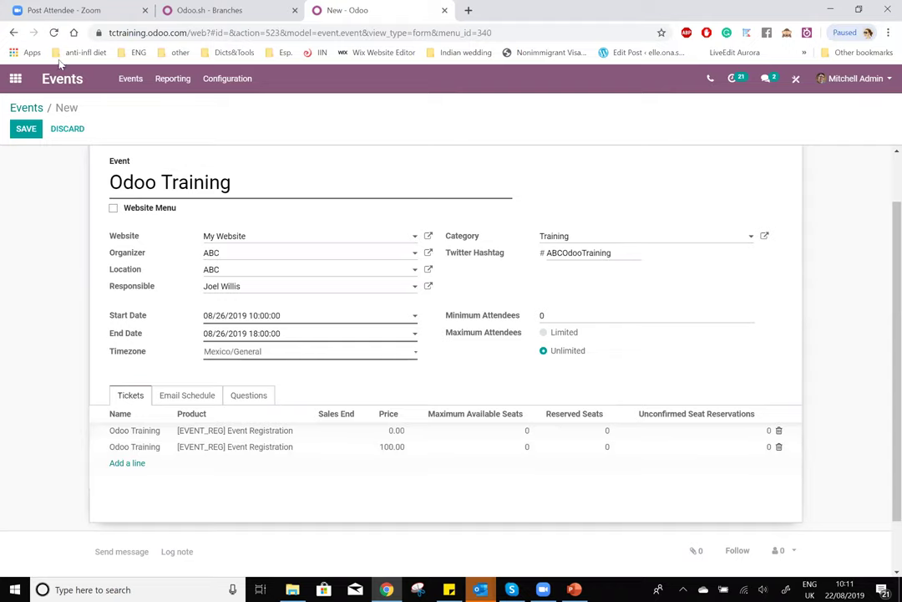
- Save the event and start a new attendee question in the Questions tab
left_click(26, 129)
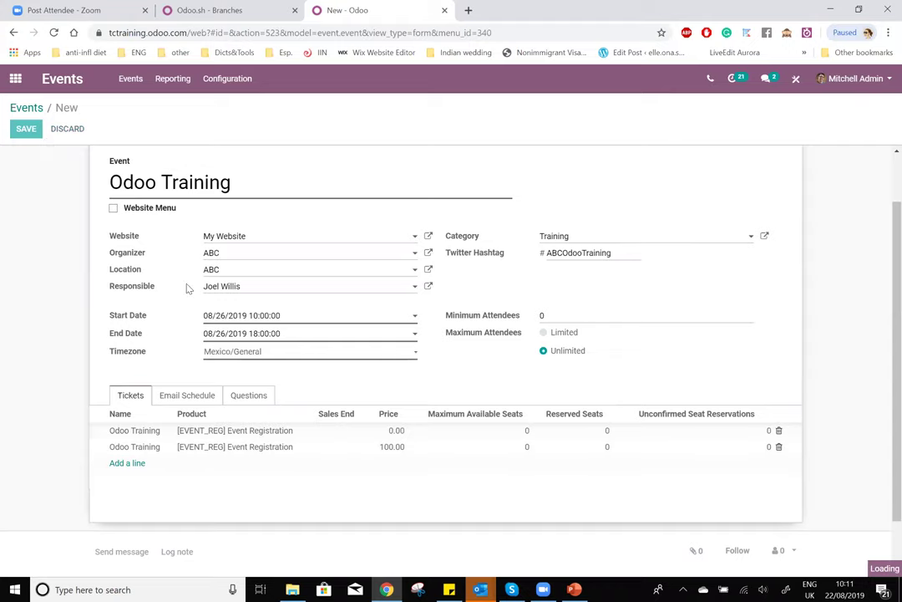
scroll(304, 401, "down", 1)
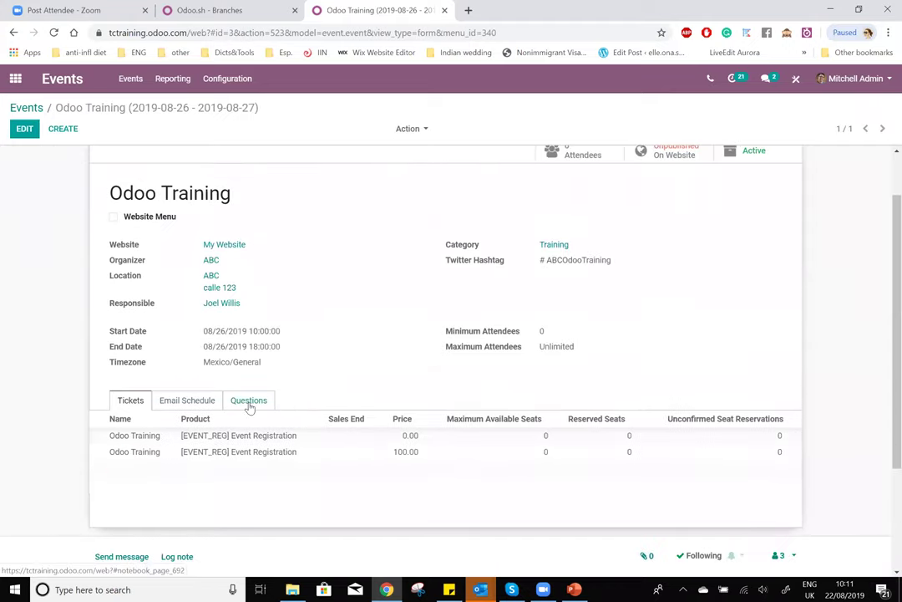
left_click(249, 401)
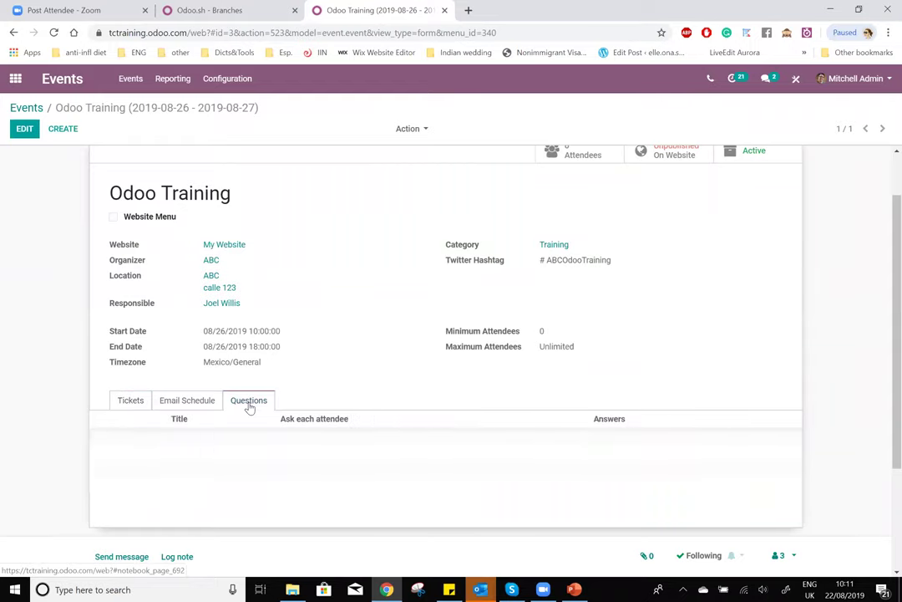
left_click(24, 129)
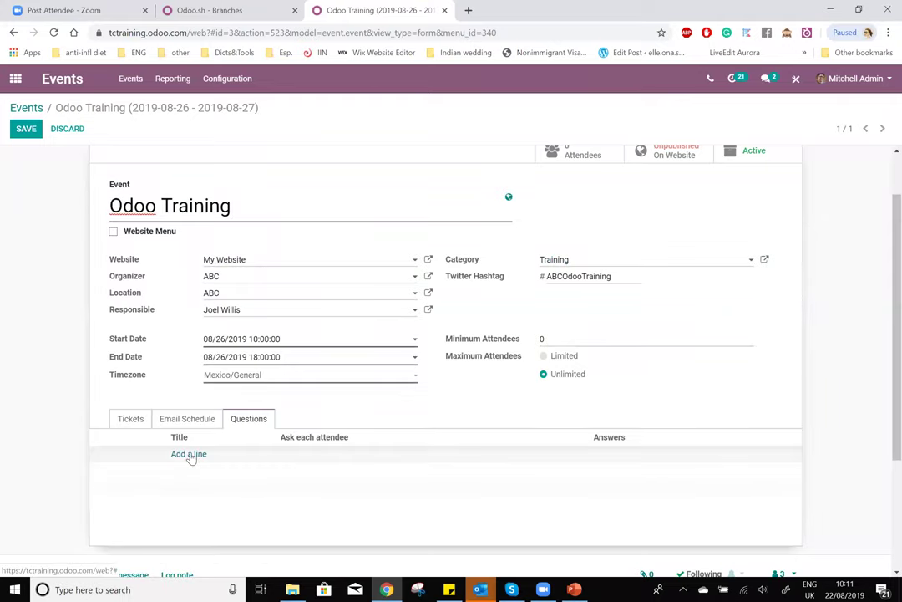
left_click(189, 455)
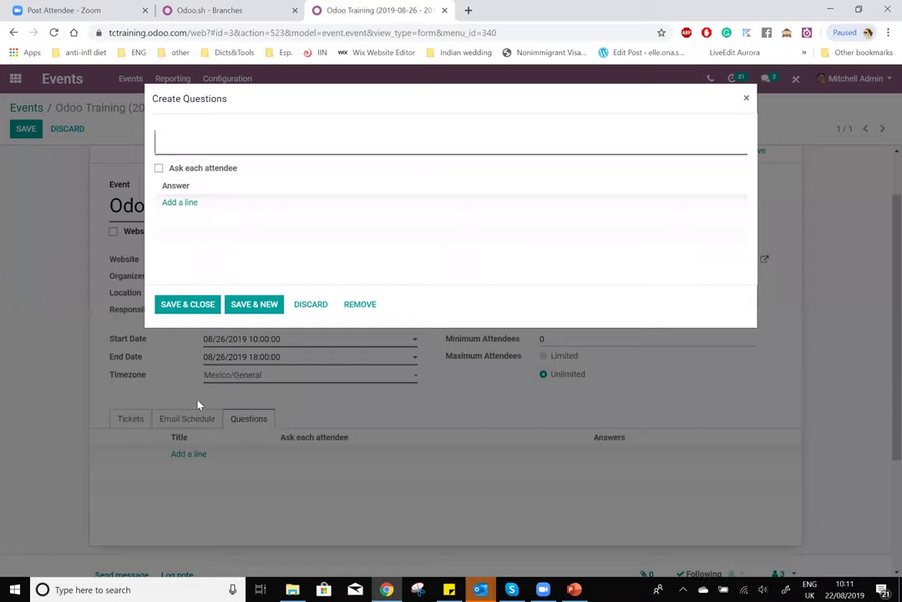
- Title the question 'Que tipo de comida prefiere' and ask it of each attendee
type("Comida")
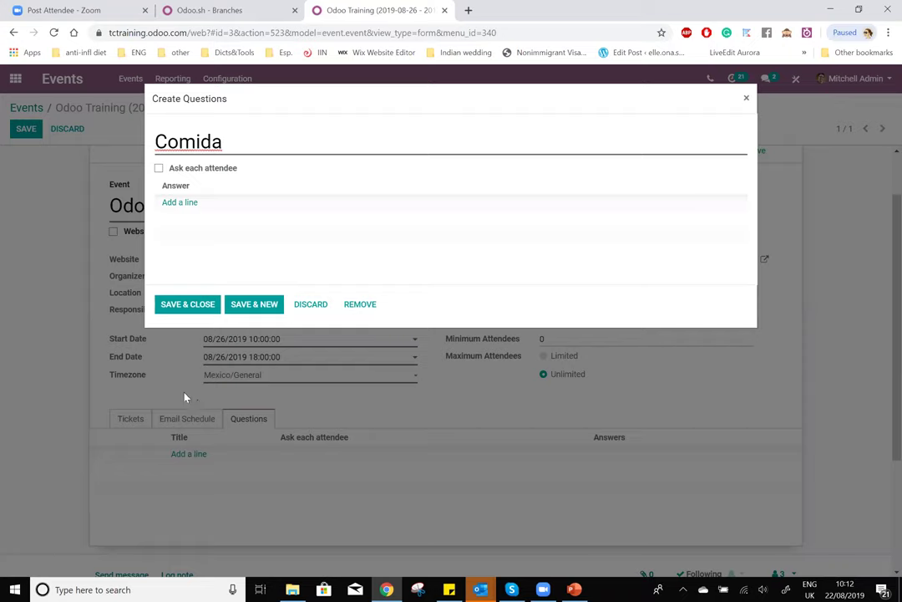
left_click(159, 168)
left_click(182, 202)
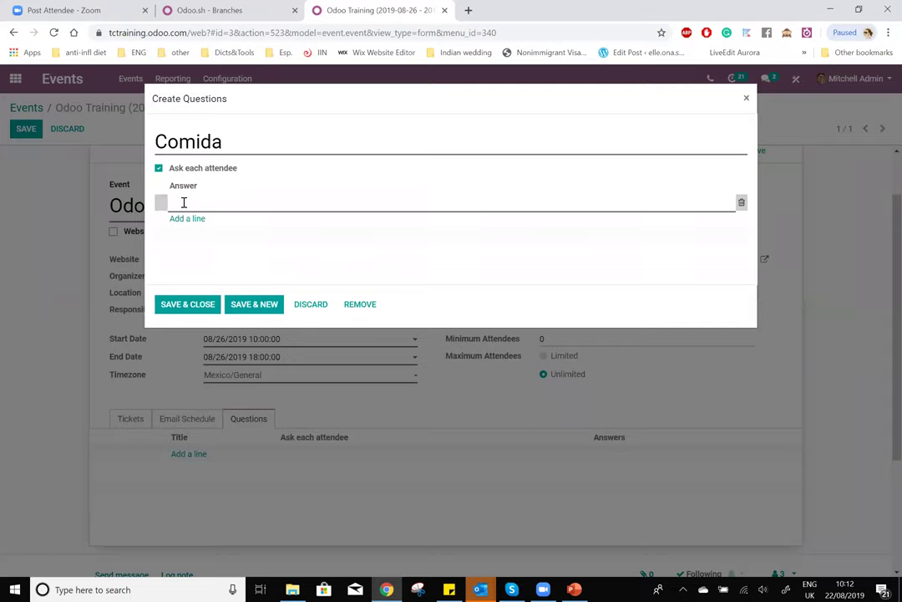
left_click_drag(260, 143, 2, 152)
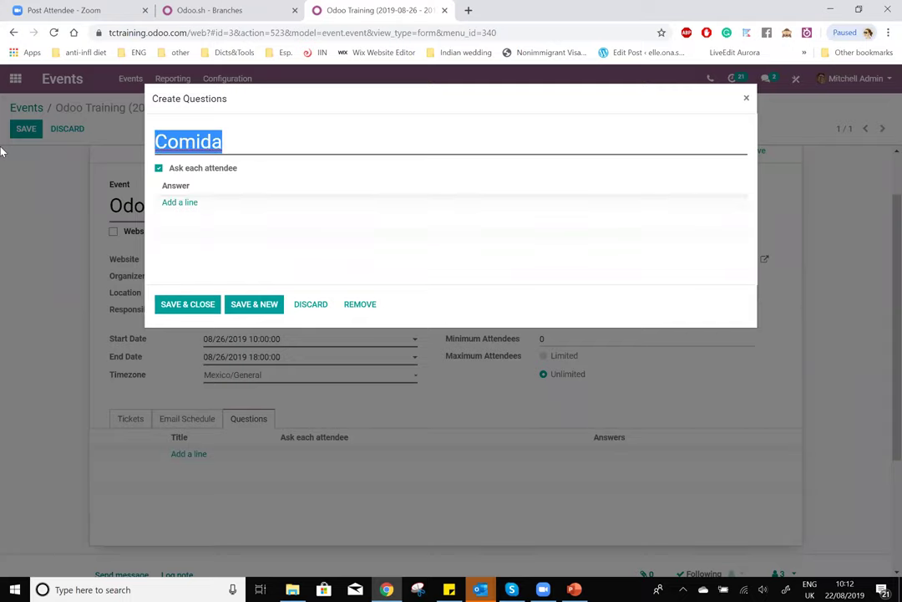
type("Qu7e tipo")
key("BackSpace")
key("BackSpace")
key("BackSpace")
key("BackSpace")
key("BackSpace")
key("BackSpace")
key("BackSpace")
type("e tipo de comida prefiere")
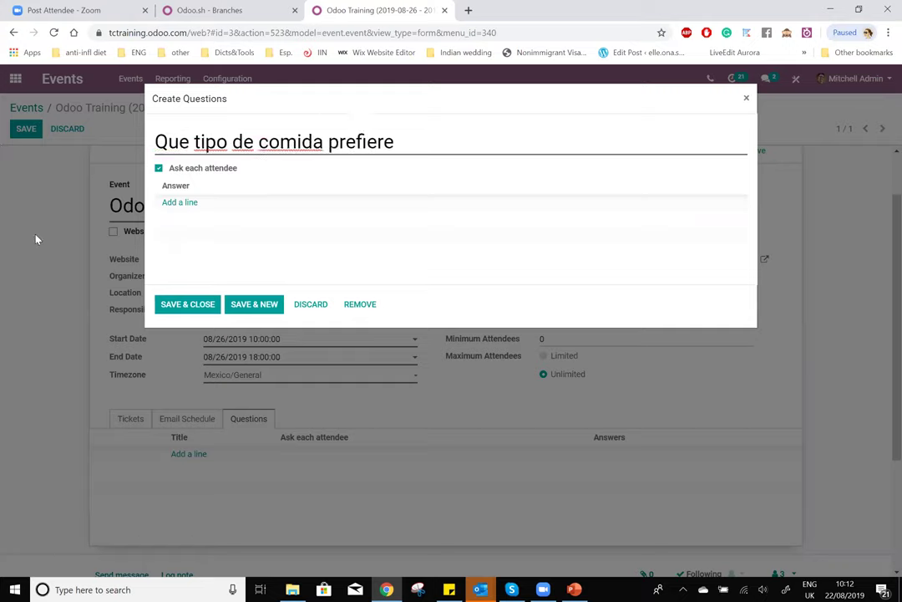
- Add answers Vegetariano and Con carne, append '?' to the title, and save the question
left_click(187, 202)
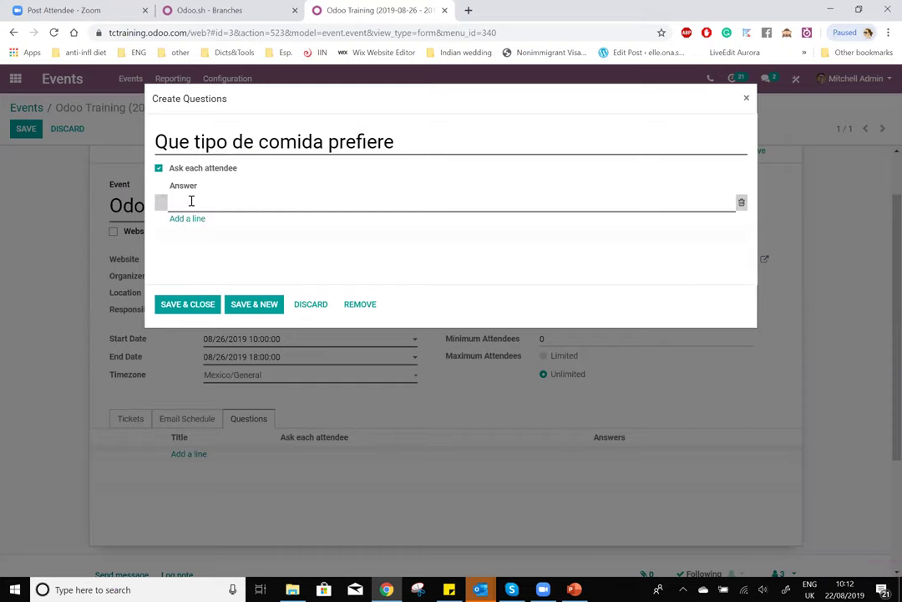
type("Vegetariano")
left_click(185, 218)
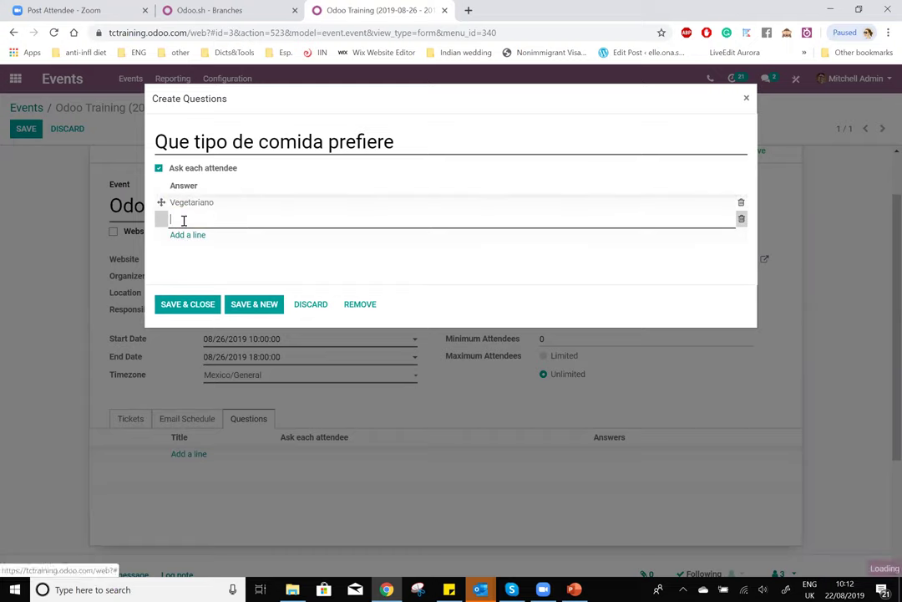
type("Re")
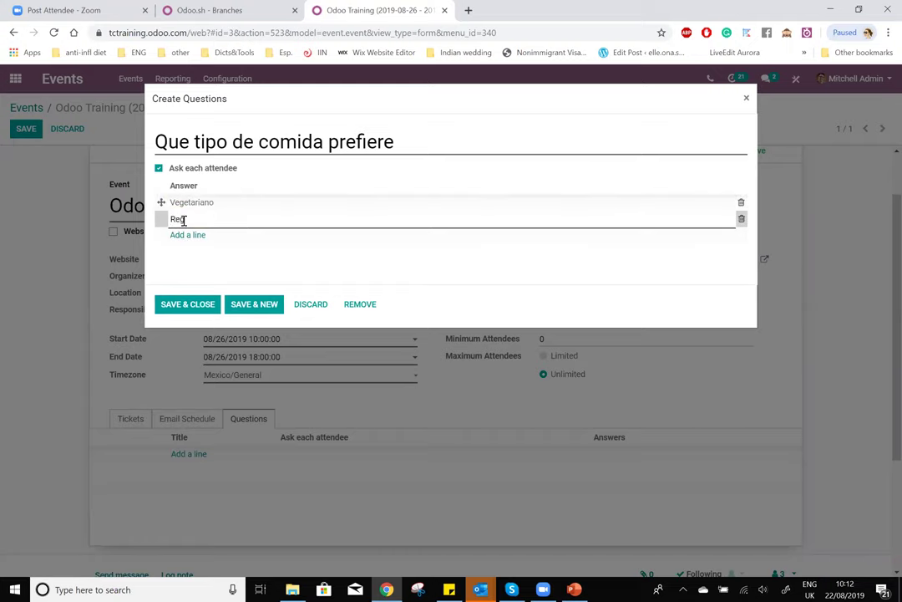
type("Con carn")
left_click(513, 306)
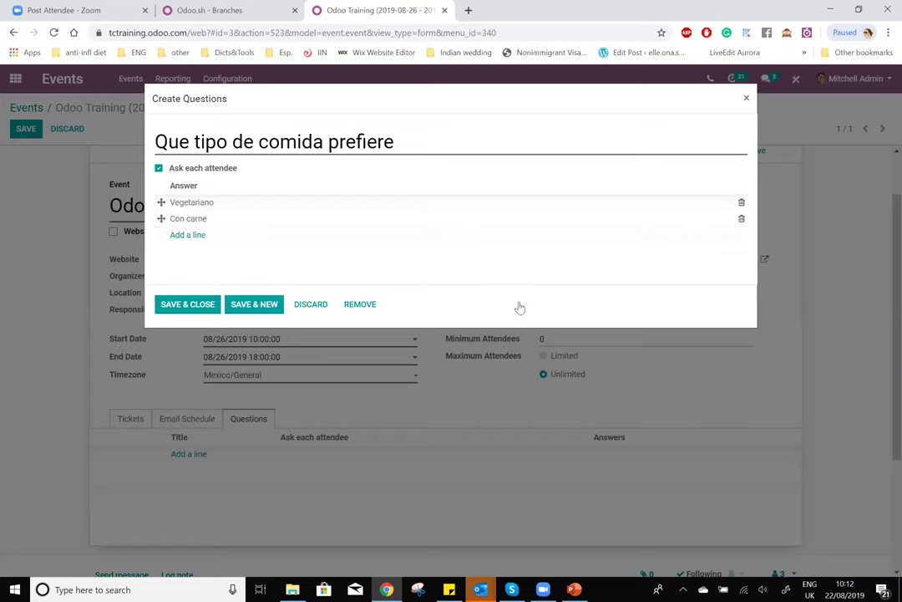
left_click(421, 139)
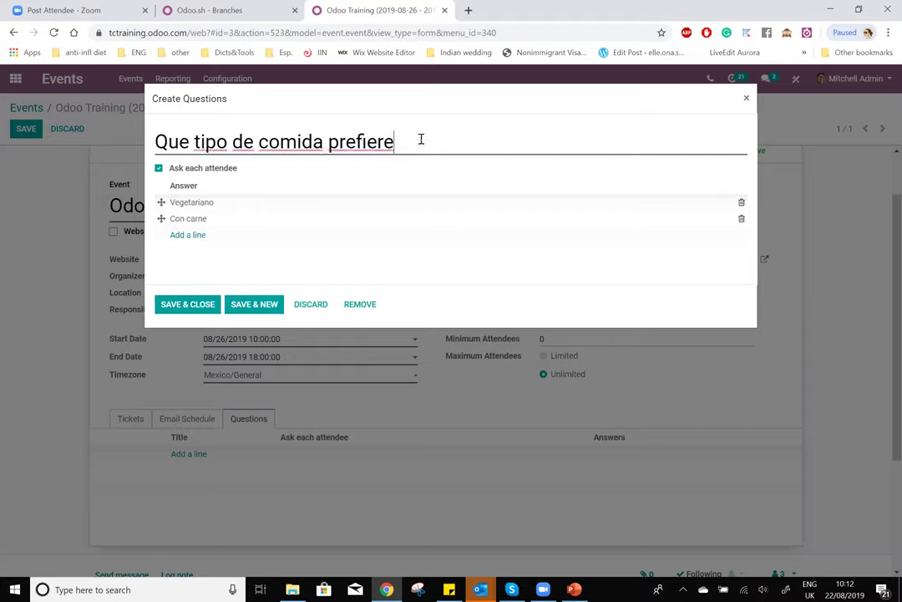
type("?")
left_click(184, 305)
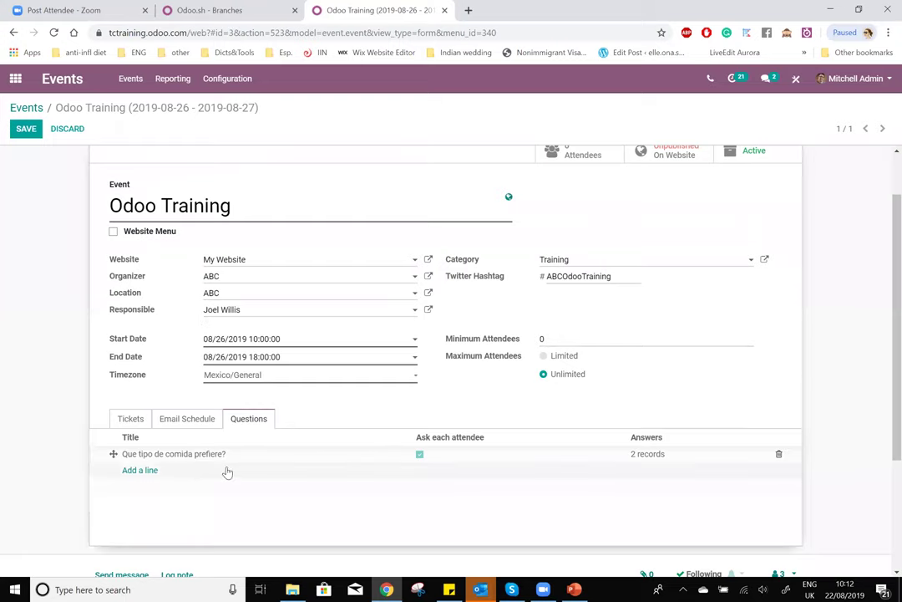
- Save the Odoo Training event and open its page on the website
left_click(23, 130)
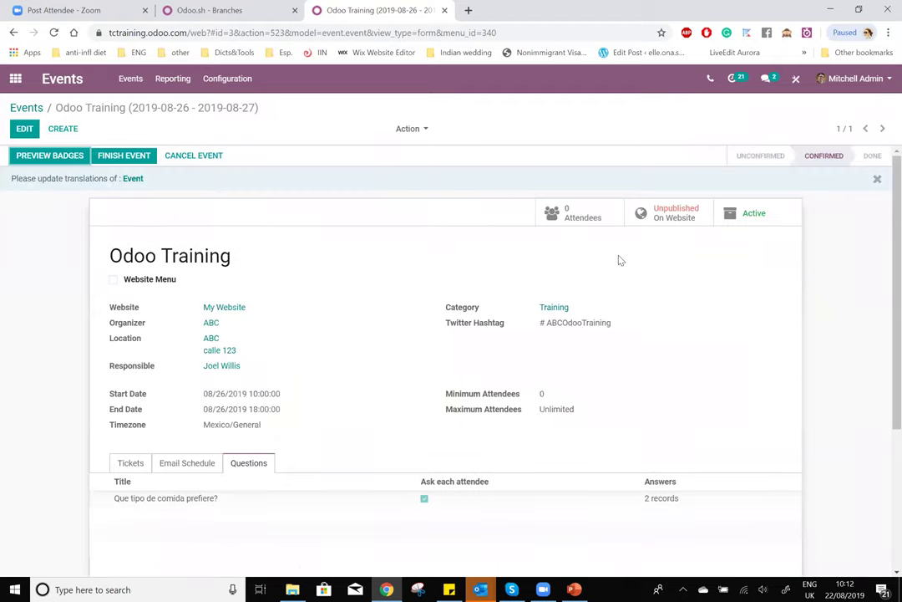
left_click(44, 159)
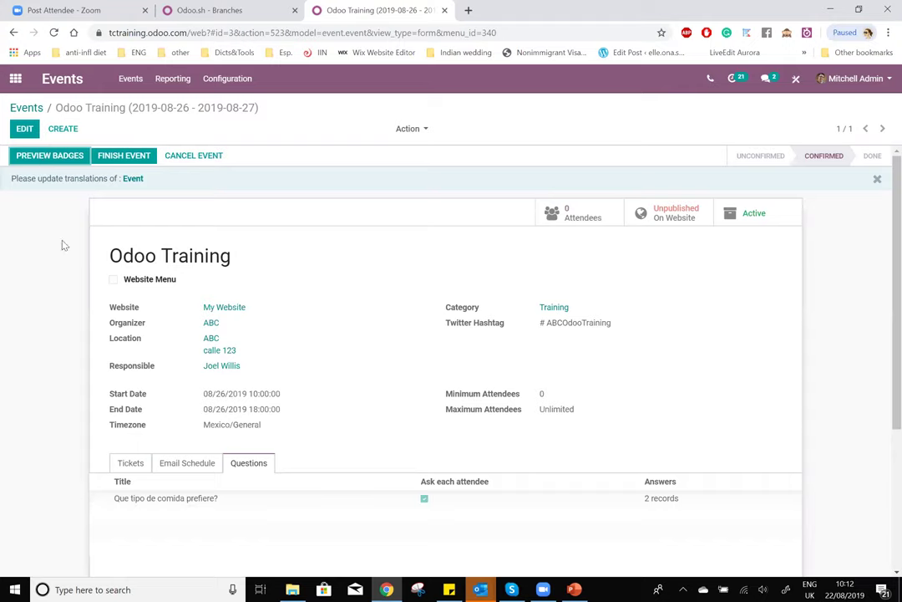
left_click(675, 213)
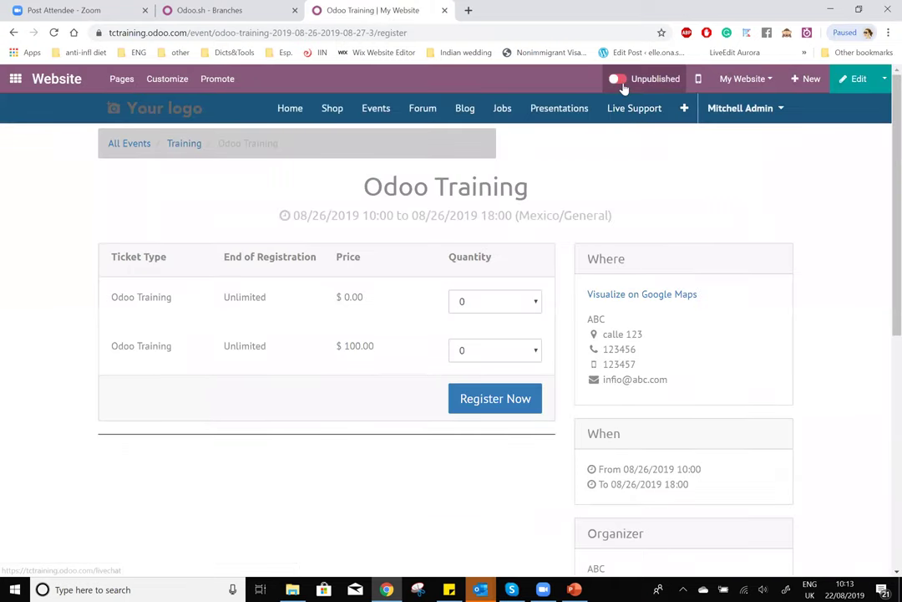
- Publish the event page and select 3 of the free $0.00 tickets
left_click(619, 81)
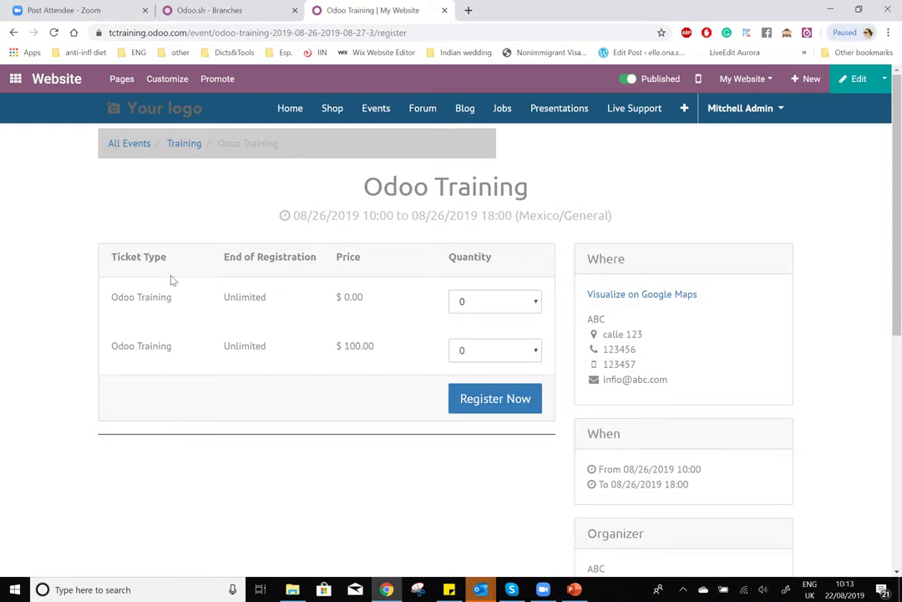
left_click(535, 305)
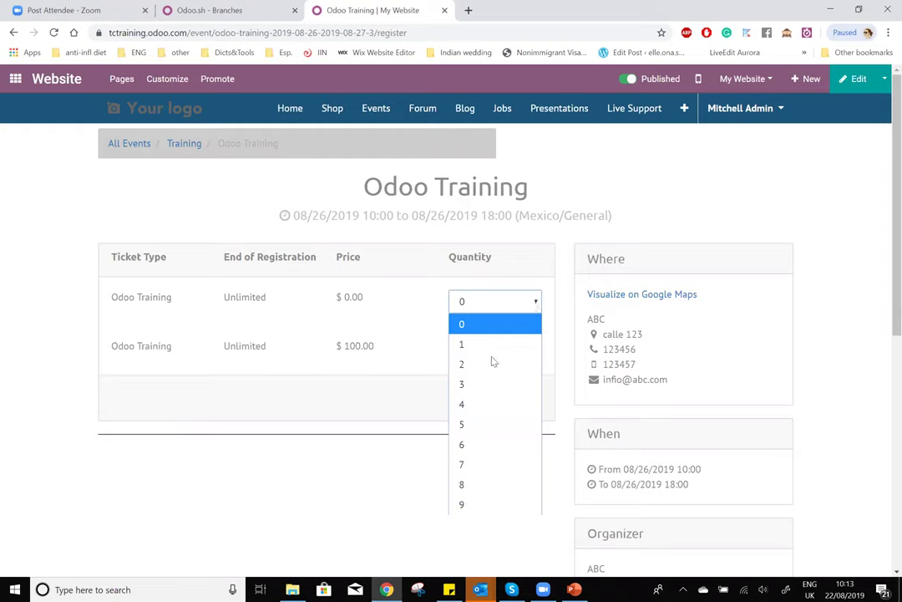
left_click(486, 385)
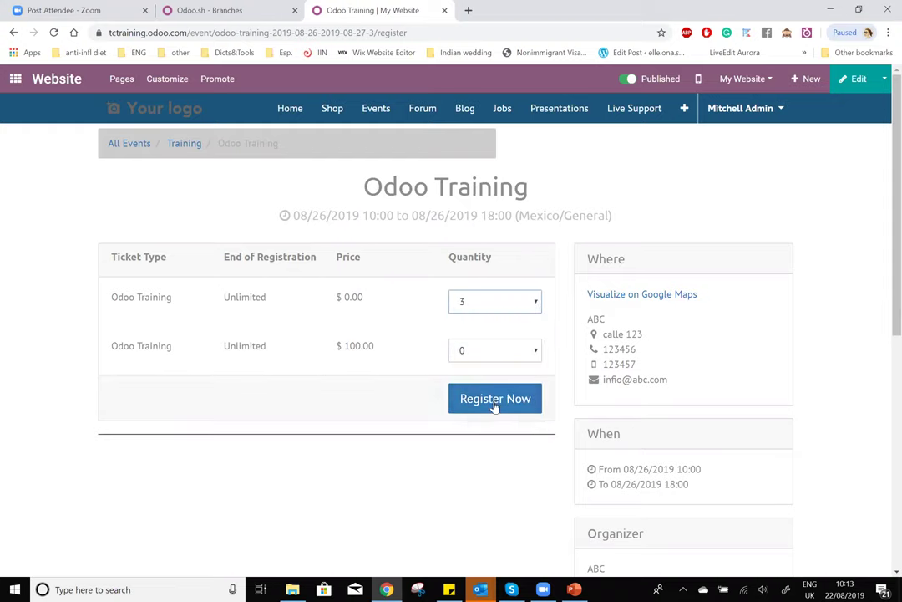
left_click(481, 398)
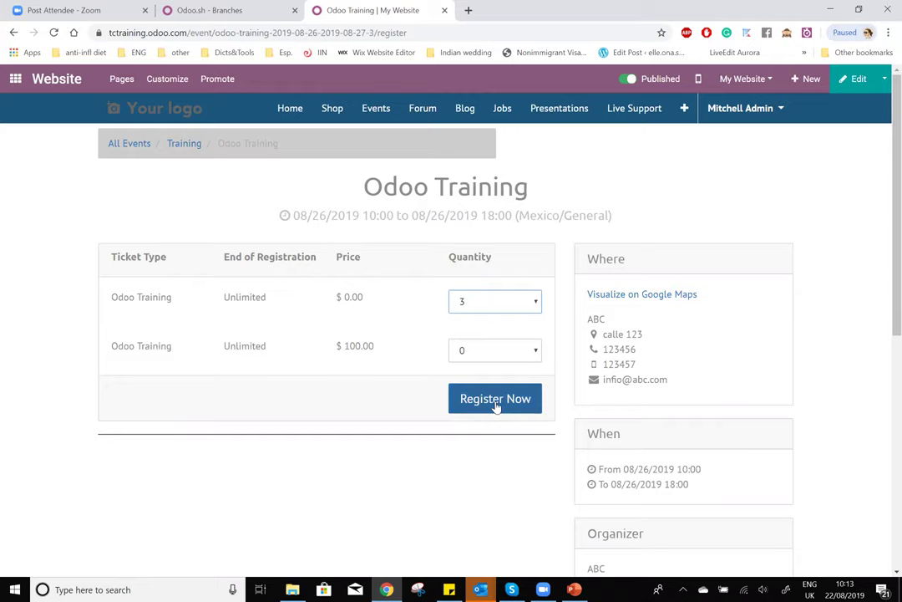
left_click(495, 405)
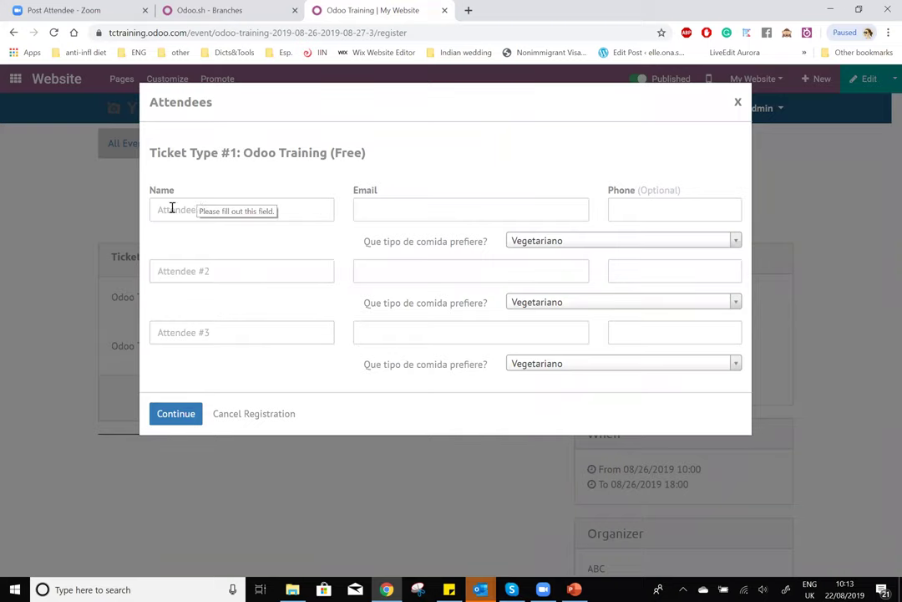
left_click(394, 210)
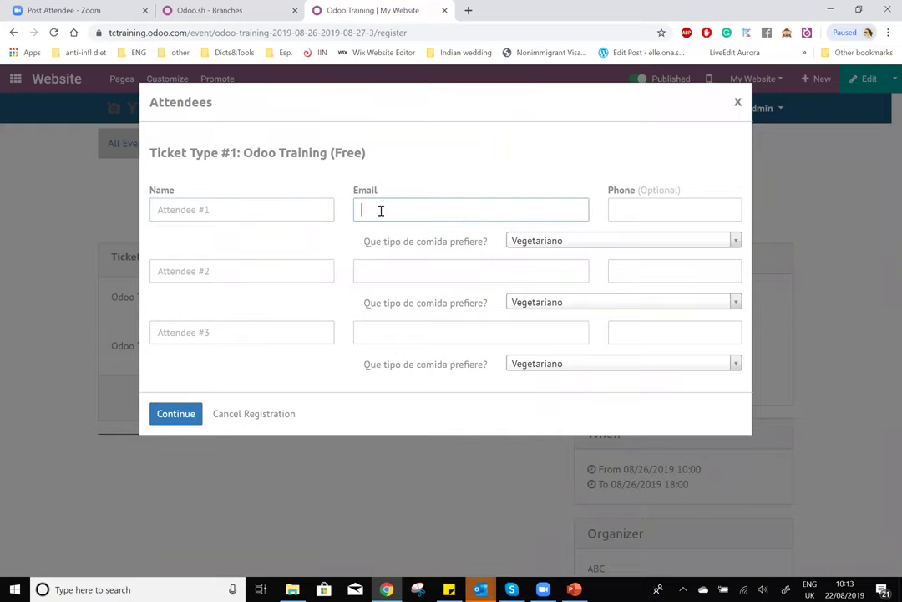
left_click(626, 214)
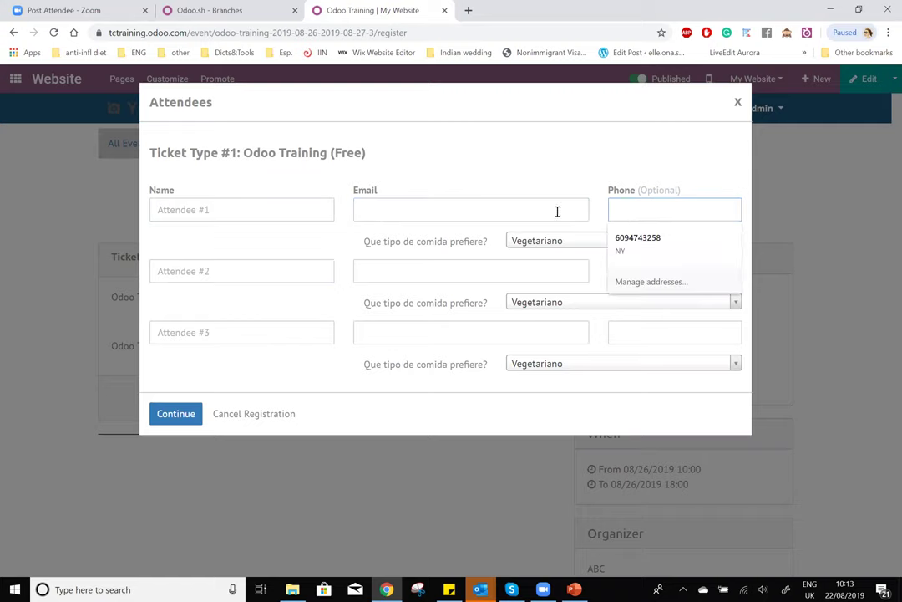
left_click_drag(379, 240, 496, 245)
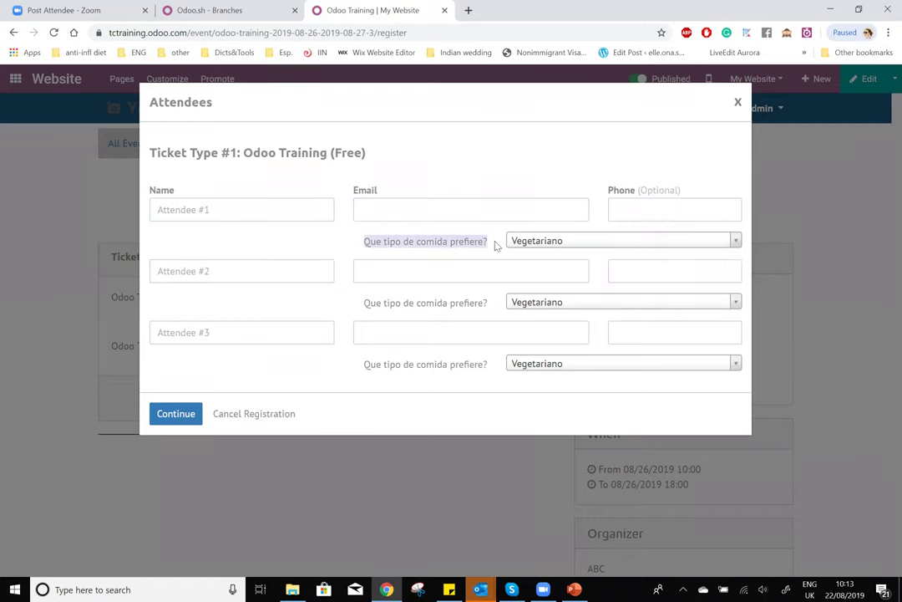
left_click(634, 242)
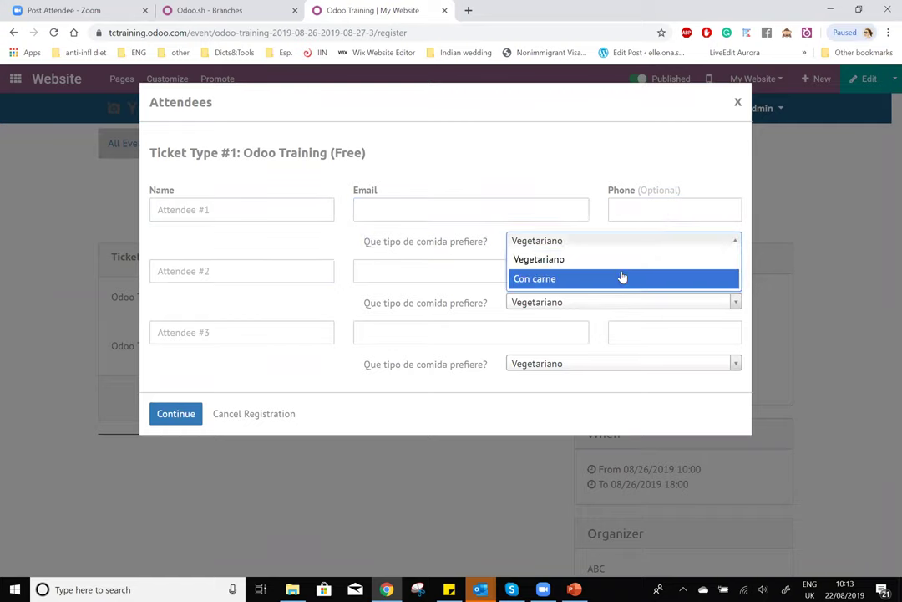
left_click(365, 302)
left_click_drag(365, 302, 622, 310)
left_click(623, 306)
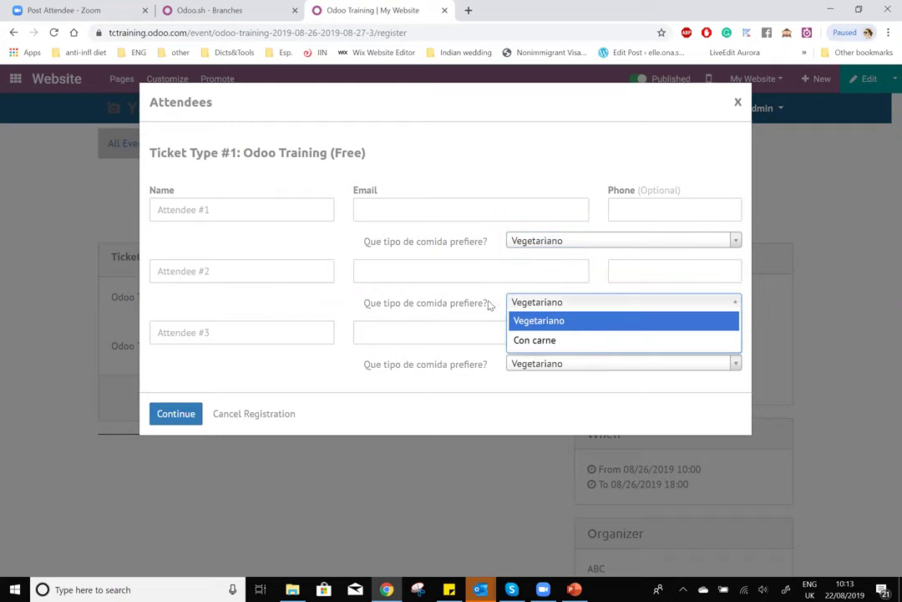
left_click(393, 364)
left_click_drag(365, 368, 547, 368)
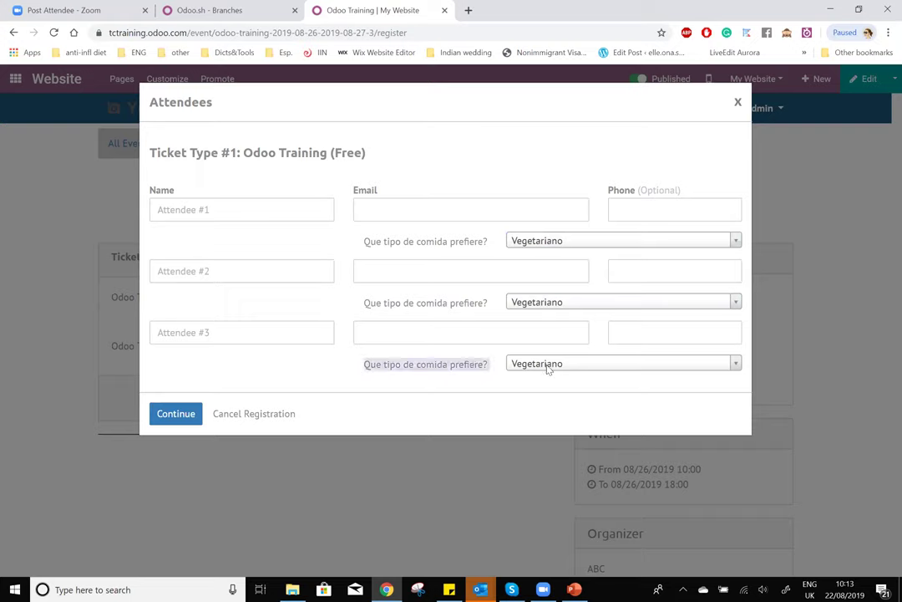
left_click(547, 369)
left_click(278, 385)
left_click(245, 414)
left_click(512, 300)
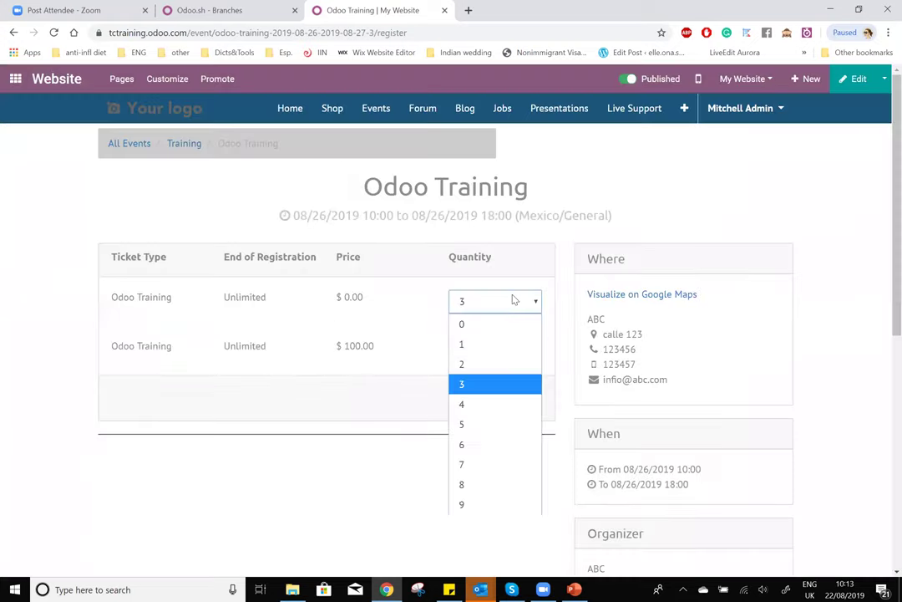
- Register a single free Odoo Training ticket and enter the attendee's full name
left_click(474, 344)
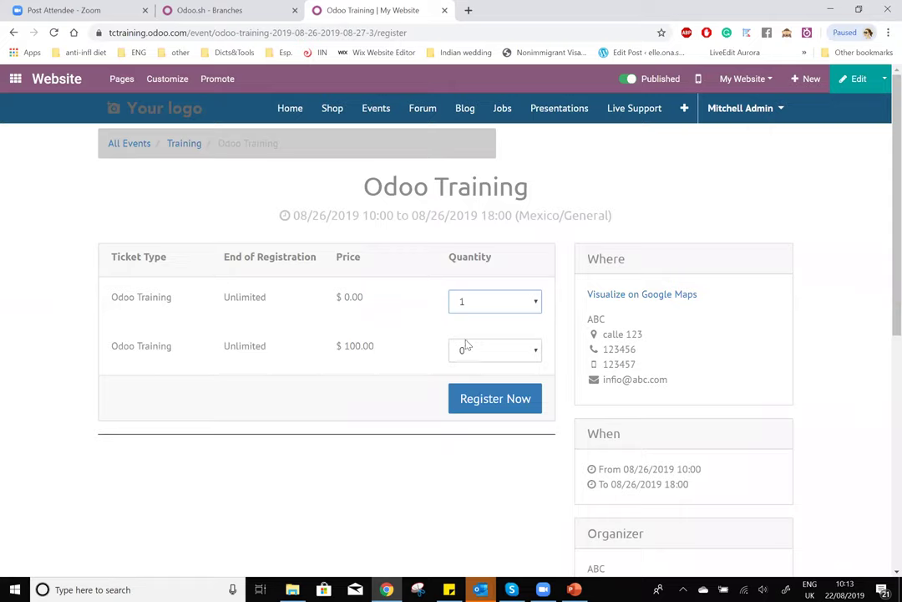
left_click(483, 401)
left_click(201, 210)
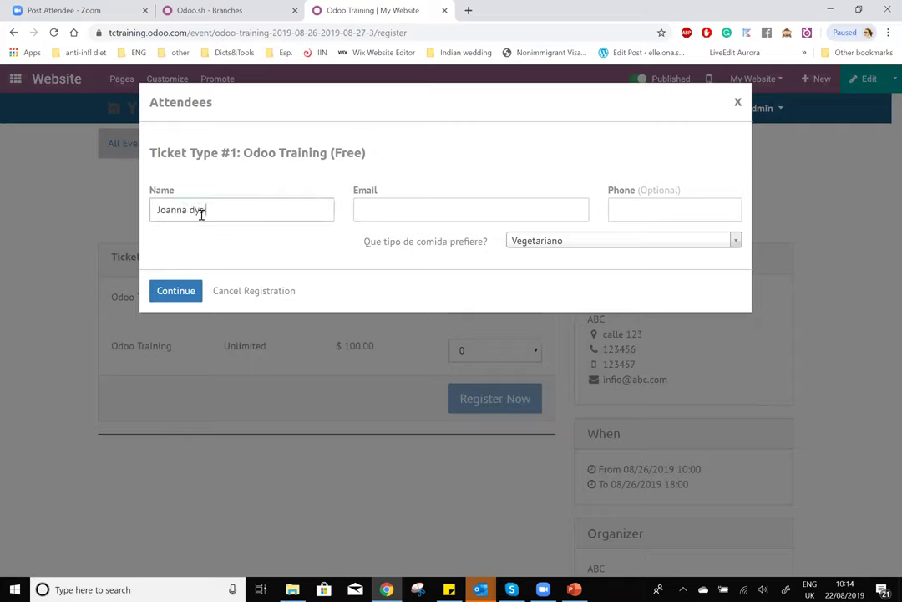
- Enter the attendee's e-mail and phone number, keep Vegetariano as meal preference, and submit
left_click(456, 218)
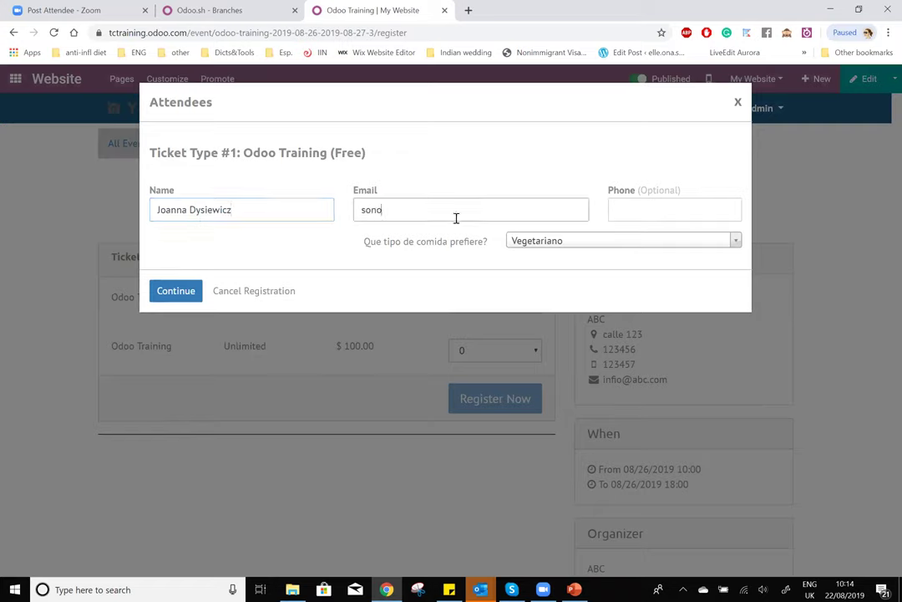
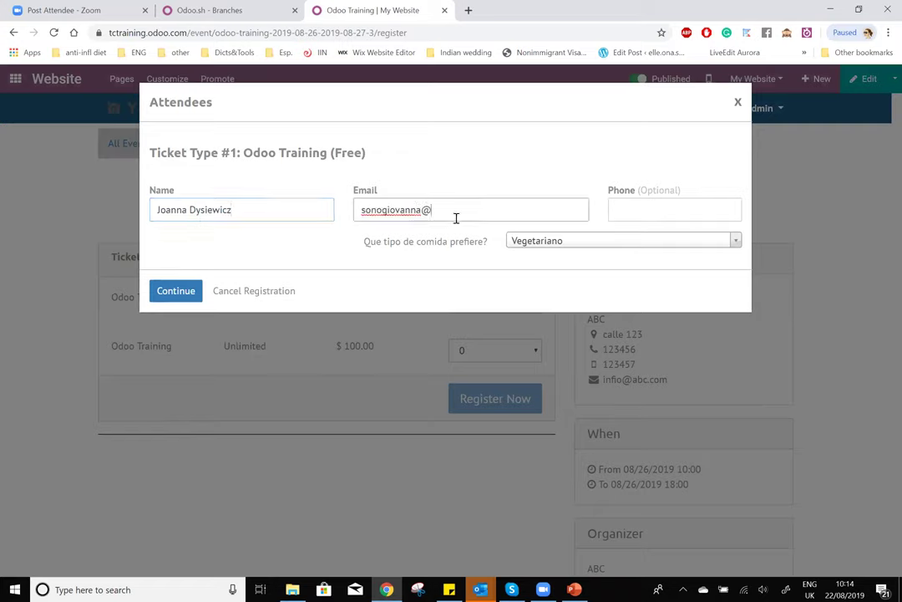
key("BackSpace")
key("BackSpace")
key("BackSpace")
key("BackSpace")
key("BackSpace")
key("BackSpace")
key("BackSpace")
key("BackSpace")
key("BackSpace")
key("BackSpace")
key("BackSpace")
key("BackSpace")
key("BackSpace")
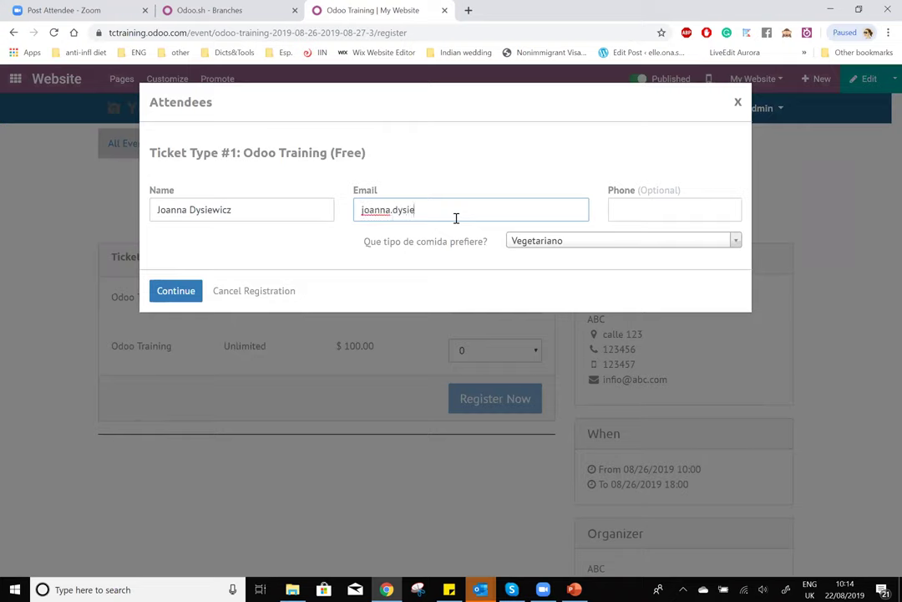
left_click(695, 210)
type("123456789")
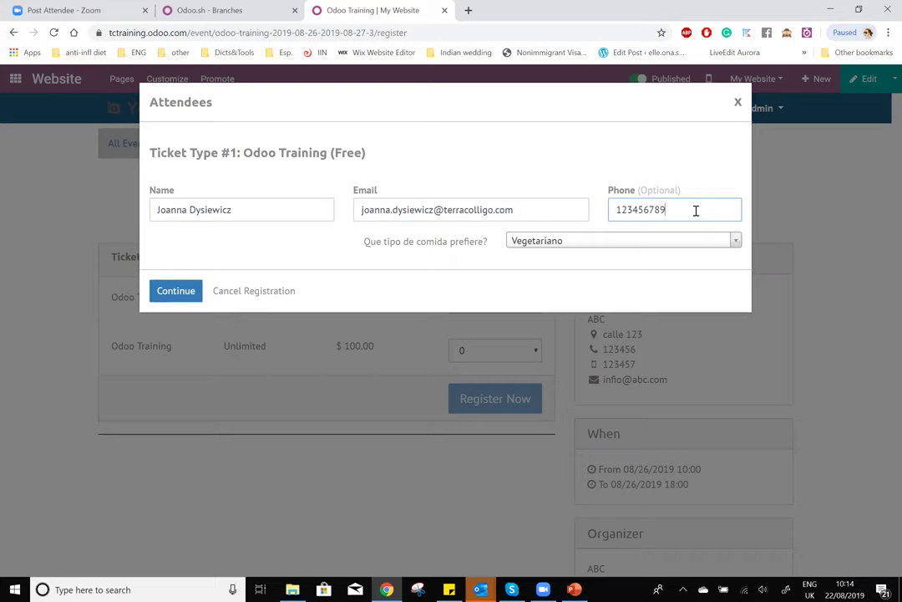
left_click(584, 241)
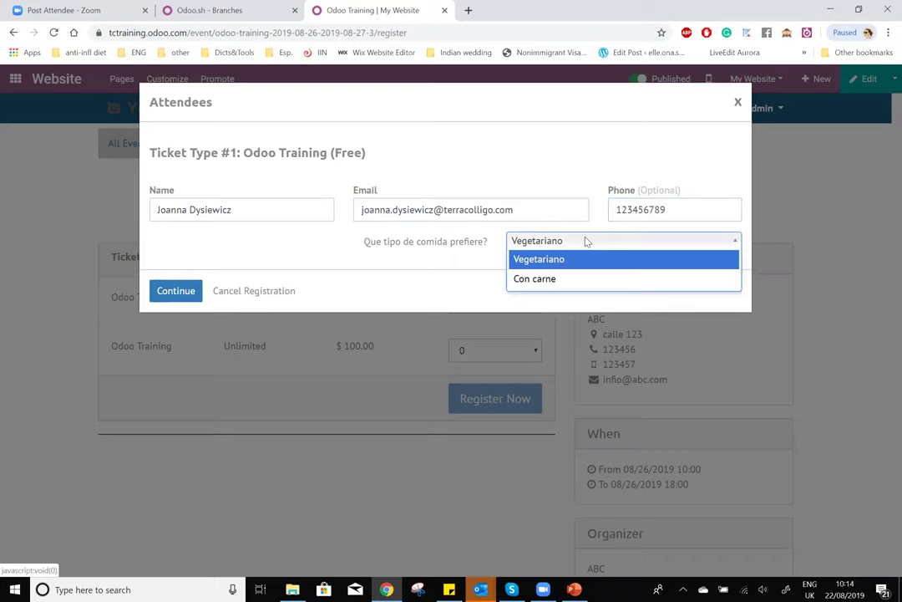
left_click(543, 261)
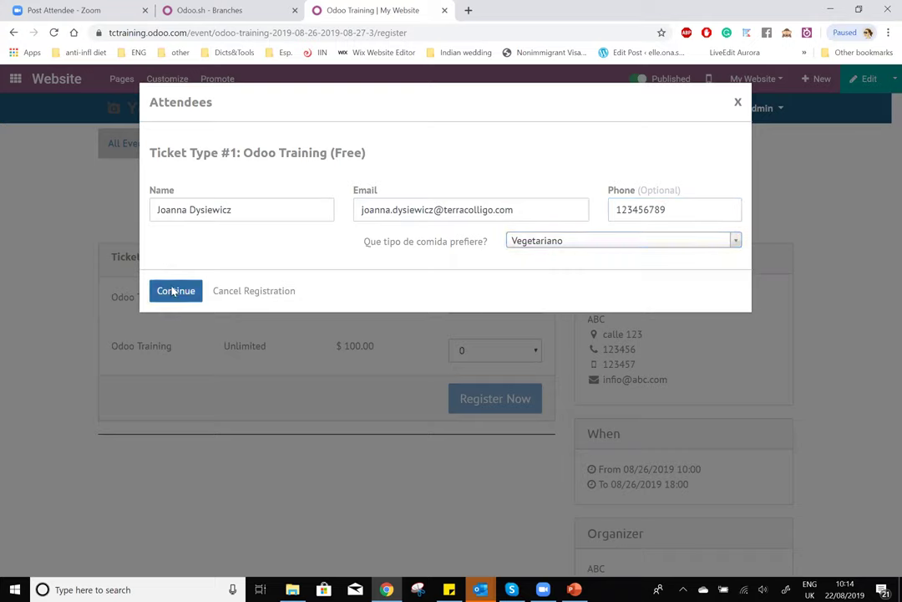
left_click(179, 290)
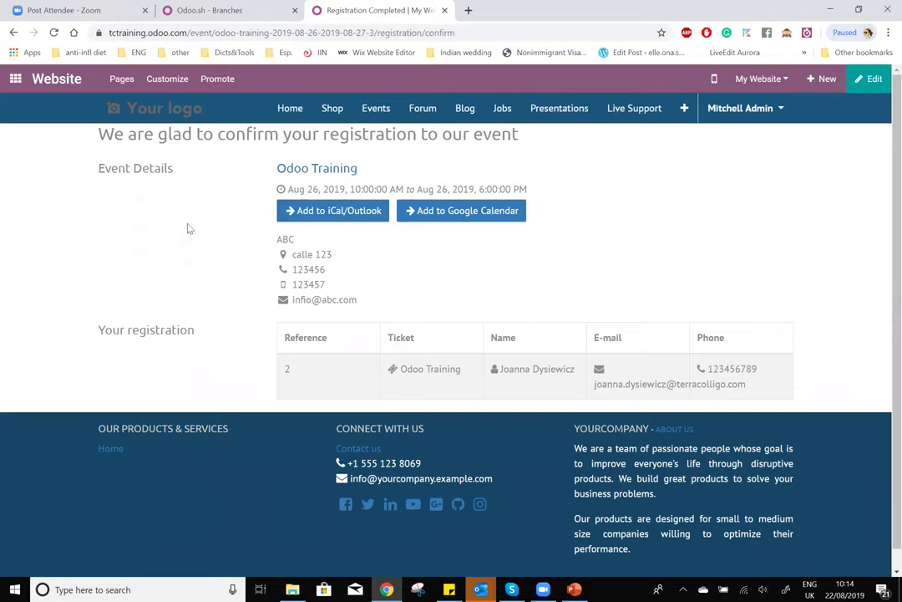
- Highlight the confirmed event's title, date, organizer address and e-mail, then the new registration row
left_click_drag(97, 172, 387, 173)
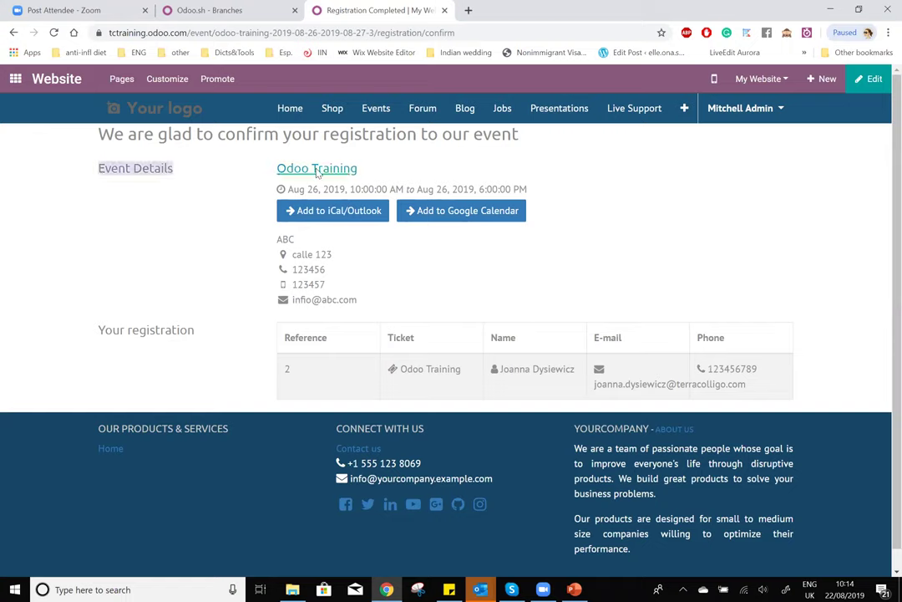
left_click_drag(273, 192, 546, 191)
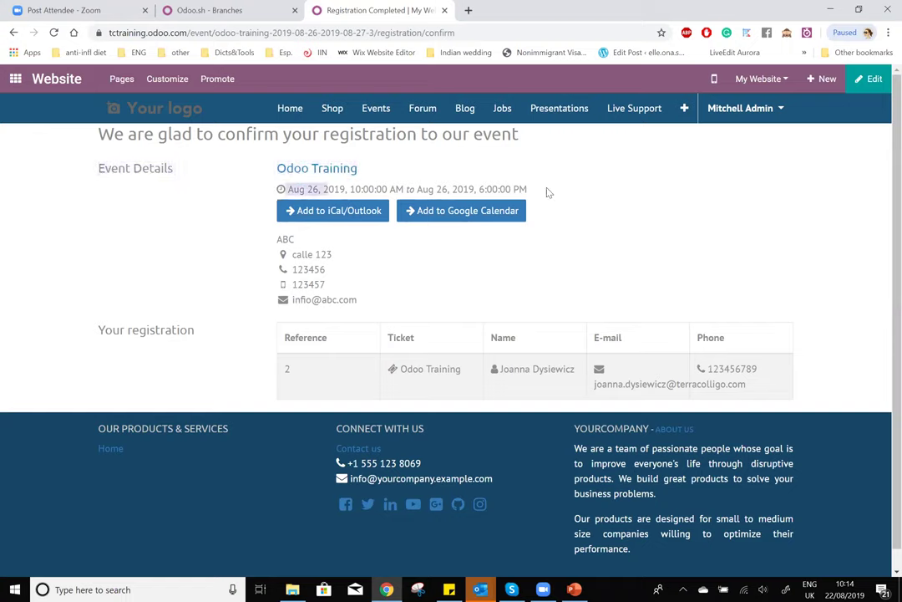
left_click_drag(274, 240, 348, 293)
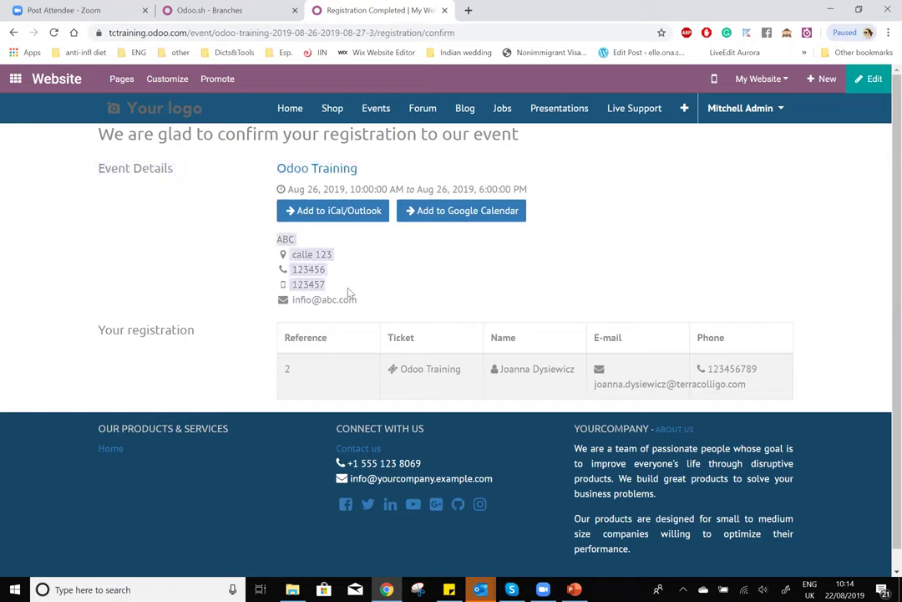
triple_click(301, 254)
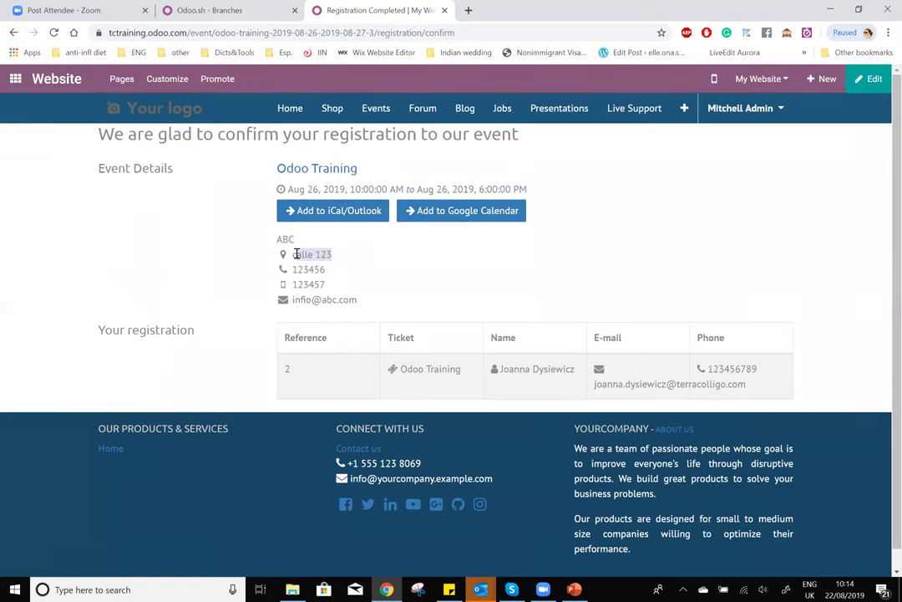
left_click_drag(383, 302, 279, 290)
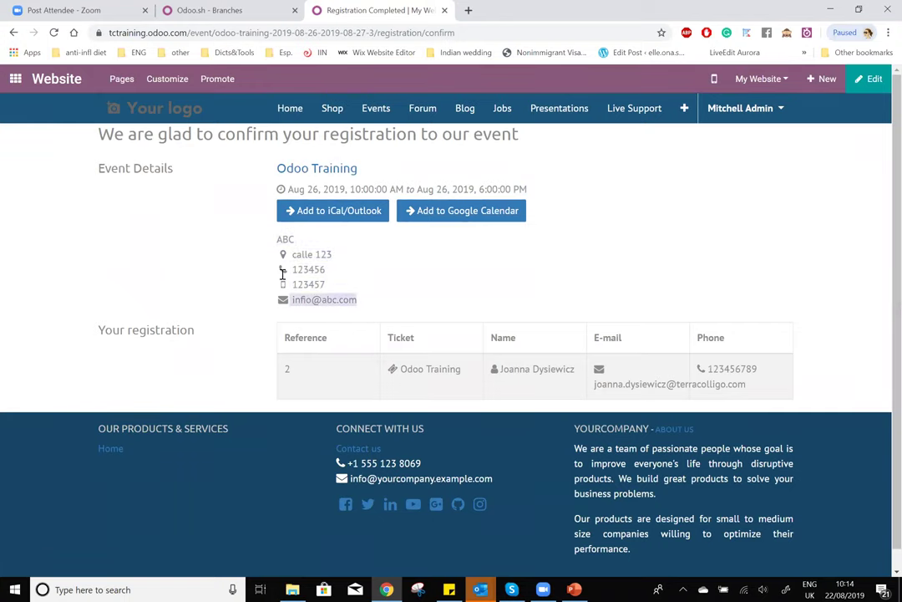
left_click(282, 276)
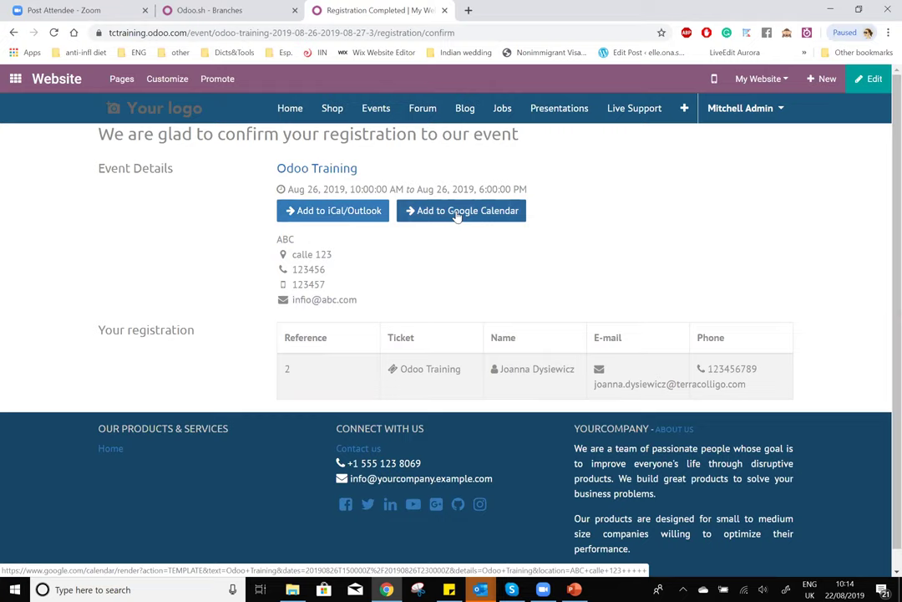
left_click_drag(280, 373, 788, 377)
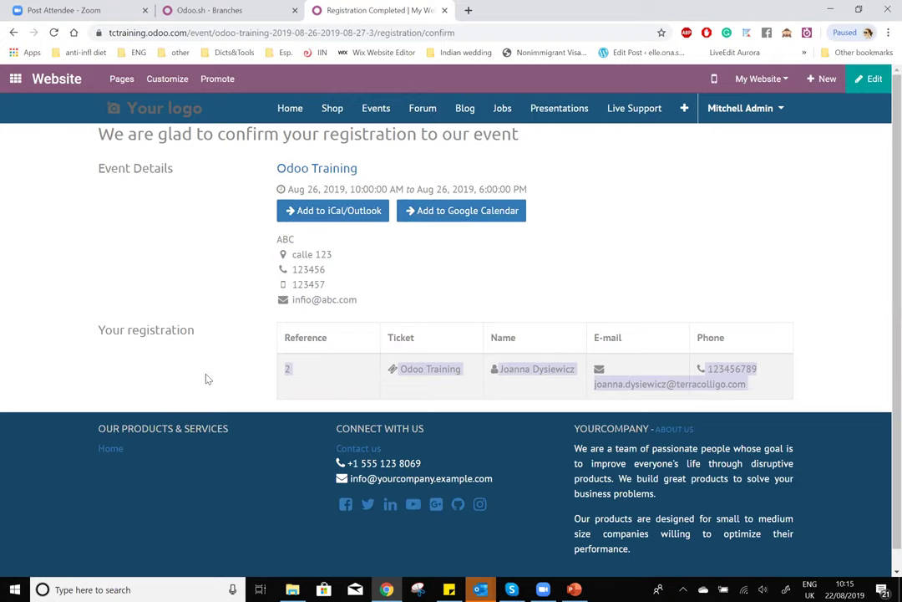
left_click(208, 378)
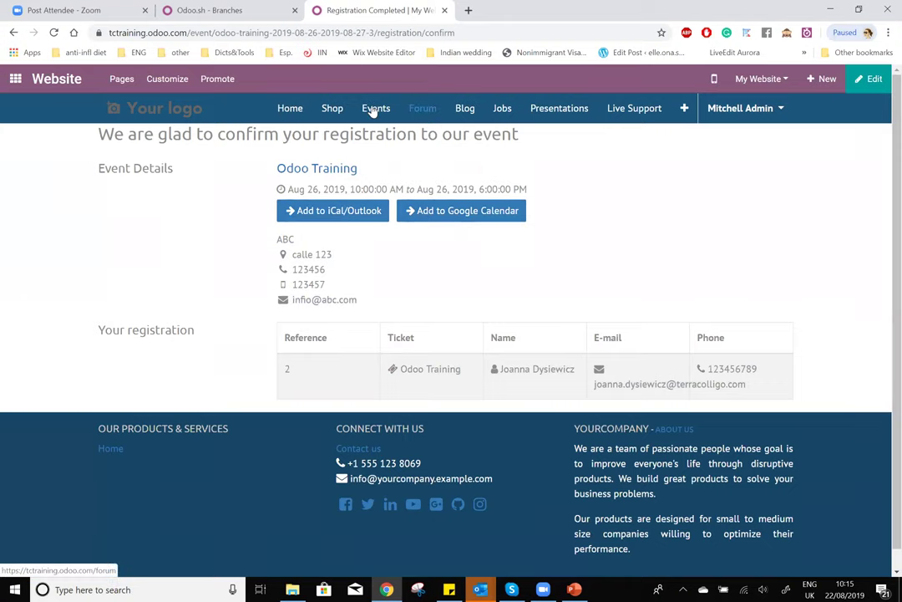
- Browse the website Customize menu and close it again
left_click(166, 81)
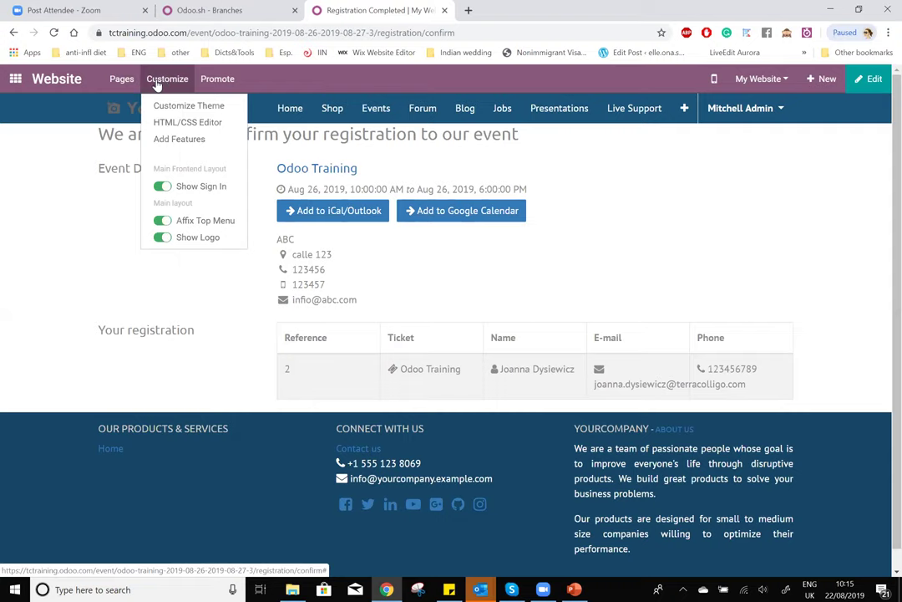
mouse_move(214, 87)
left_click(442, 162)
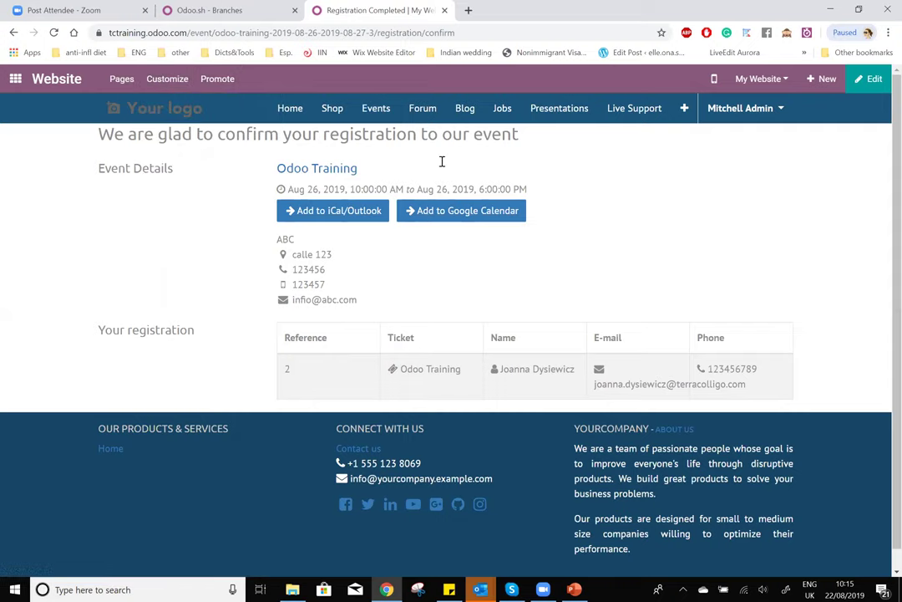
- Go to the website Events listing and switch the Filters sidebar off
left_click(380, 111)
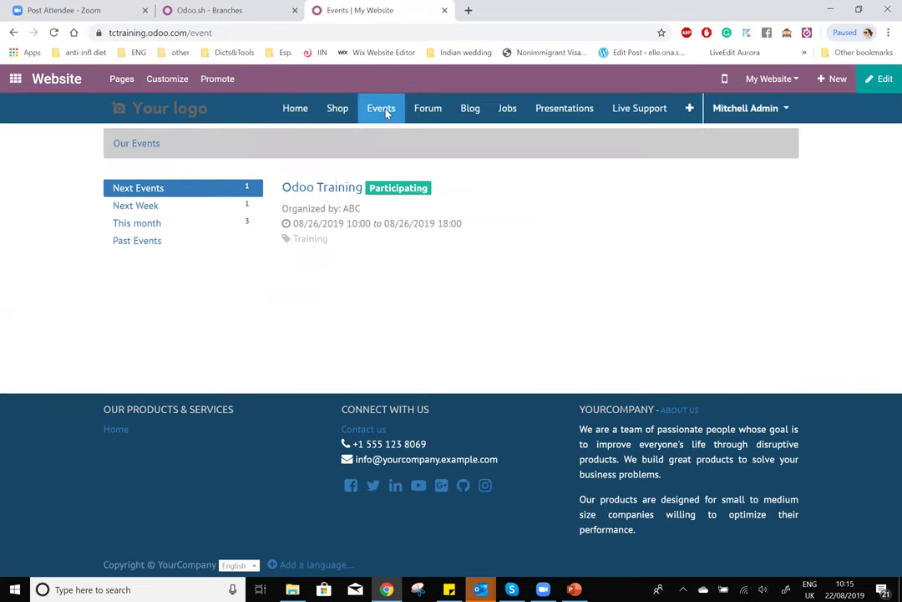
left_click(159, 81)
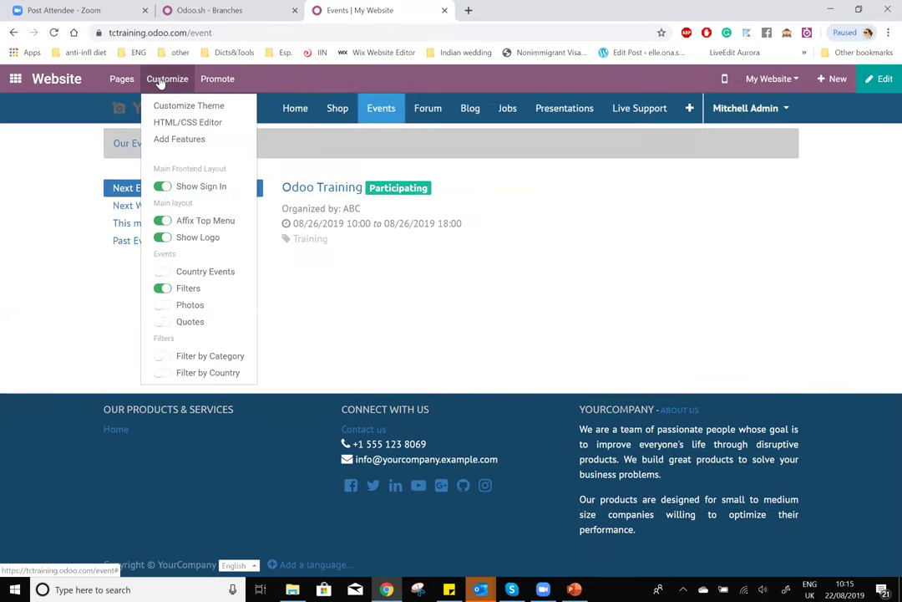
left_click(205, 291)
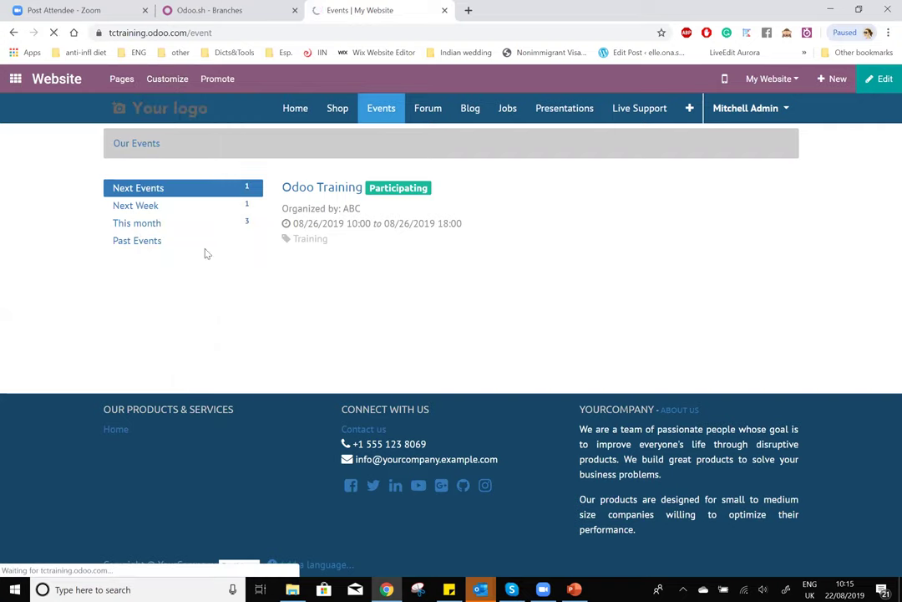
- Switch the Filters sidebar back on from the Customize menu
left_click(174, 79)
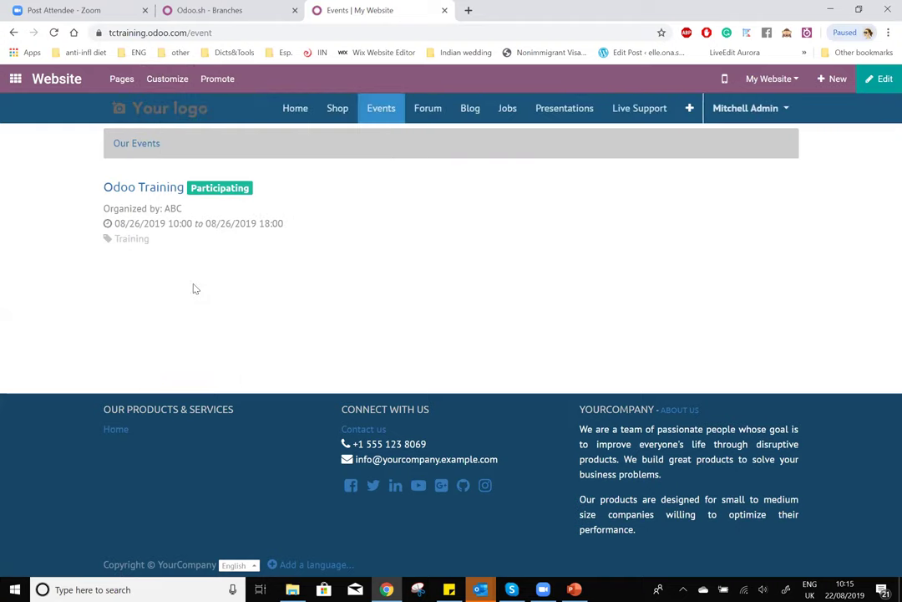
left_click(161, 79)
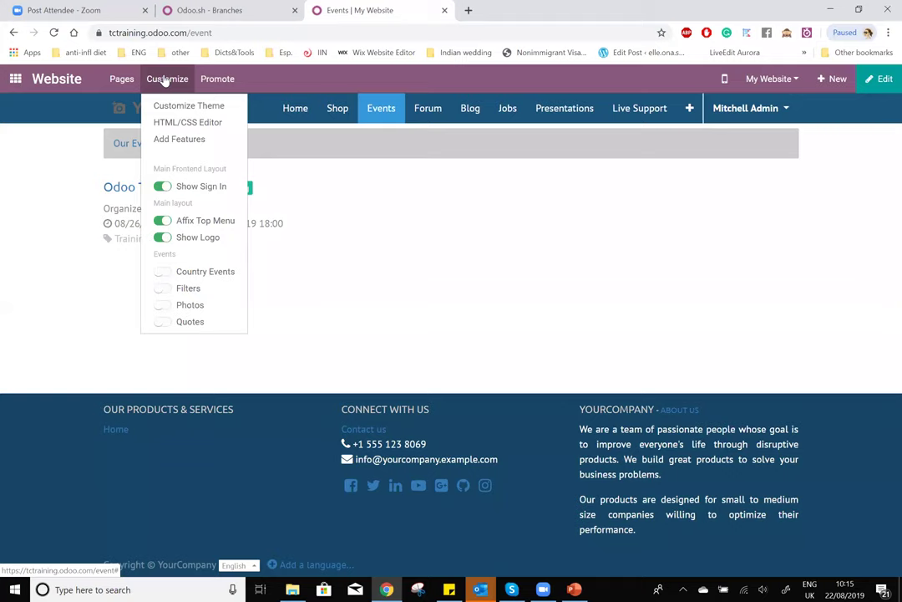
left_click_drag(159, 293, 174, 293)
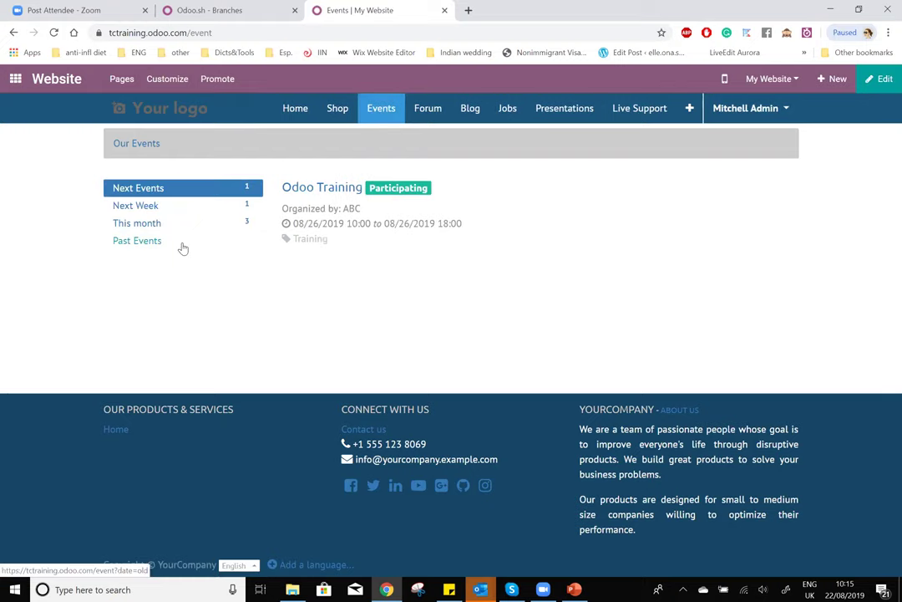
left_click(167, 79)
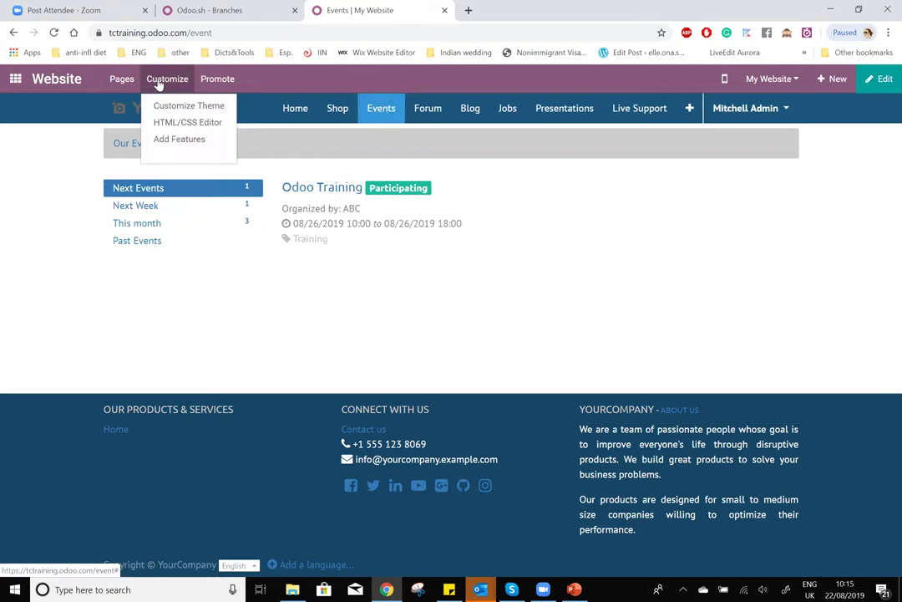
mouse_move(162, 81)
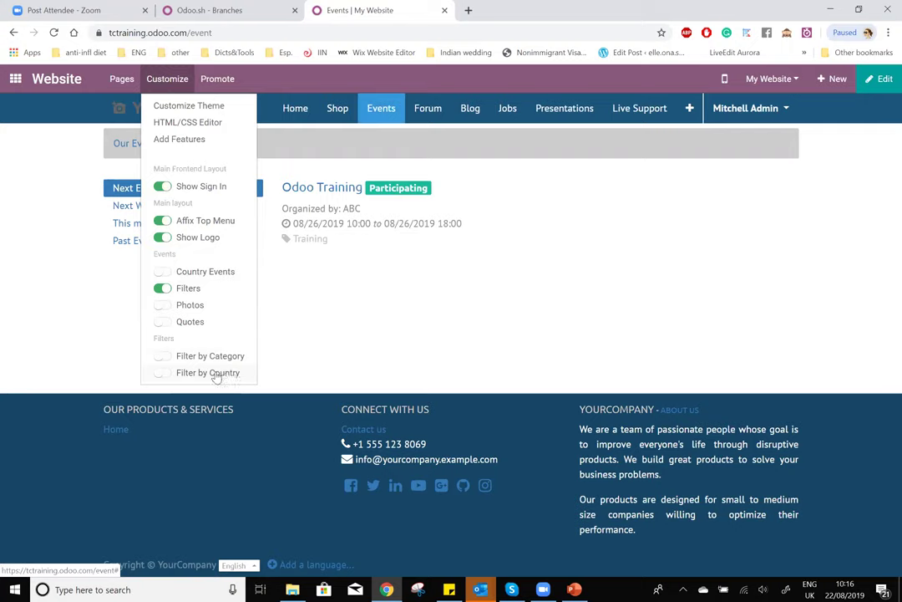
- Enable Filter by Category and highlight the Training category tag on the event card
left_click(170, 361)
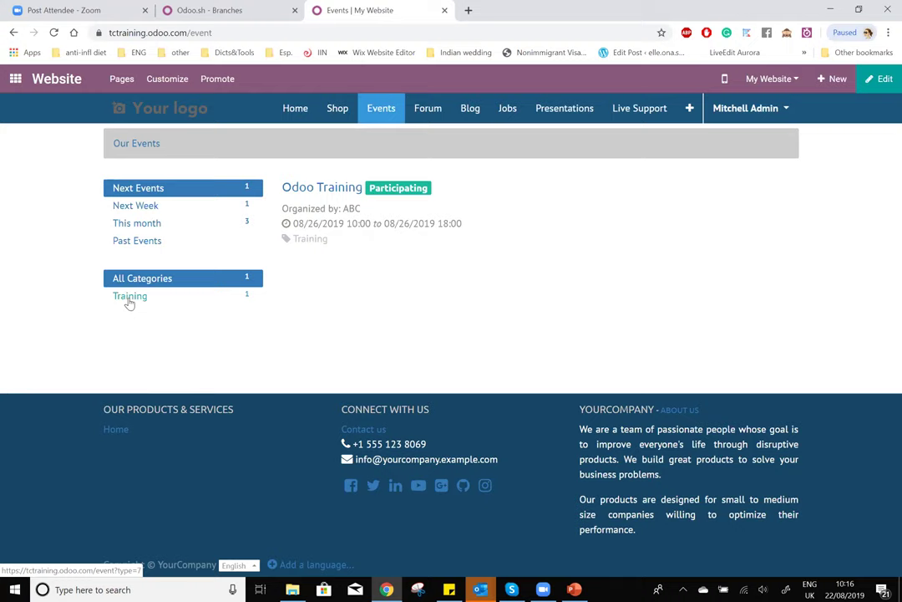
double_click(317, 239)
left_click(288, 242)
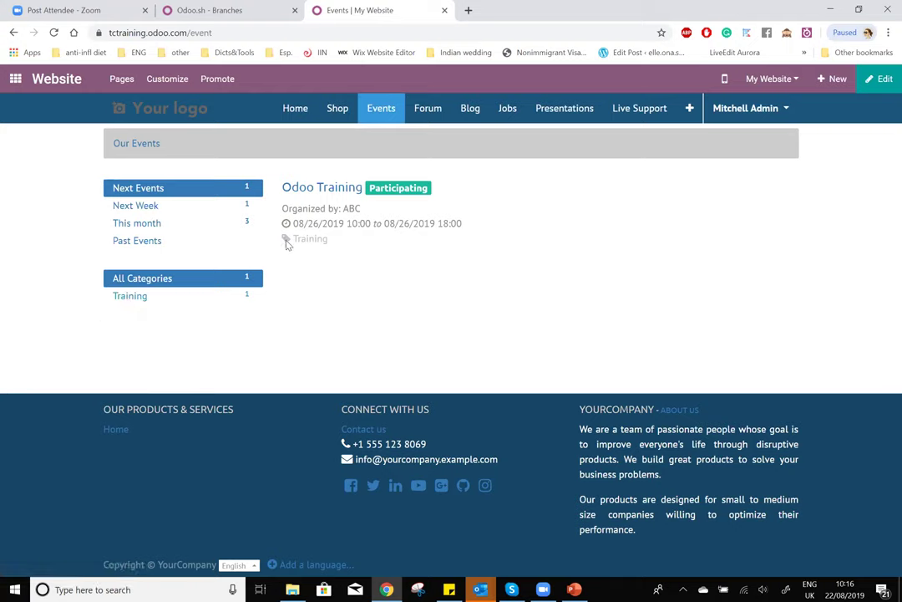
left_click_drag(287, 240, 310, 240)
- Open the Odoo Training event from the Events app and list its attendees
left_click(22, 78)
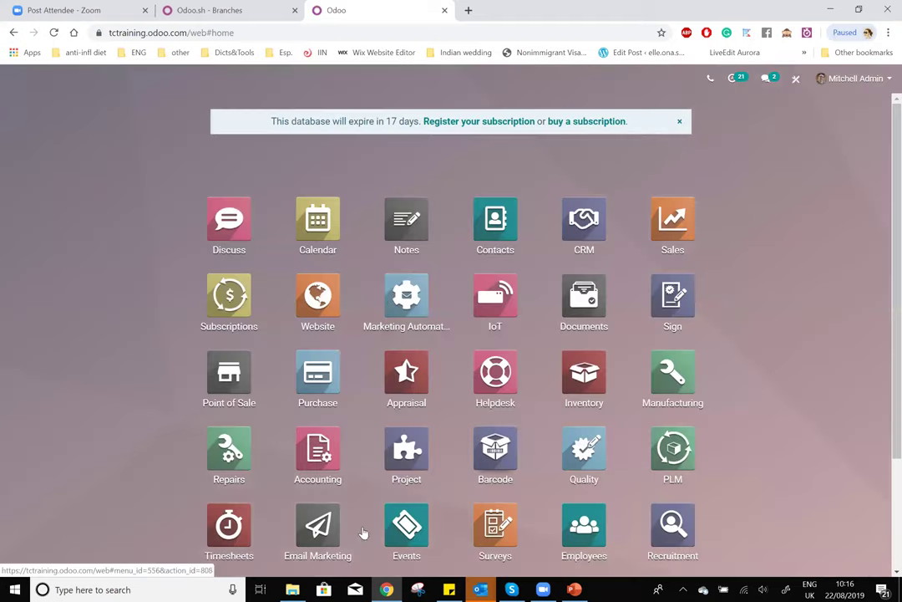
left_click(404, 525)
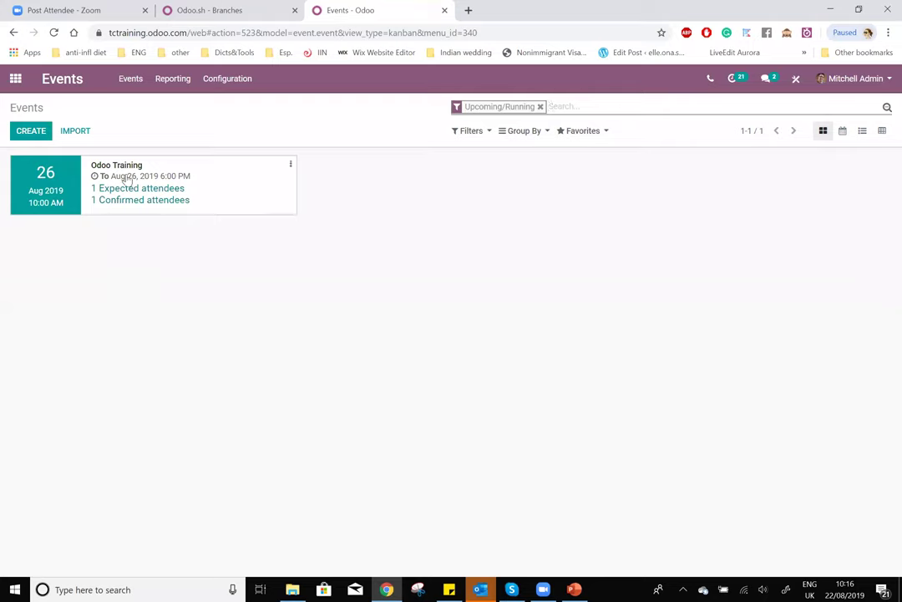
left_click(122, 167)
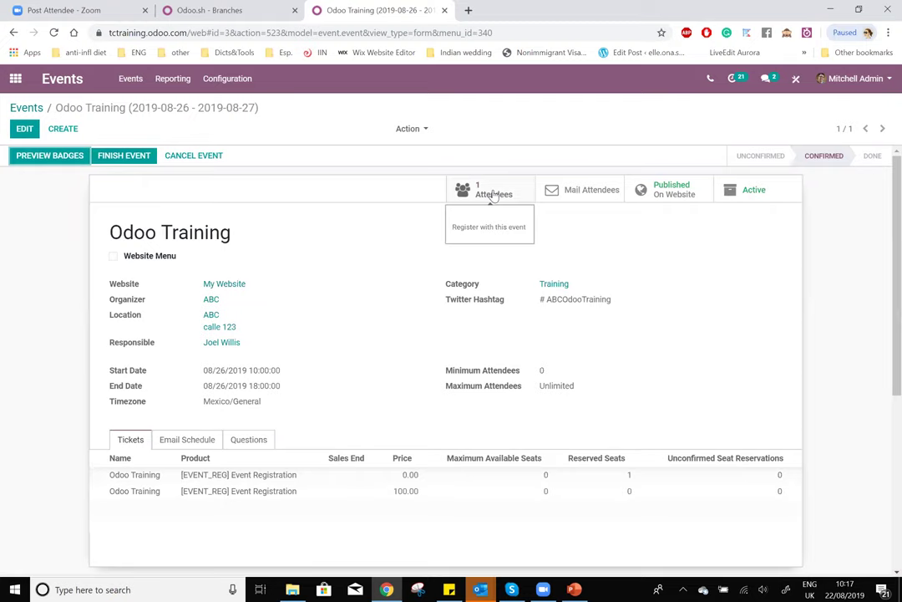
left_click(494, 194)
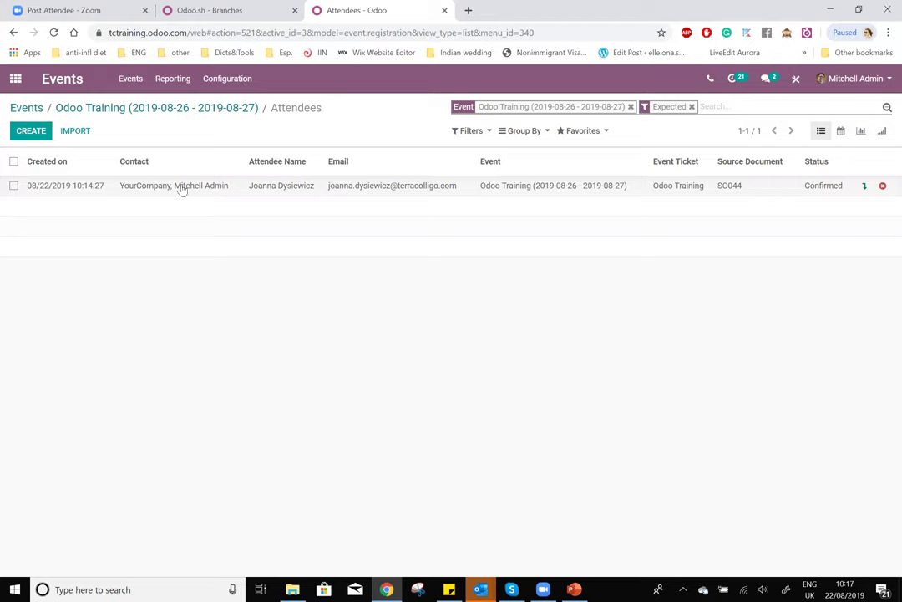
- Drop the Expected filter, browse registration-date Group By options, then remove the Odoo Training event filter
left_click(692, 108)
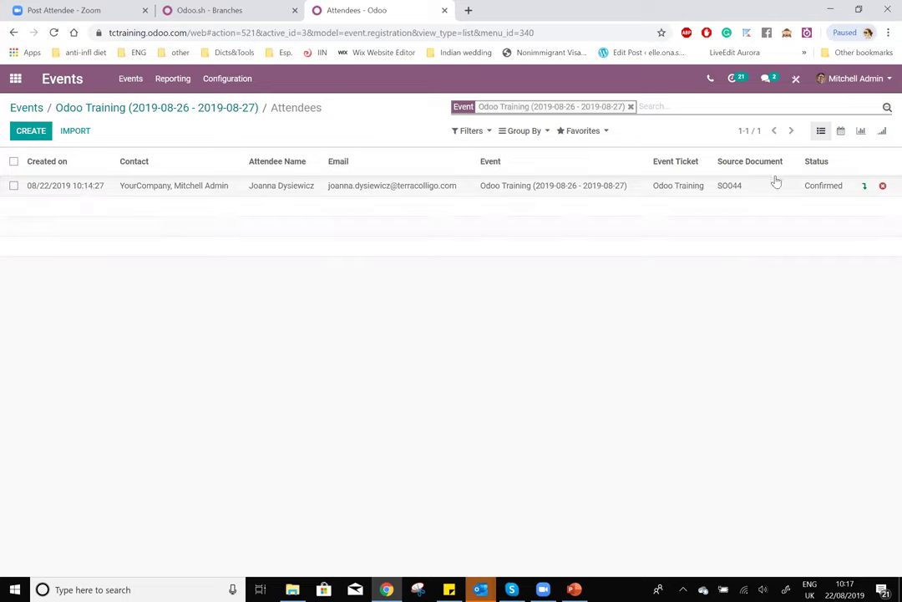
left_click(542, 135)
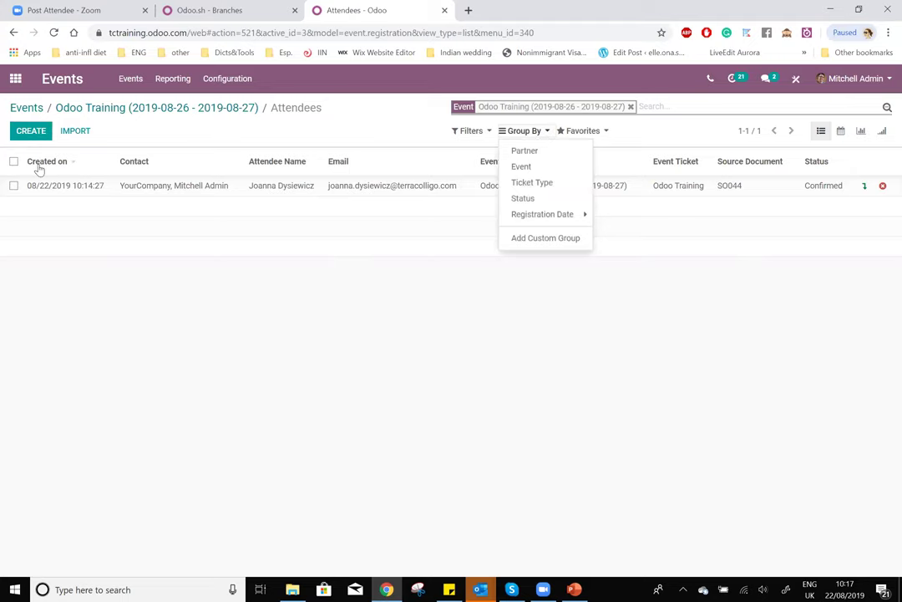
left_click(668, 107)
left_click(539, 134)
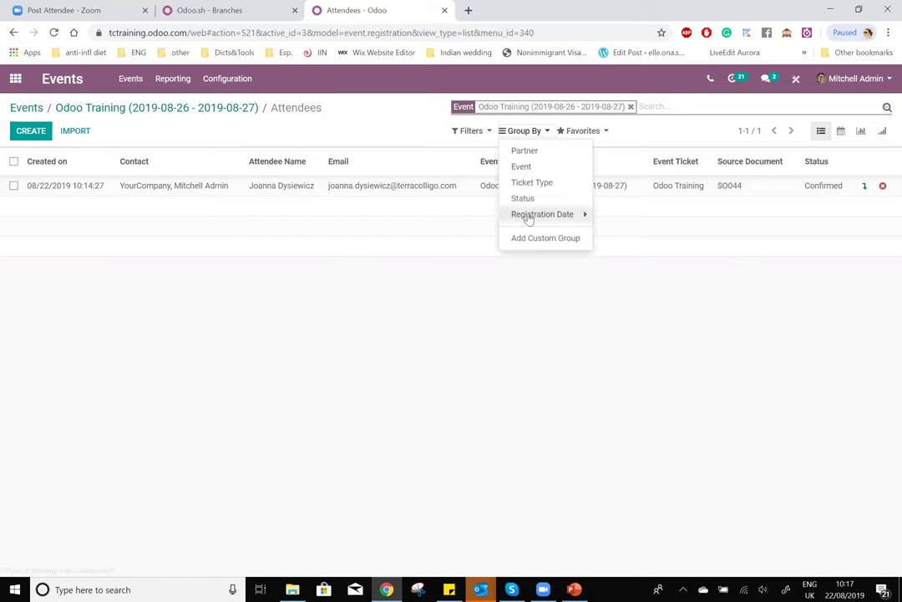
left_click(542, 215)
left_click(542, 216)
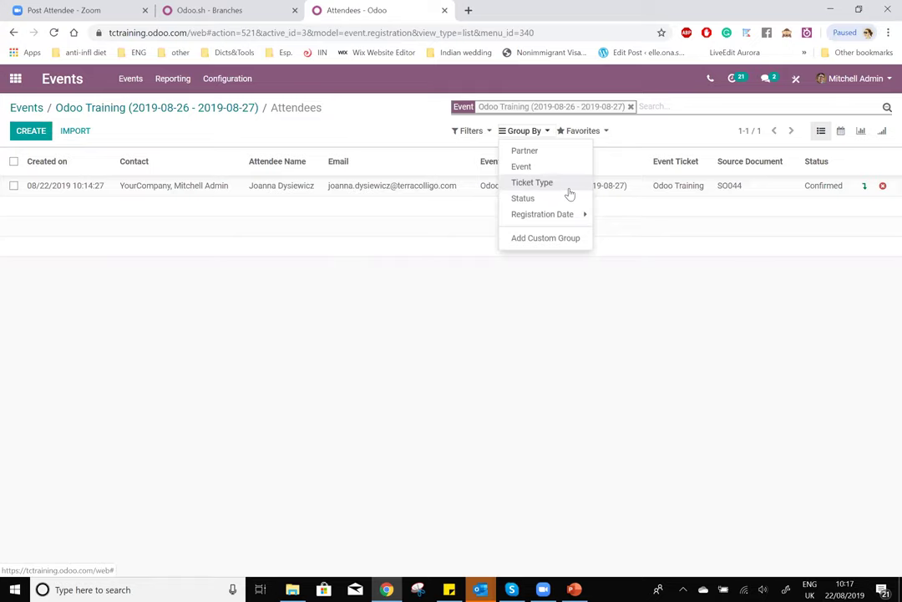
left_click(666, 105)
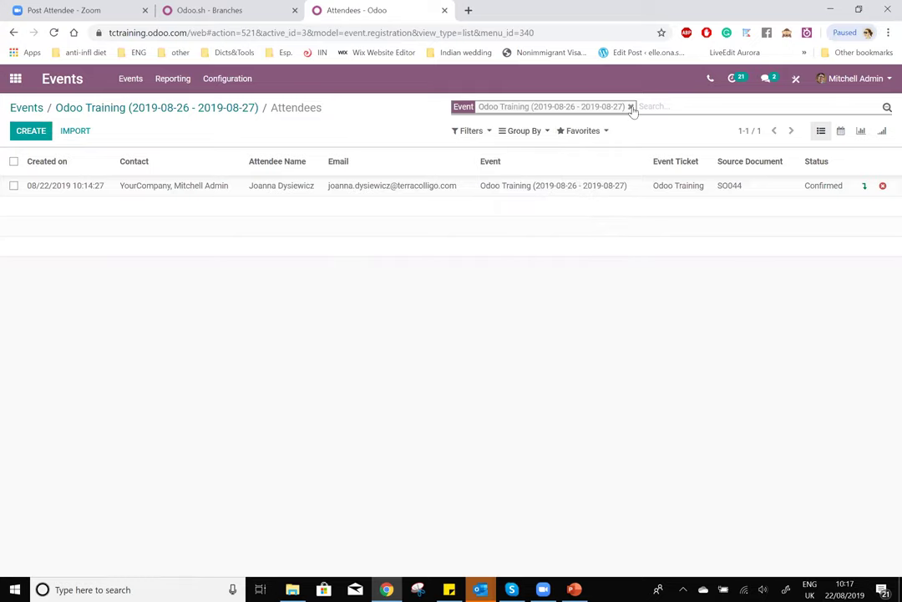
left_click(631, 106)
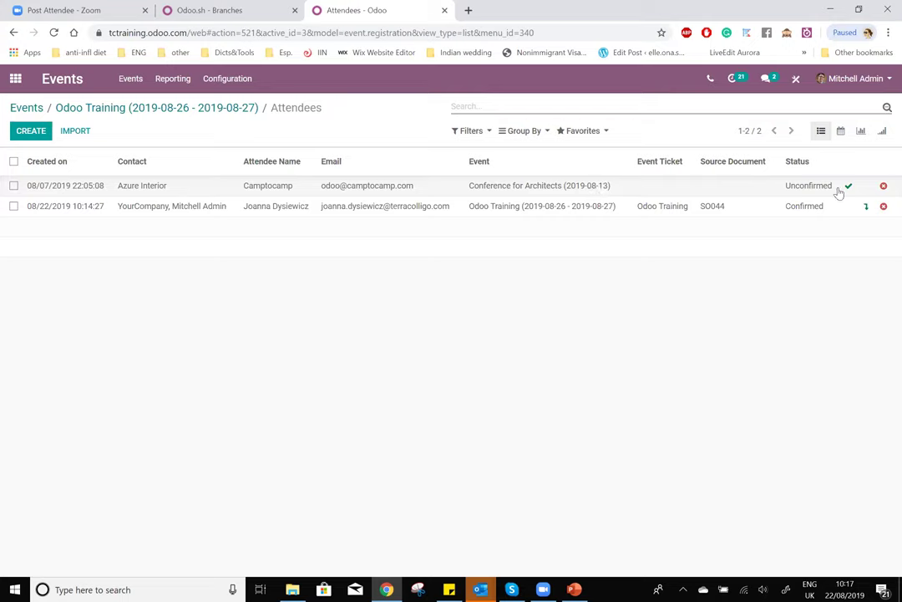
left_click(548, 134)
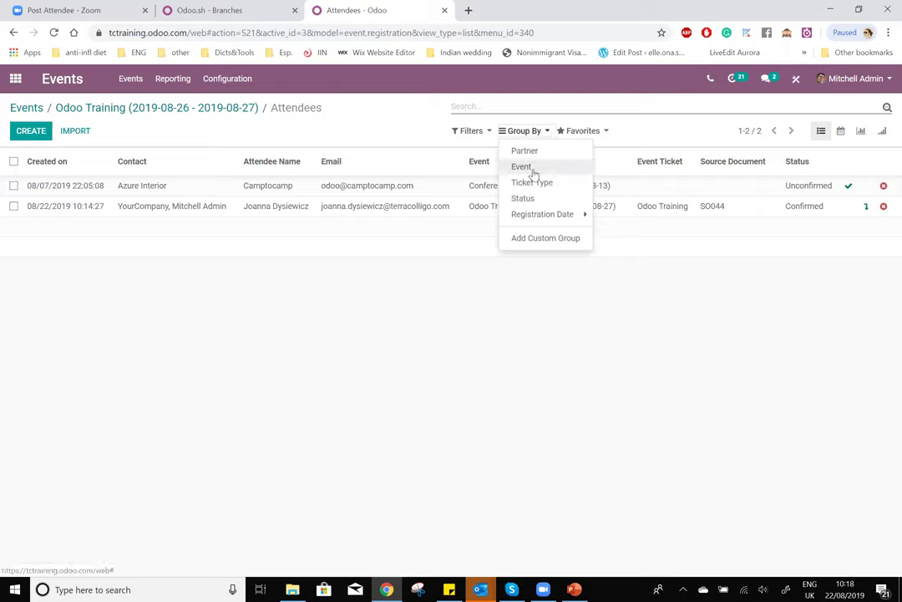
left_click(533, 167)
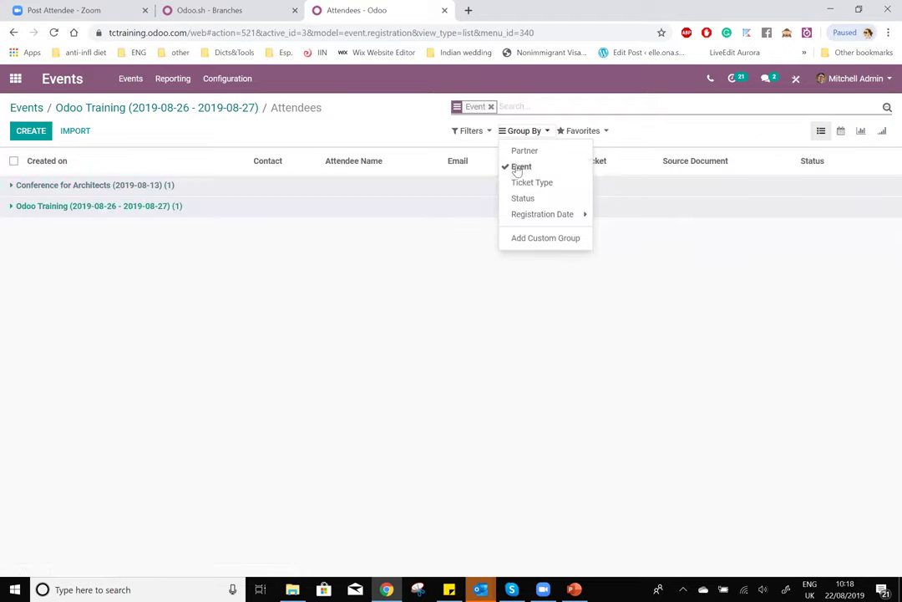
left_click(519, 167)
left_click(486, 132)
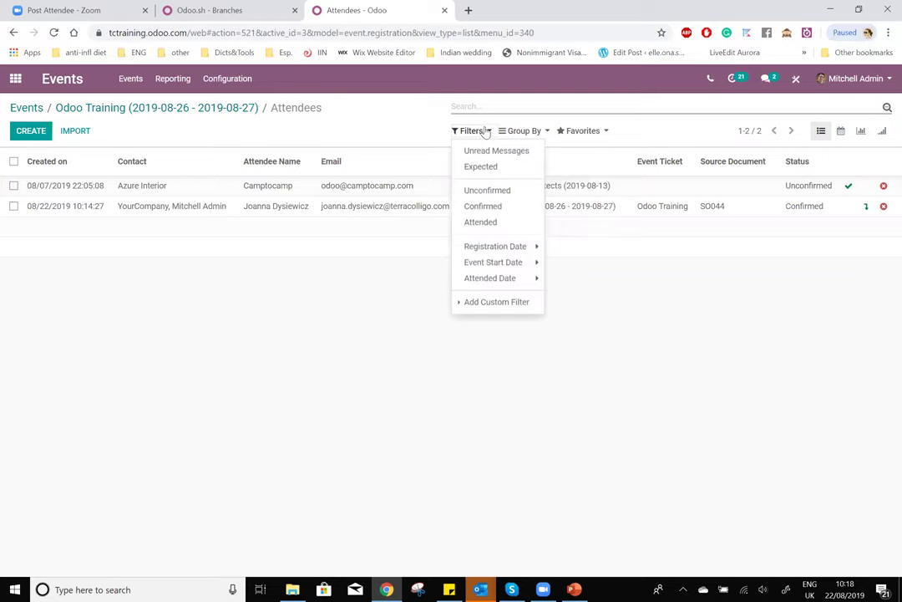
left_click(497, 206)
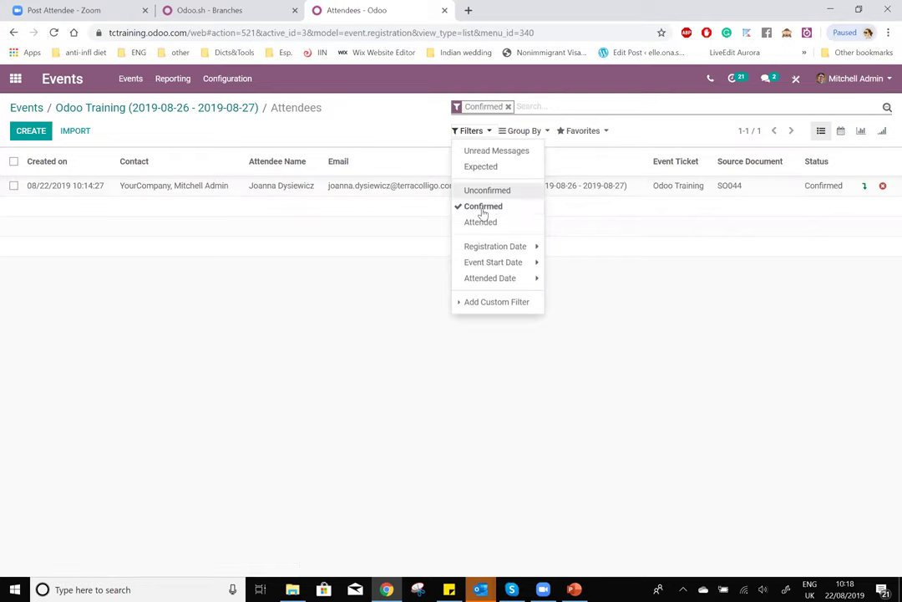
left_click(483, 207)
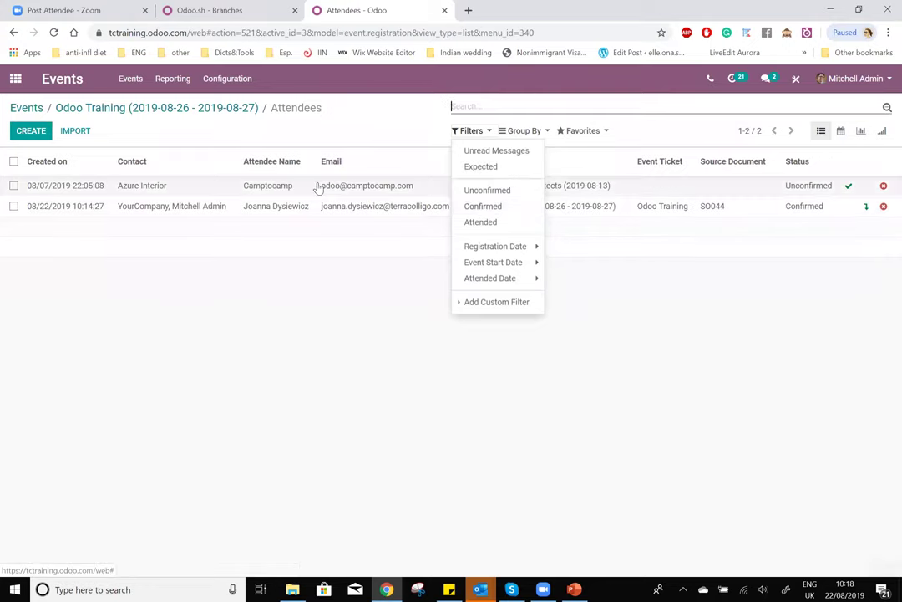
left_click(741, 322)
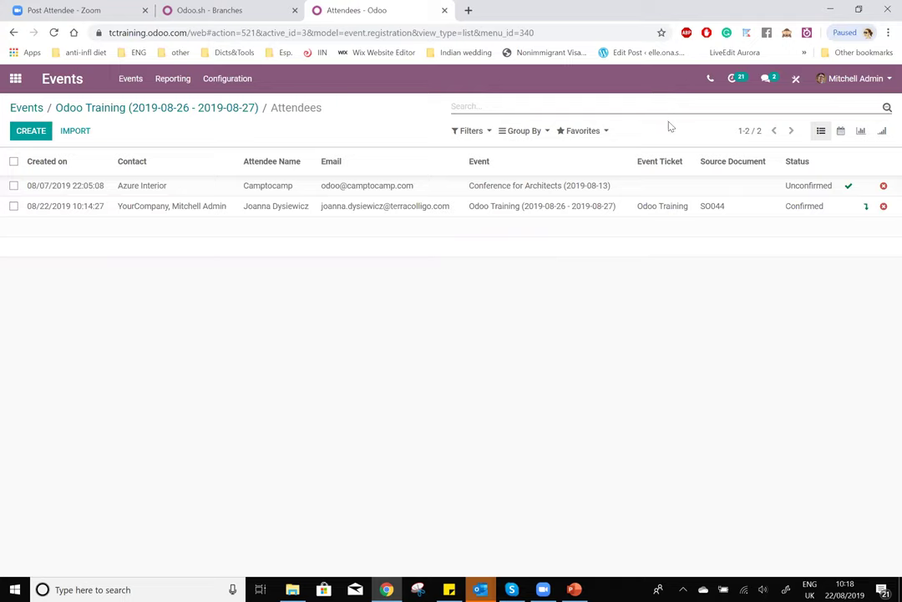
- Return to the Odoo Training event, switch to edit mode, and show the Email Schedule tab
left_click(84, 112)
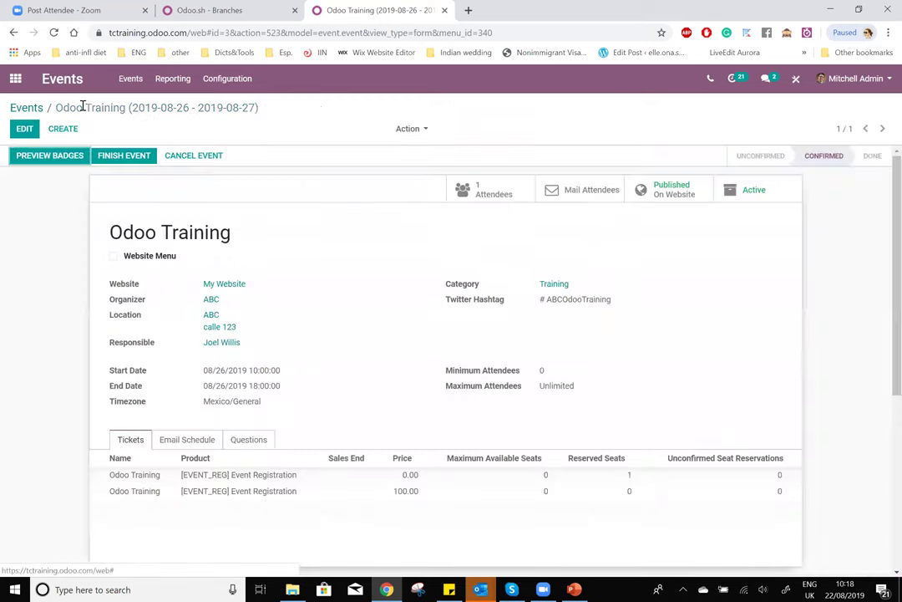
left_click(24, 128)
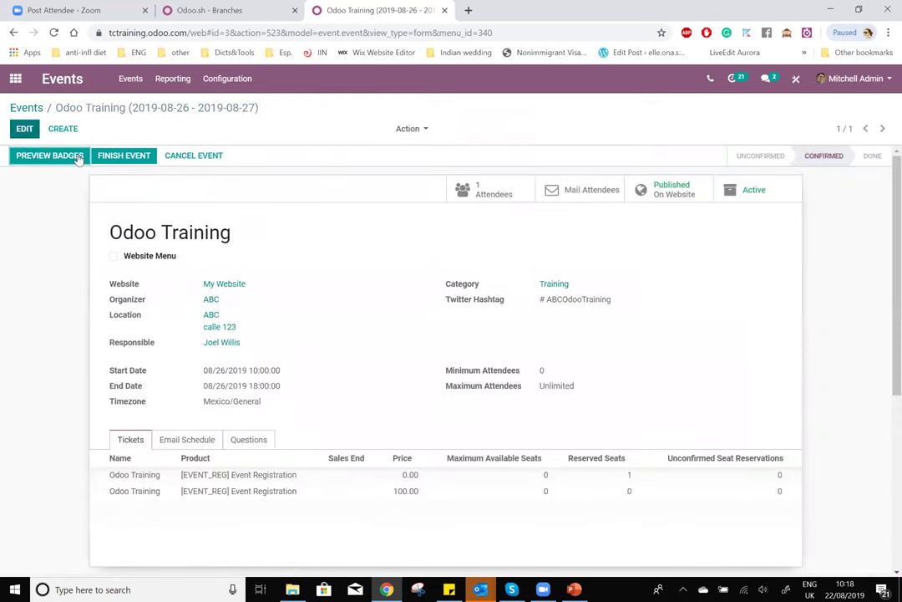
scroll(125, 301, "down", 3)
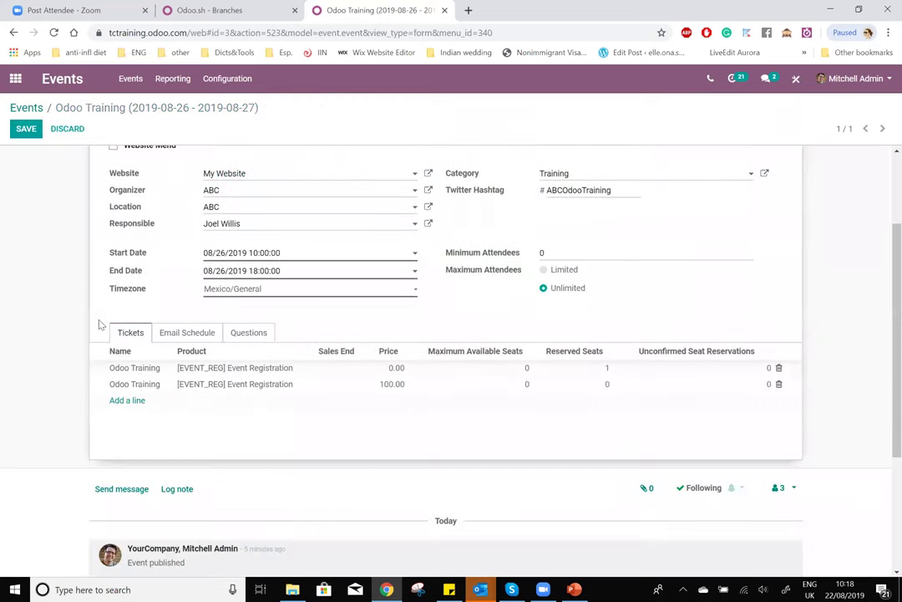
left_click(175, 334)
scroll(194, 338, "down", 2)
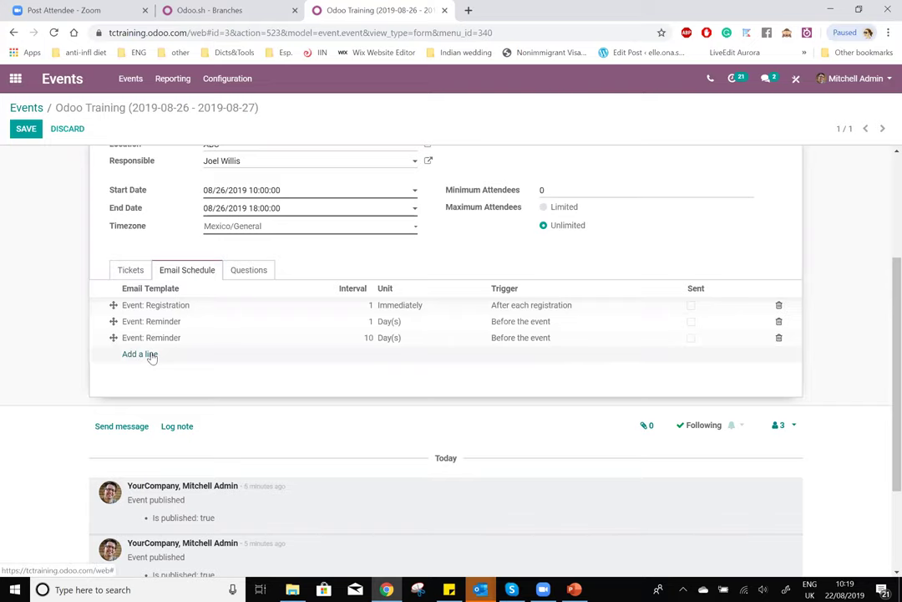
left_click(145, 354)
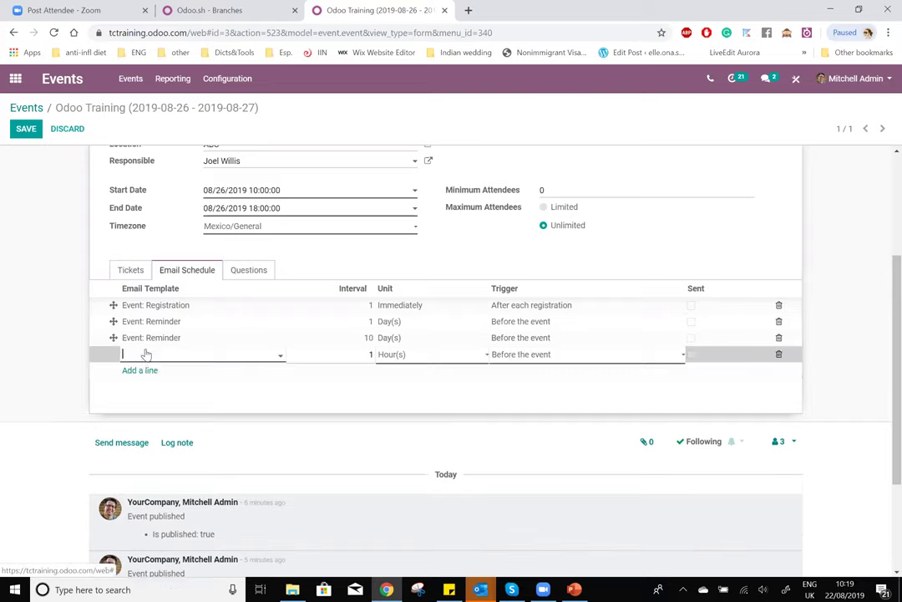
left_click(220, 356)
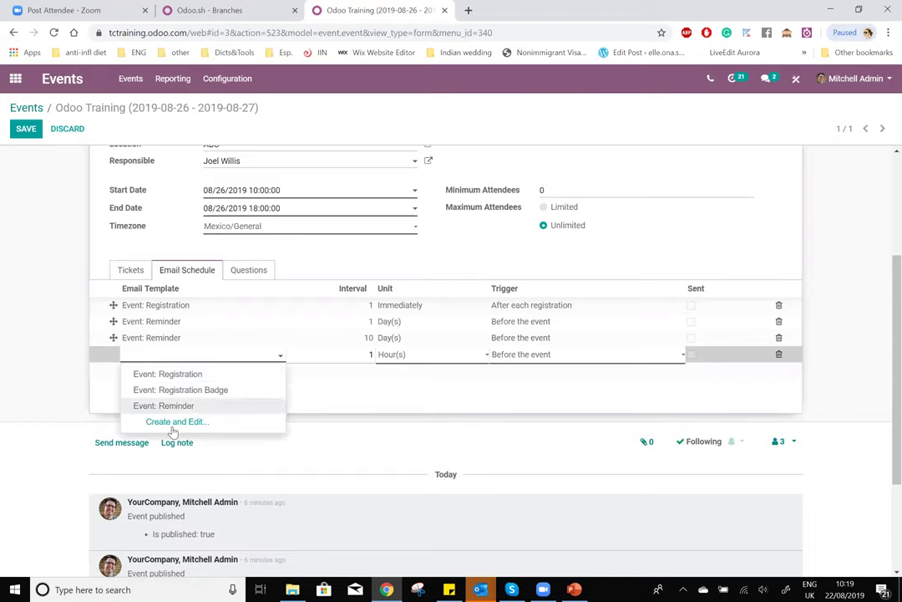
left_click(366, 355)
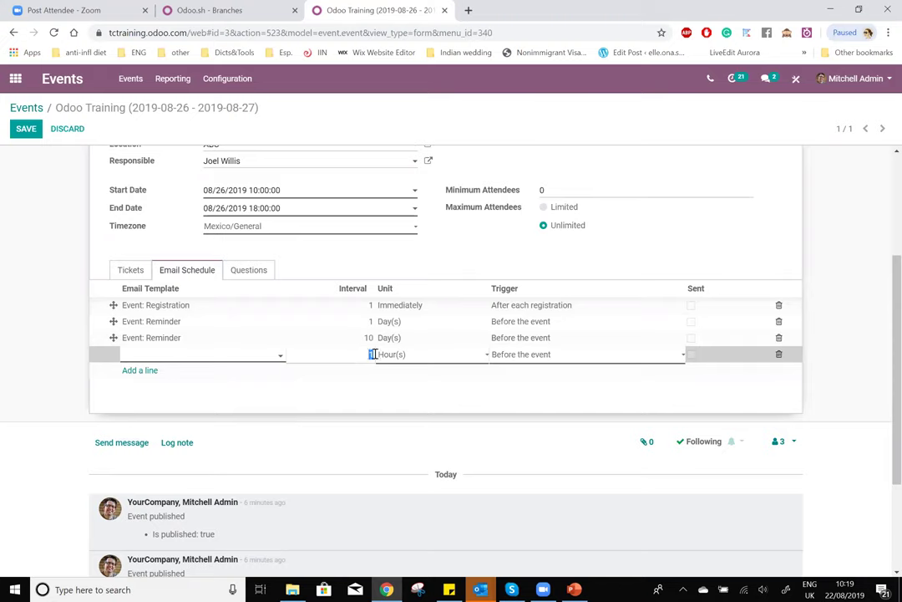
left_click(461, 357)
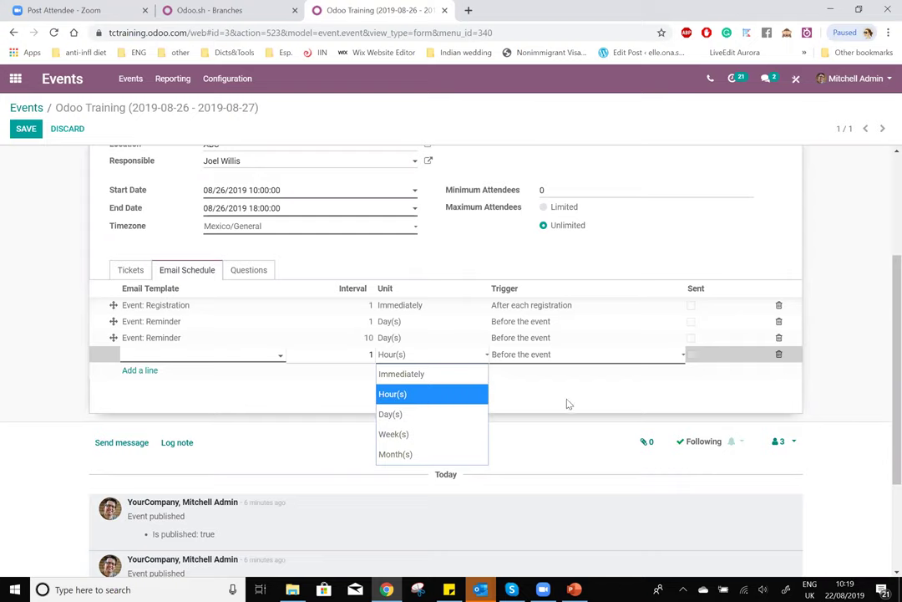
left_click(631, 359)
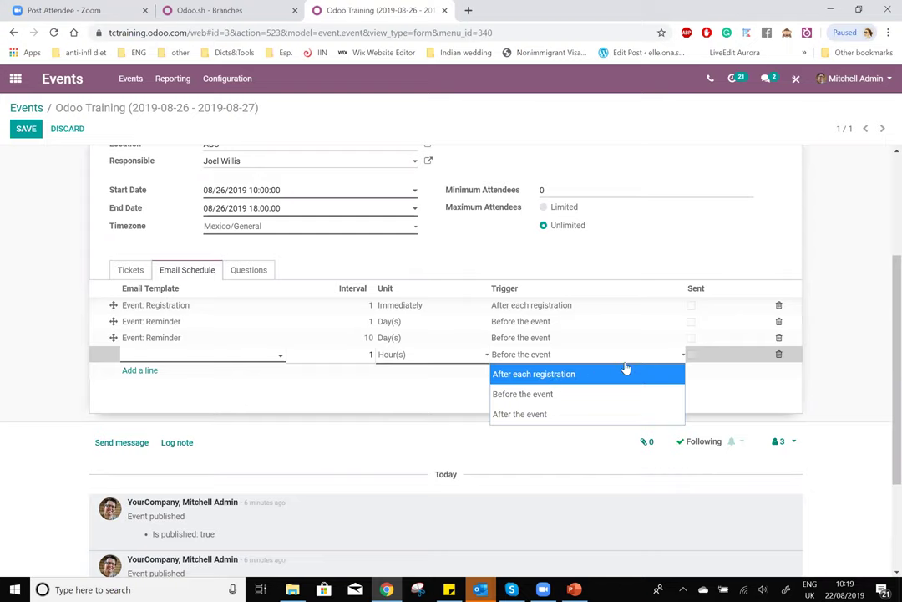
left_click(770, 405)
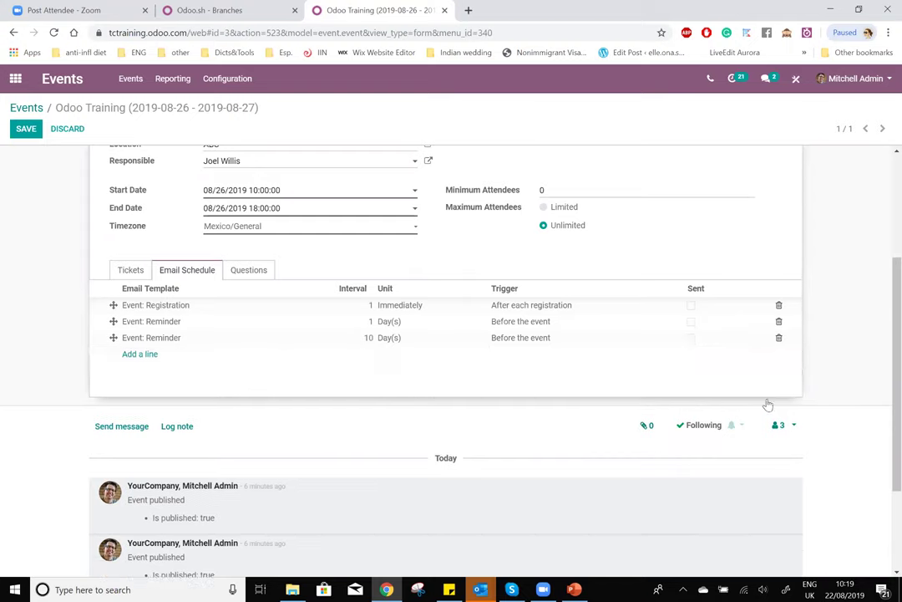
left_click(155, 342)
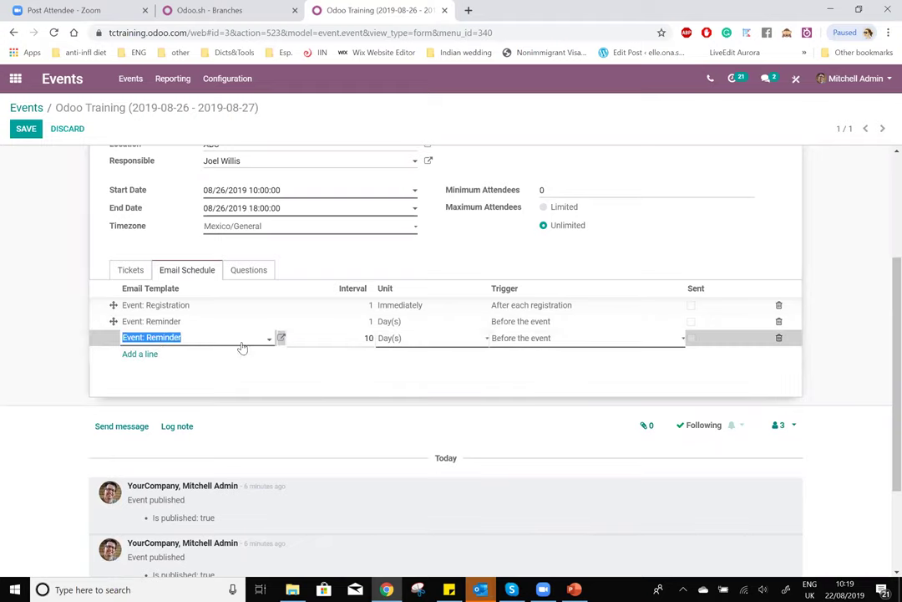
left_click(281, 338)
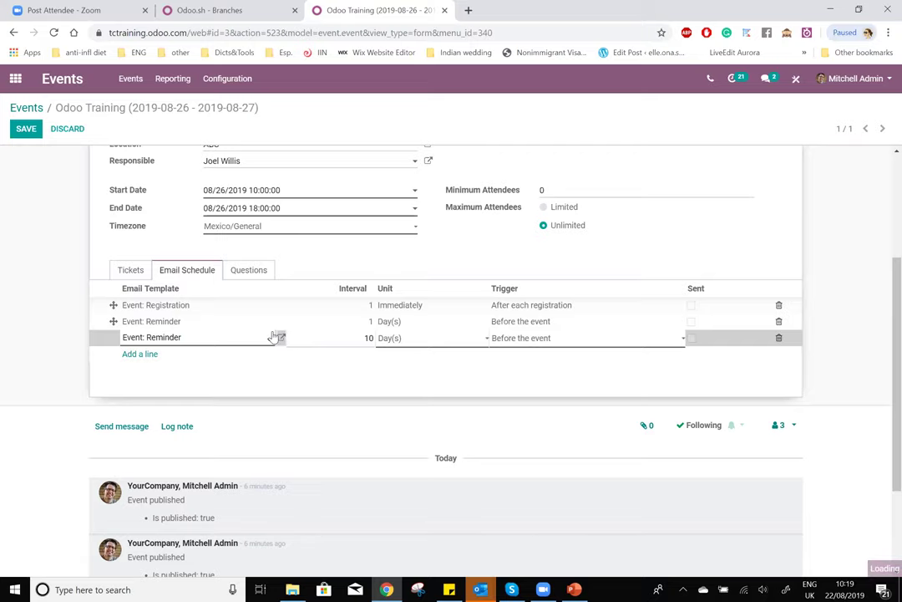
left_click(281, 337)
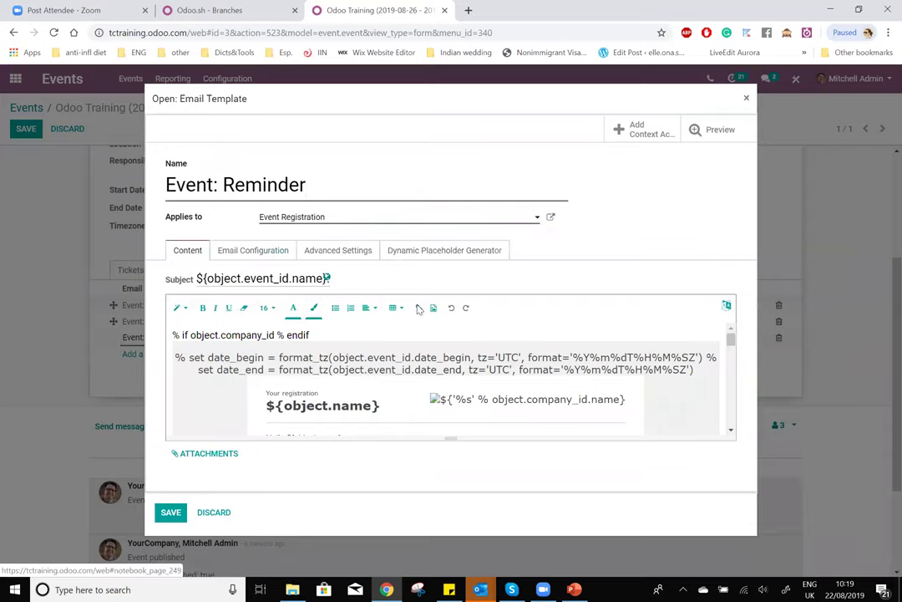
scroll(315, 347, "down", 1)
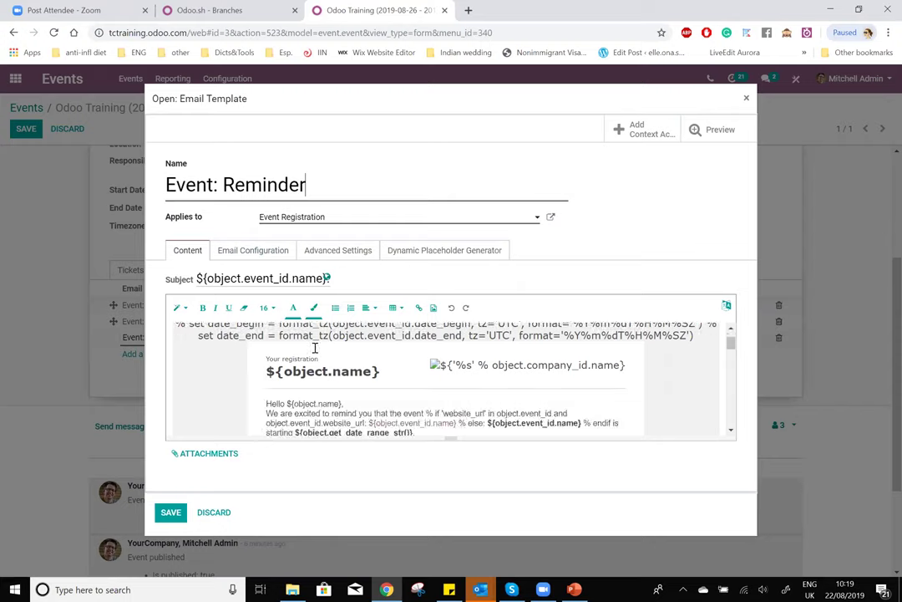
scroll(315, 348, "down", 10)
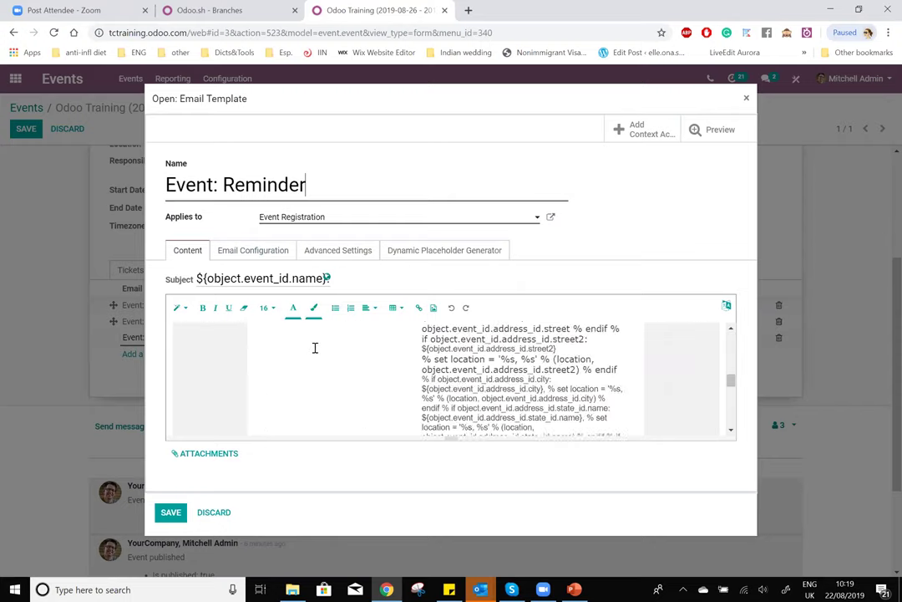
scroll(315, 348, "up", 6)
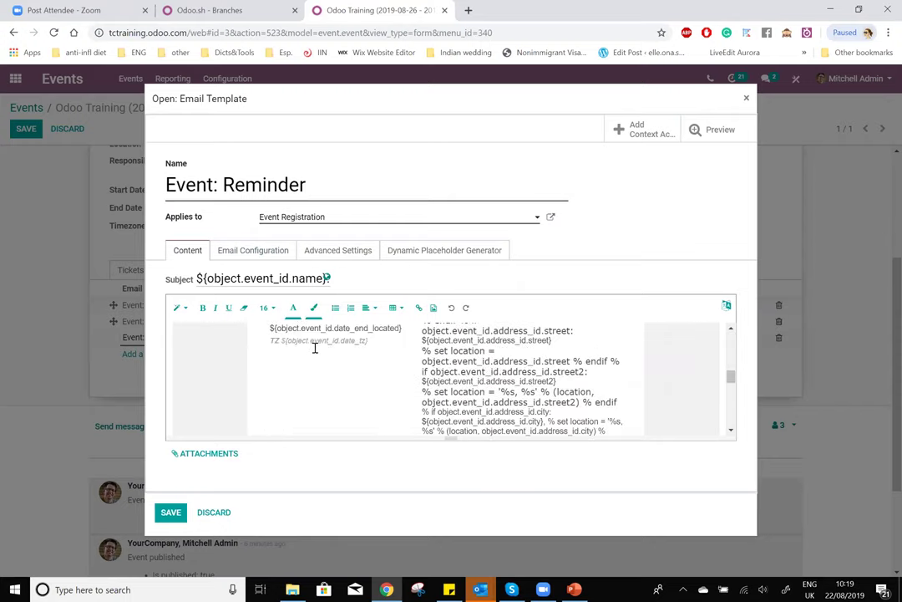
scroll(315, 347, "up", 5)
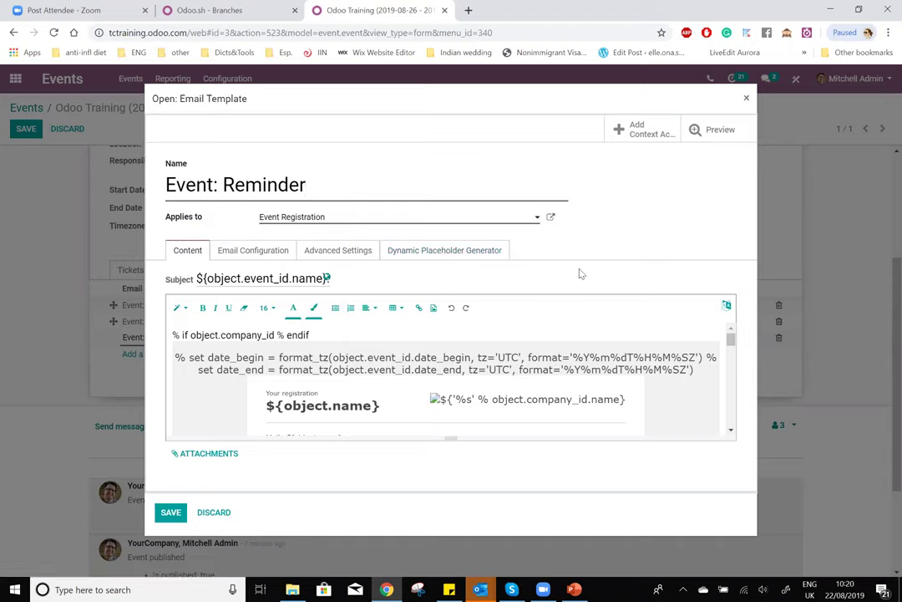
scroll(464, 381, "down", 1)
scroll(464, 380, "up", 1)
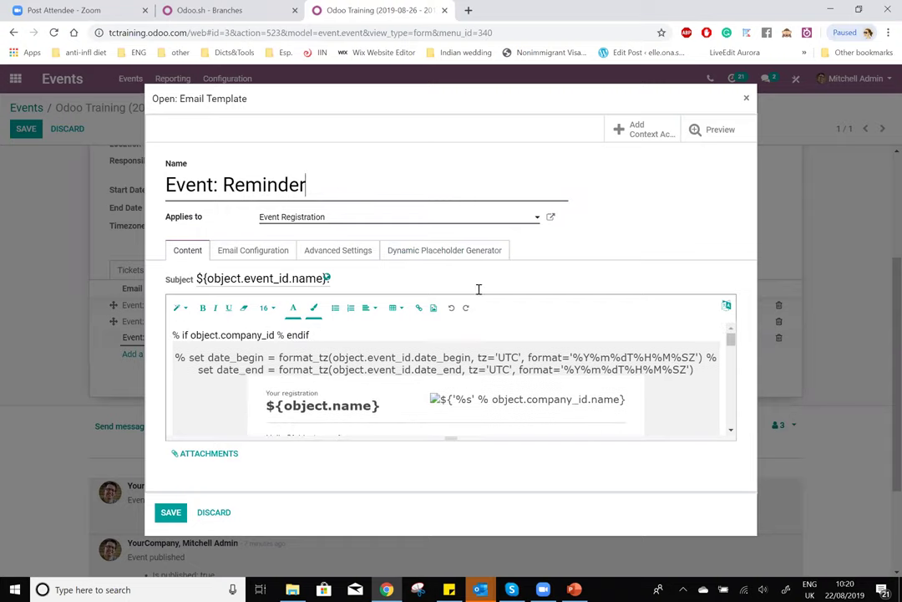
left_click(213, 512)
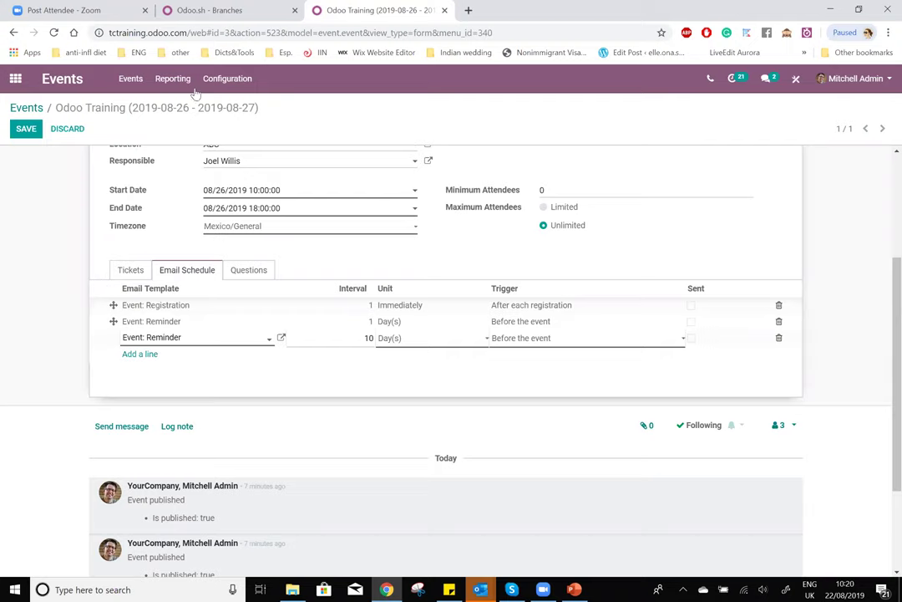
- Choose Reporting > Events to open the Events Analysis report
left_click(171, 79)
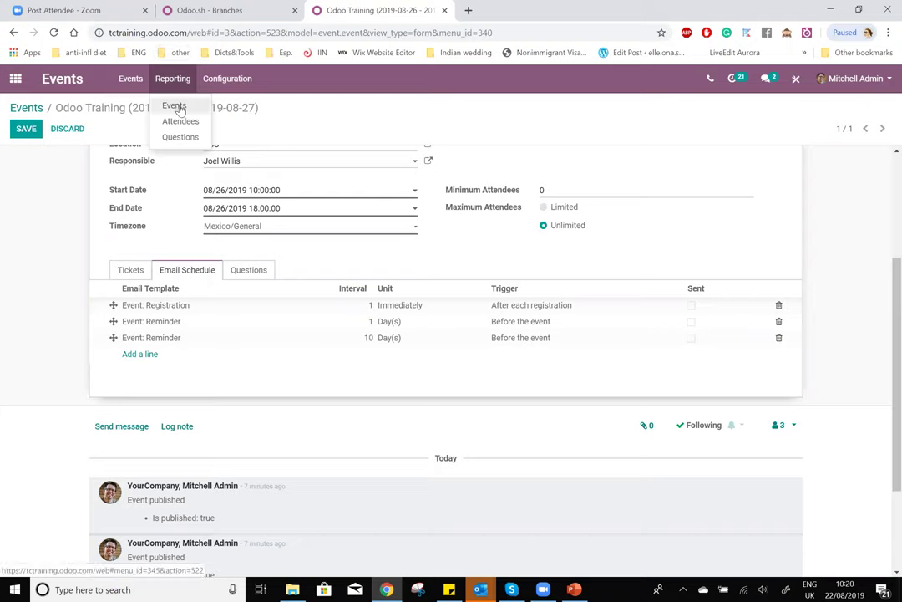
left_click(176, 106)
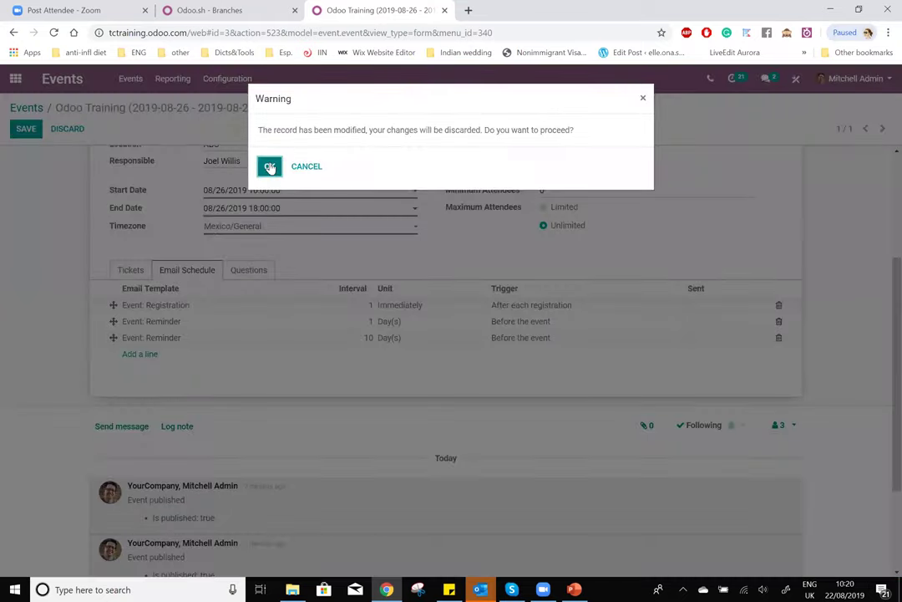
- Discard the unsaved event changes, then look over the measures list and the bar chart view
left_click(270, 167)
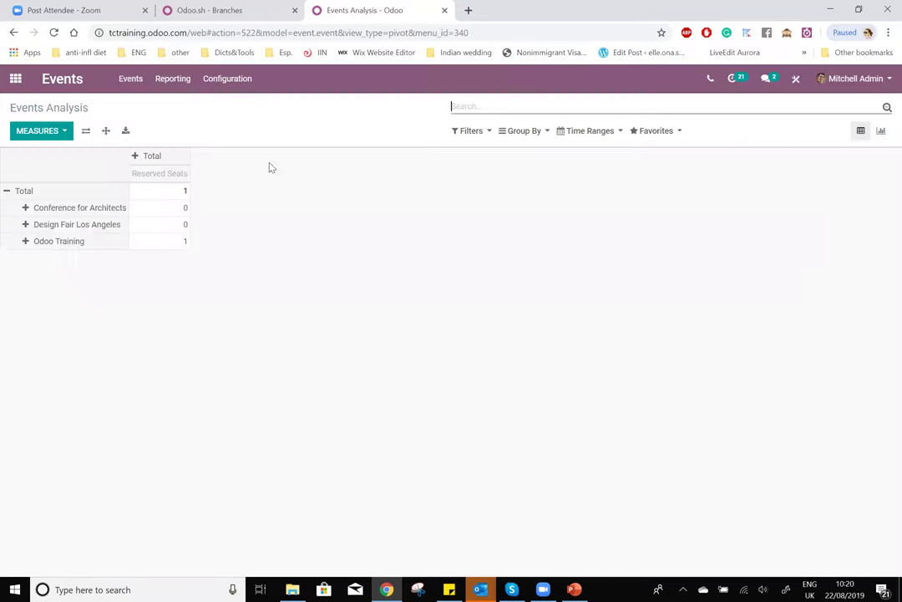
left_click_drag(9, 108, 83, 106)
left_click(83, 106)
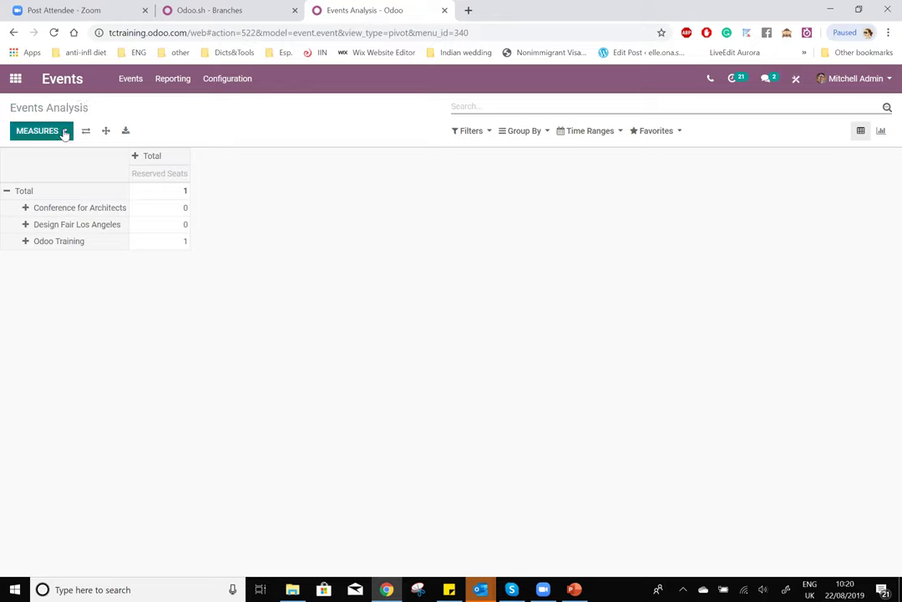
left_click(65, 132)
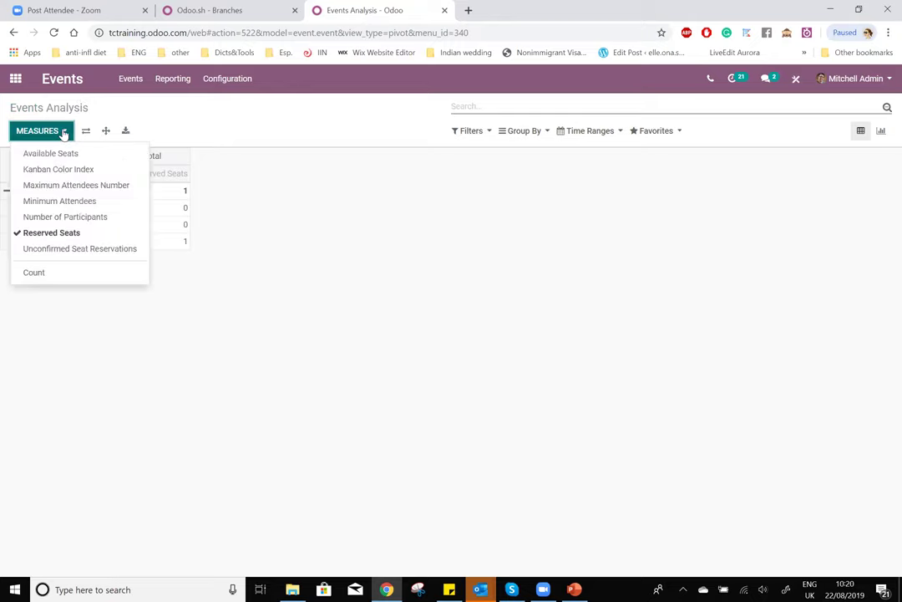
left_click(632, 206)
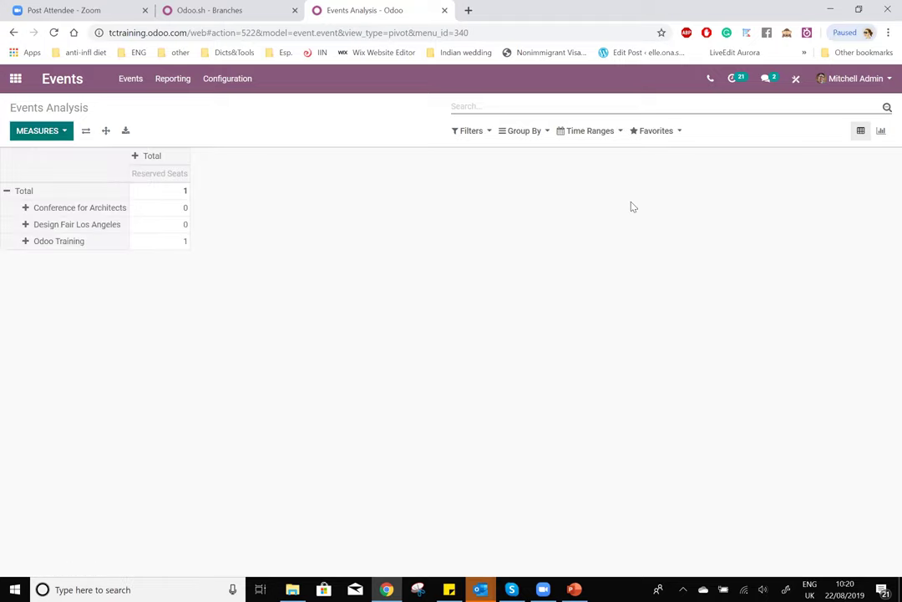
left_click(881, 132)
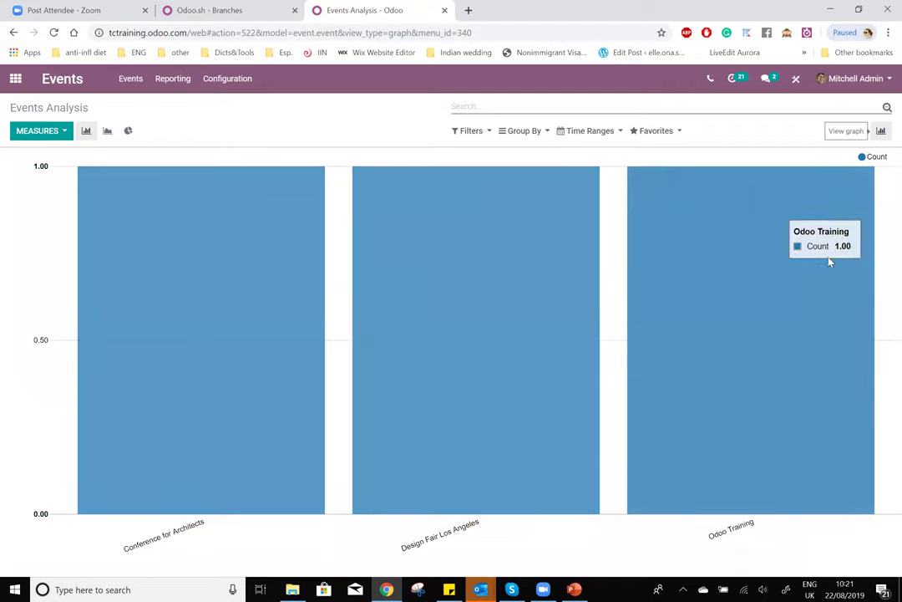
left_click(860, 132)
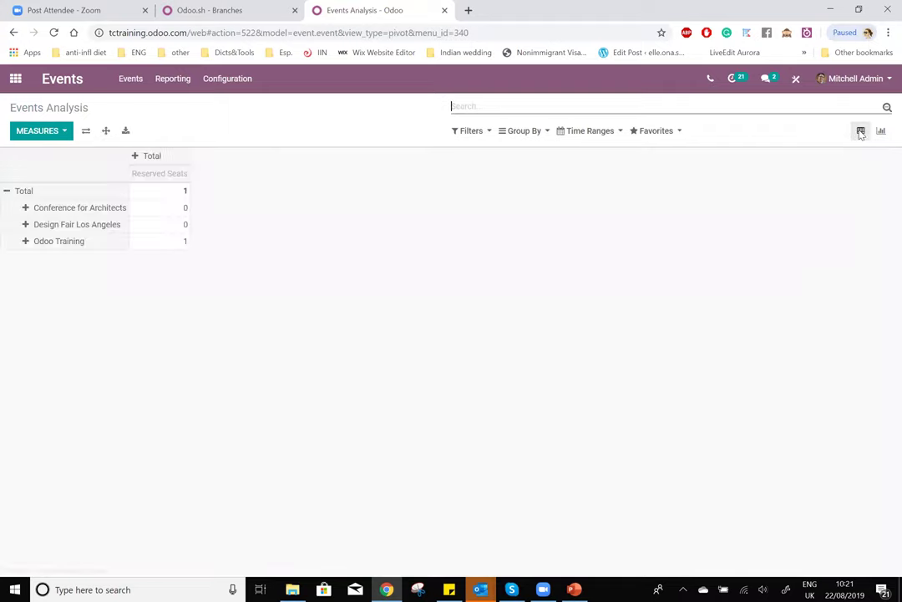
- Try row grouping options on the Conference for Architects and Odoo Training rows
left_click(23, 208)
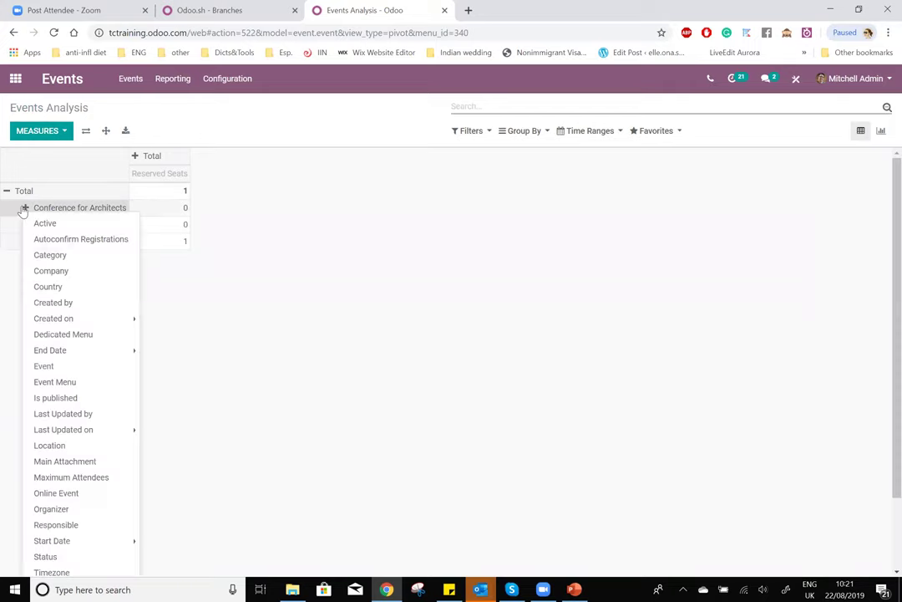
left_click(268, 219)
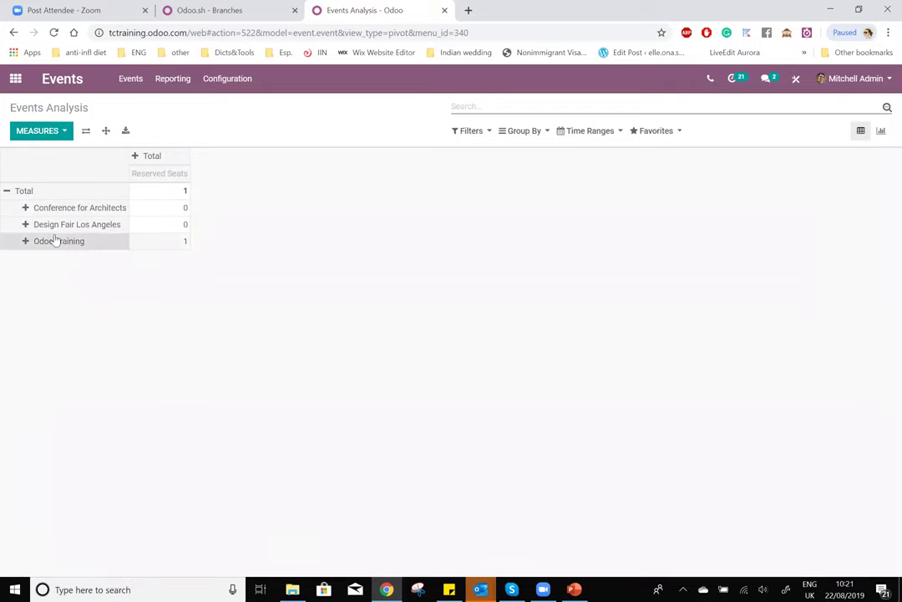
left_click(25, 242)
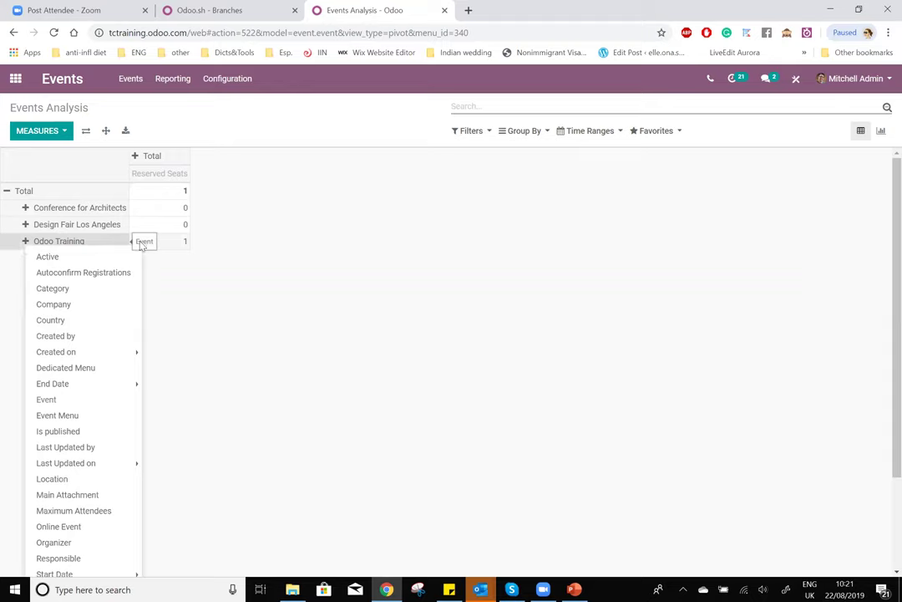
left_click(185, 242)
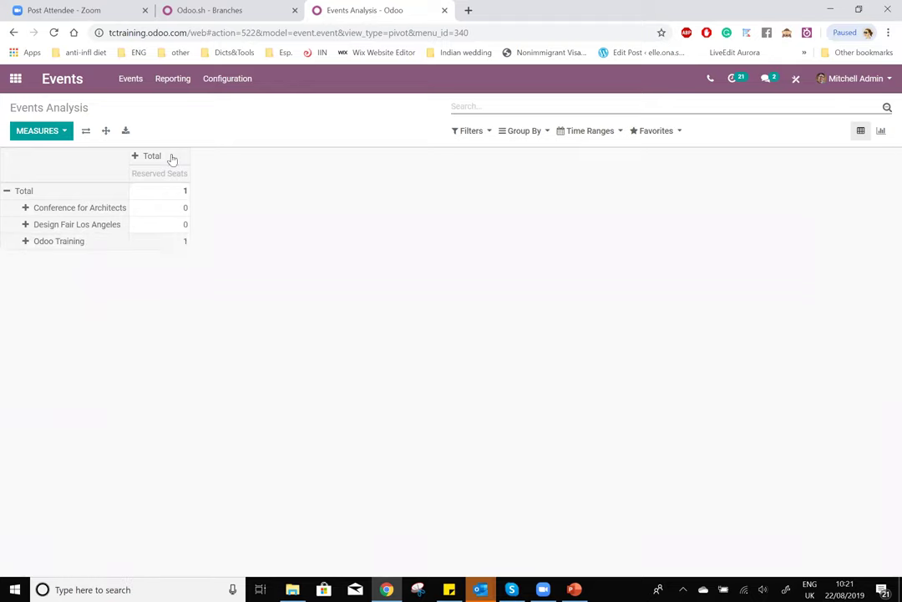
left_click(26, 241)
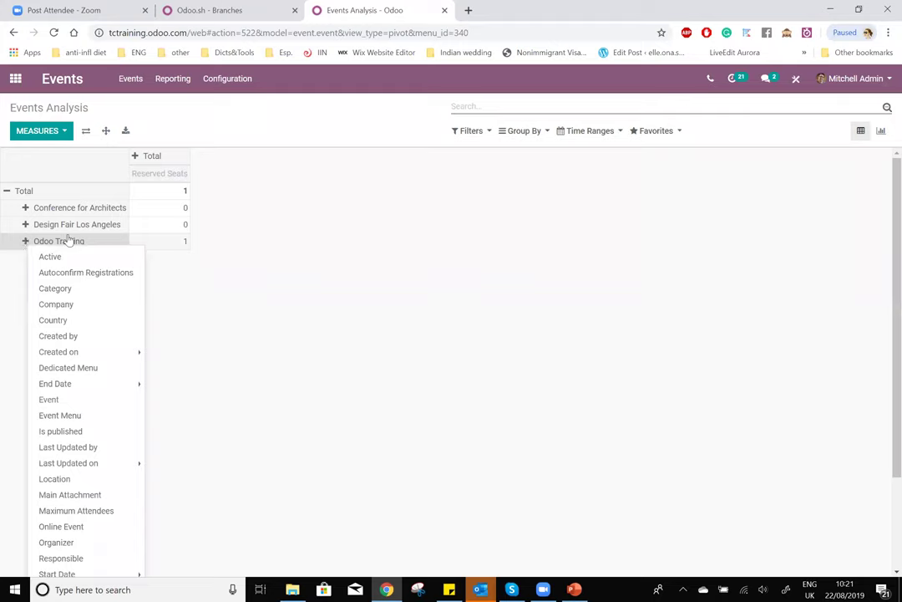
left_click(255, 245)
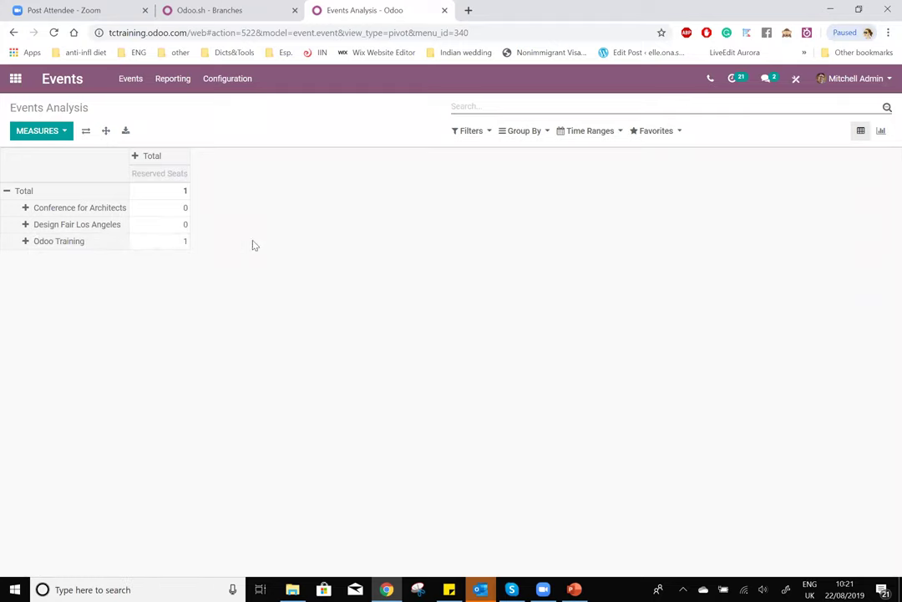
- Add the Count measure beside Reserved Seats and highlight its values
left_click(58, 132)
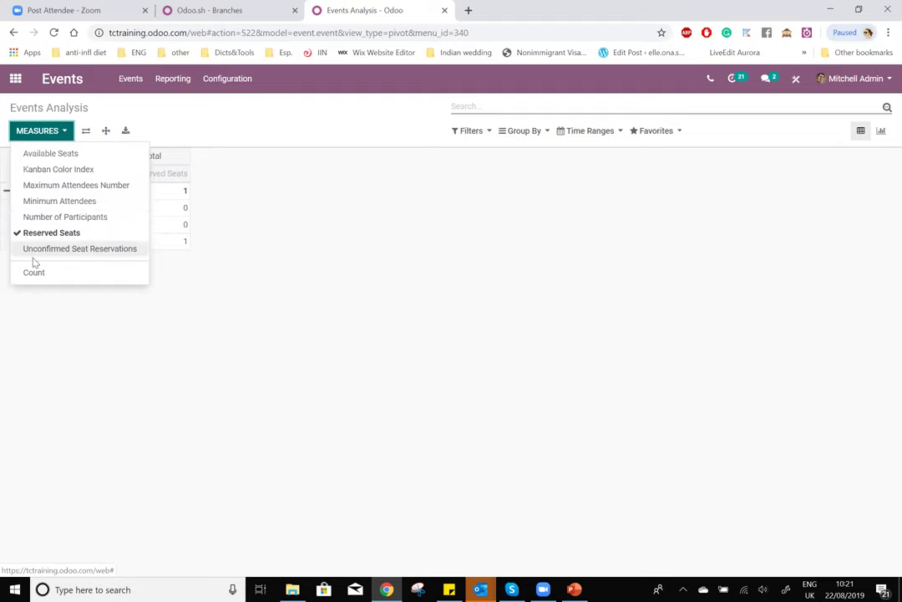
left_click(65, 275)
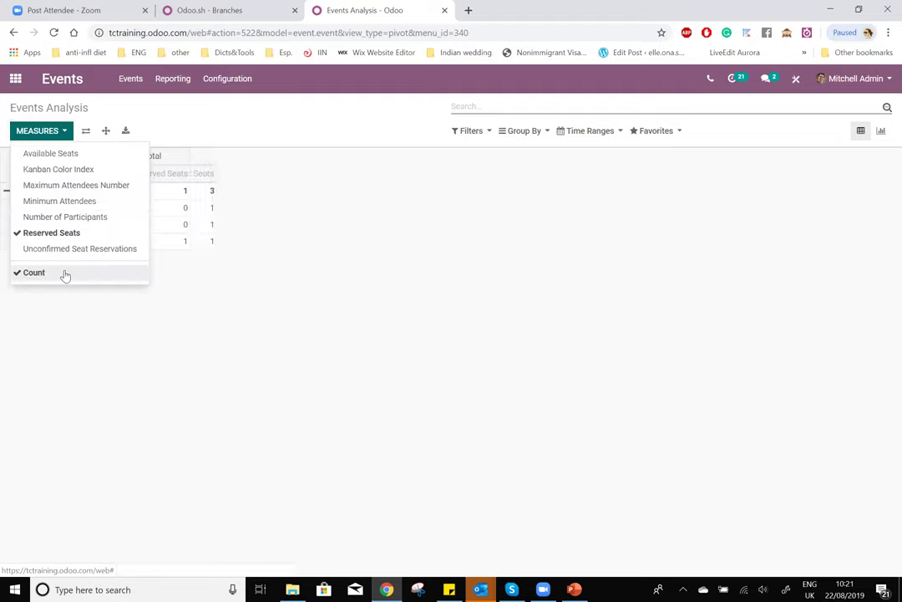
left_click(12, 207)
left_click_drag(216, 190, 244, 196)
left_click(244, 195)
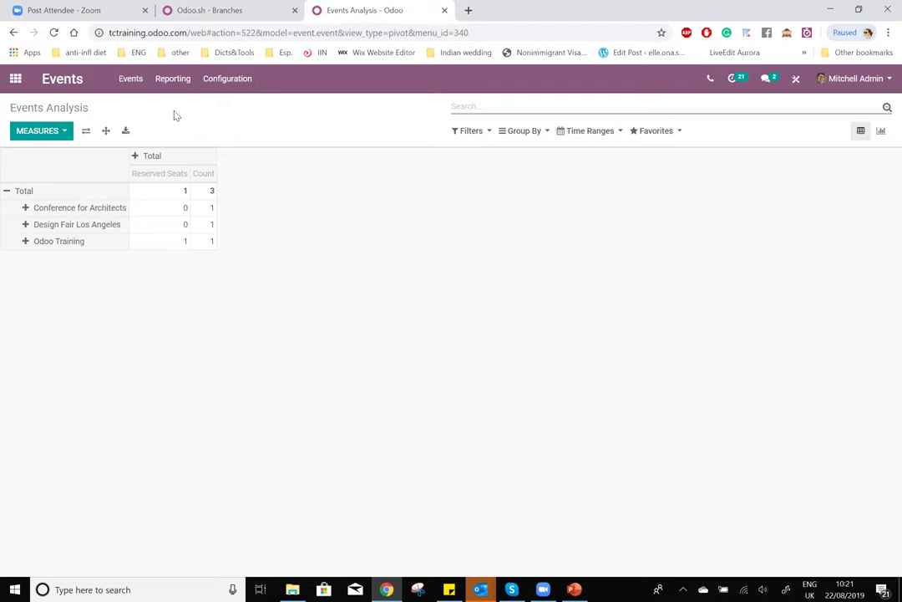
- Enable and save Schedule & Tracks in Events settings, then open the Odoo Training event
left_click(23, 80)
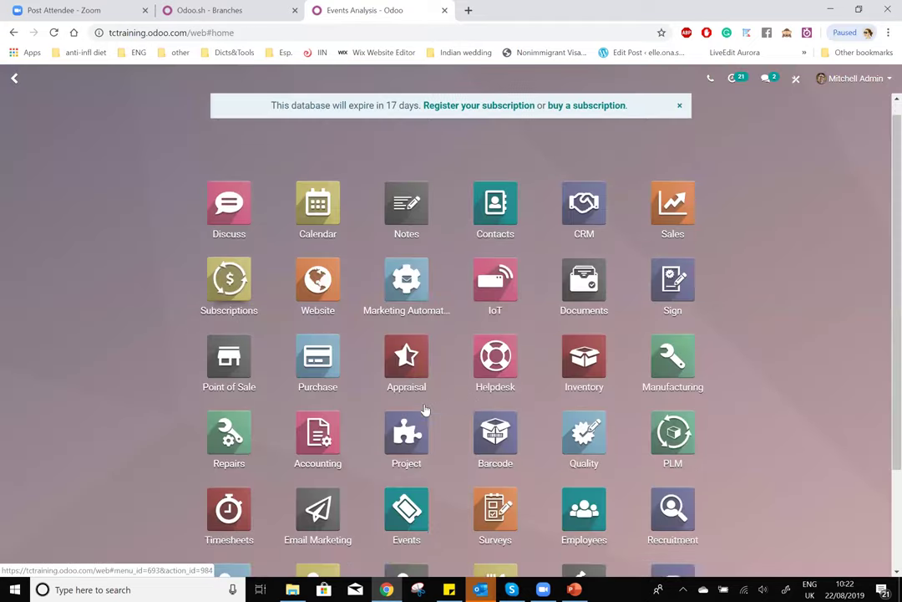
scroll(406, 403, "down", 2)
left_click(408, 402)
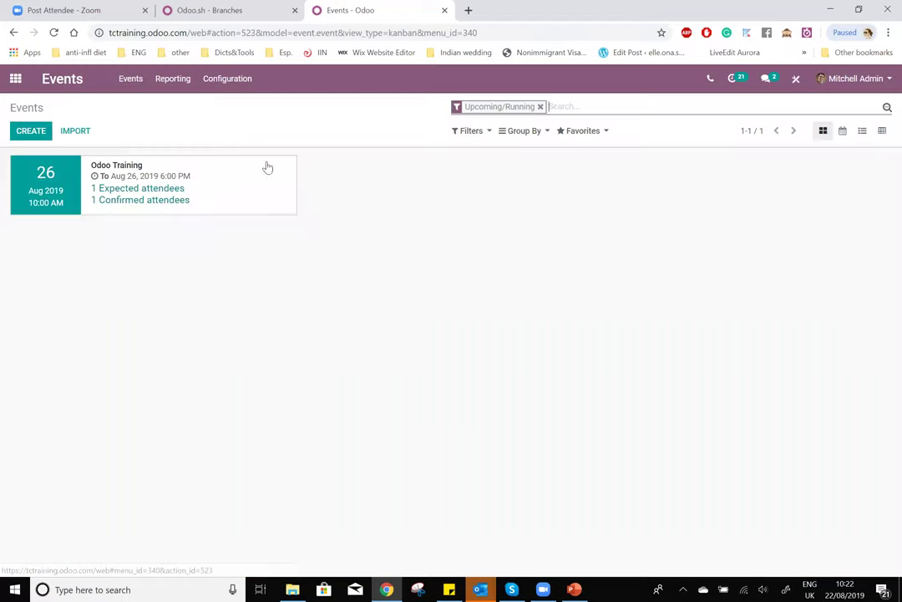
left_click(237, 82)
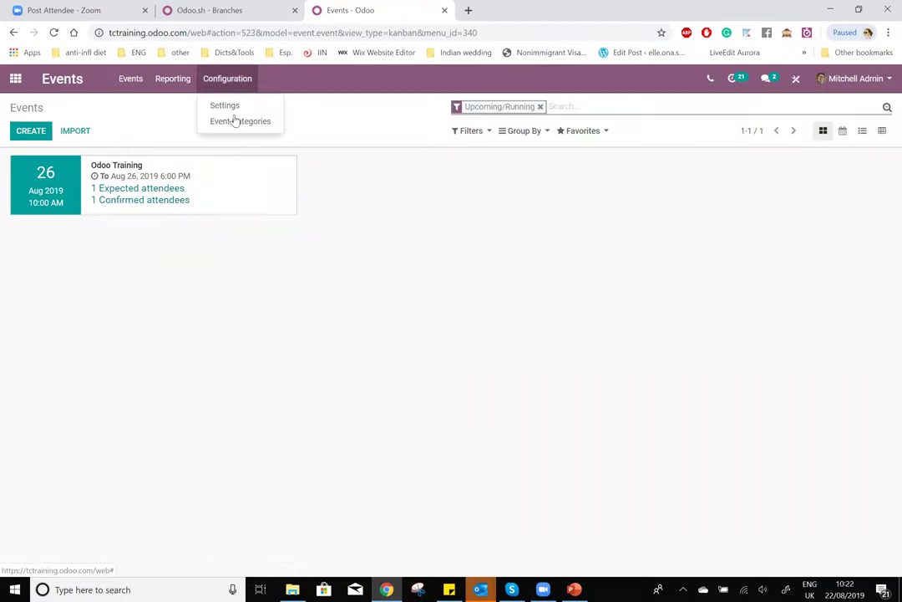
left_click(234, 106)
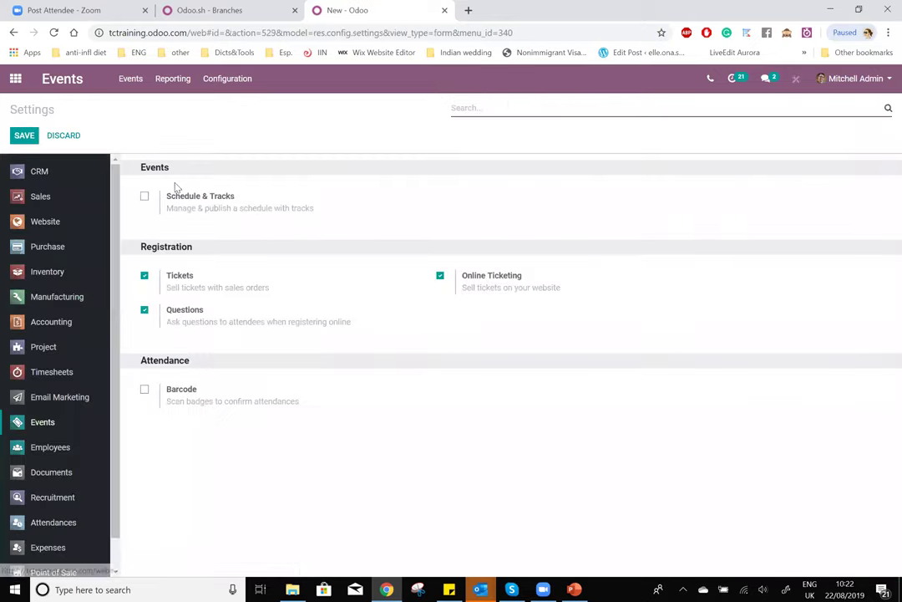
left_click(144, 197)
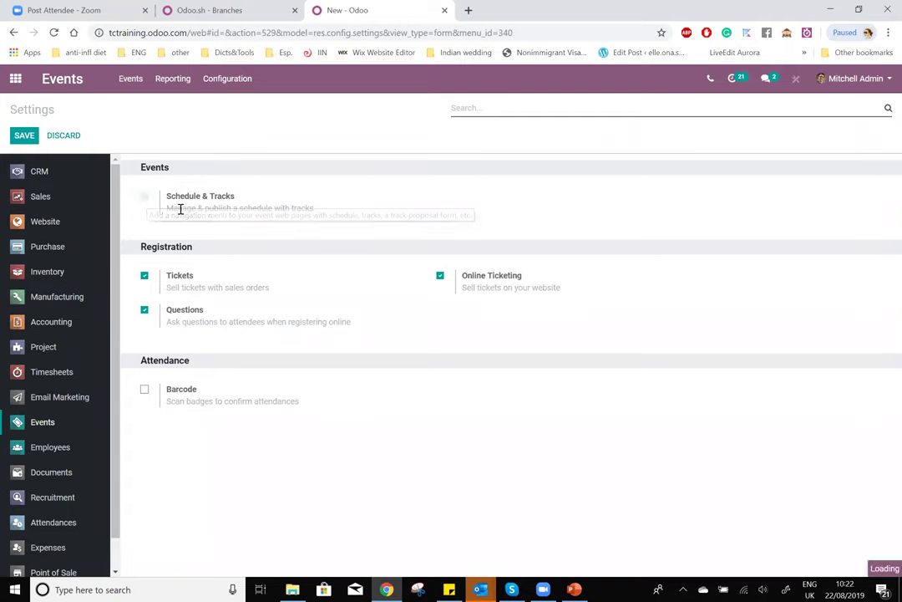
left_click(25, 134)
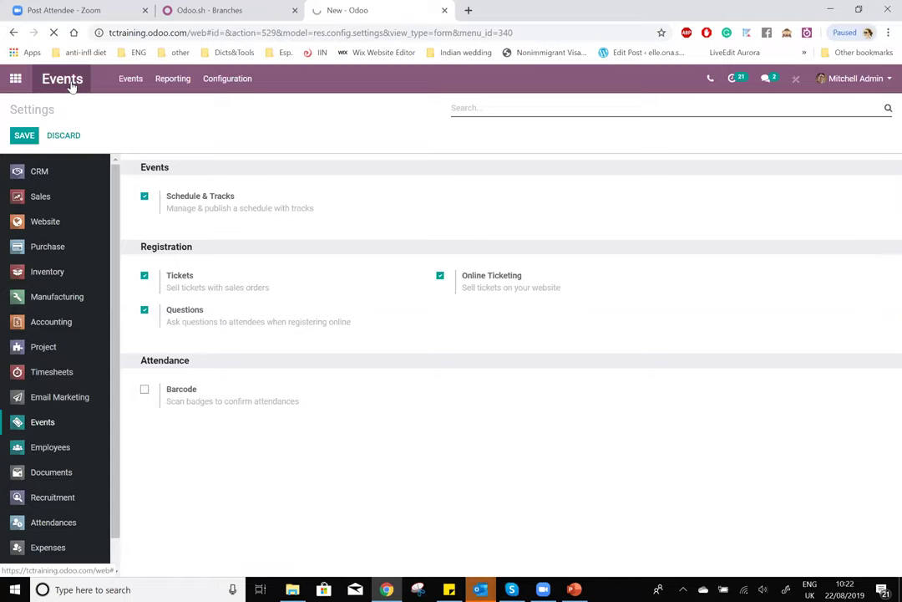
left_click(72, 87)
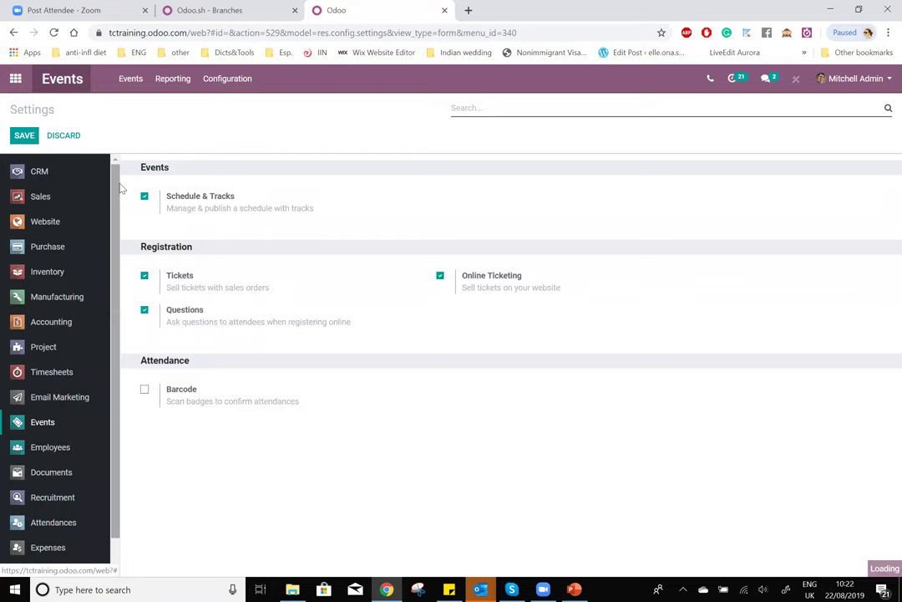
left_click(119, 167)
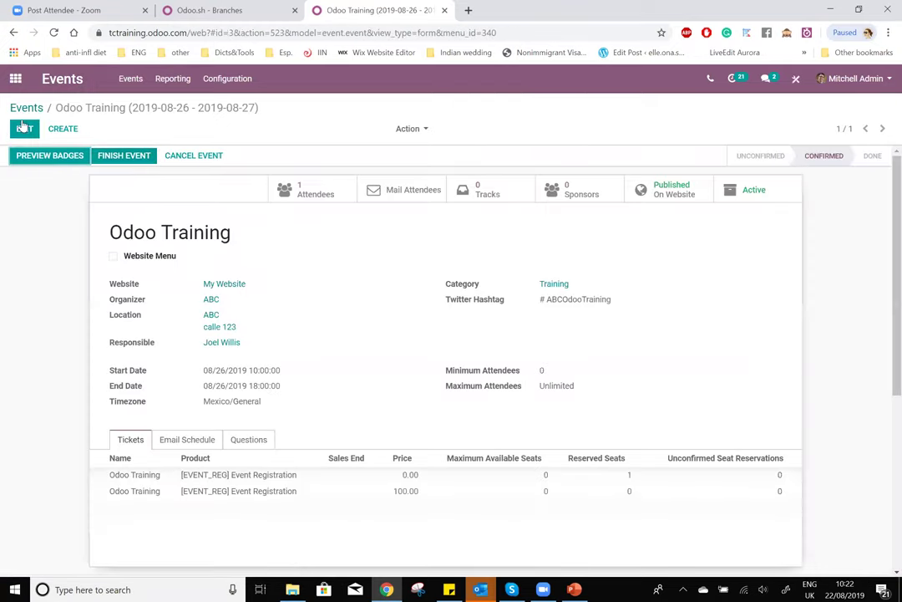
- Re-save the Events settings with Schedule & Tracks still enabled, then return to the events kanban
left_click(24, 126)
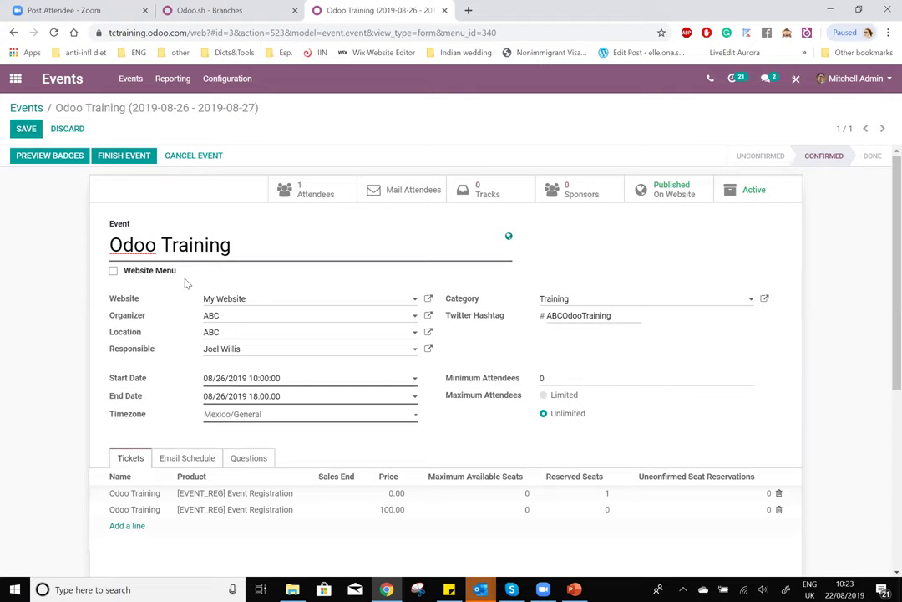
left_click(26, 109)
left_click(232, 79)
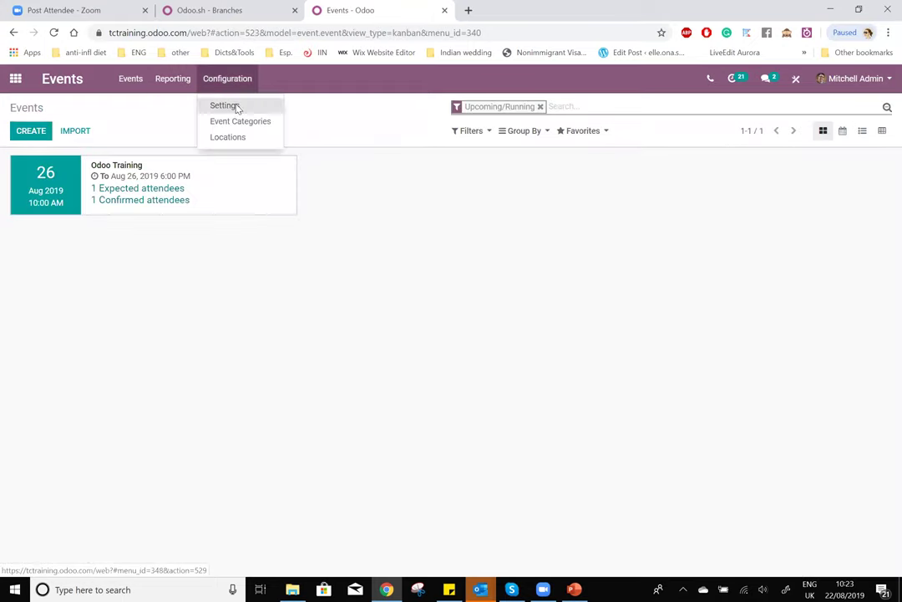
left_click(228, 105)
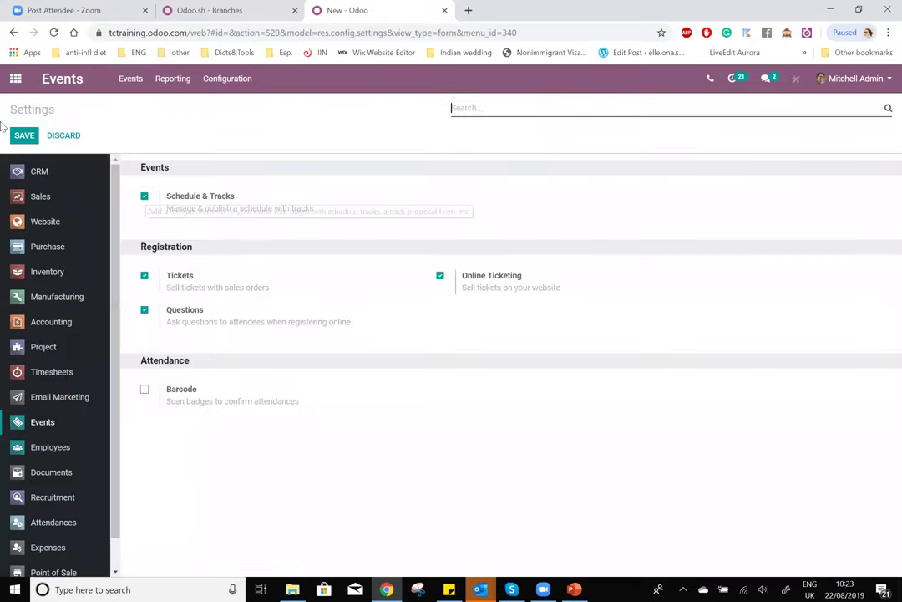
left_click(24, 135)
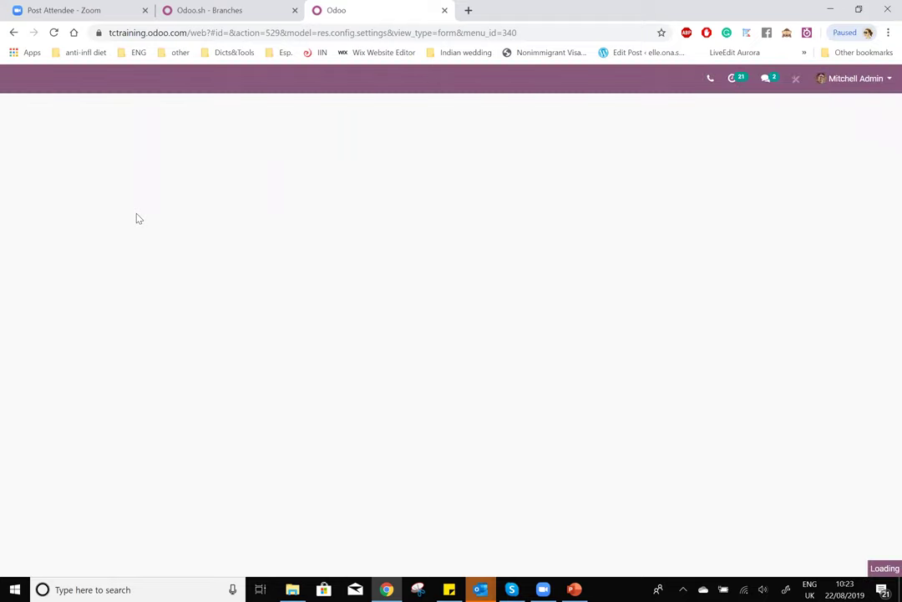
left_click(66, 81)
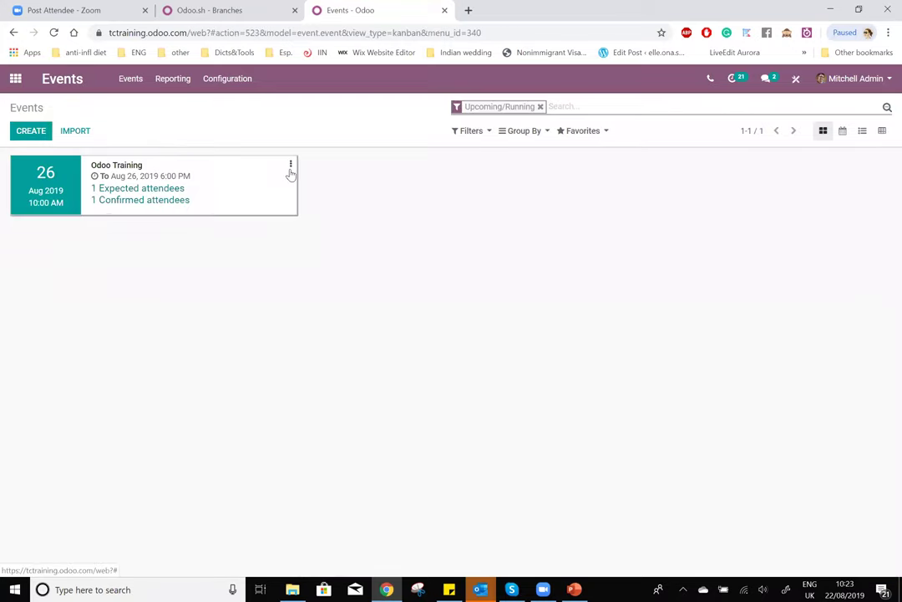
- Back out of the Odoo Training event to the events list and start a blank new event
left_click(290, 166)
left_click(120, 170)
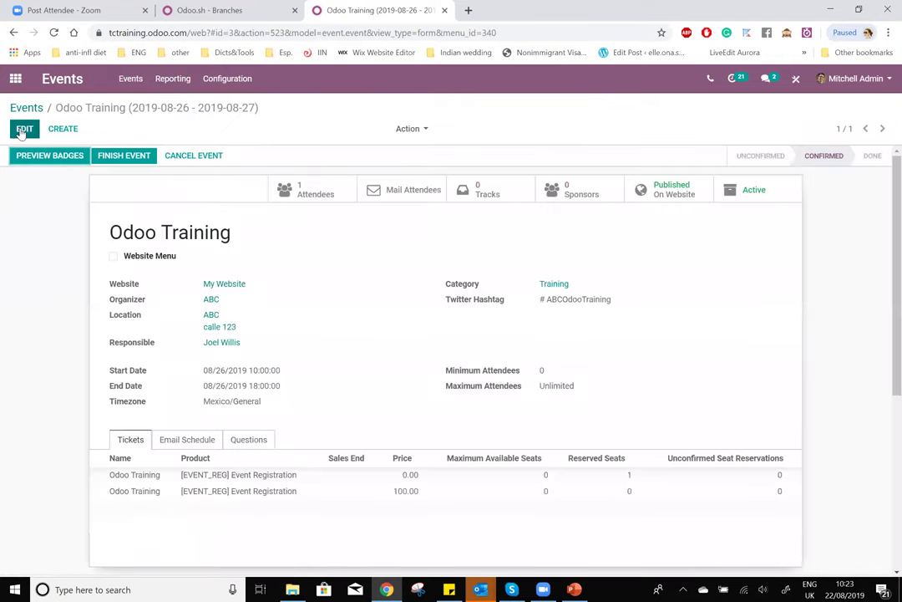
left_click(23, 130)
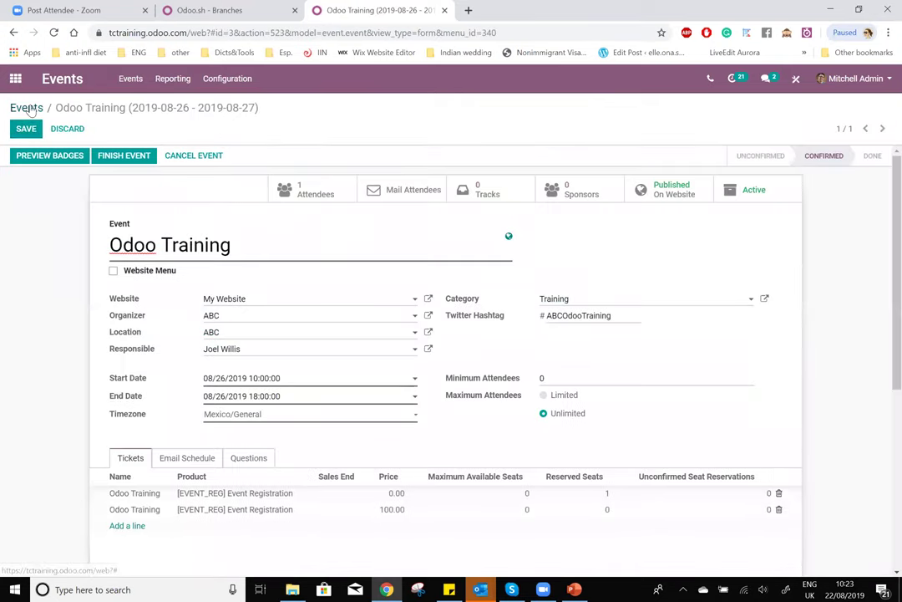
left_click(29, 108)
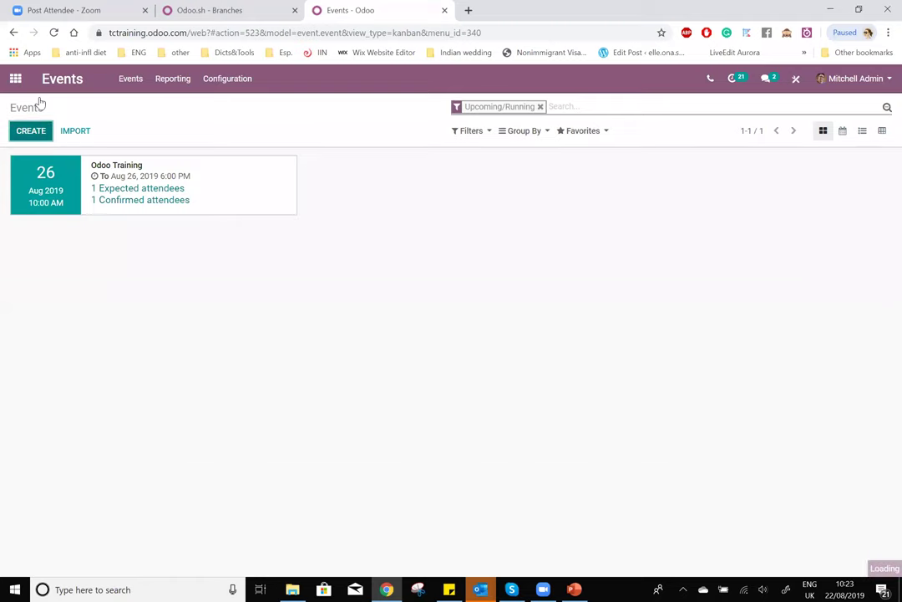
left_click(31, 130)
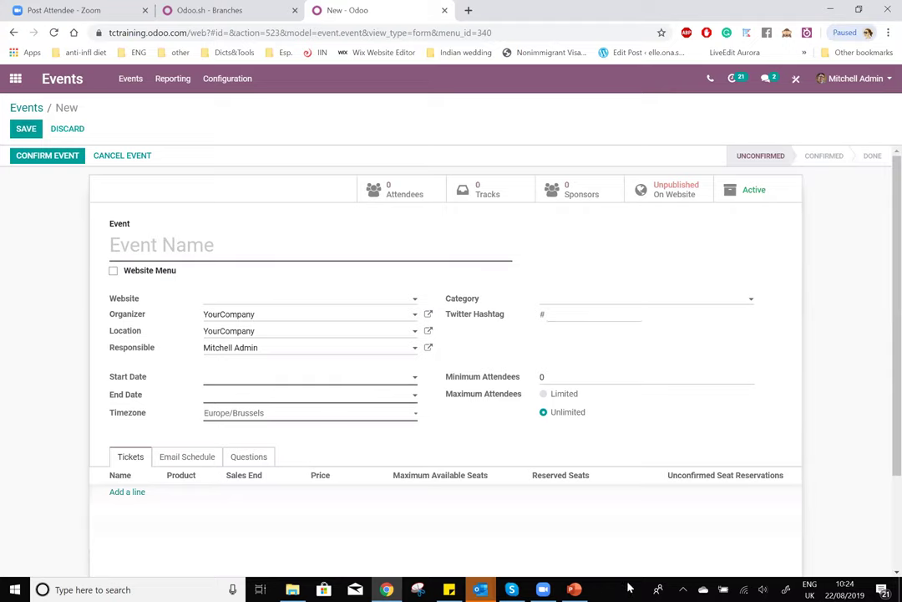
mouse_move(480, 589)
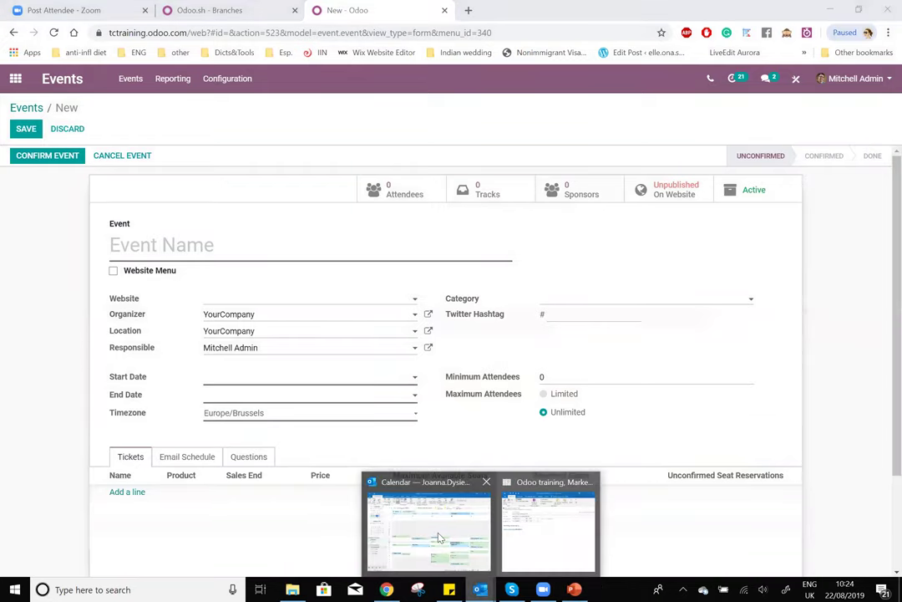
- In Outlook's training mail folder, open the Odoo training e-mail's odoo.com courses link
left_click(439, 537)
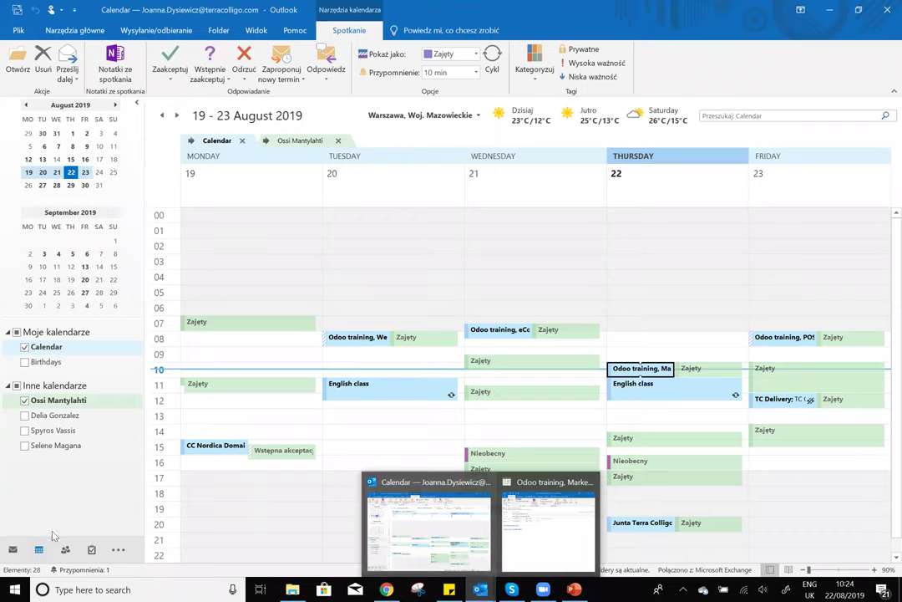
left_click(13, 549)
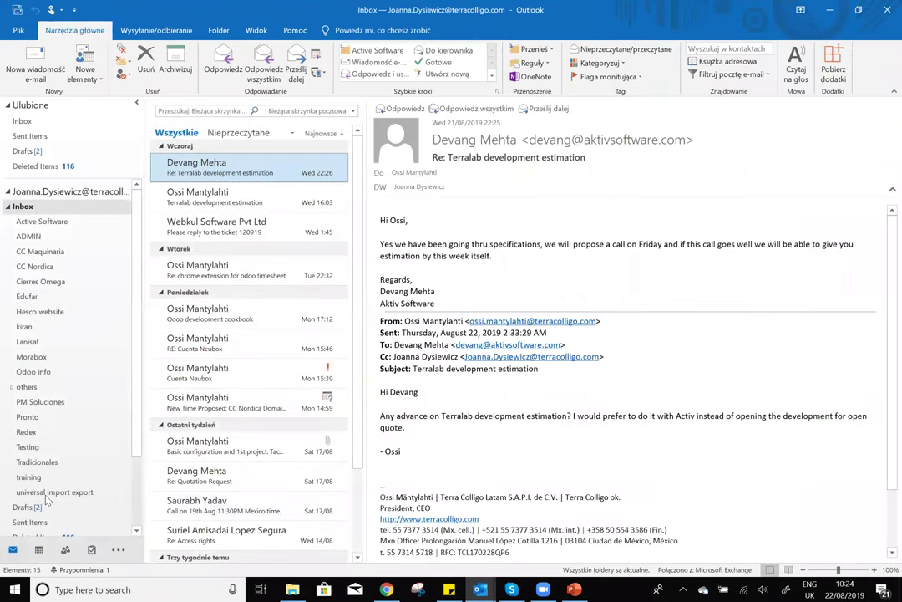
left_click(29, 477)
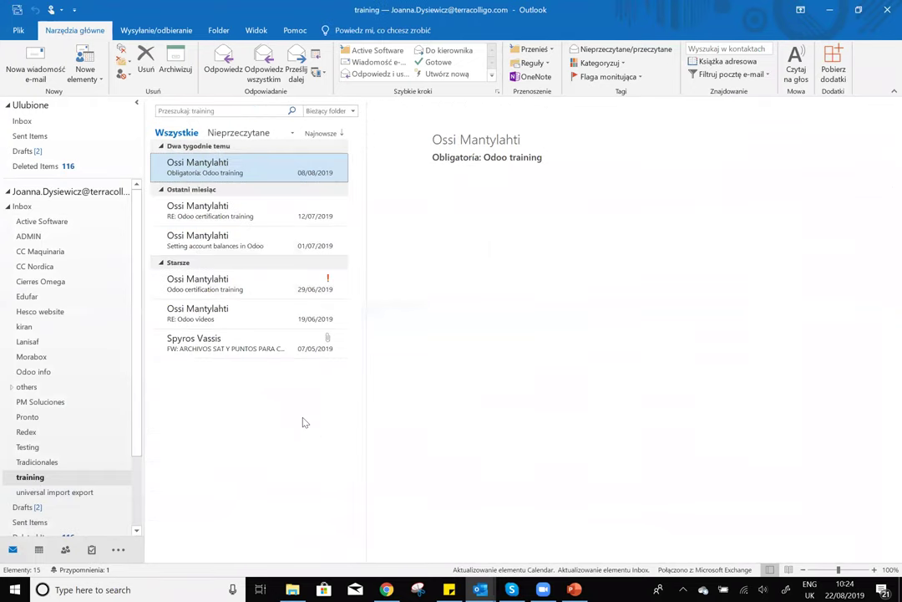
left_click(539, 269)
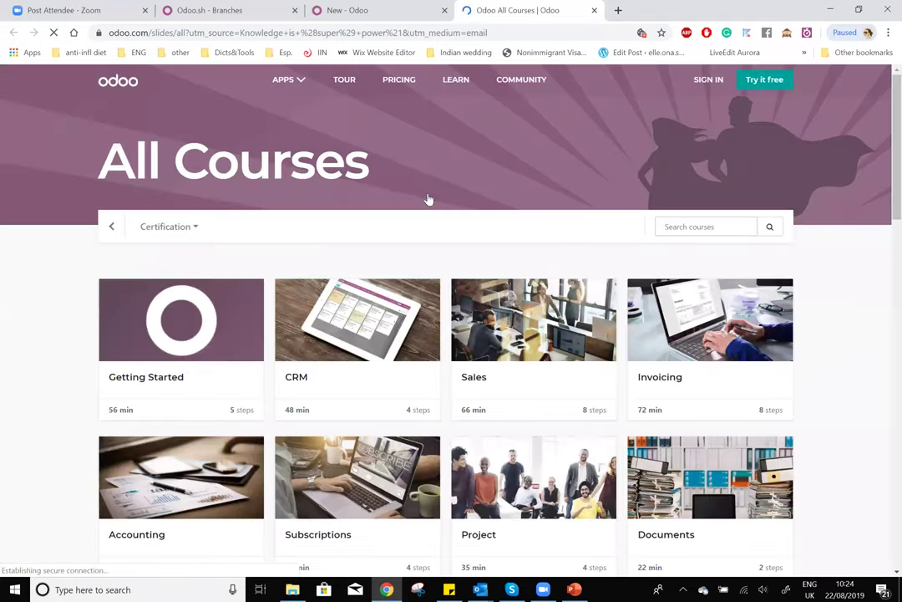
- Open the Marketing course's 'Create an Agenda For Your Event' lesson
scroll(429, 199, "down", 3)
scroll(152, 279, "down", 3)
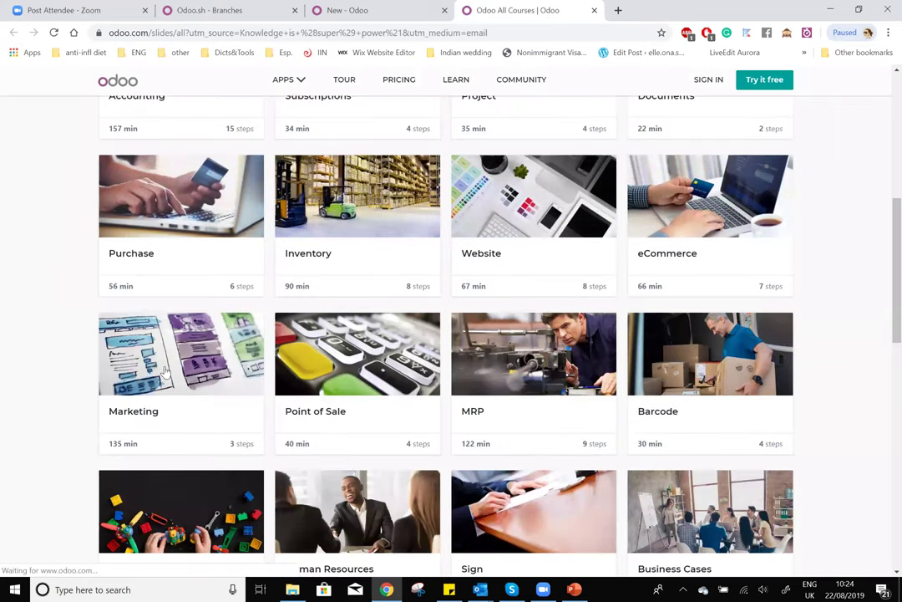
left_click(163, 374)
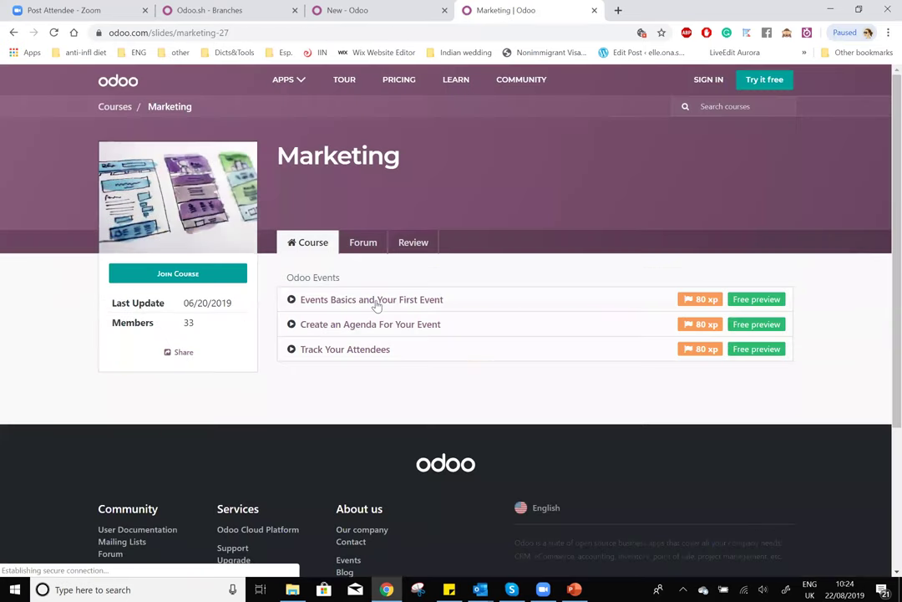
left_click(363, 327)
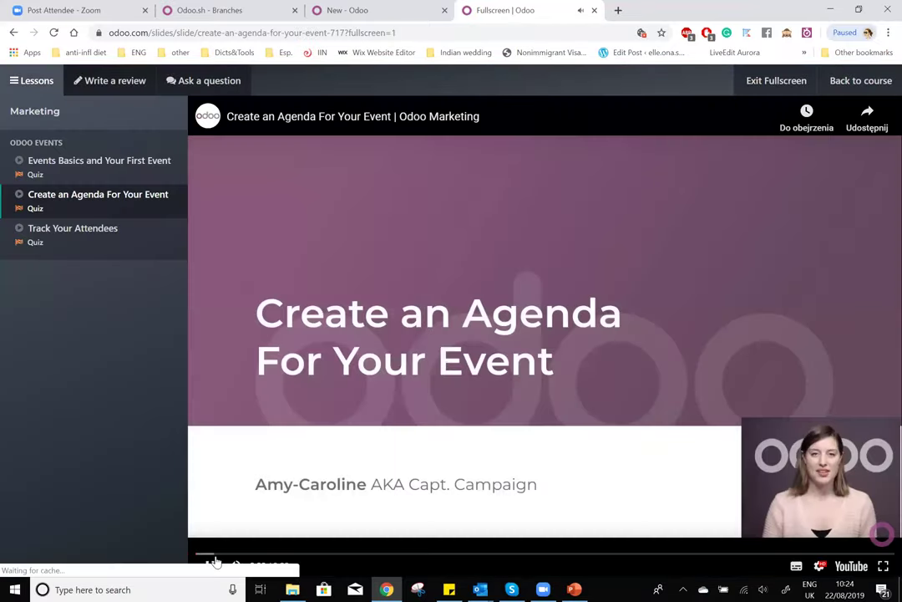
- Seek the lesson video to the Events settings part around 1:34 and resume playback
left_click(306, 520)
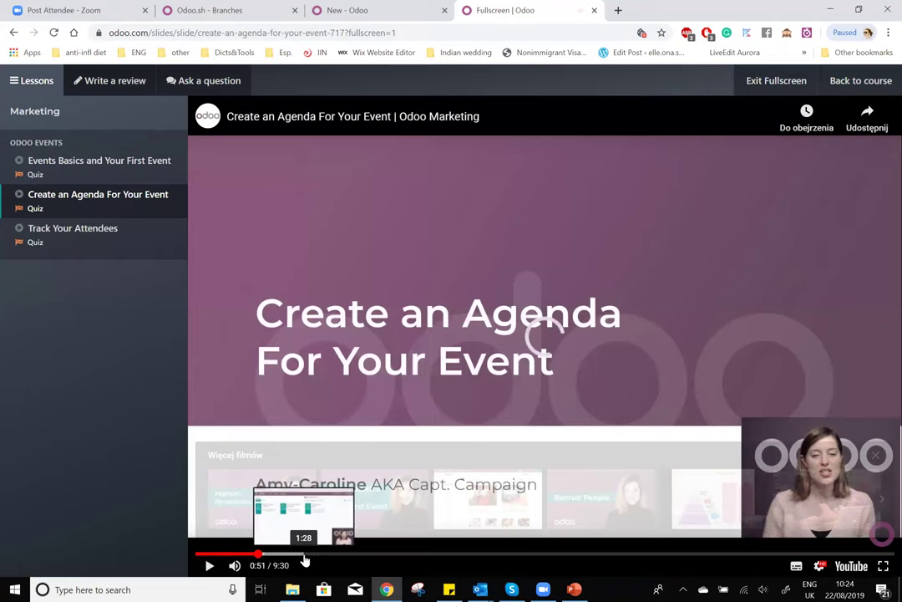
left_click(304, 555)
left_click(300, 555)
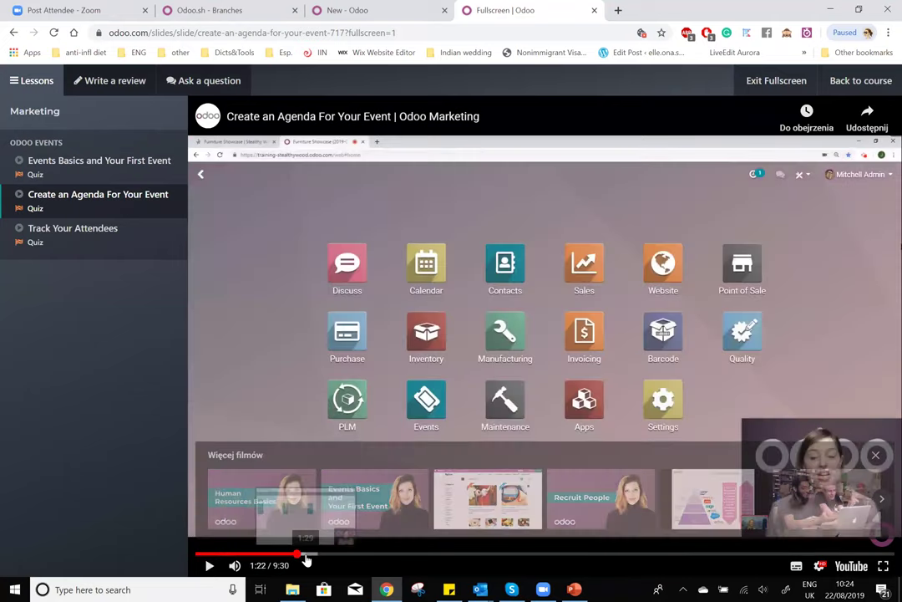
left_click(308, 555)
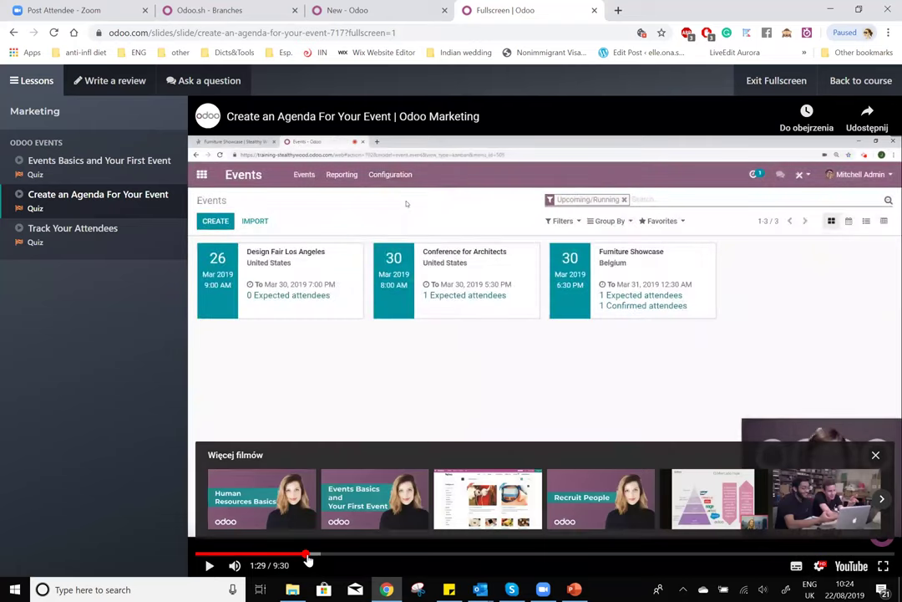
left_click(311, 555)
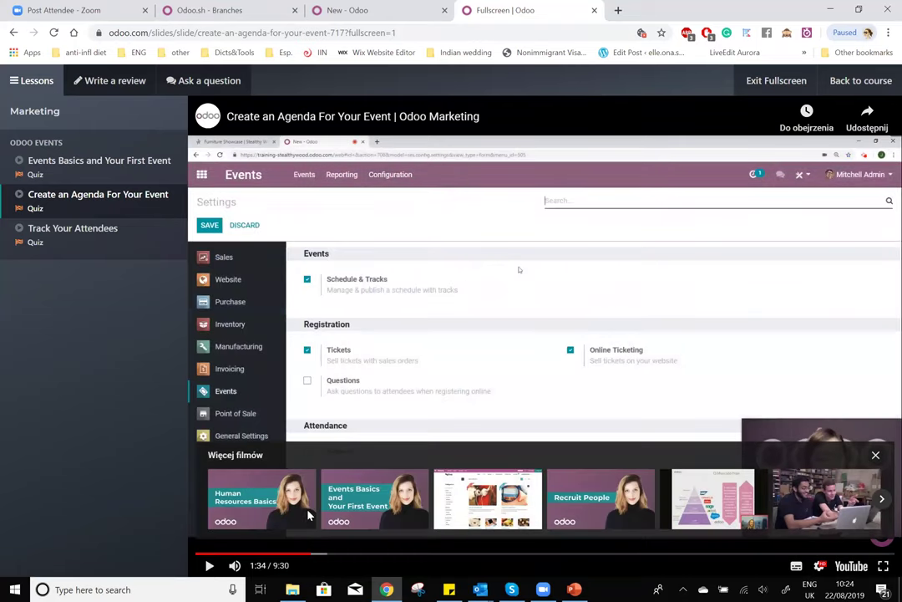
left_click(309, 515)
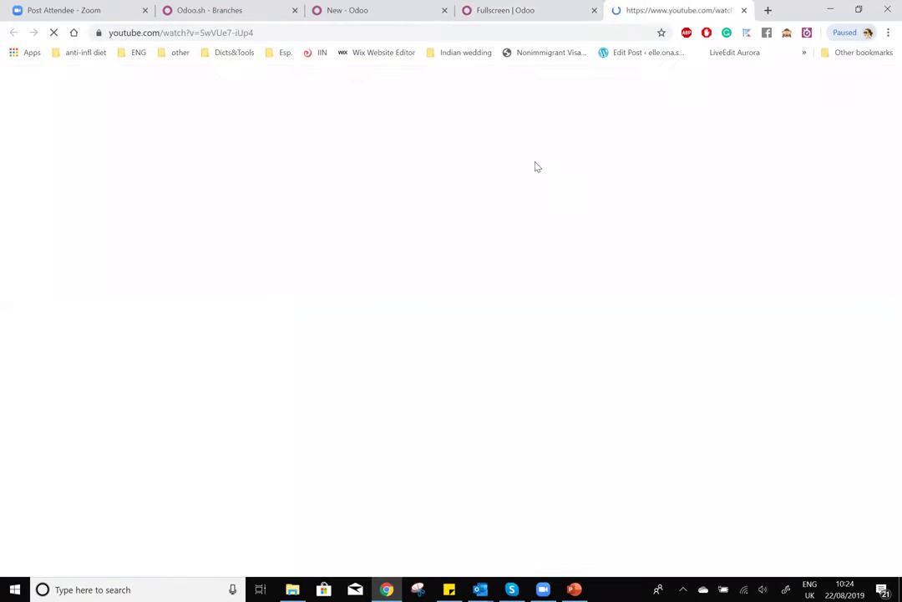
left_click(743, 10)
left_click(446, 345)
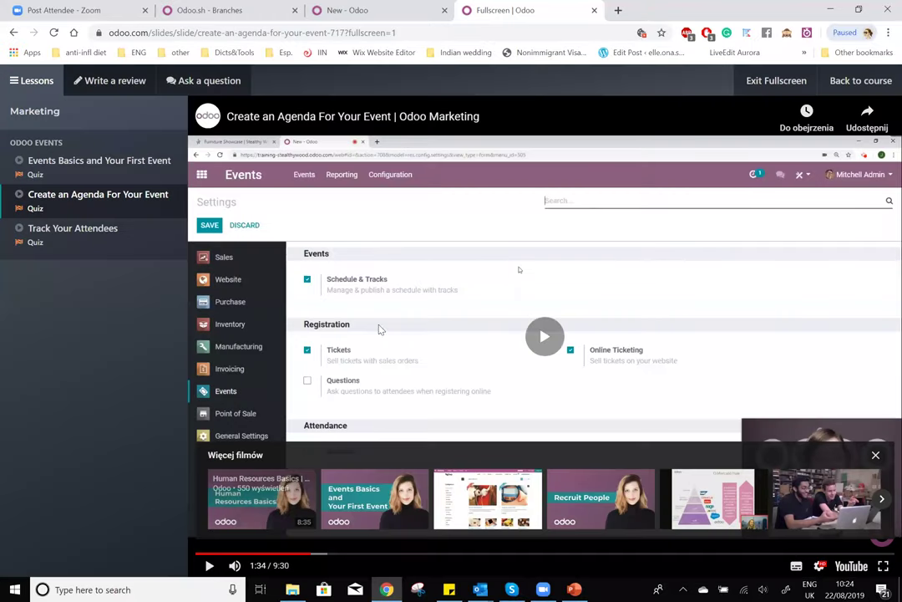
- Set the video playback speed to 1.5, then pause the lesson
left_click(819, 566)
left_click(834, 512)
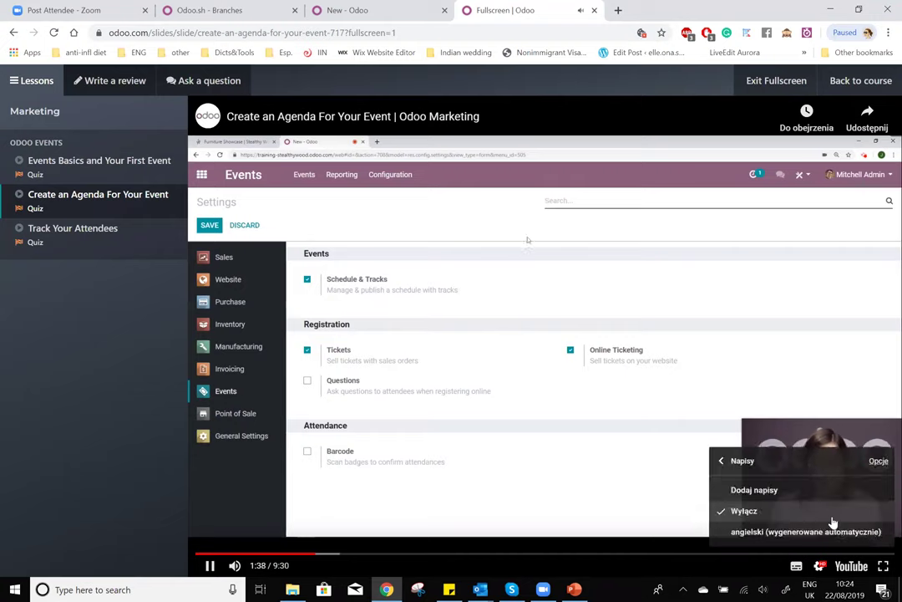
left_click(820, 566)
left_click(820, 566)
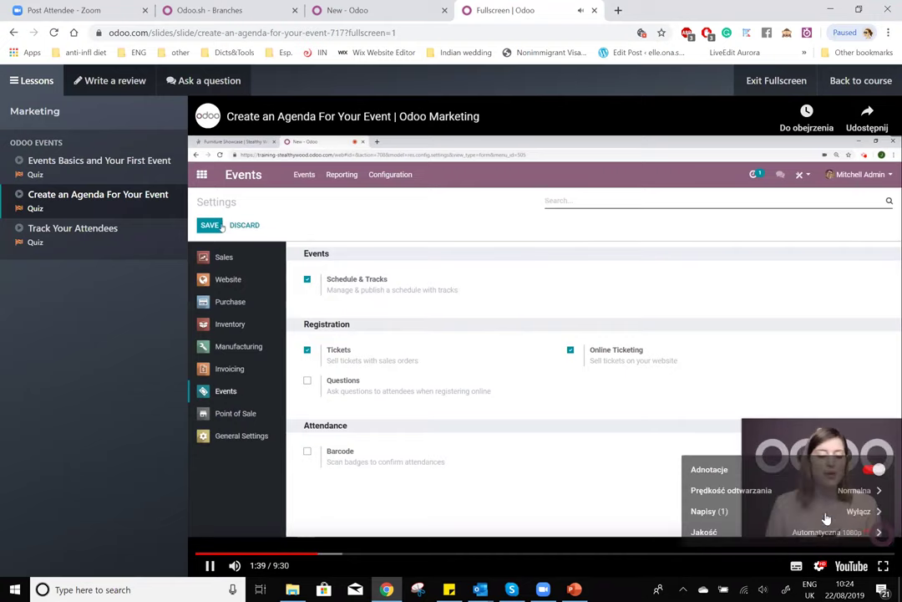
left_click(829, 490)
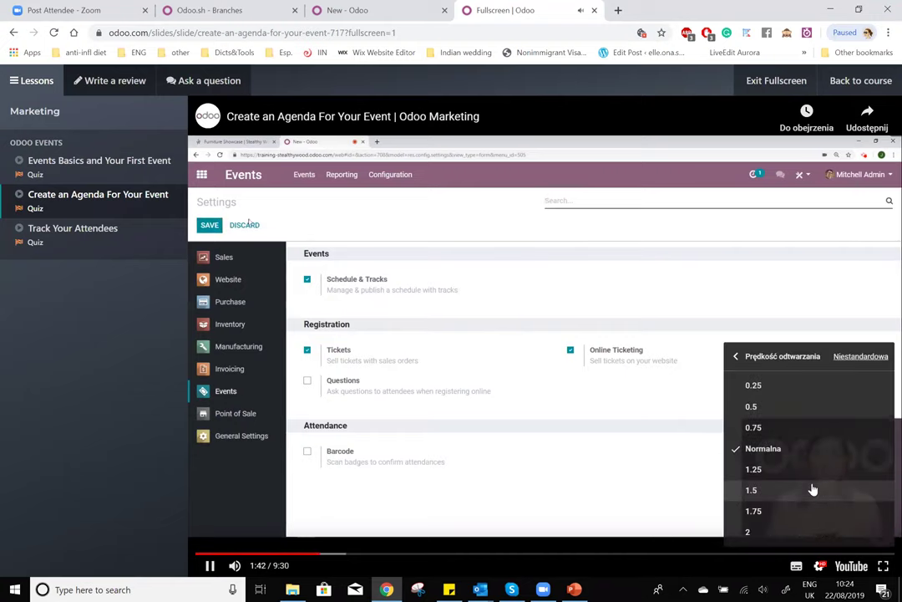
left_click(812, 489)
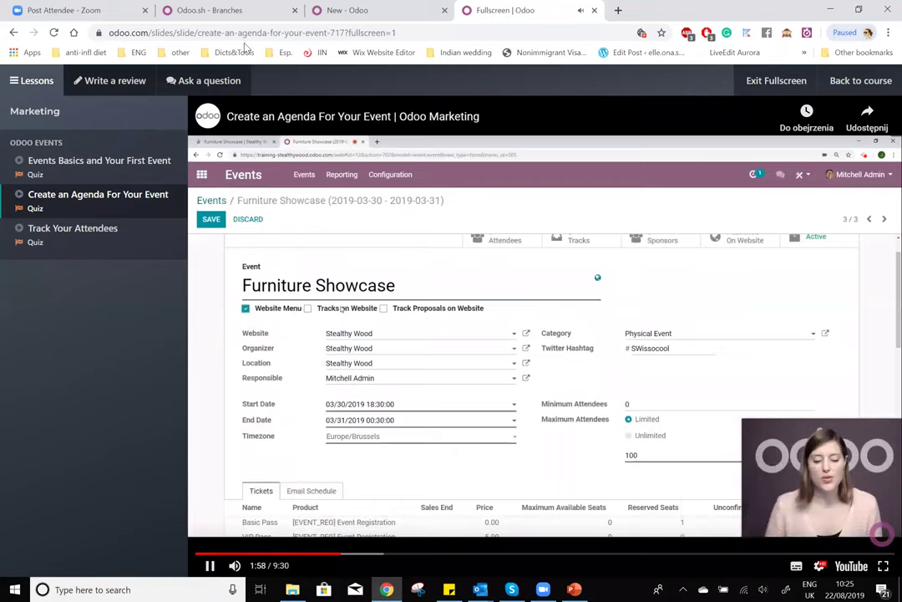
key("space")
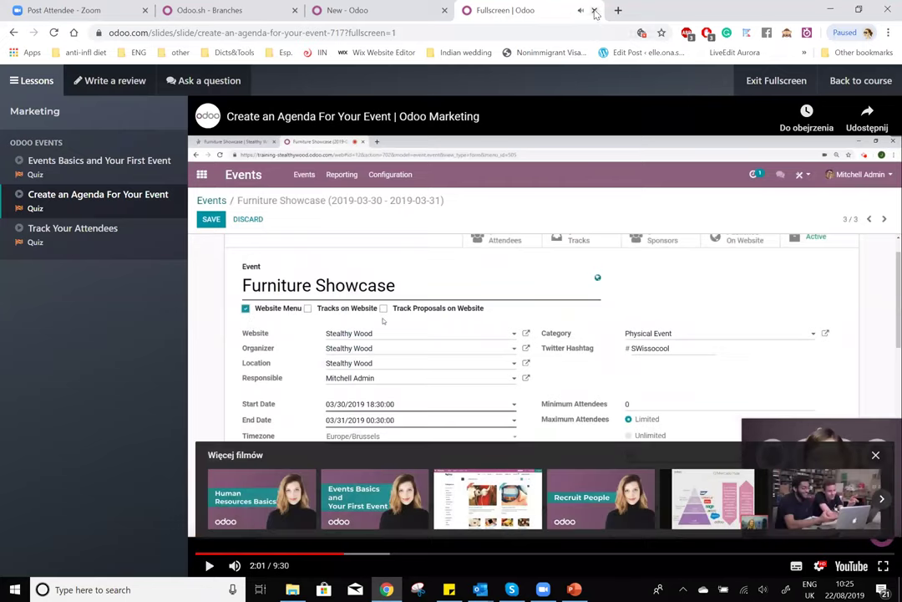
key("ctrl+shift+Tab")
- Tick Website Menu and Tracks on Website on the new event, then abandon the unsaved form
left_click(112, 272)
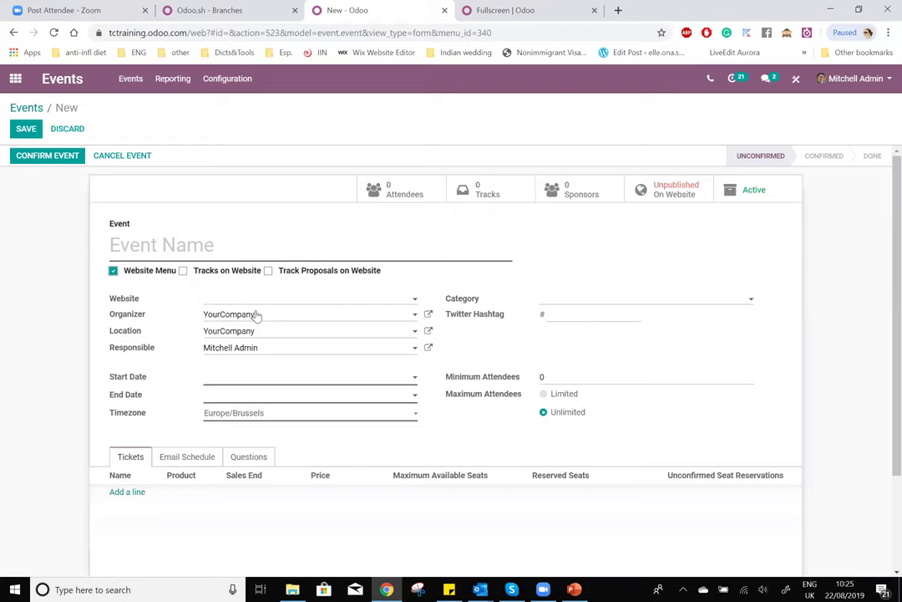
left_click(183, 270)
left_click(26, 130)
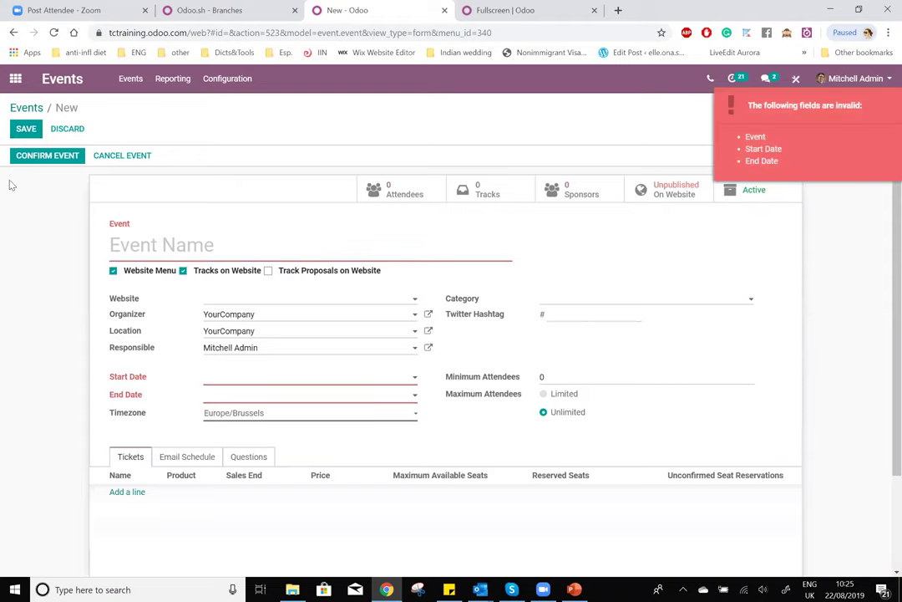
left_click(211, 376)
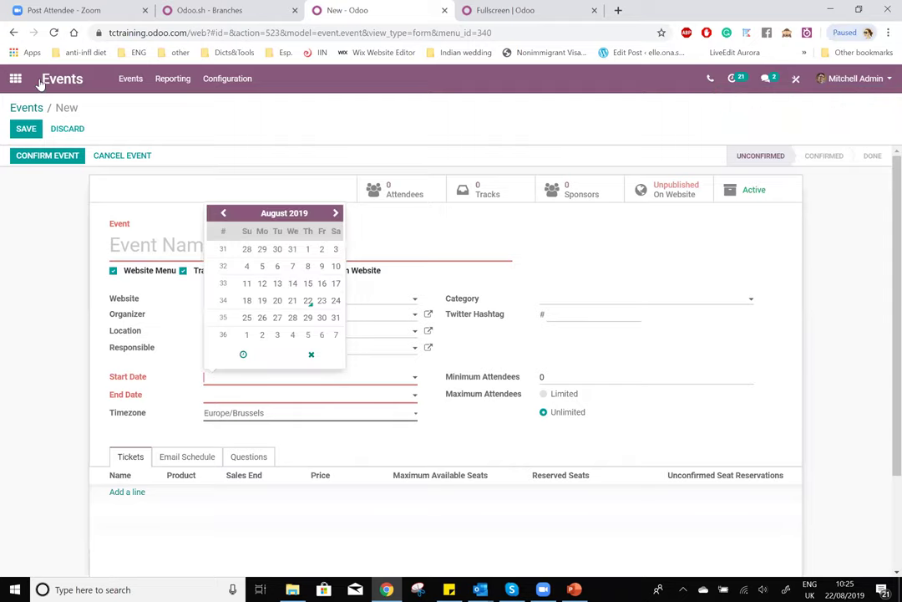
left_click(63, 130)
left_click(26, 107)
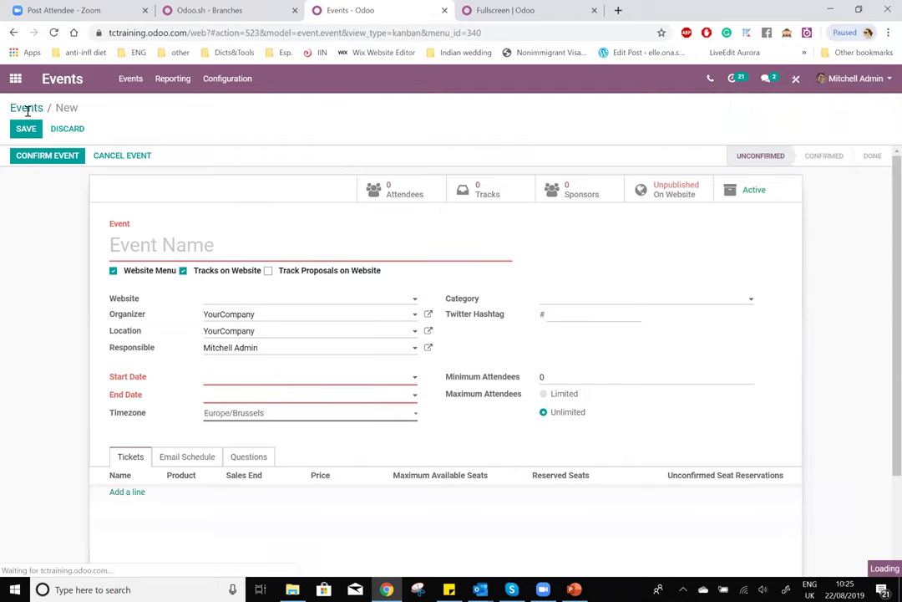
- Enable Website Menu and Tracks on Website on the Odoo Training event and save it
left_click(119, 164)
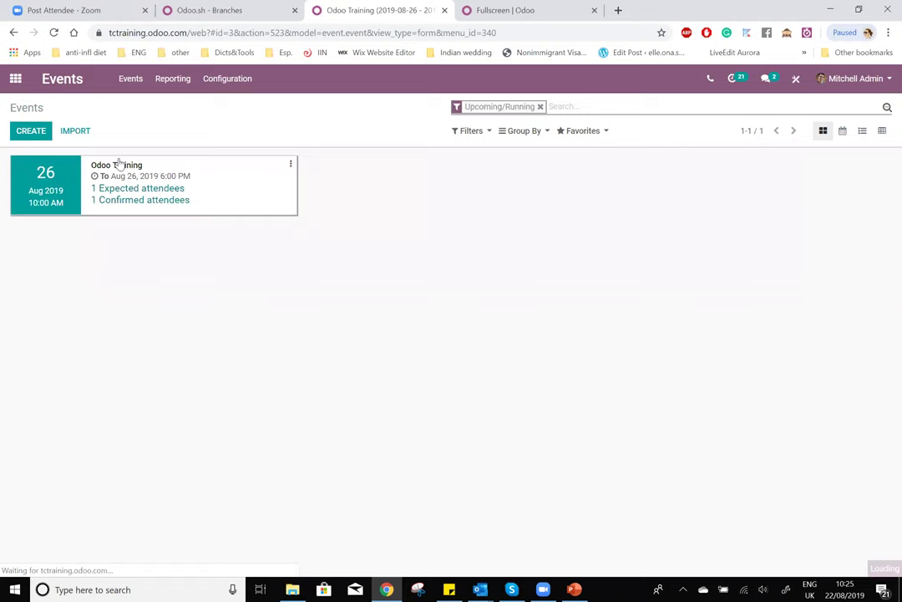
key("alt+a")
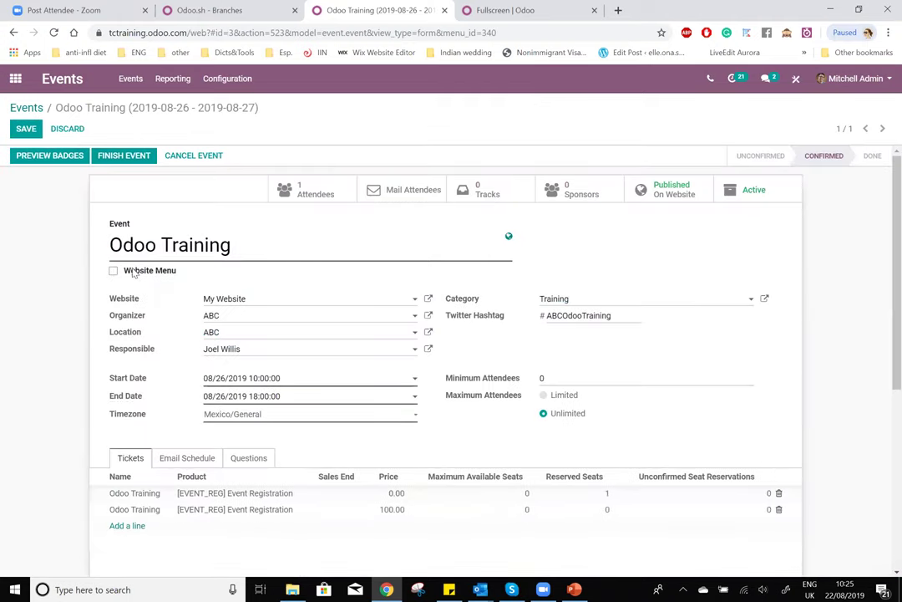
left_click(125, 270)
left_click(183, 270)
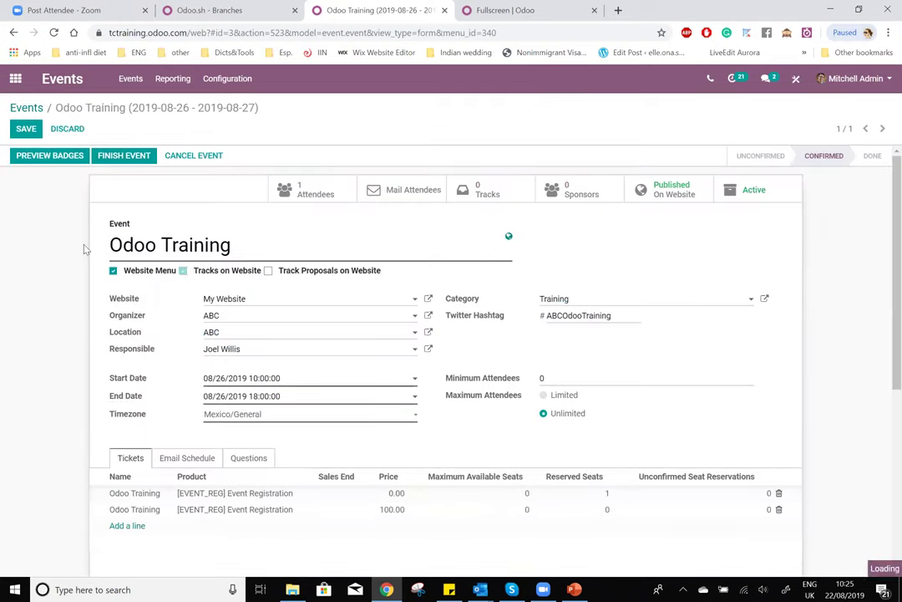
left_click(26, 128)
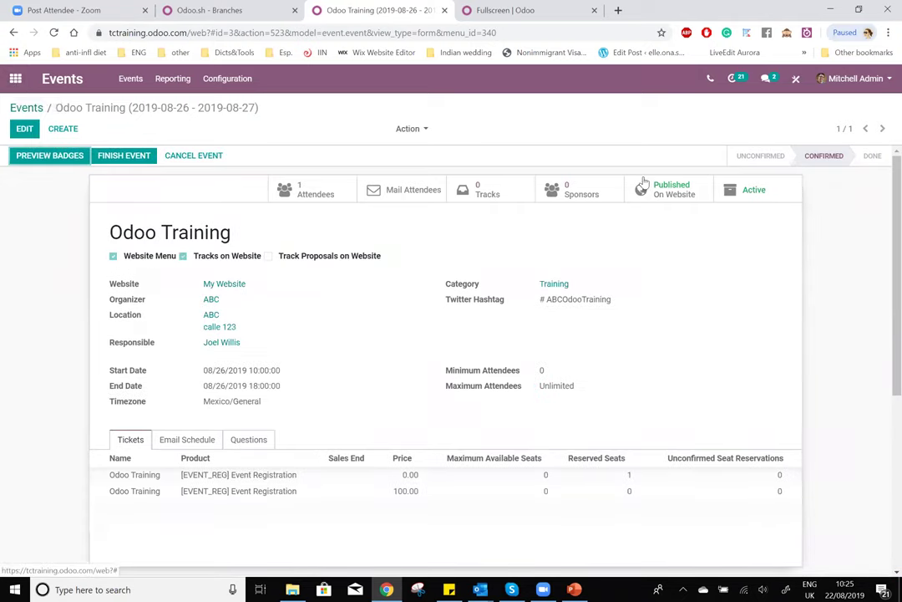
- Open the Odoo Training event's website page and view its Agenda
left_click(670, 183)
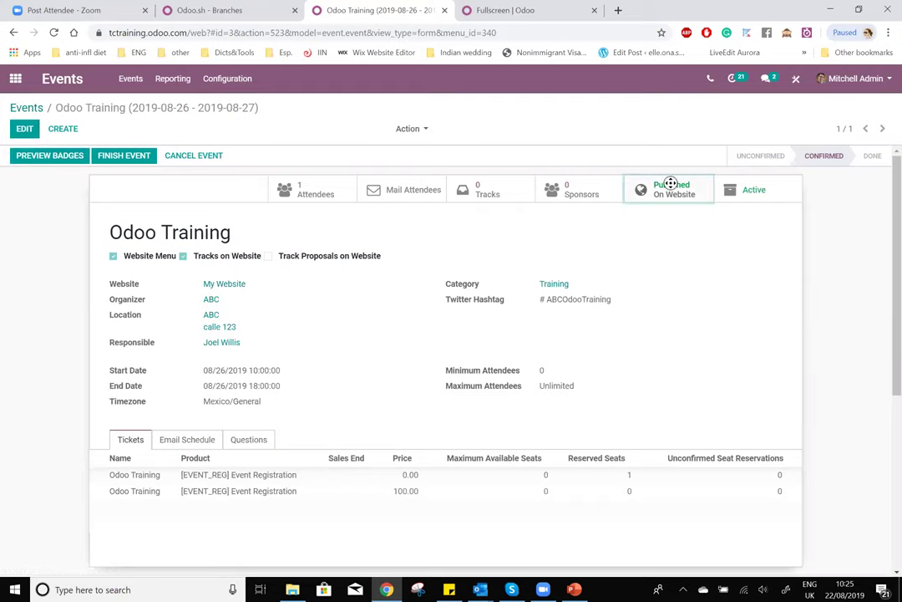
right_click(670, 183)
left_click(665, 193)
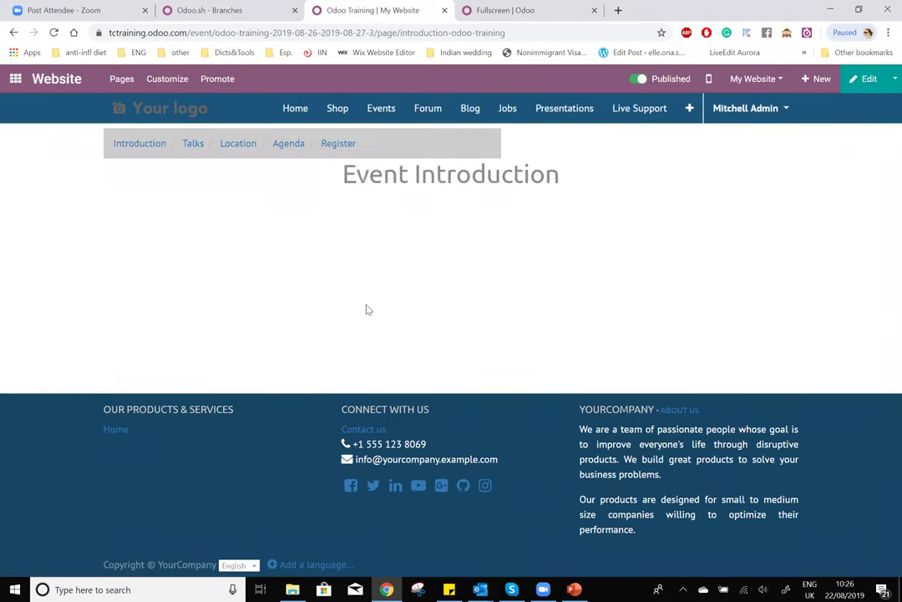
left_click(289, 144)
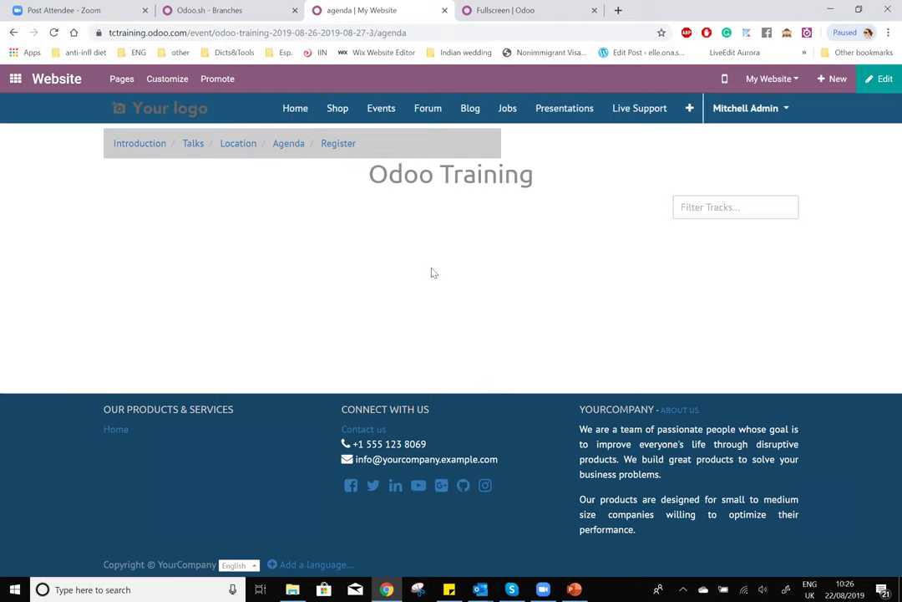
- Close the fullscreen tab, duplicate the agenda tab, and show the backend apps overview
middle_click(535, 7)
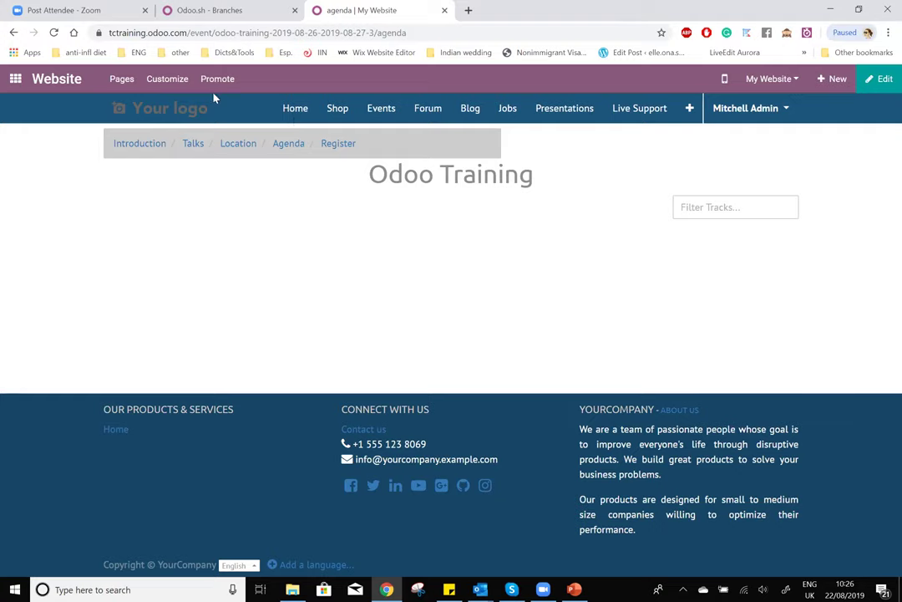
middle_click(15, 82)
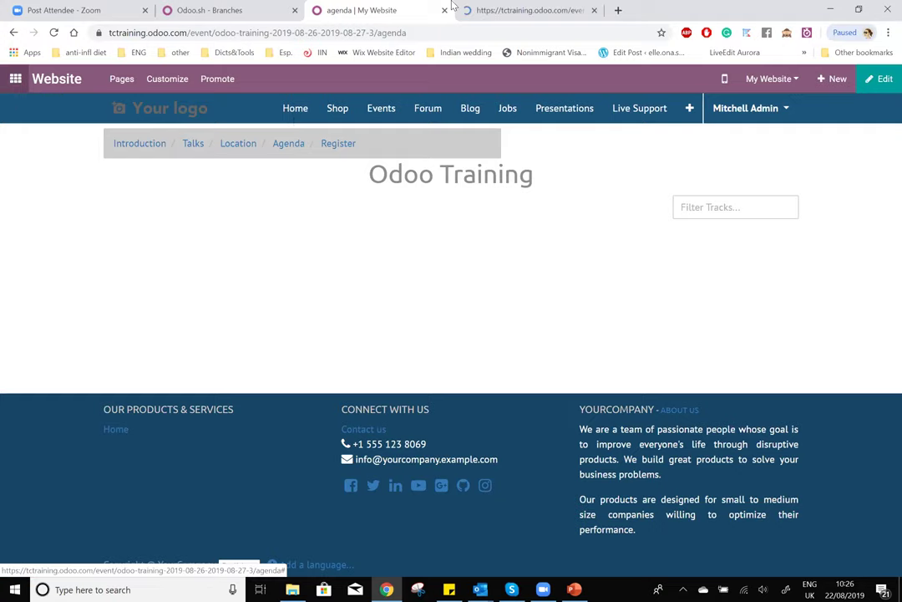
left_click(506, 8)
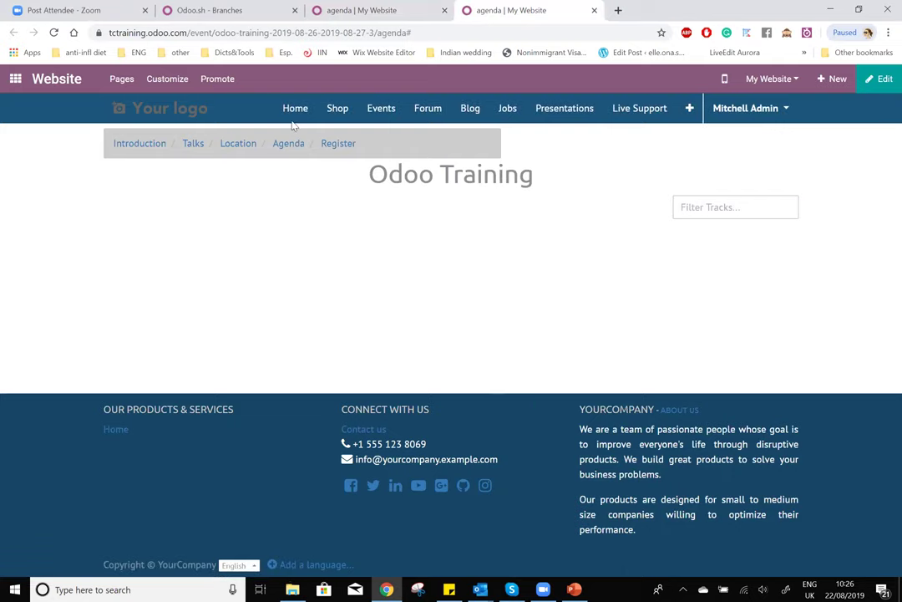
left_click(10, 81)
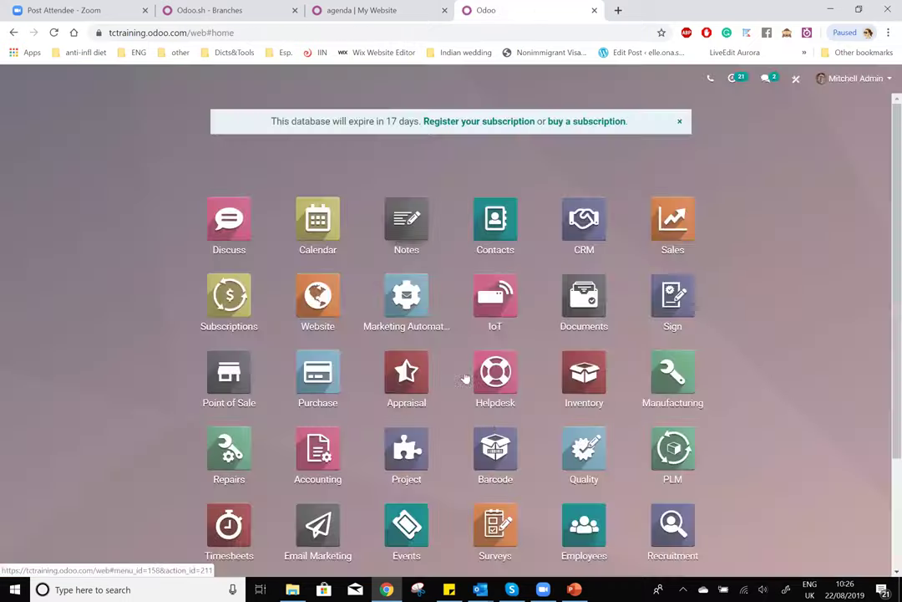
- From Events, open Odoo Training's Tracks and create a new track, ready for its title
scroll(402, 472, "down", 2)
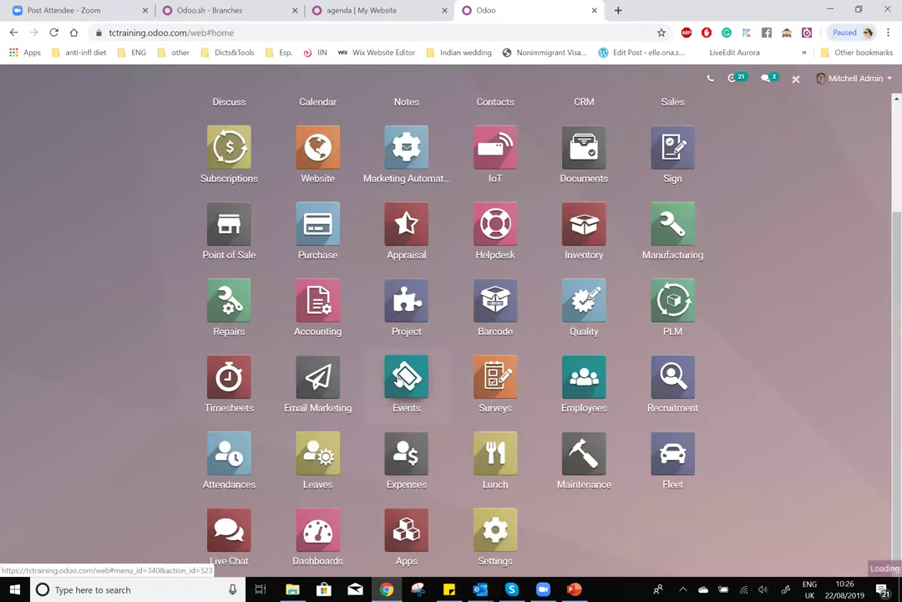
left_click(399, 380)
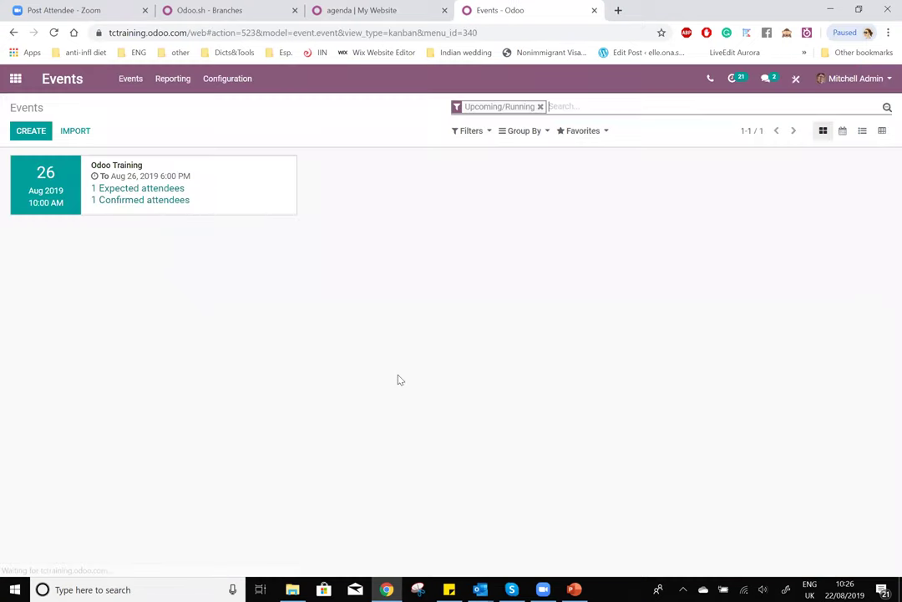
left_click(101, 166)
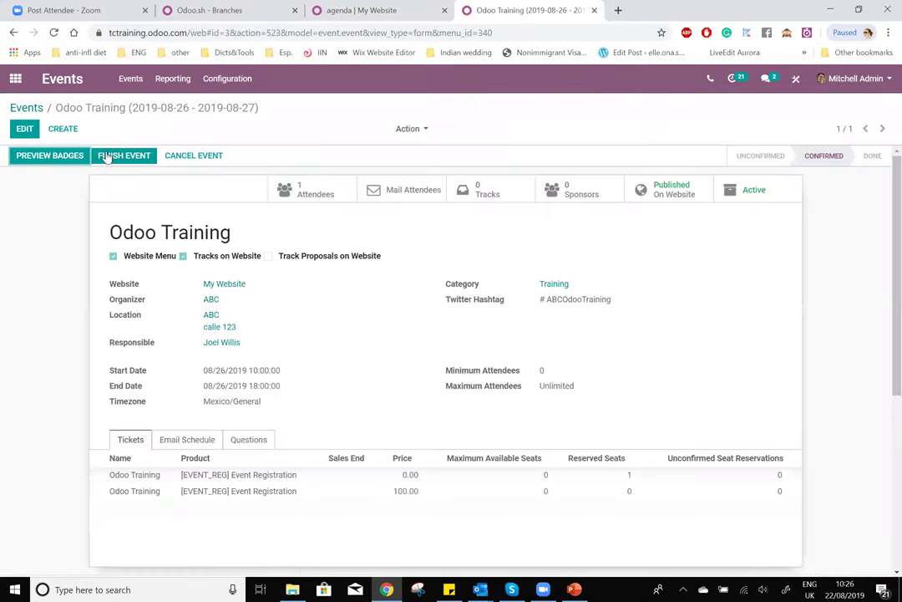
left_click(493, 196)
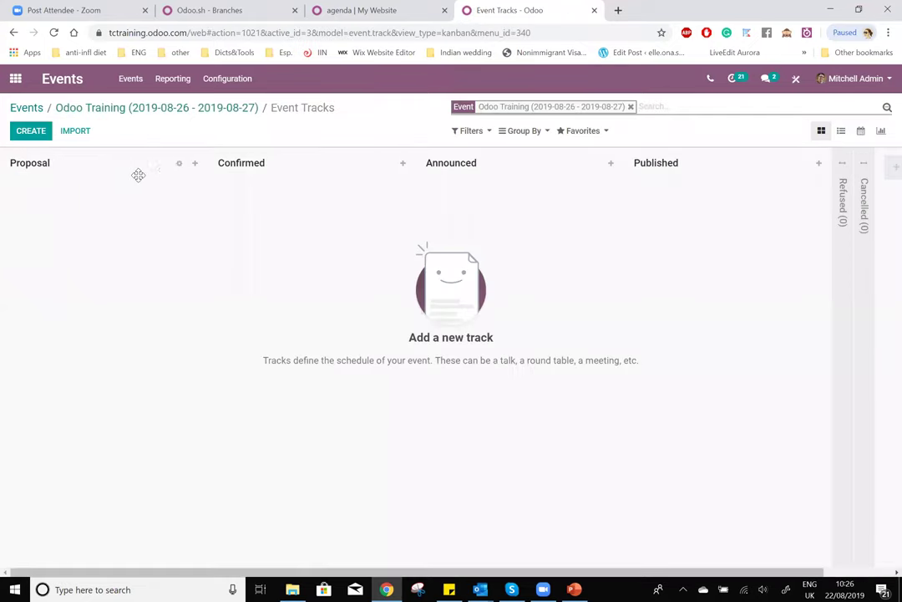
left_click(30, 132)
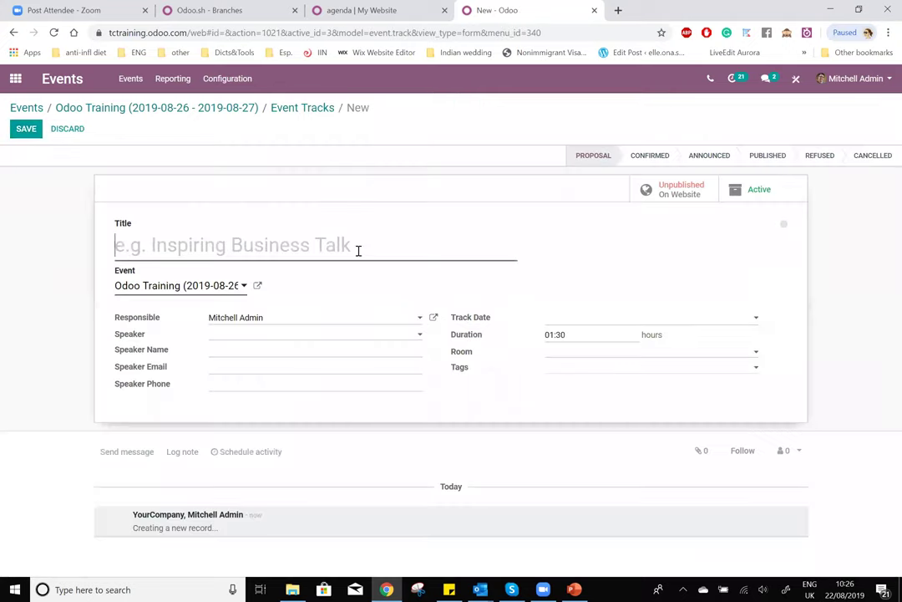
left_click(359, 249)
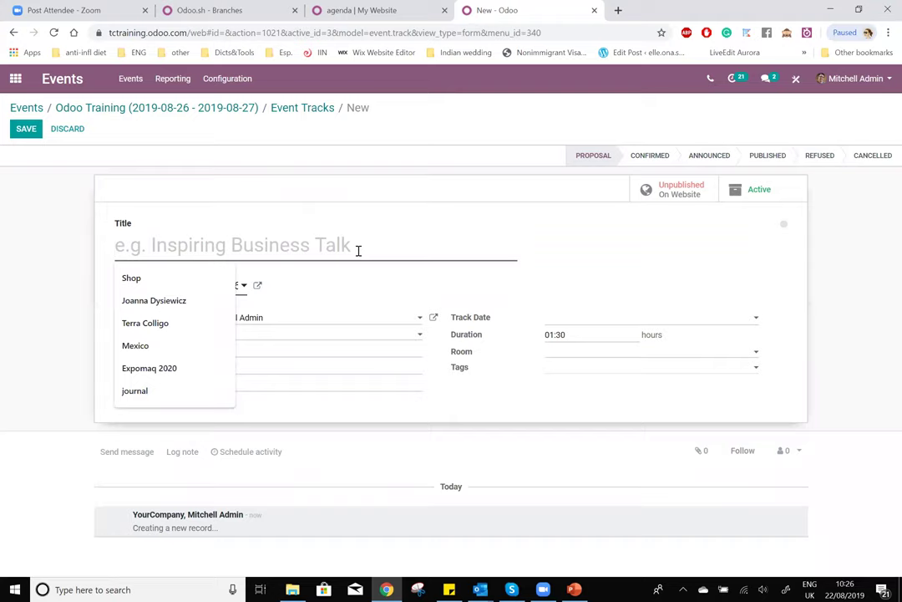
- Title the track 'Terra Lab', change its responsible person, and set Company_1 as speaker
type("Ter")
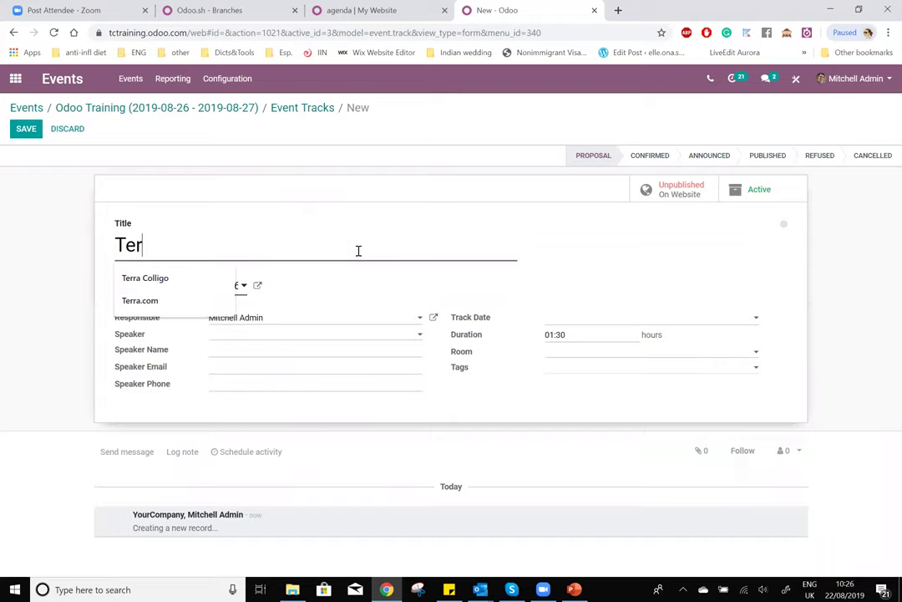
type("ra Lab")
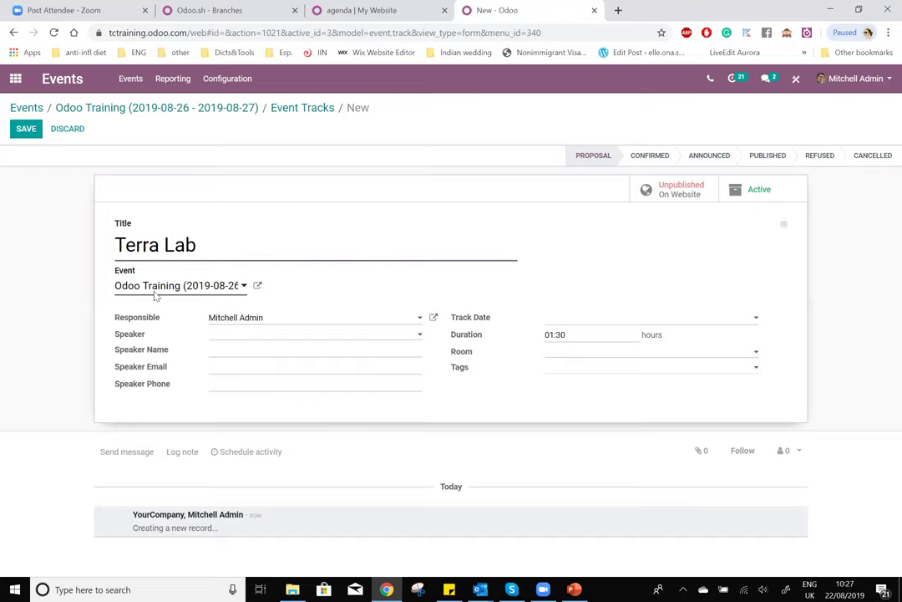
left_click(265, 321)
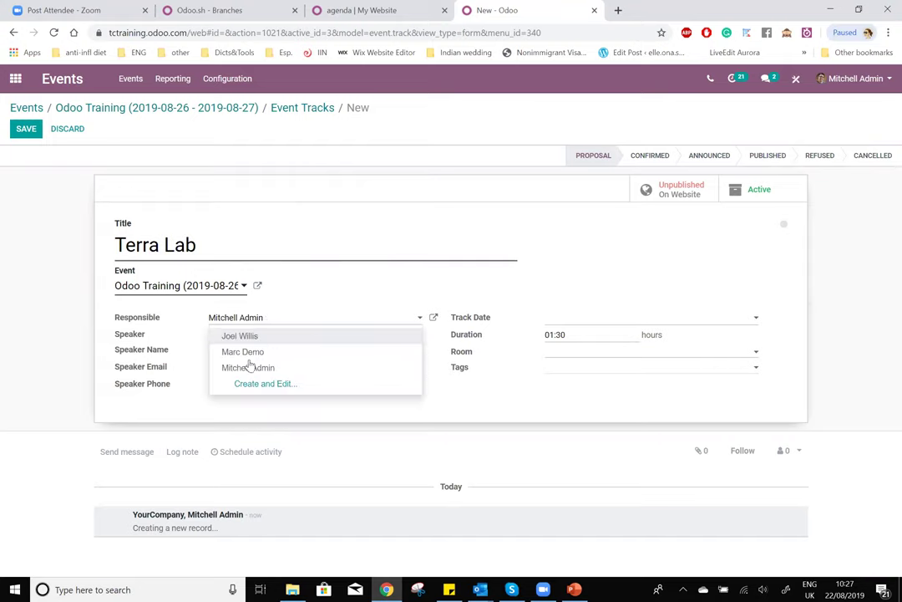
left_click(247, 352)
left_click(229, 337)
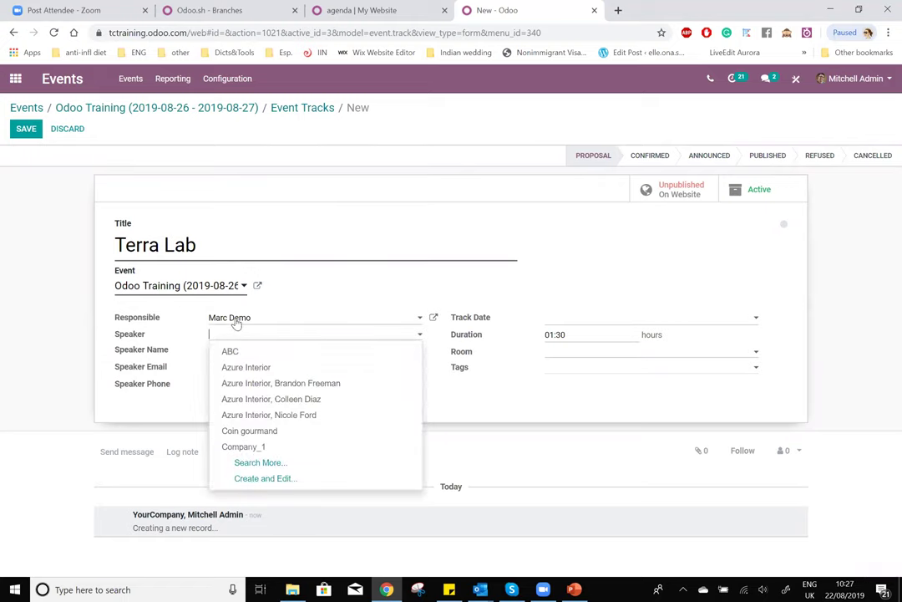
left_click(235, 321)
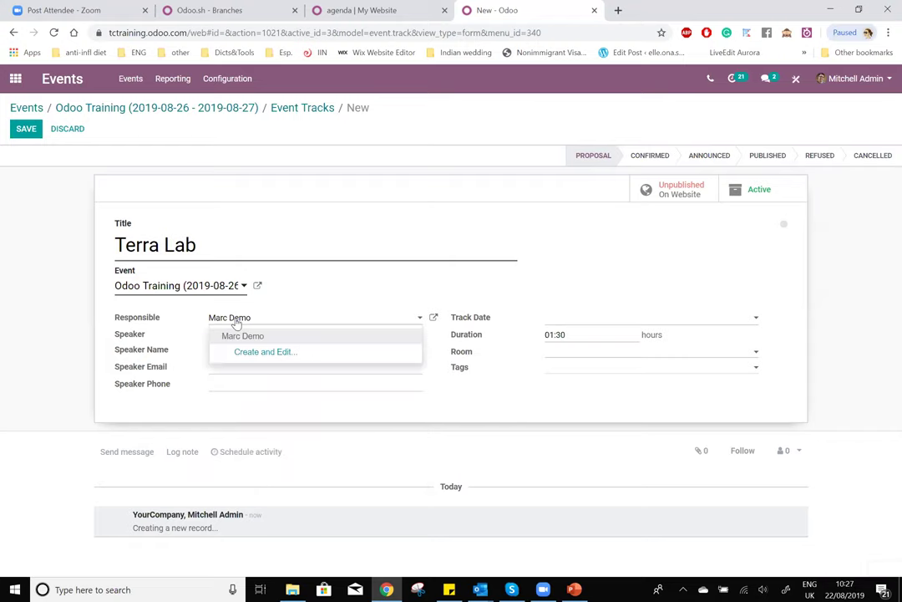
left_click(271, 335)
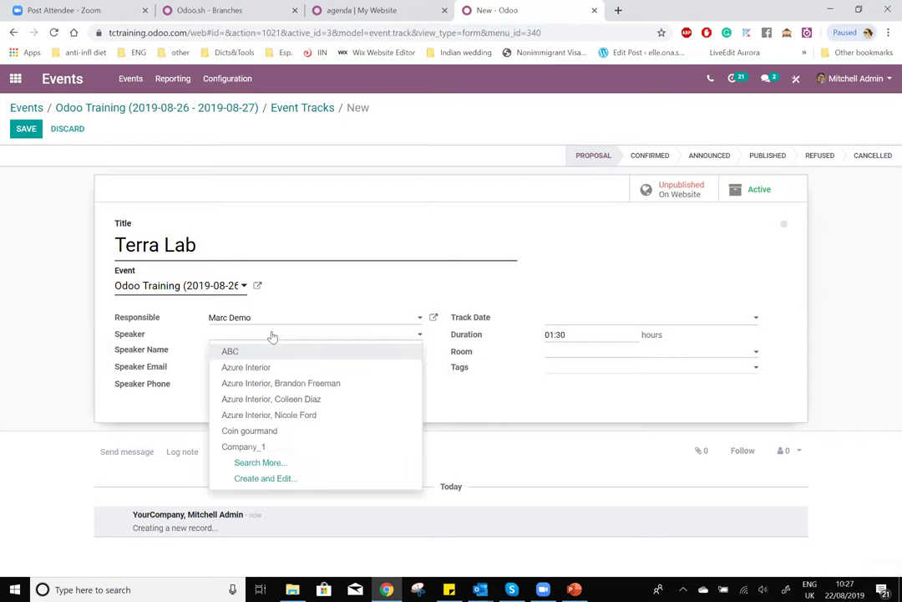
left_click(284, 450)
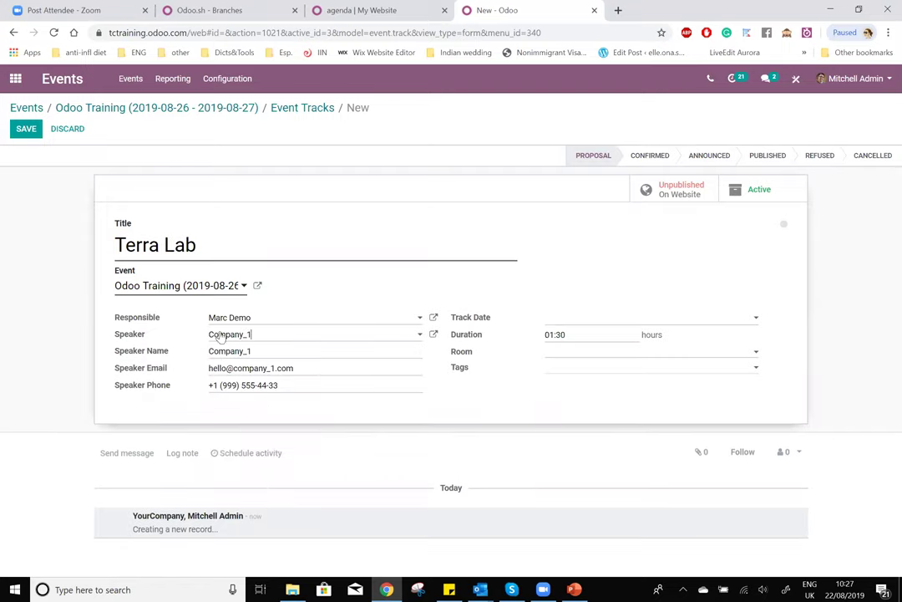
- Set the track date to 08/26/2019 10:00:00
left_click(574, 318)
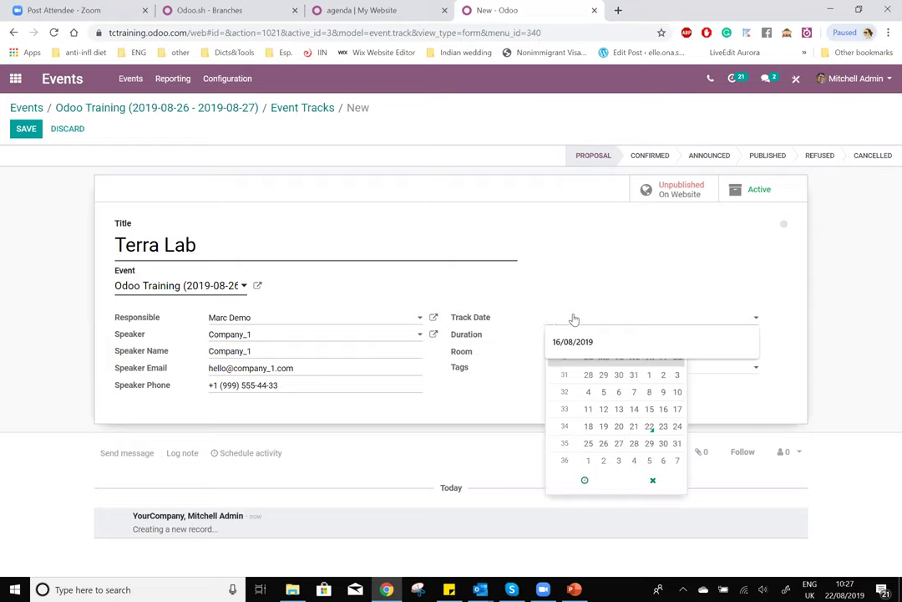
left_click(603, 443)
left_click(581, 482)
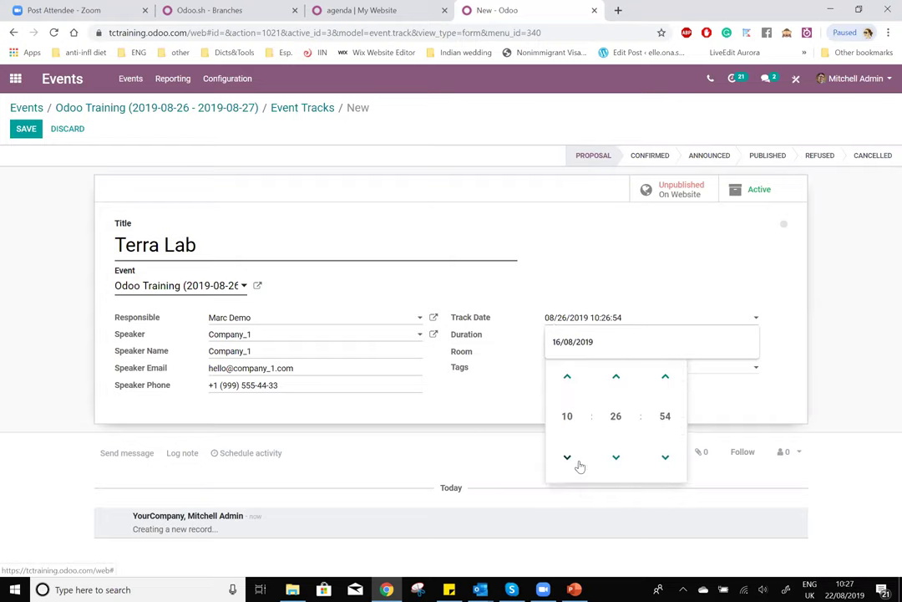
left_click(615, 416)
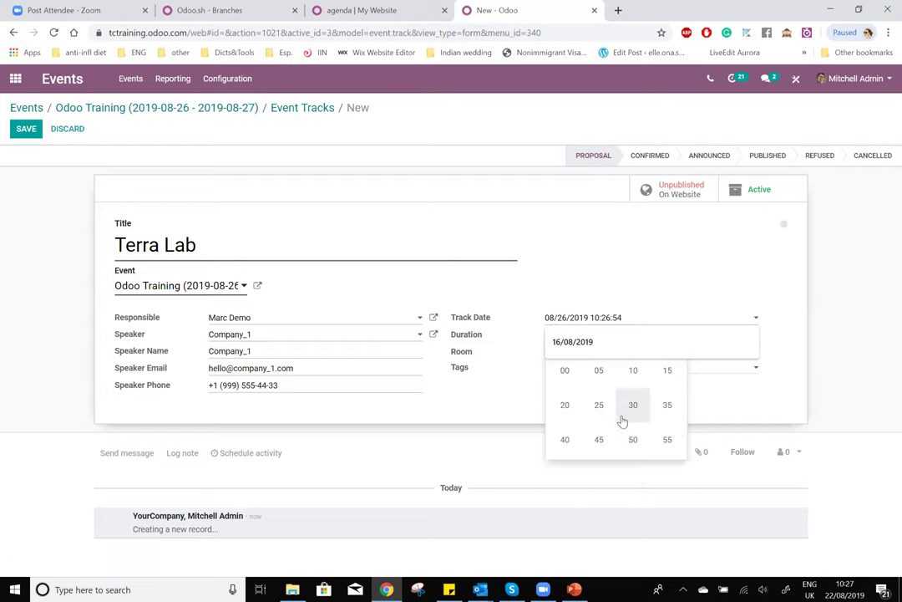
left_click(565, 371)
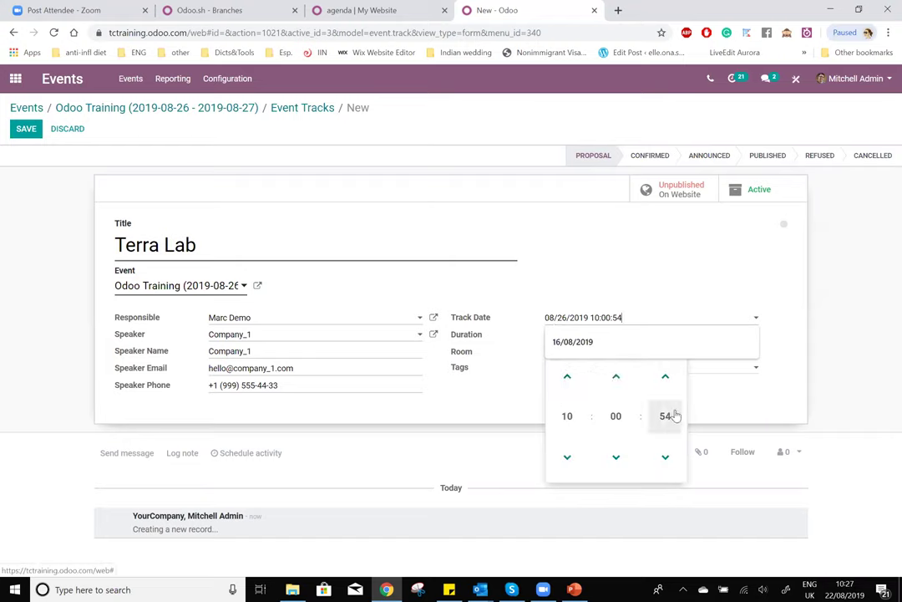
left_click(667, 415)
left_click(561, 369)
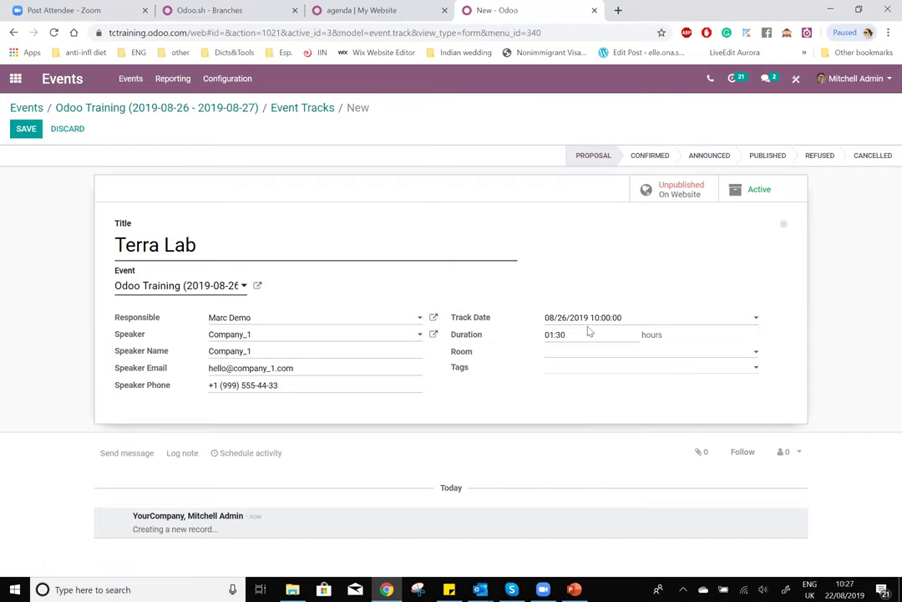
left_click(560, 334)
left_click(703, 352)
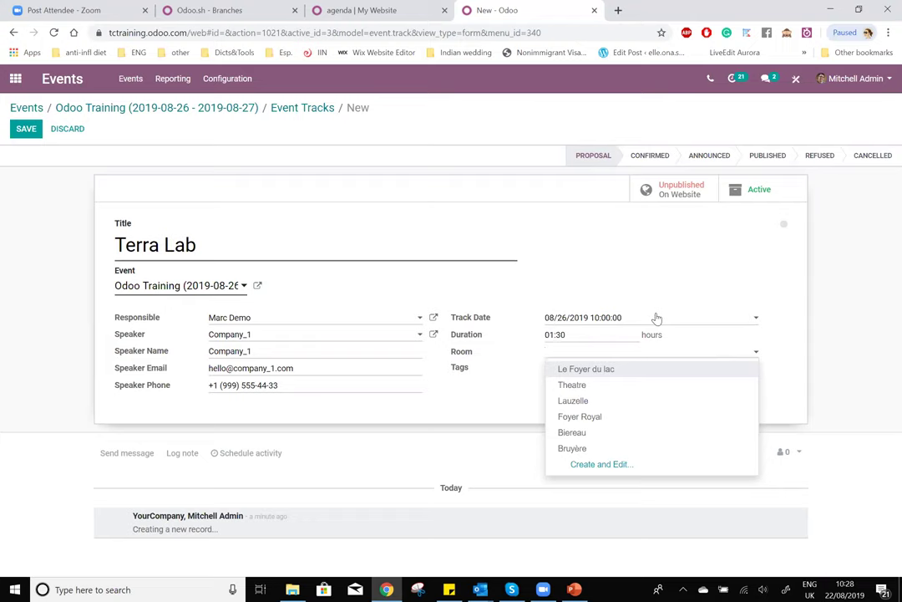
- Put Terra Lab in the Theatre room, tag it Technical, save, and return to Odoo Training
left_click(581, 385)
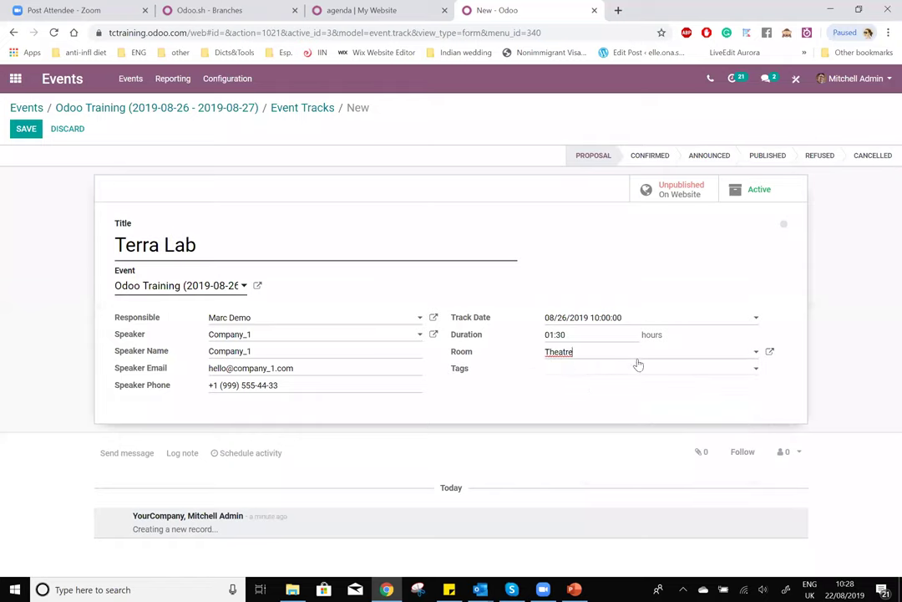
left_click(736, 352)
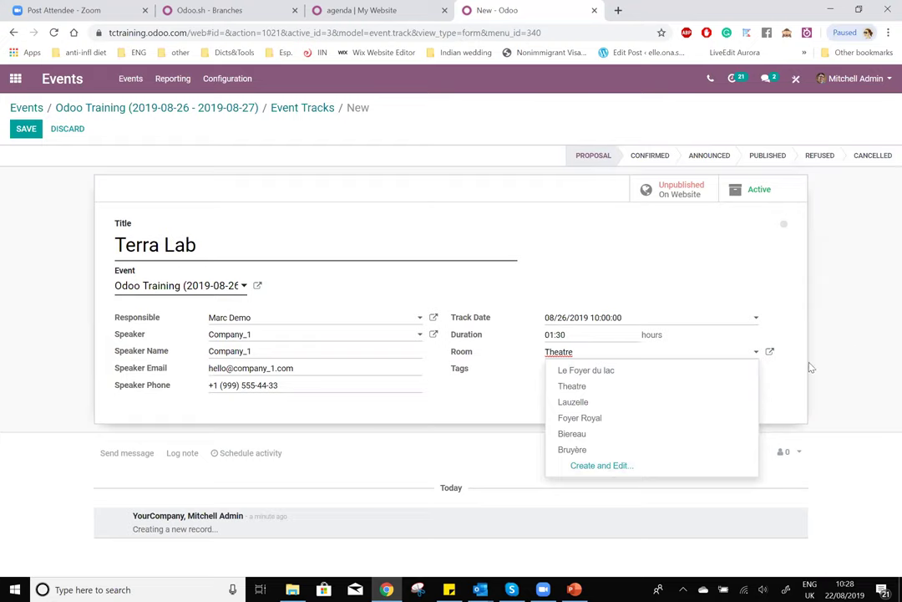
left_click(769, 339)
left_click(578, 374)
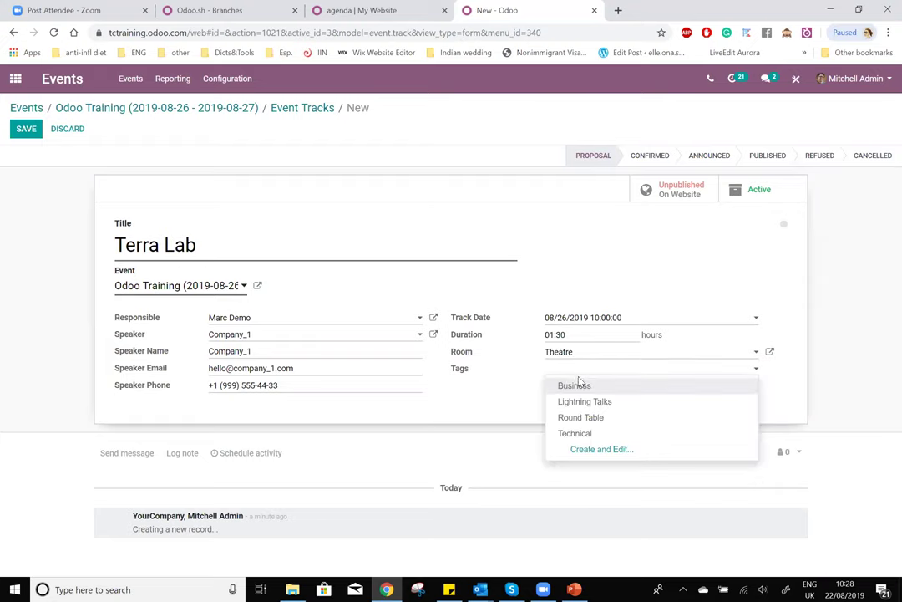
left_click(586, 432)
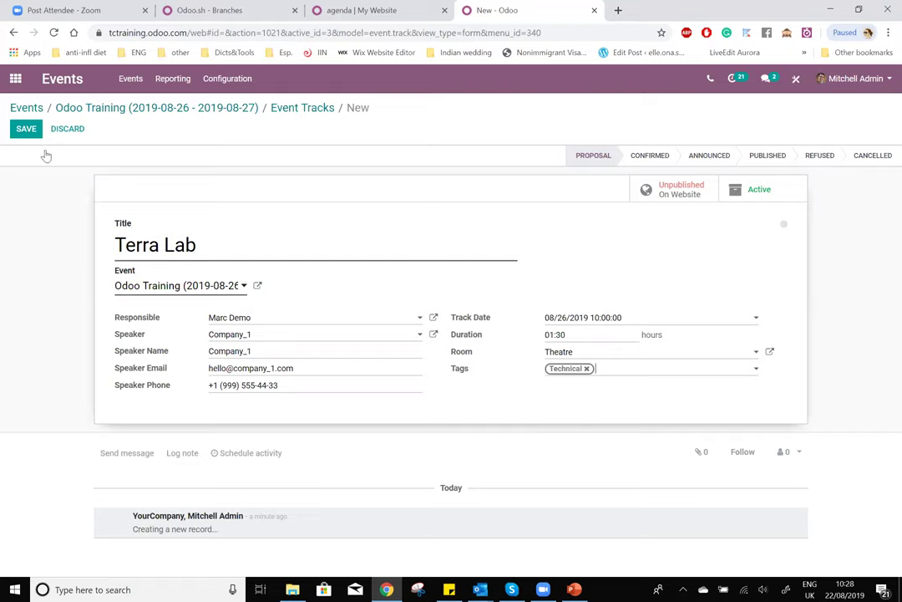
left_click(22, 130)
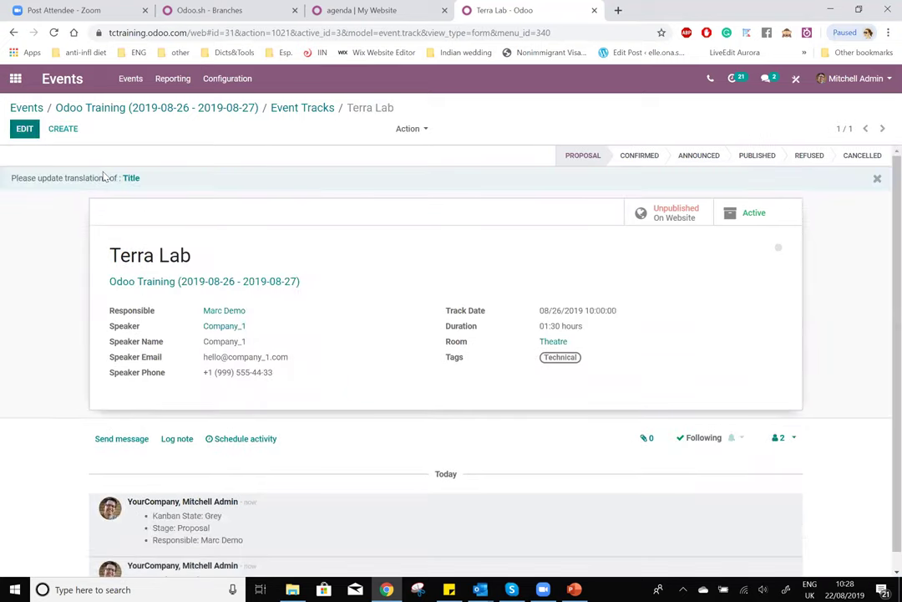
left_click(74, 110)
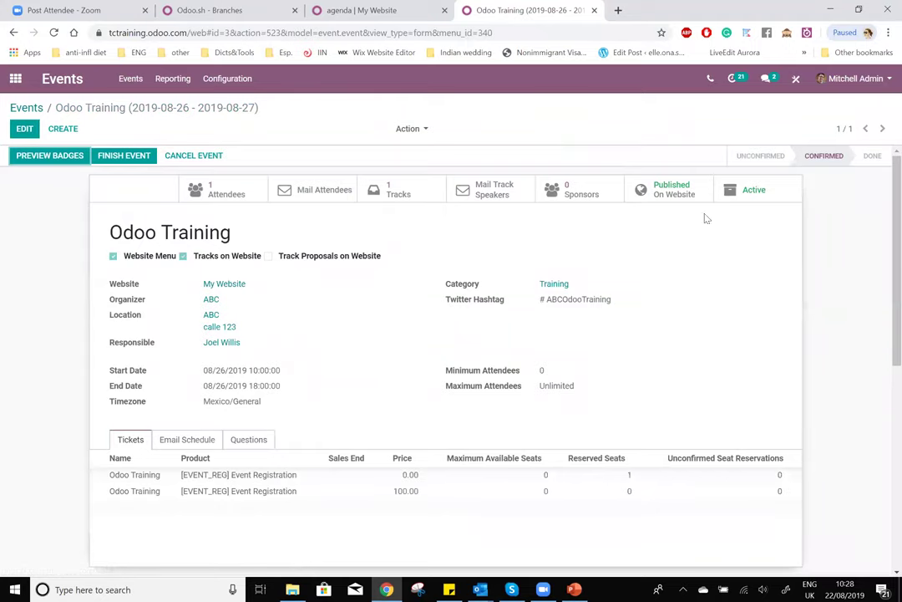
- Create a new Odoo Training track titled Mayorista, keeping the current responsible user and setting speaker Company_1
left_click(390, 190)
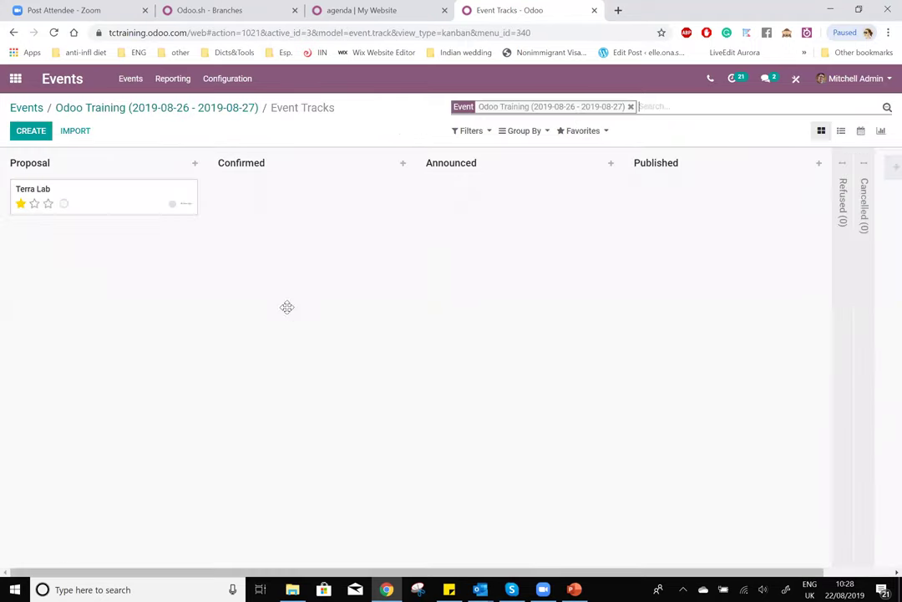
left_click(33, 132)
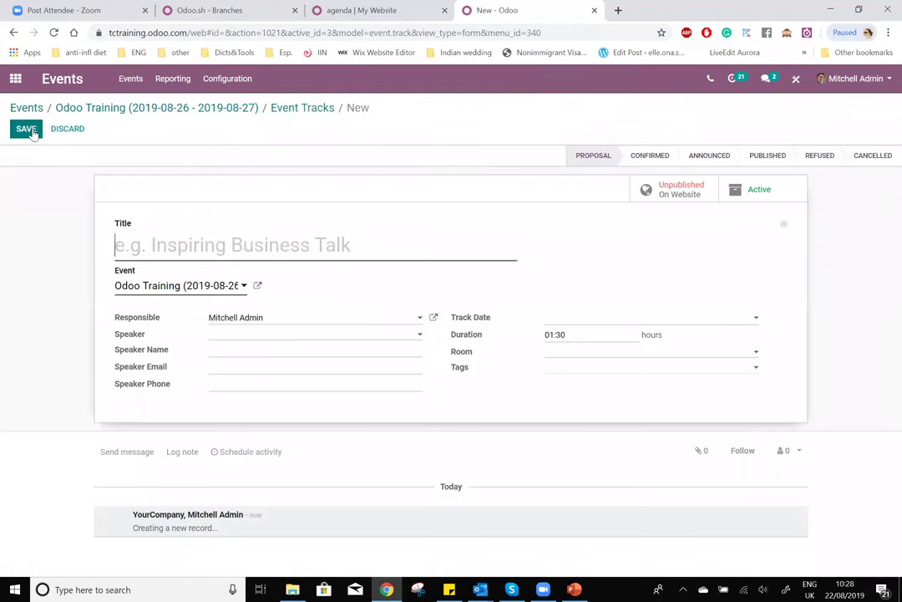
type("Mayoristya")
key("BackSpace")
key("BackSpace")
type("a")
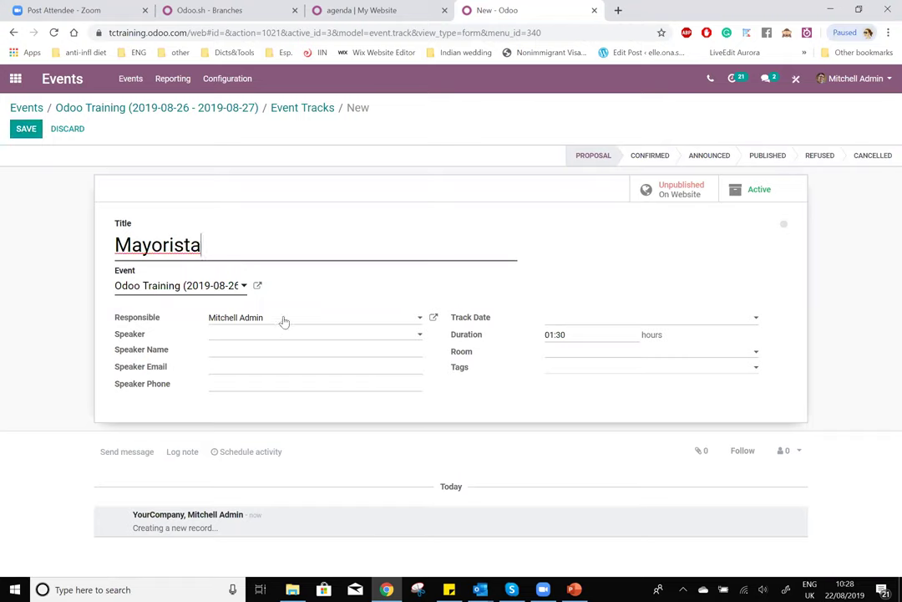
left_click(295, 318)
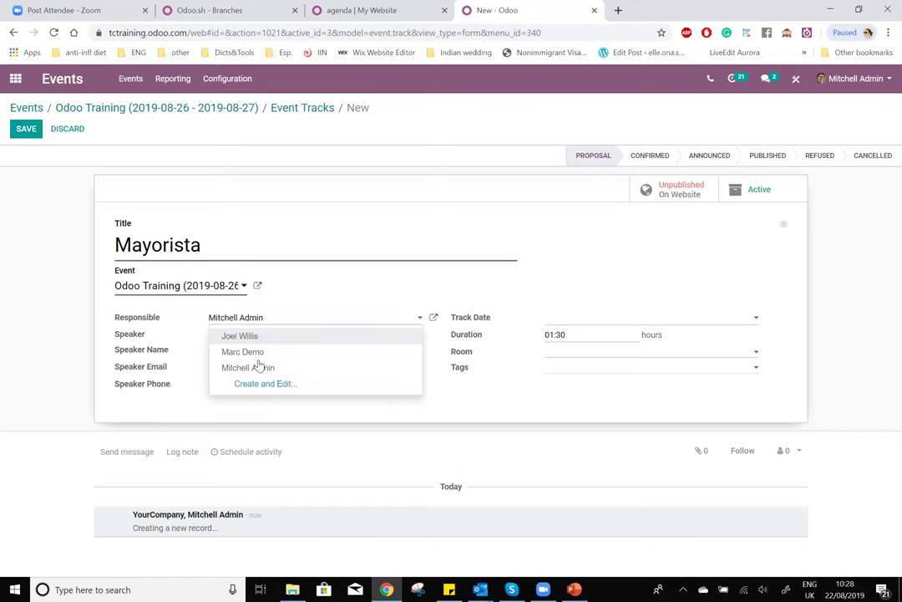
left_click(264, 368)
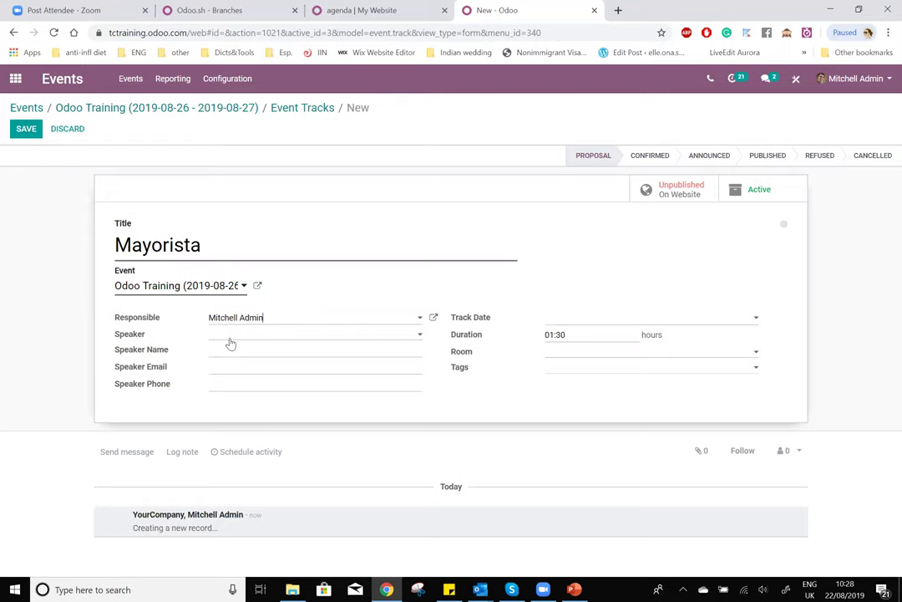
left_click(246, 334)
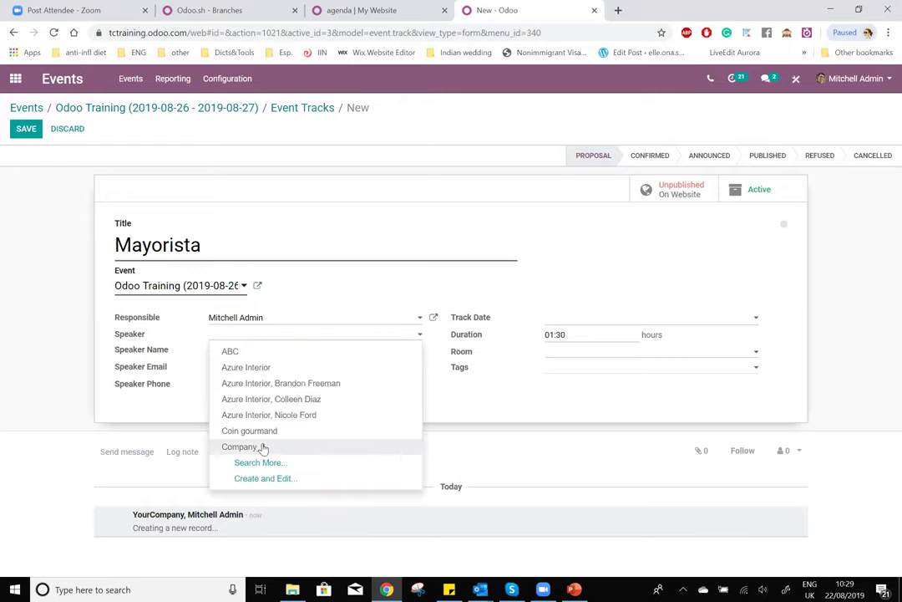
left_click(263, 448)
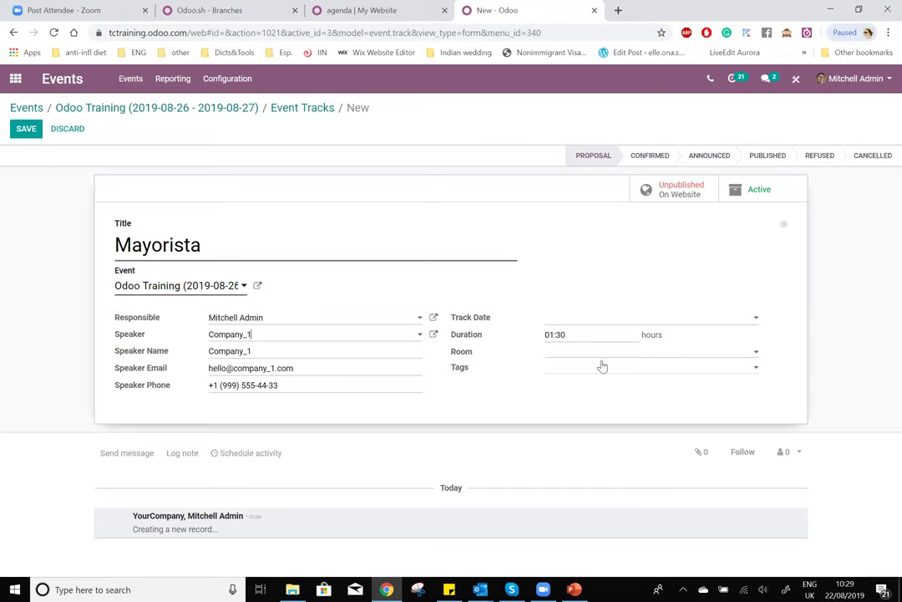
- Set the Mayorista track date to 08/26/2019 11:30:00
left_click(595, 321)
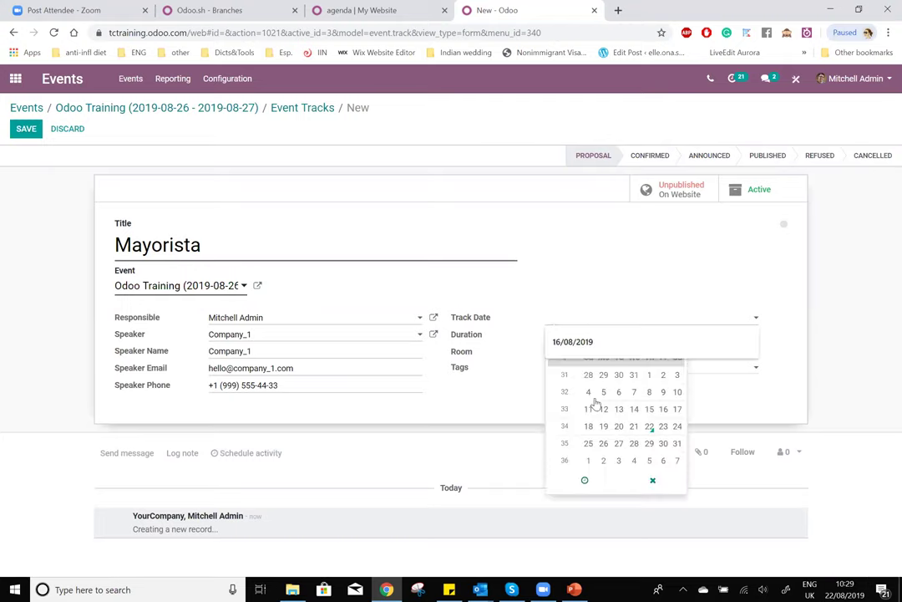
left_click(604, 444)
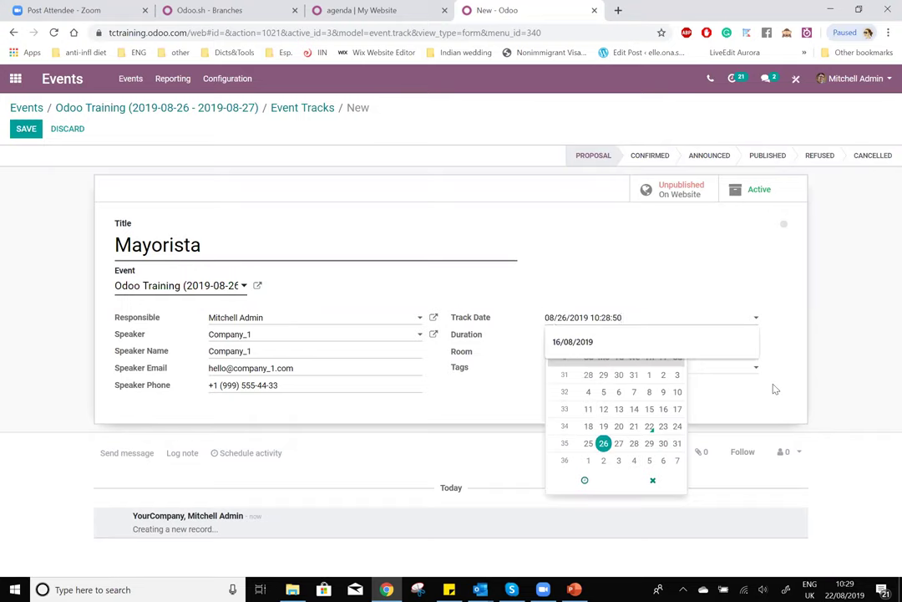
left_click(585, 480)
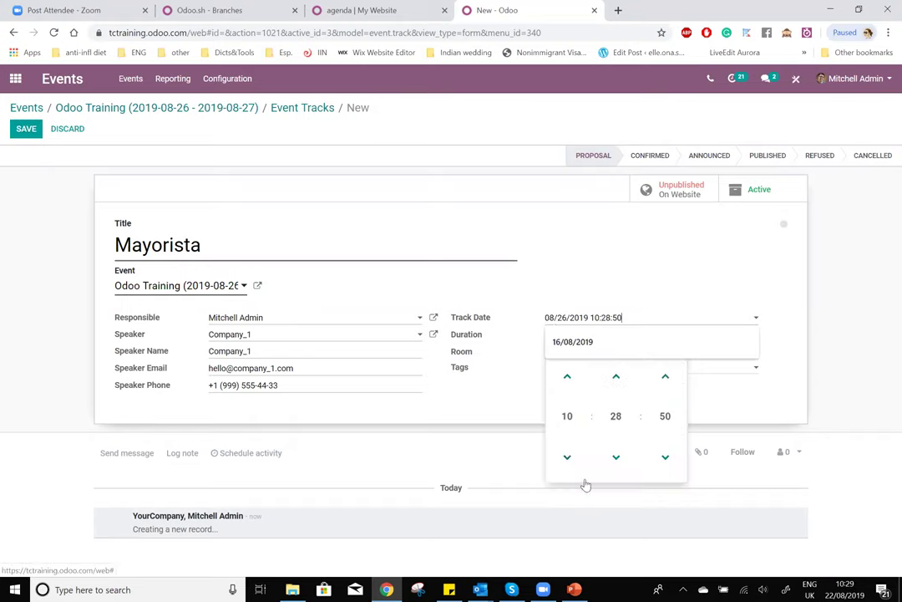
left_click(568, 416)
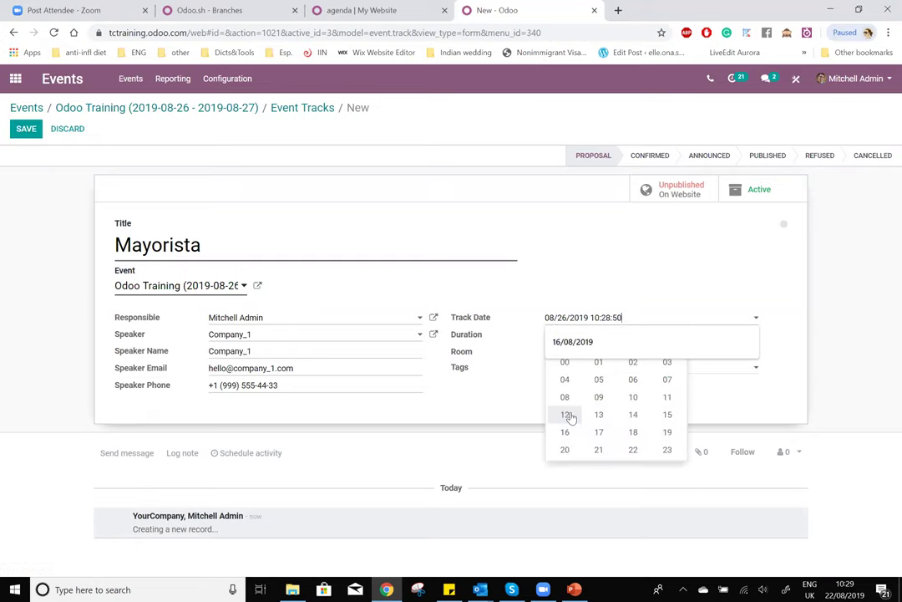
left_click(670, 399)
left_click(616, 415)
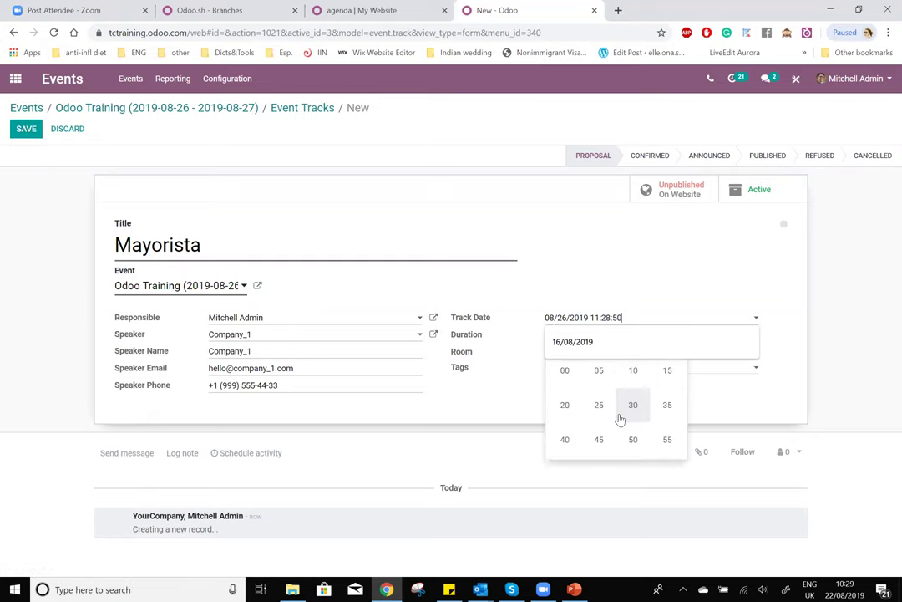
left_click(634, 408)
left_click(665, 416)
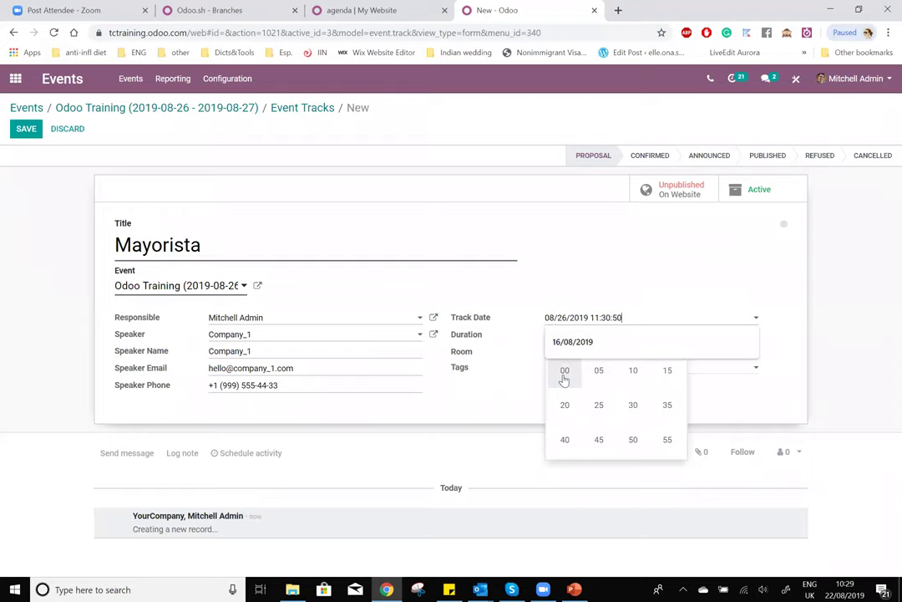
left_click(566, 371)
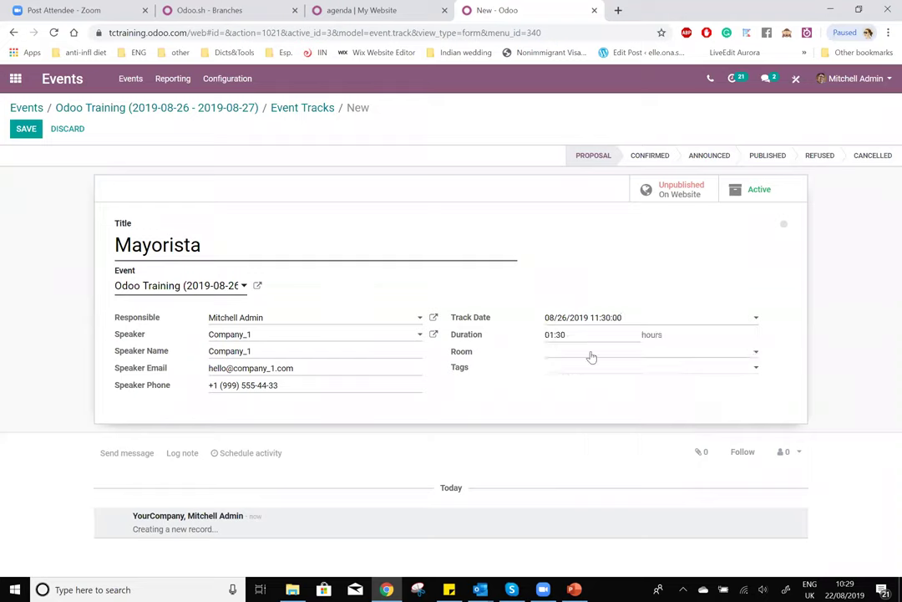
- Put Mayorista in the Theatre room, tag it Business, and save the track
left_click(590, 352)
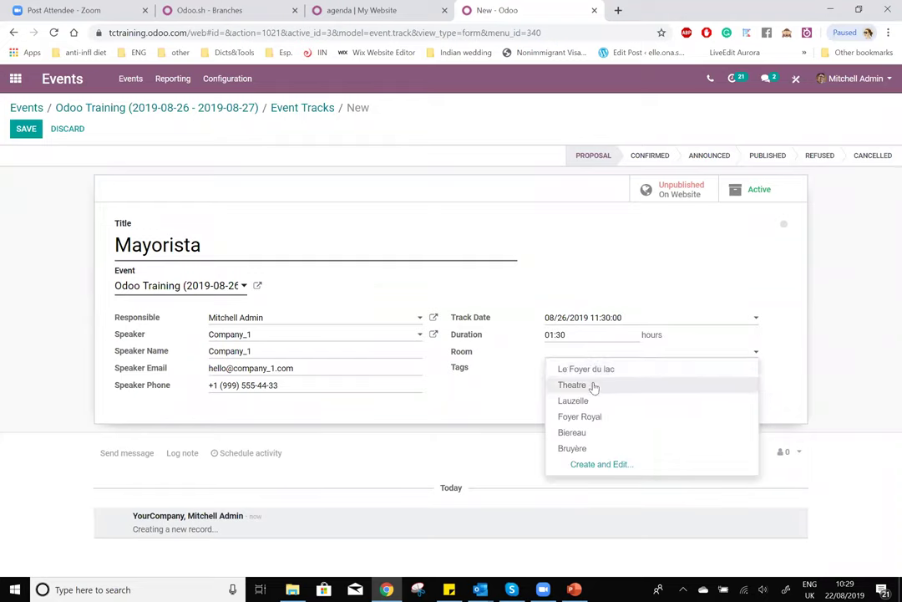
left_click(595, 385)
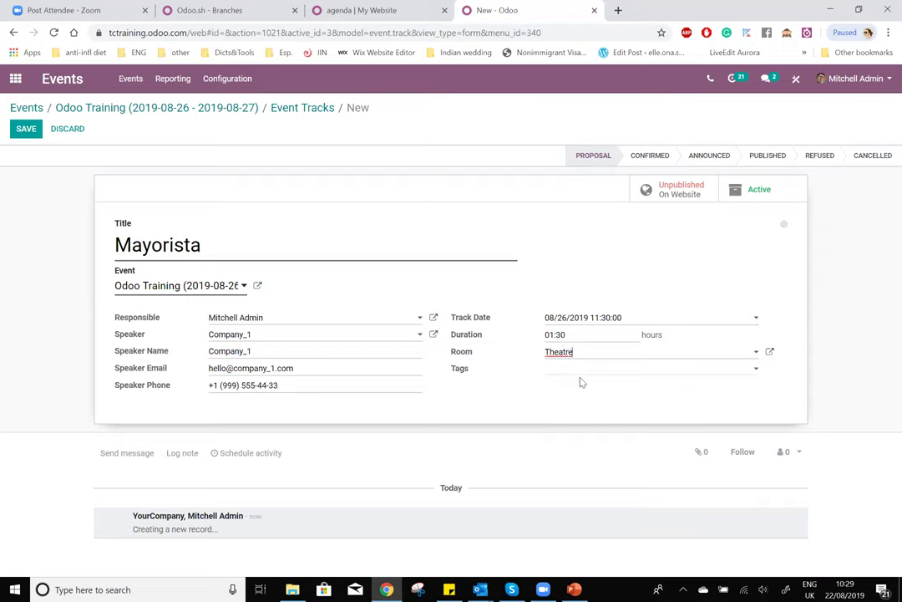
left_click(579, 371)
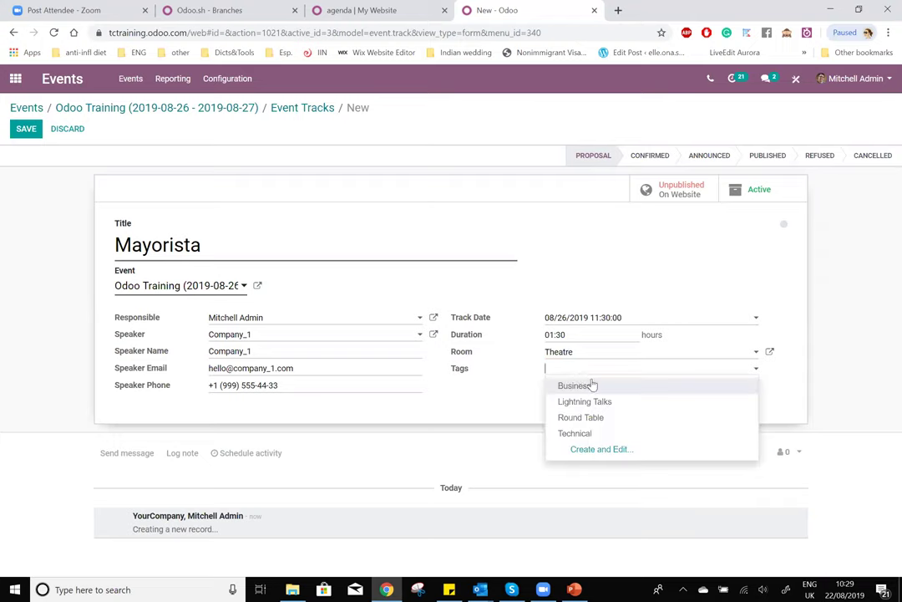
left_click(598, 386)
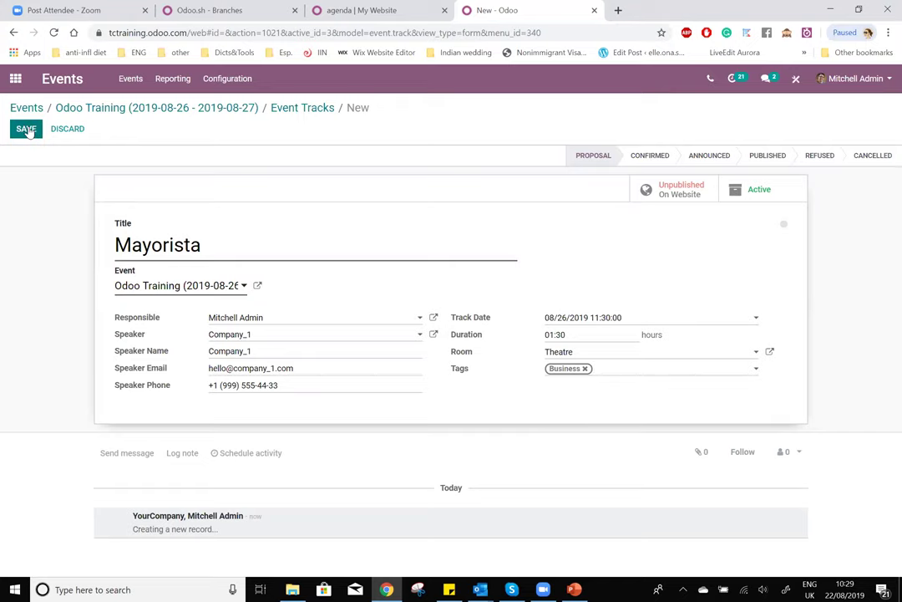
left_click(28, 131)
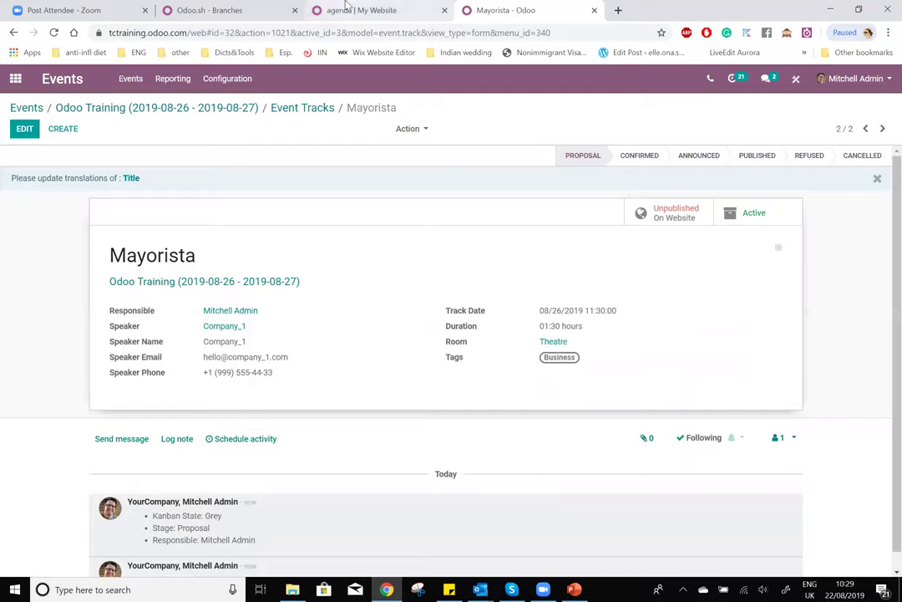
- Preview the Mayorista track on the website, then go back to the Events app
left_click(677, 219)
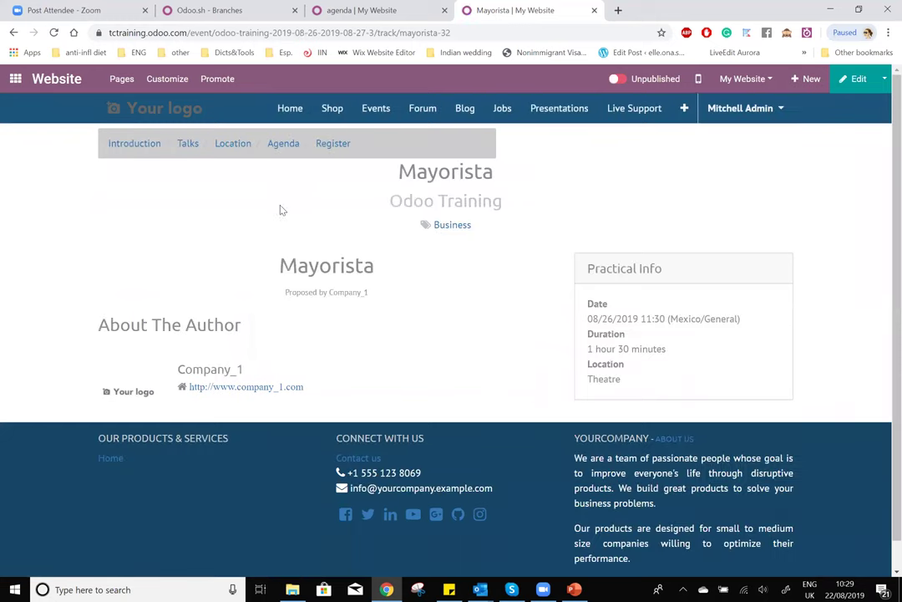
left_click(14, 75)
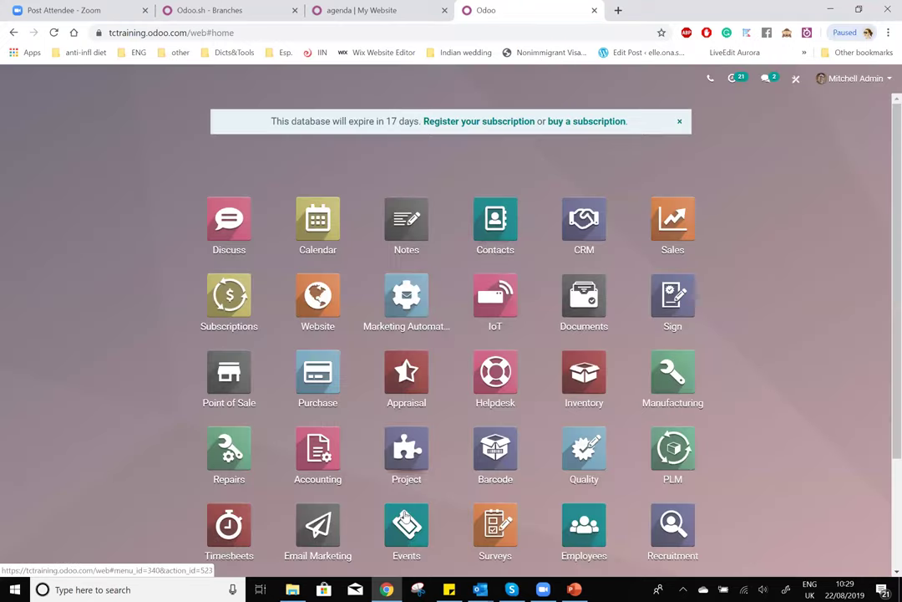
left_click(406, 522)
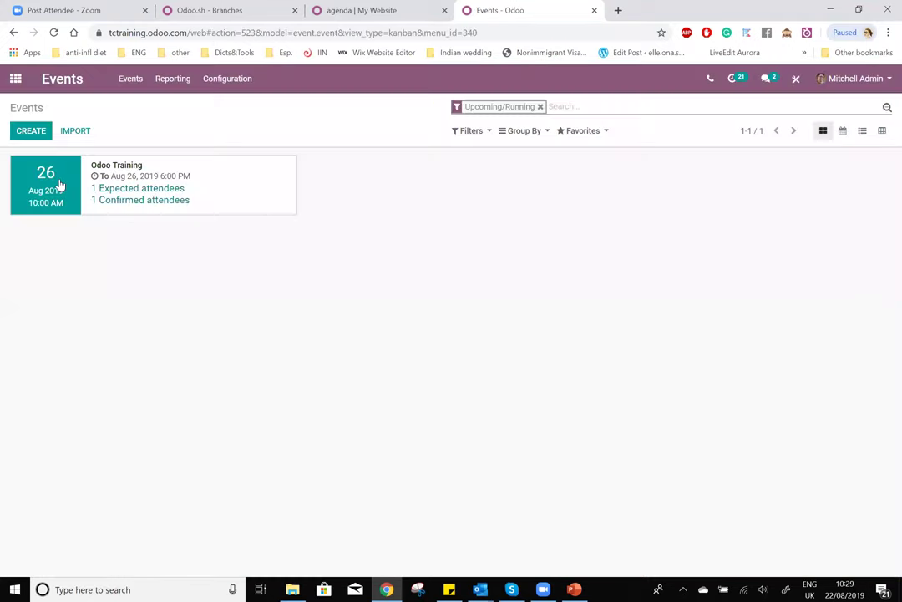
- Review the Odoo Training website agenda, highlighting its title and the table of talks
key("ctrl+shift+Tab")
left_click(52, 33)
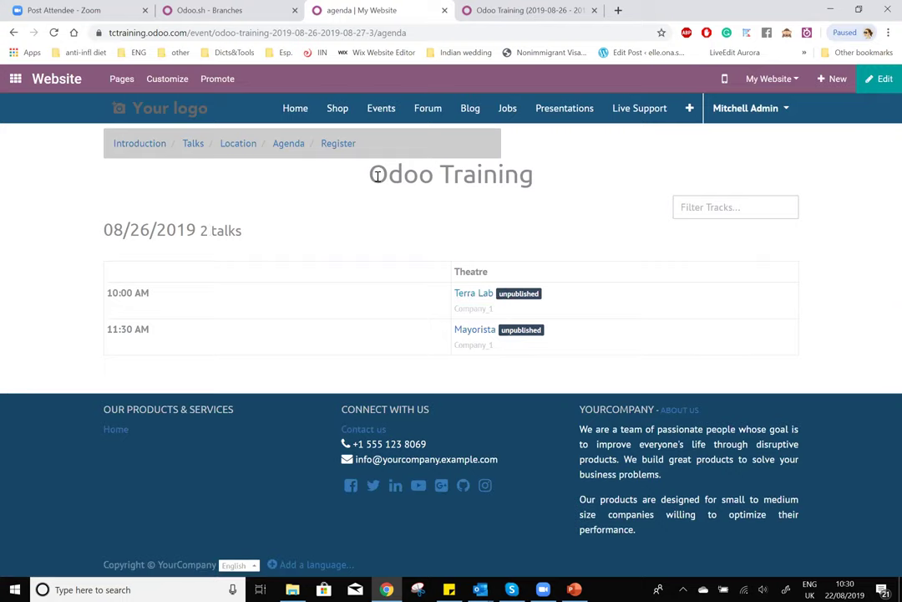
left_click_drag(378, 176, 600, 178)
left_click_drag(338, 244, 616, 380)
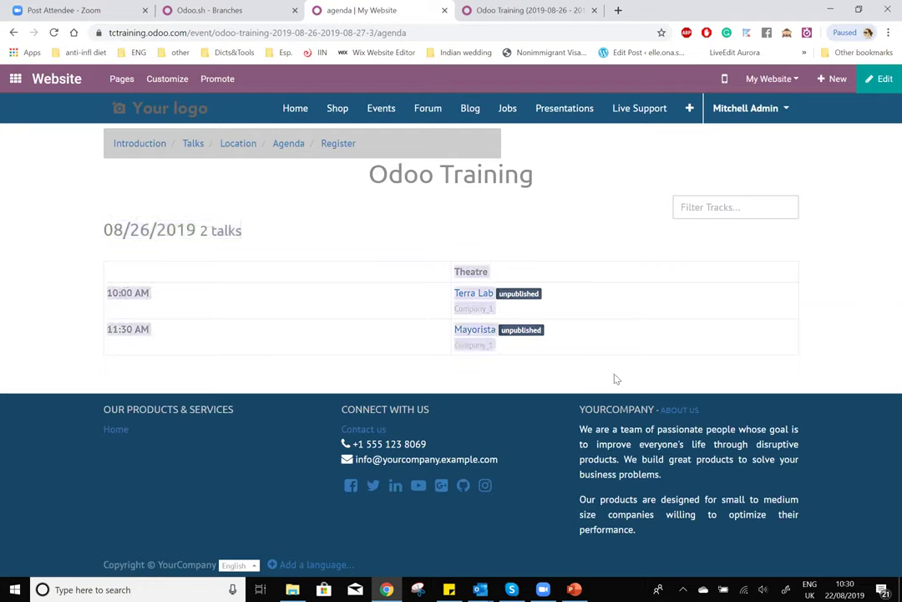
left_click(512, 390)
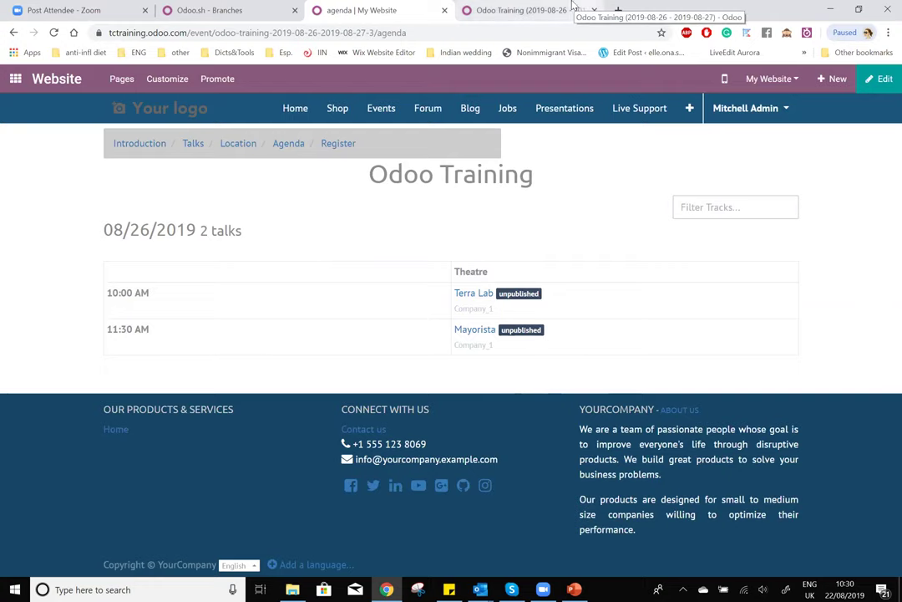
- Open the Odoo Training event's 2 tracks and start a new track
left_click(544, 6)
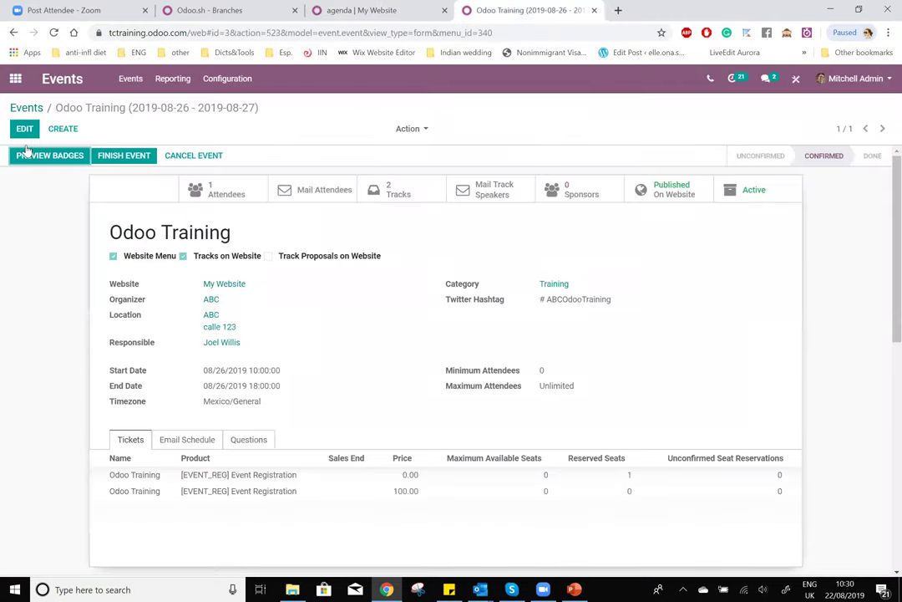
left_click(413, 182)
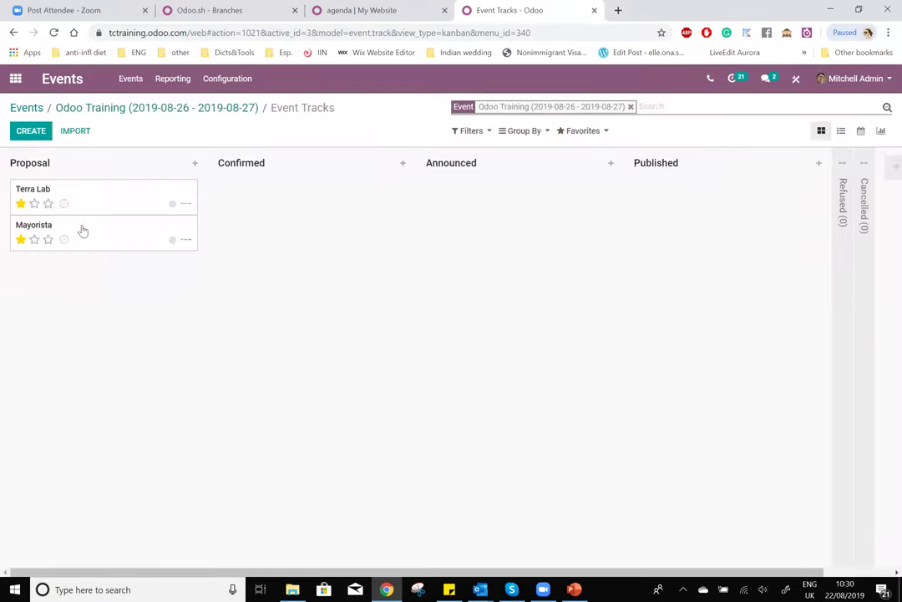
left_click(37, 134)
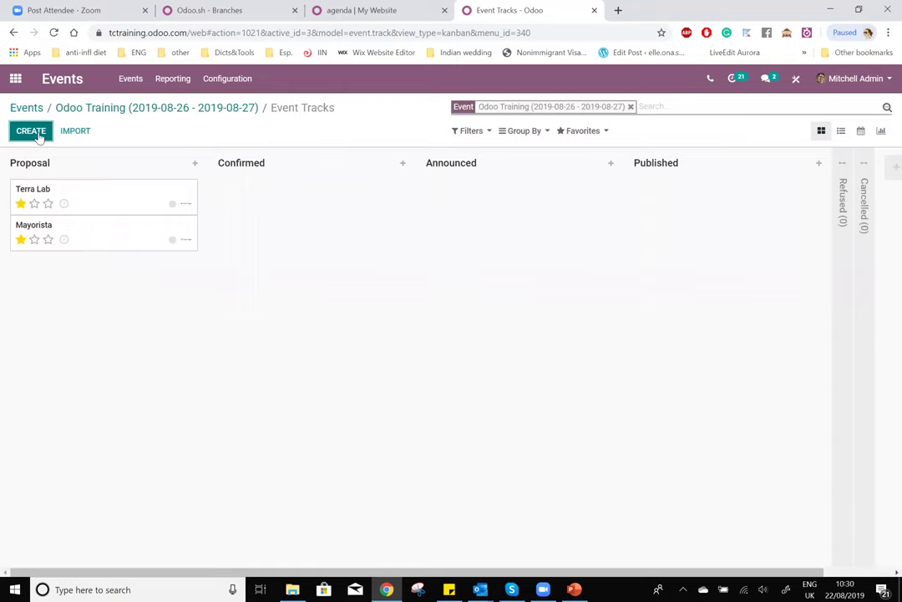
- Save a Cafeteria track with speaker Company_1 on 26 Aug 2019 in Lauzelle, tagged Business
left_click(254, 248)
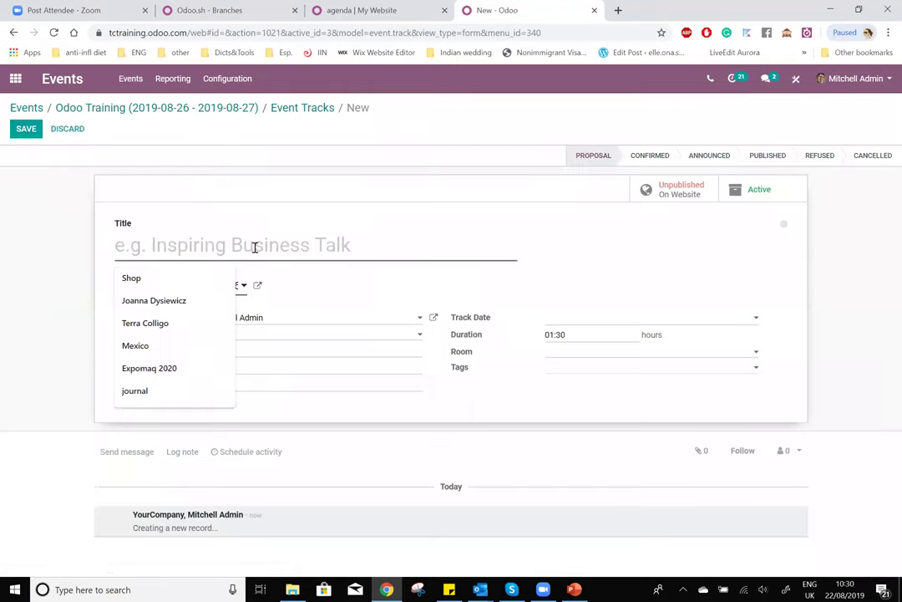
type("Cafeteria")
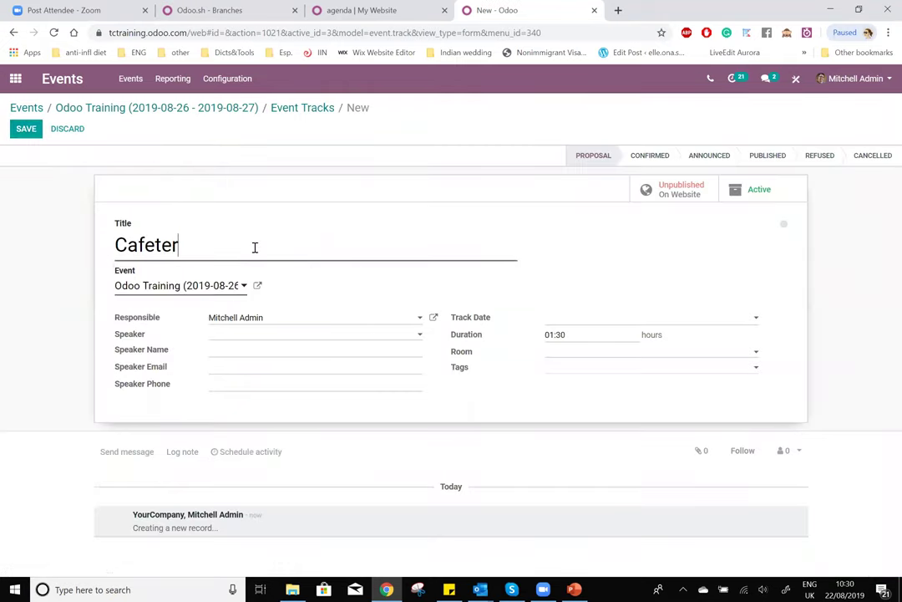
left_click(294, 335)
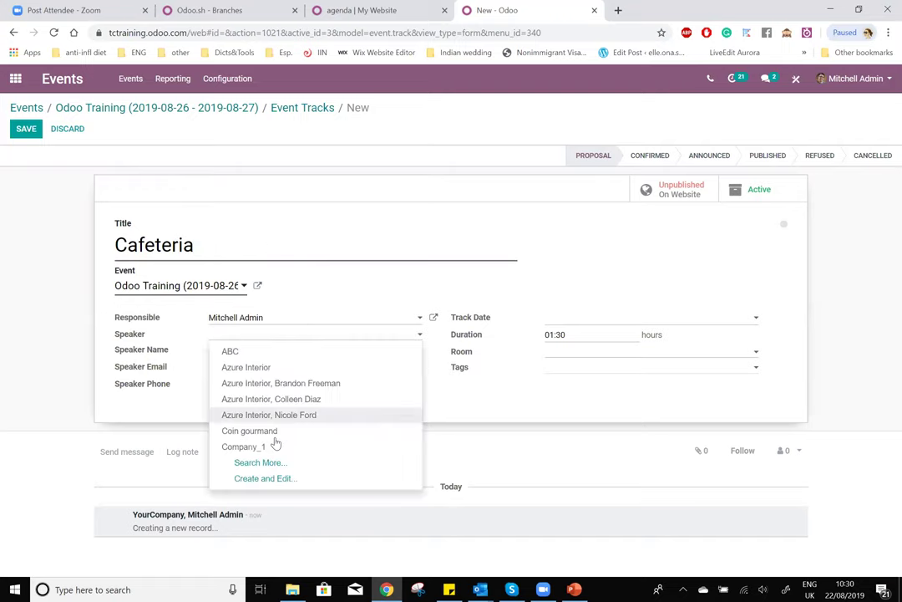
left_click(276, 442)
left_click(600, 319)
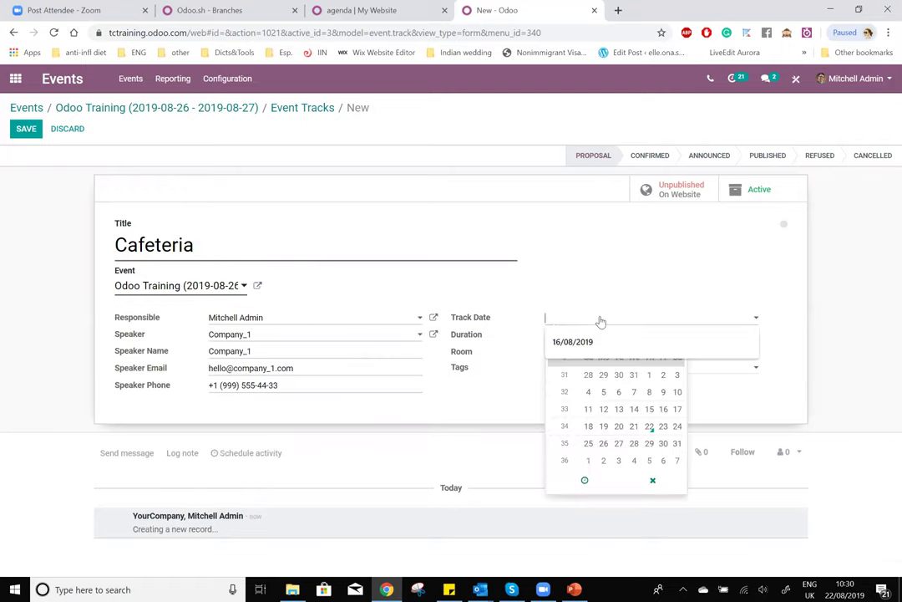
left_click(603, 444)
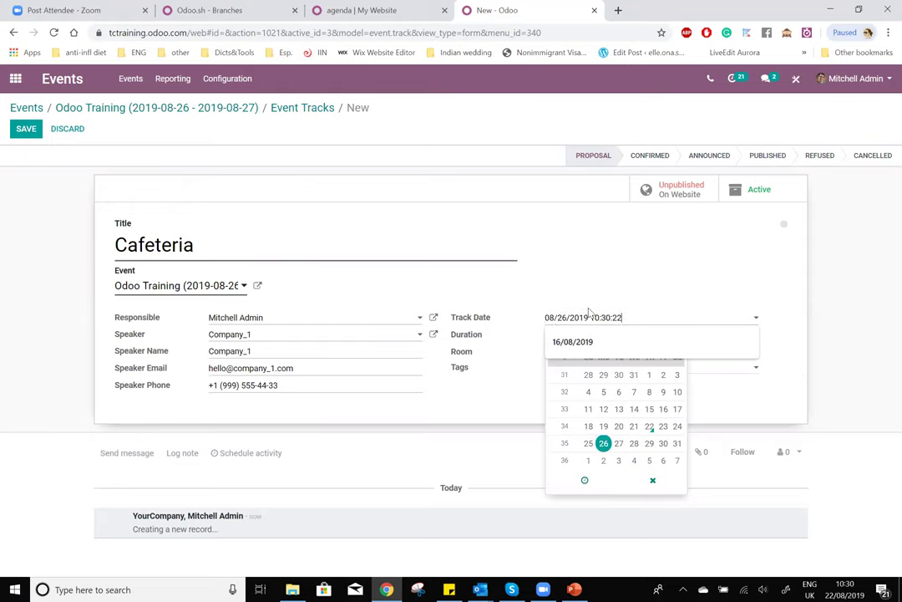
left_click(510, 348)
left_click(573, 358)
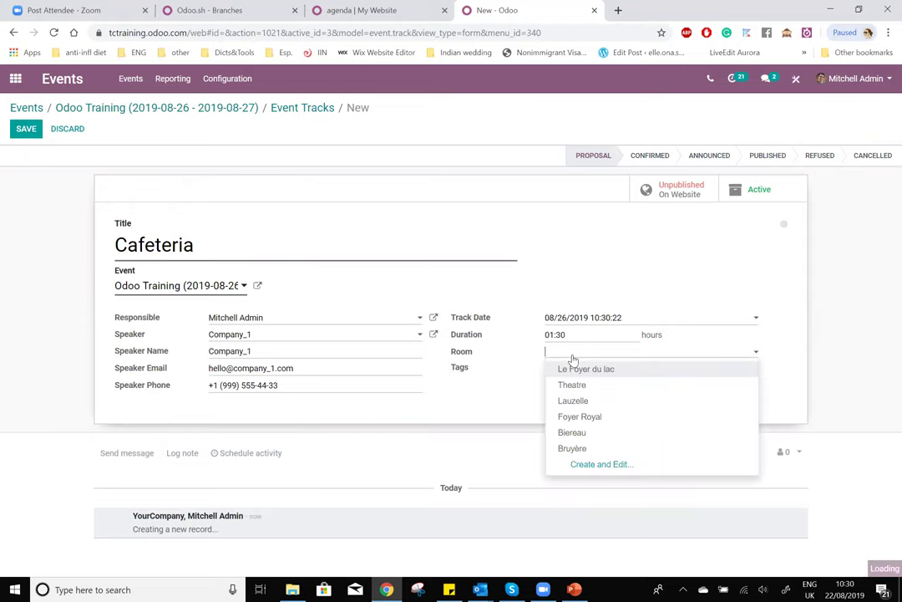
left_click(594, 398)
left_click(653, 370)
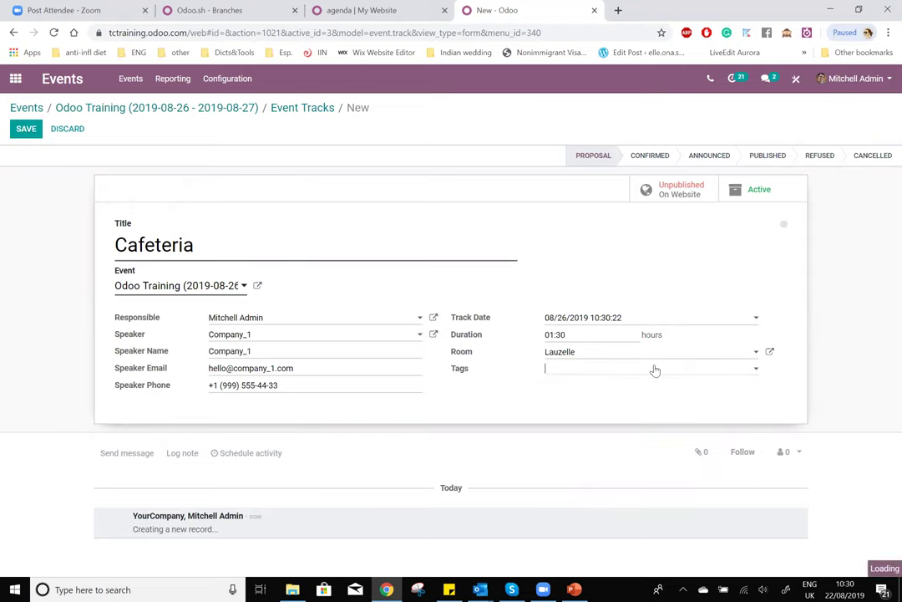
left_click(581, 385)
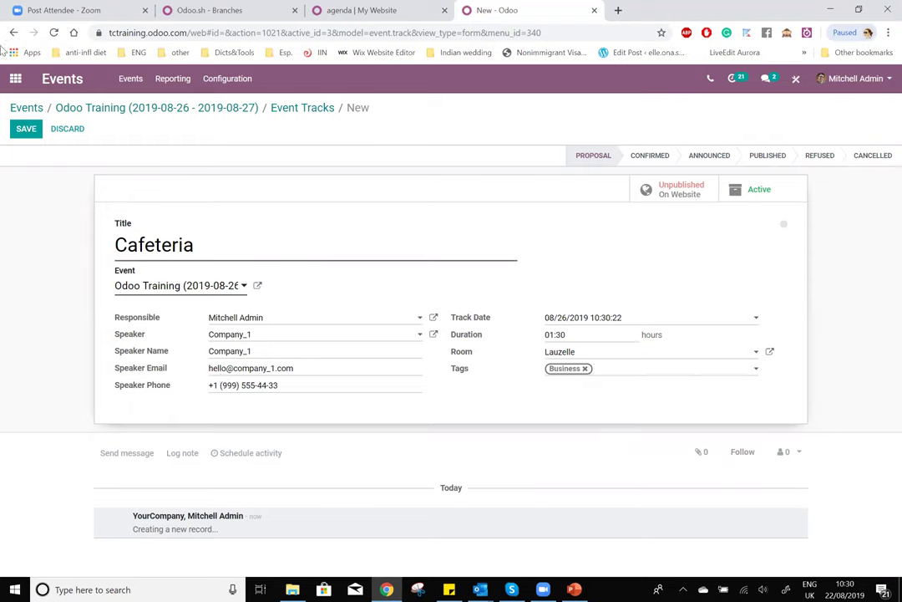
left_click(24, 130)
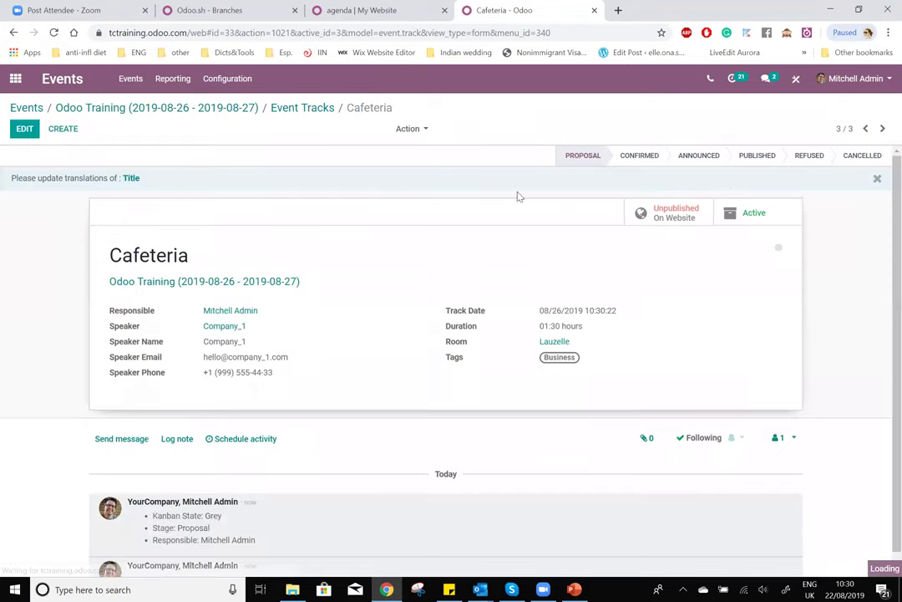
- Create a new track titled Eventos with speaker Company_1, leaving the responsible unchanged
left_click(61, 129)
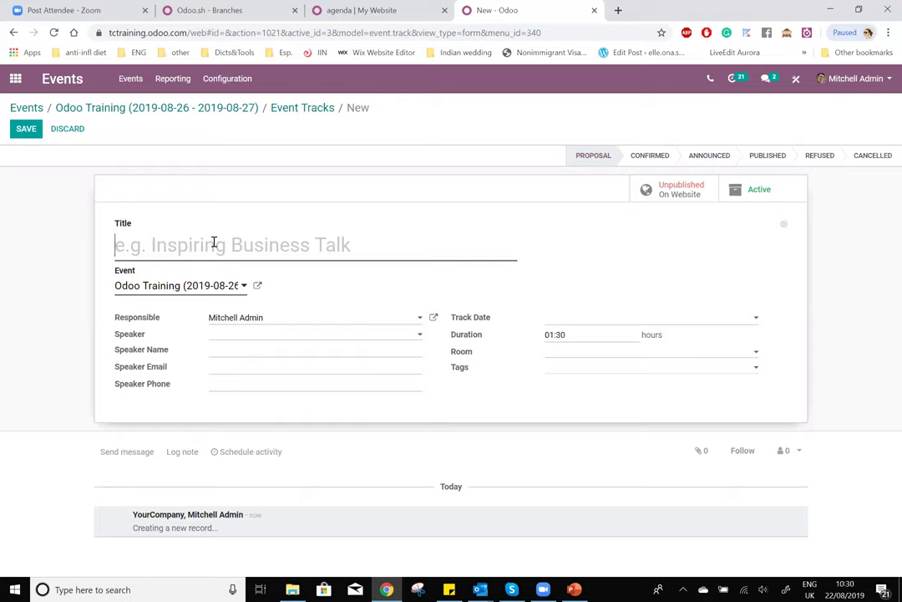
type("Eventops")
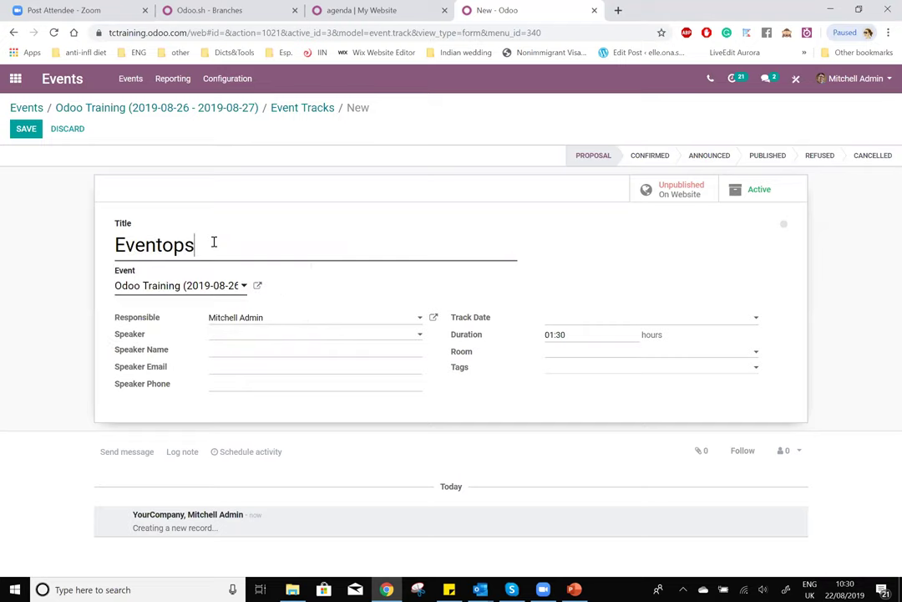
key("BackSpace")
key("BackSpace")
type("s")
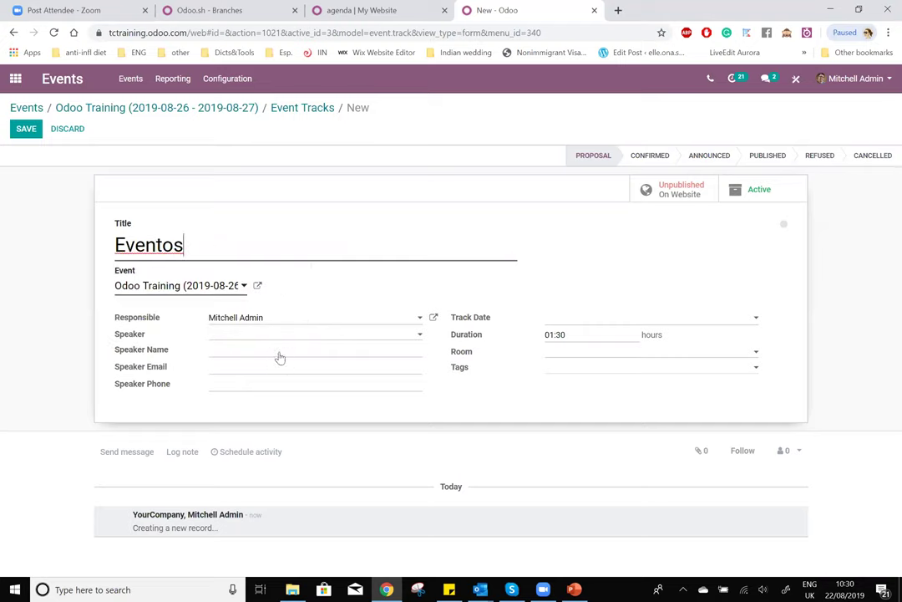
left_click(258, 321)
left_click(258, 341)
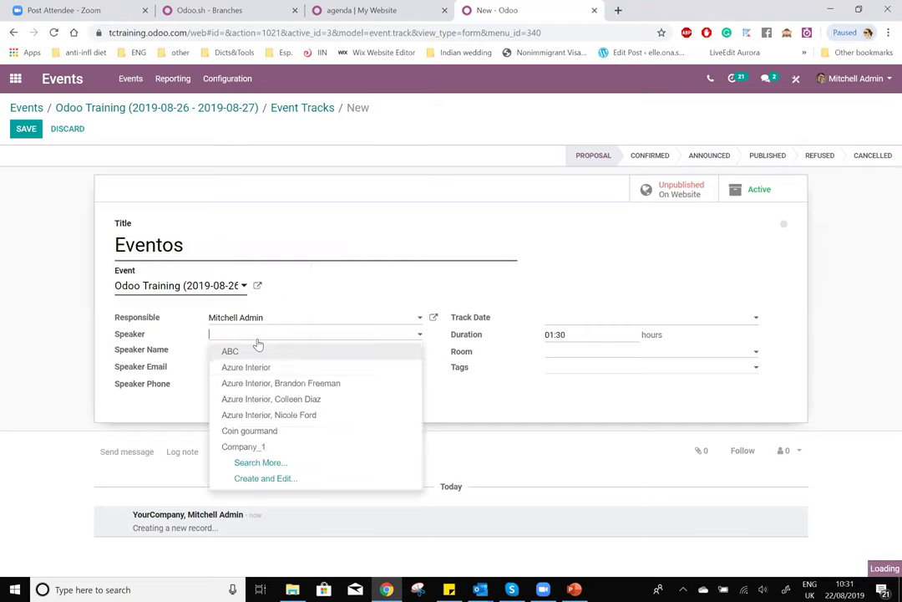
left_click(235, 448)
- Set the Eventos track date to 26 August 2019 at 12:00
left_click(565, 319)
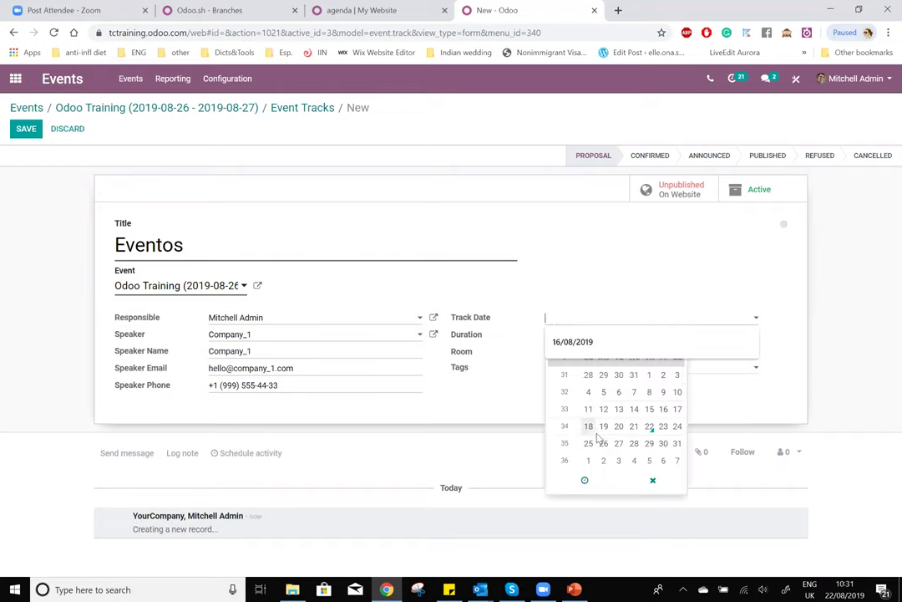
left_click(603, 443)
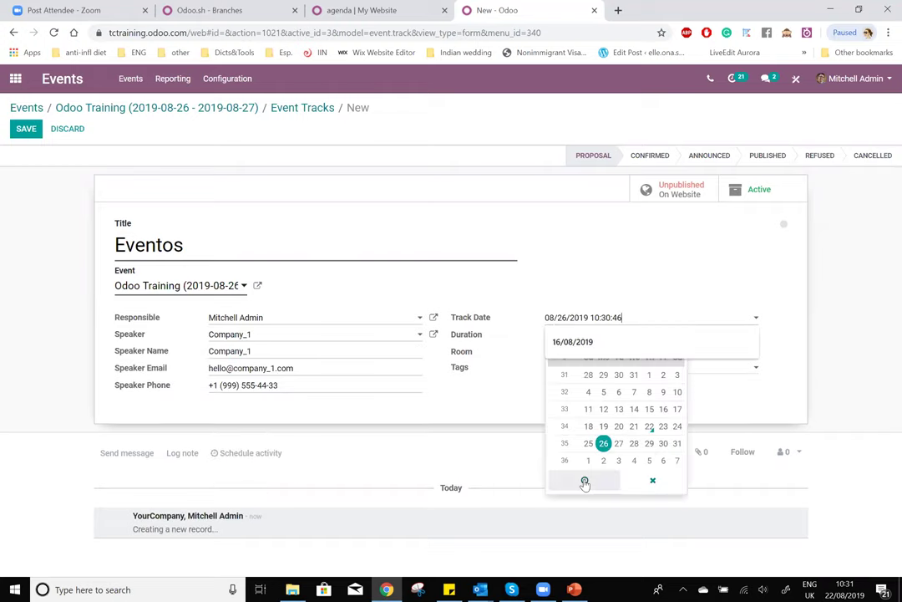
left_click(584, 479)
left_click(573, 425)
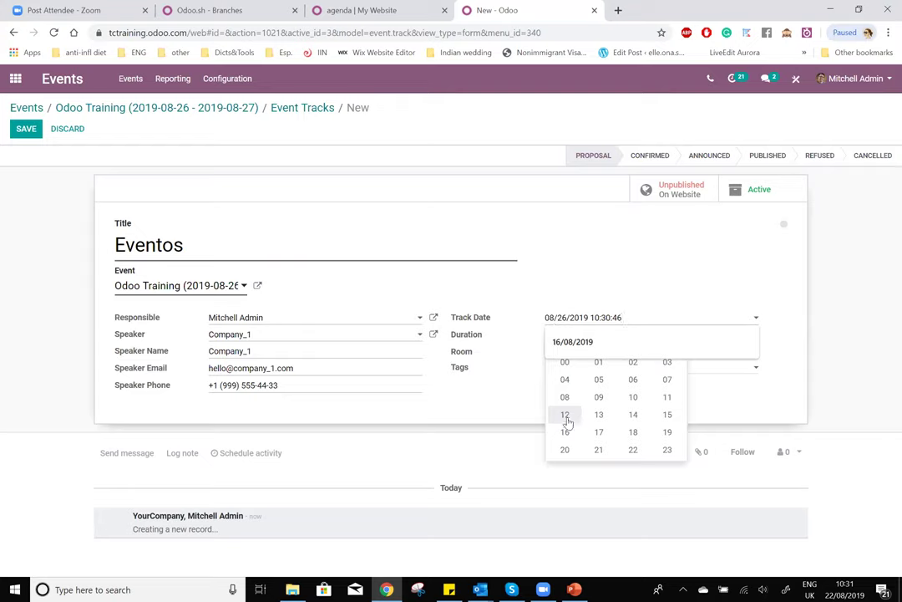
left_click(568, 417)
left_click(621, 422)
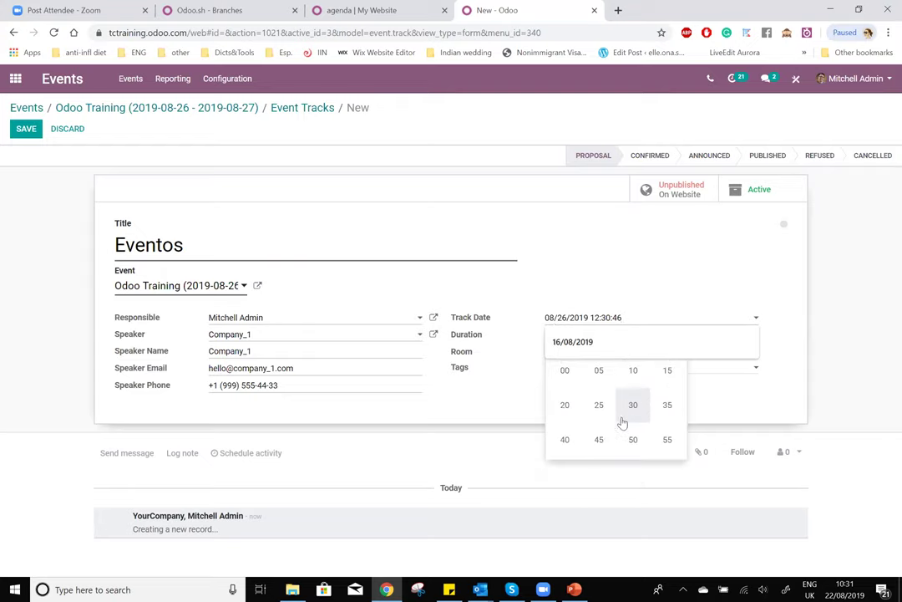
left_click(568, 376)
left_click(831, 374)
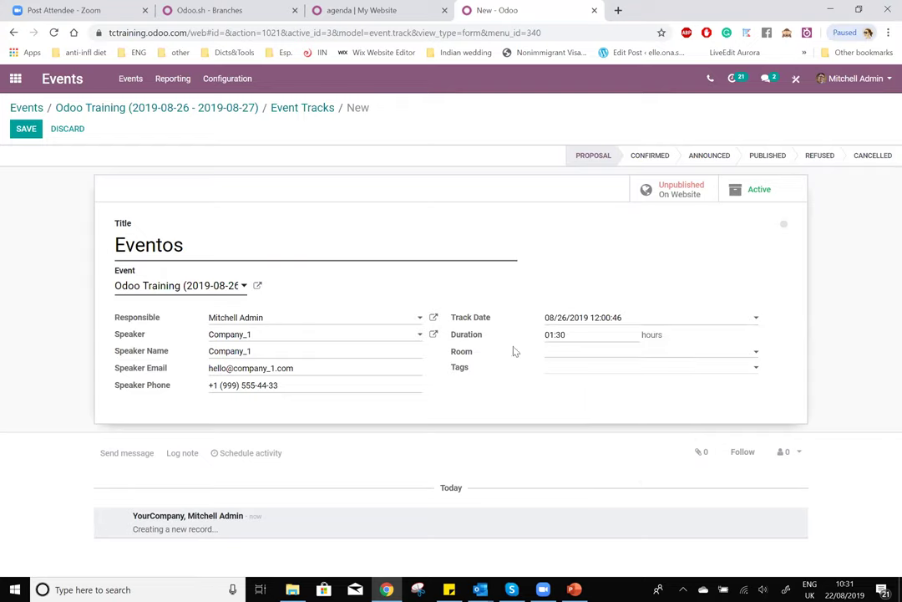
- Tag Eventos as Business, save it, and switch to the website agenda
left_click(483, 379)
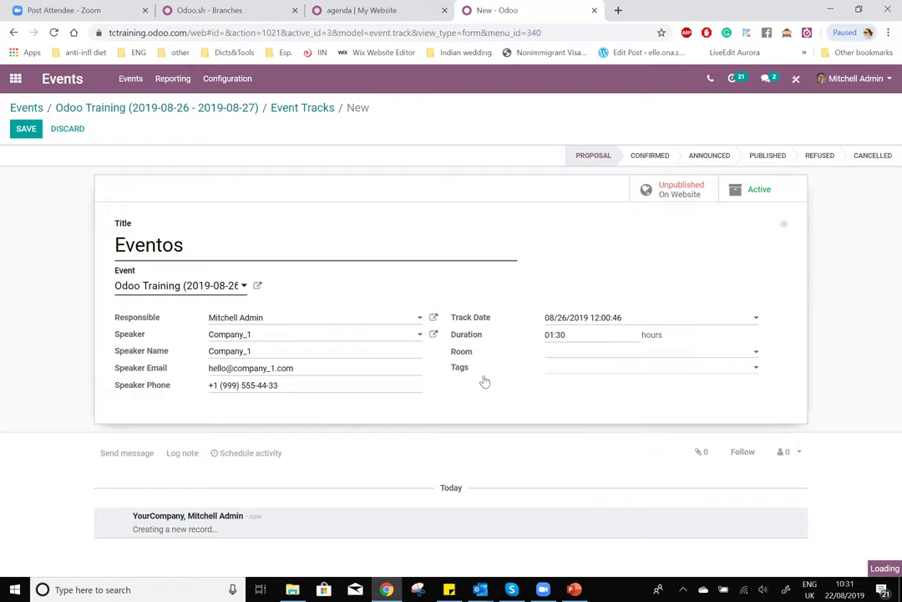
left_click(33, 131)
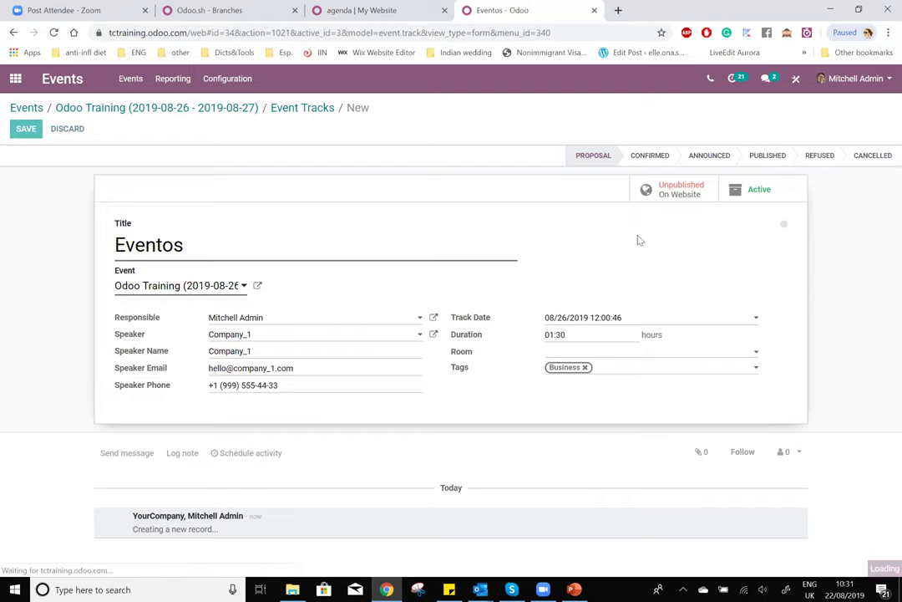
left_click(360, 10)
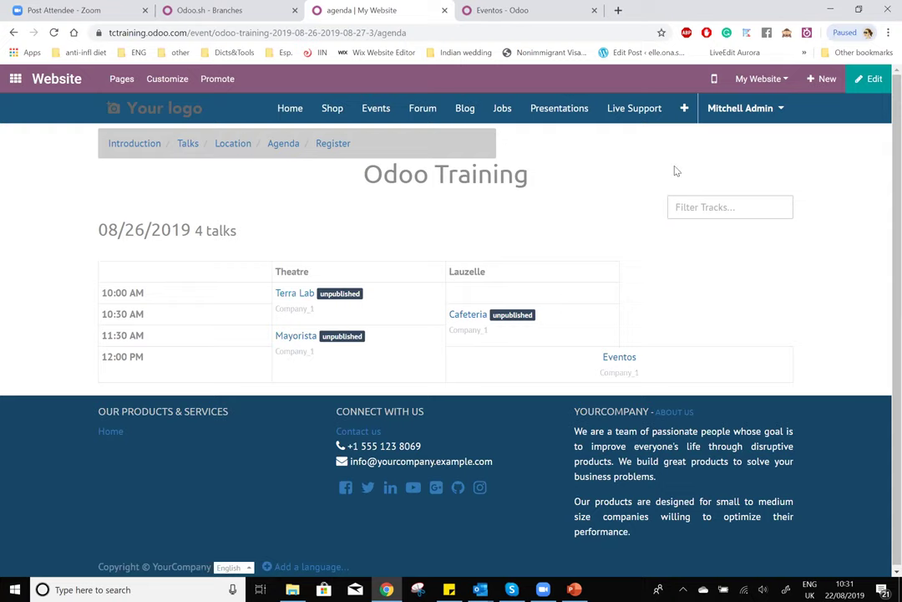
- Return to the Eventos track record in the backend
left_click(270, 7)
- Move the Eventos track start to 14:00 on 08/26/2019, save, and reload the agenda
left_click(501, 10)
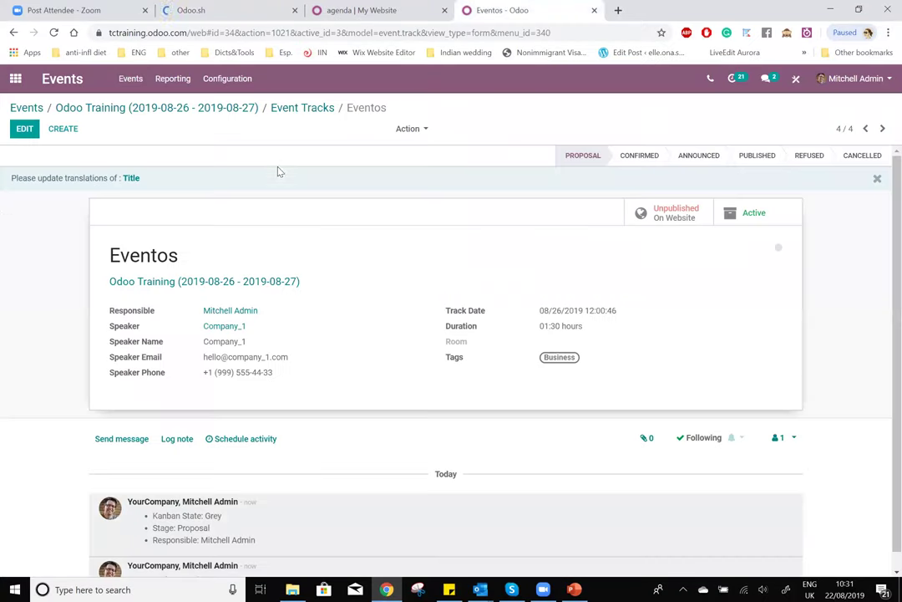
key("alt+a")
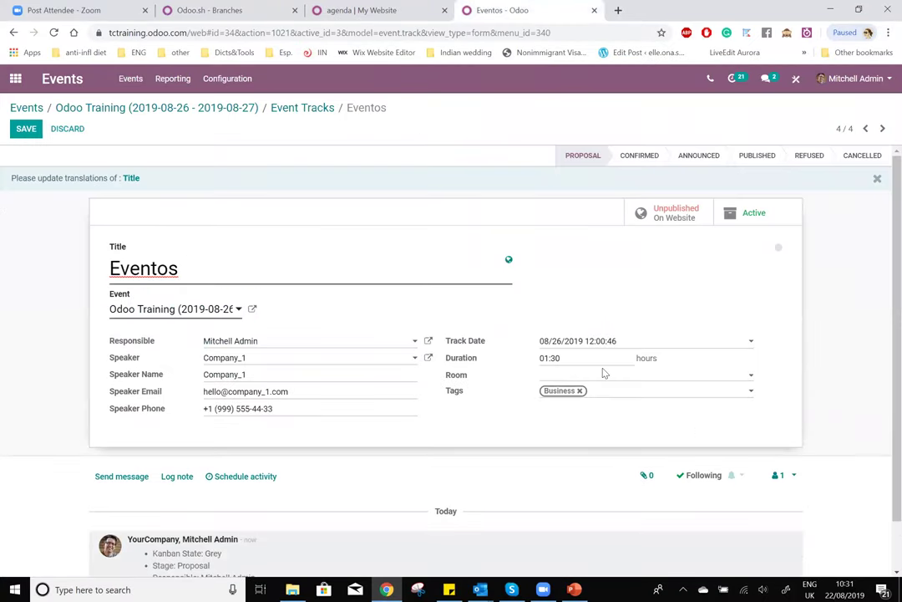
left_click(600, 341)
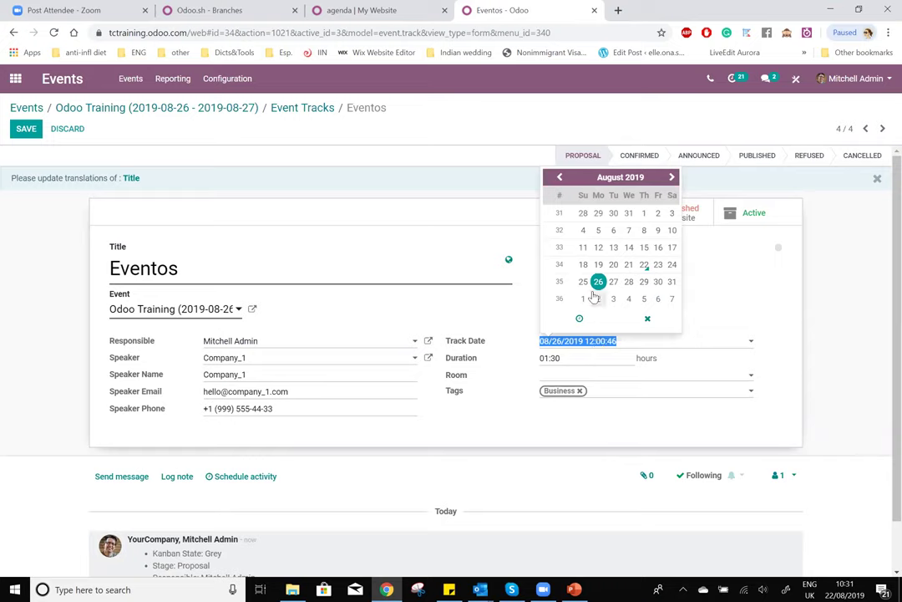
left_click(579, 318)
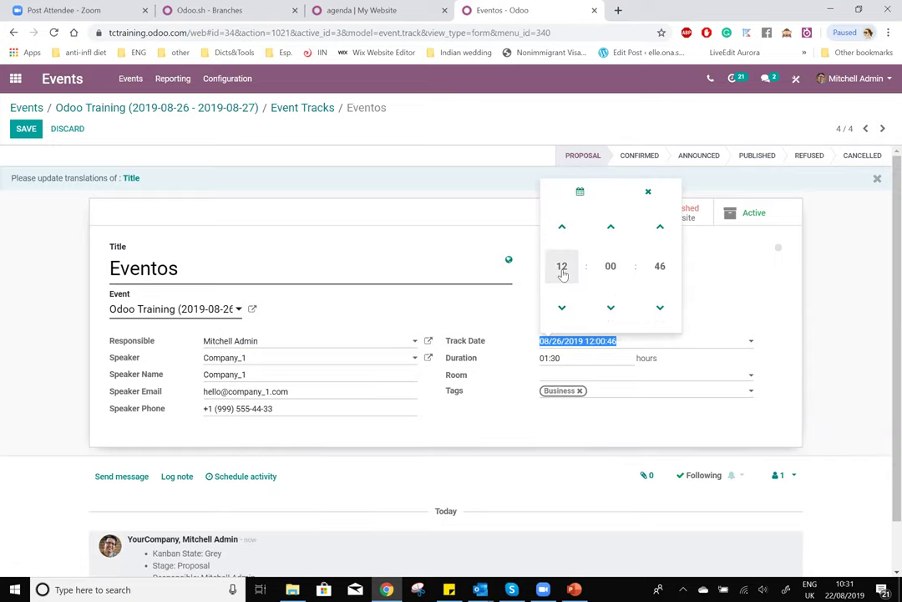
left_click(563, 270)
left_click(631, 286)
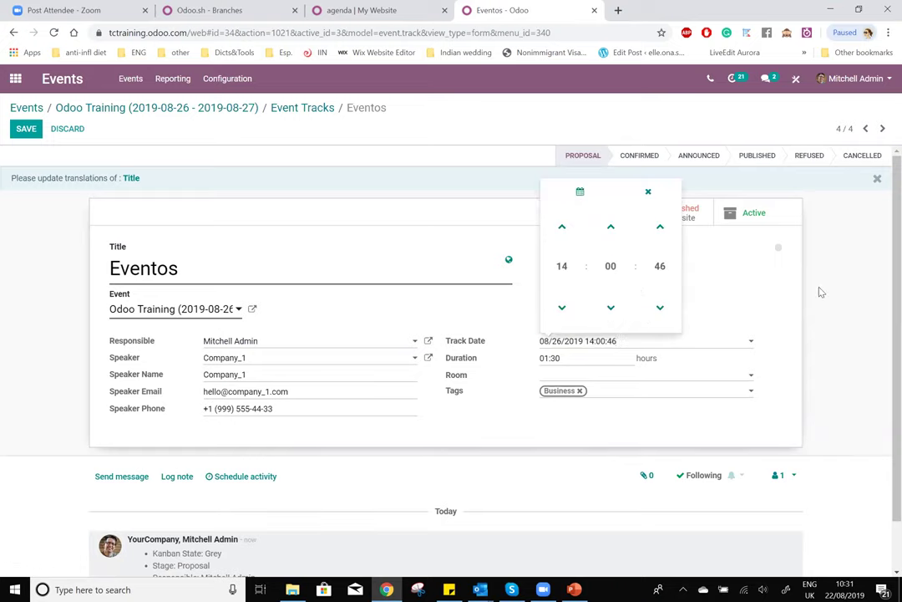
left_click(862, 304)
left_click(26, 128)
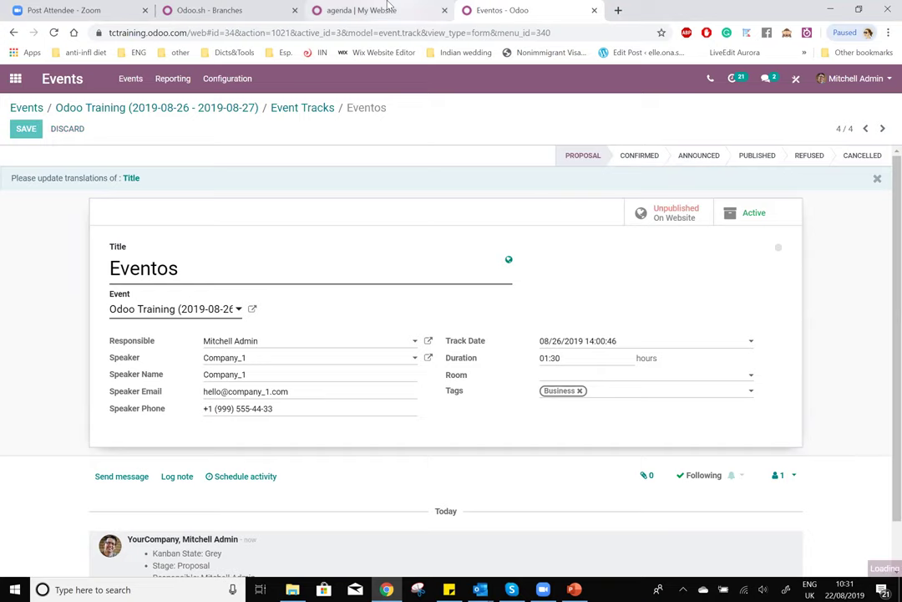
key("ctrl+shift+Tab")
key("F5")
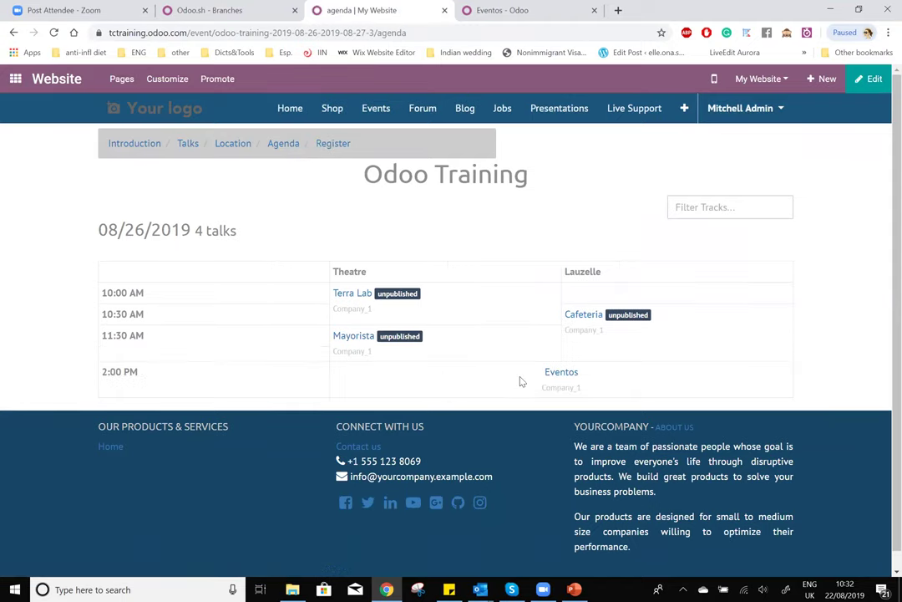
- Check the agenda's Eventos talk at 2:00 PM and the Theatre and Lauzelle room headings
left_click_drag(514, 366, 618, 397)
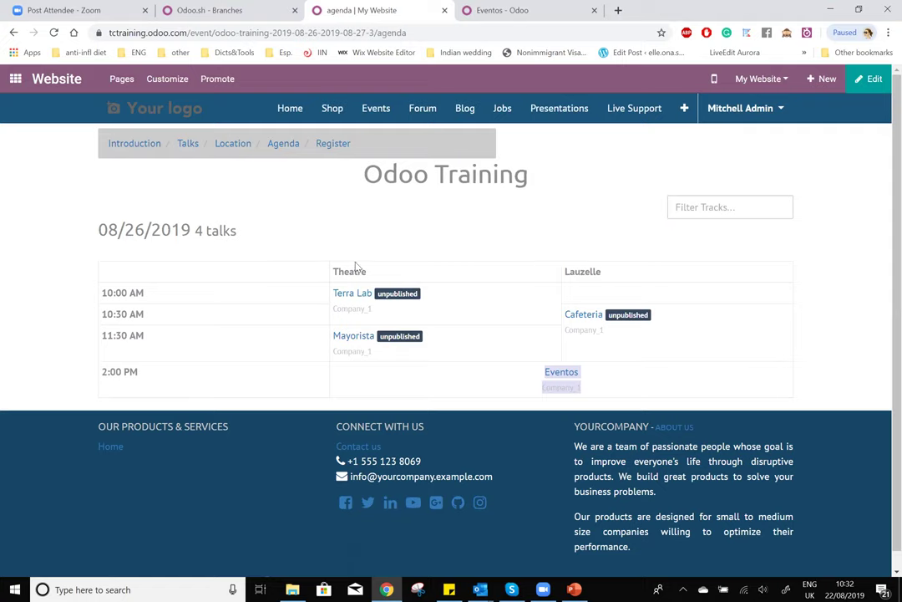
left_click_drag(337, 267, 693, 268)
left_click(693, 267)
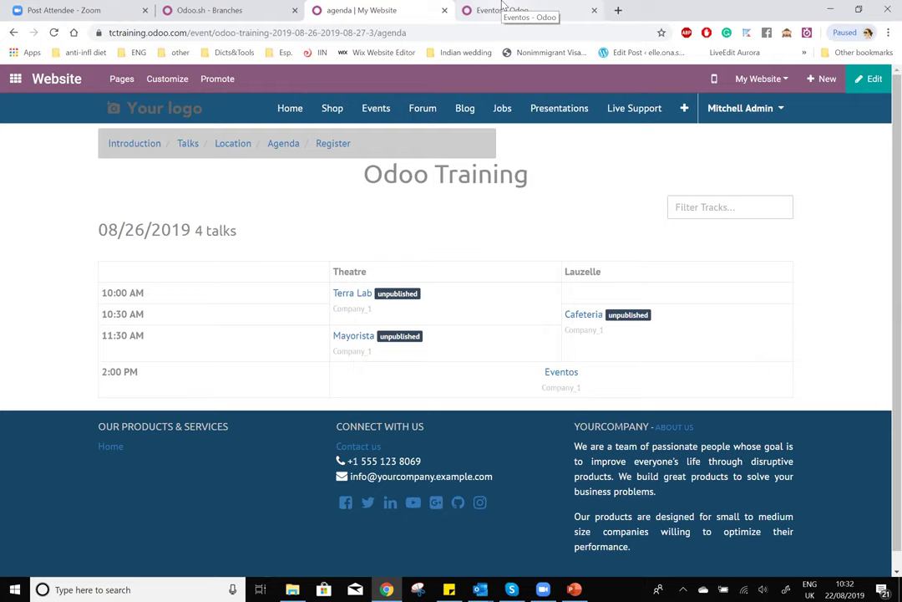
- On the Event Tracks board, colour the Terra Lab and Cafeteria cards red
left_click(502, 9)
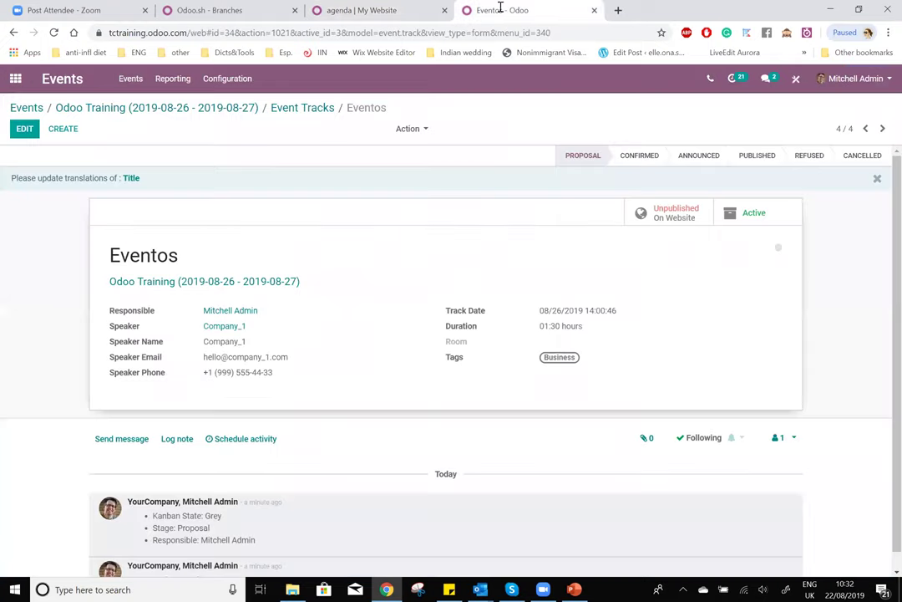
left_click(294, 107)
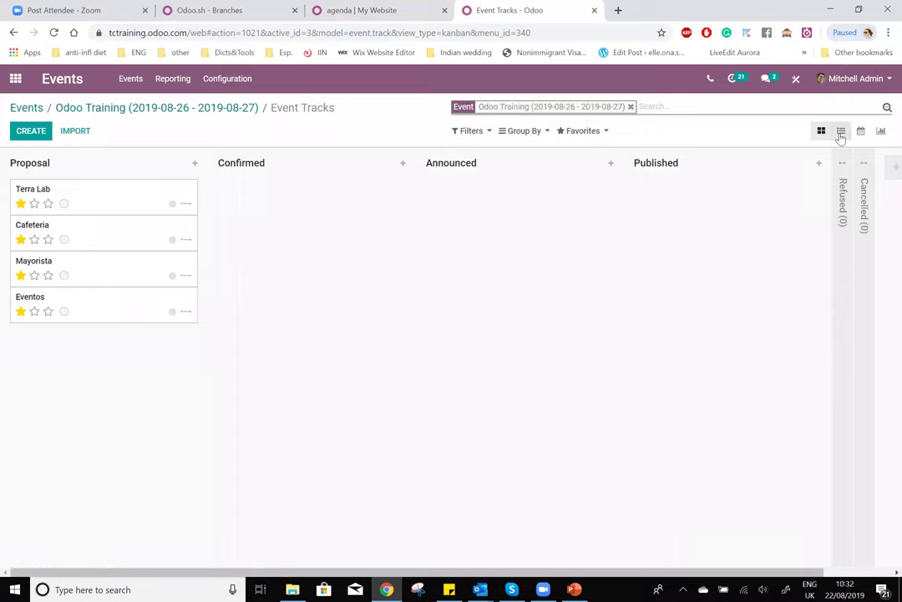
left_click(192, 188)
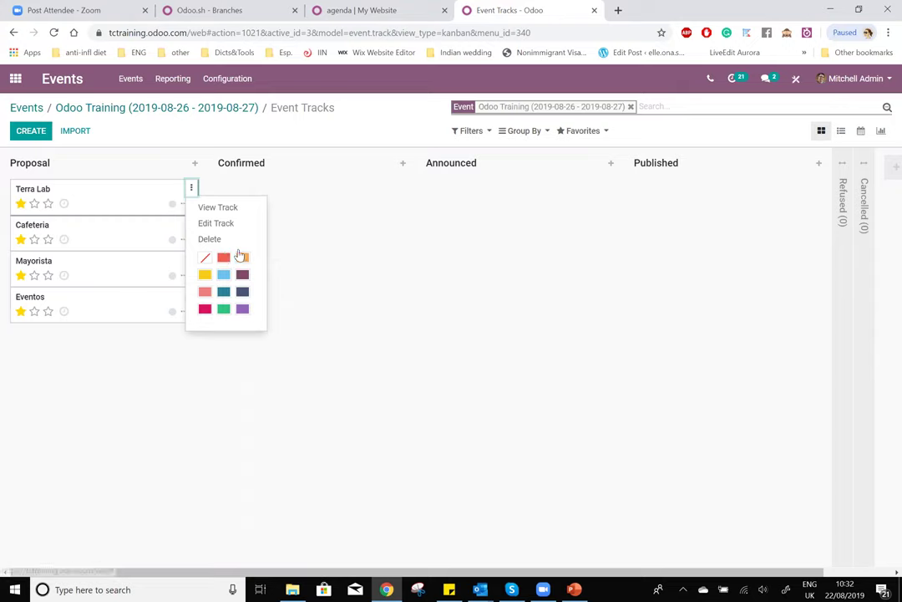
left_click(224, 261)
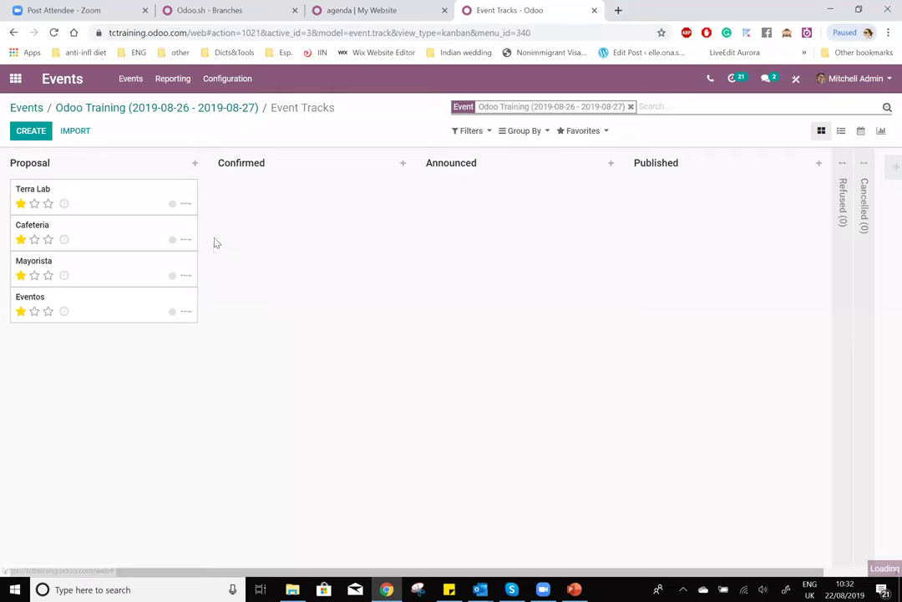
left_click(192, 225)
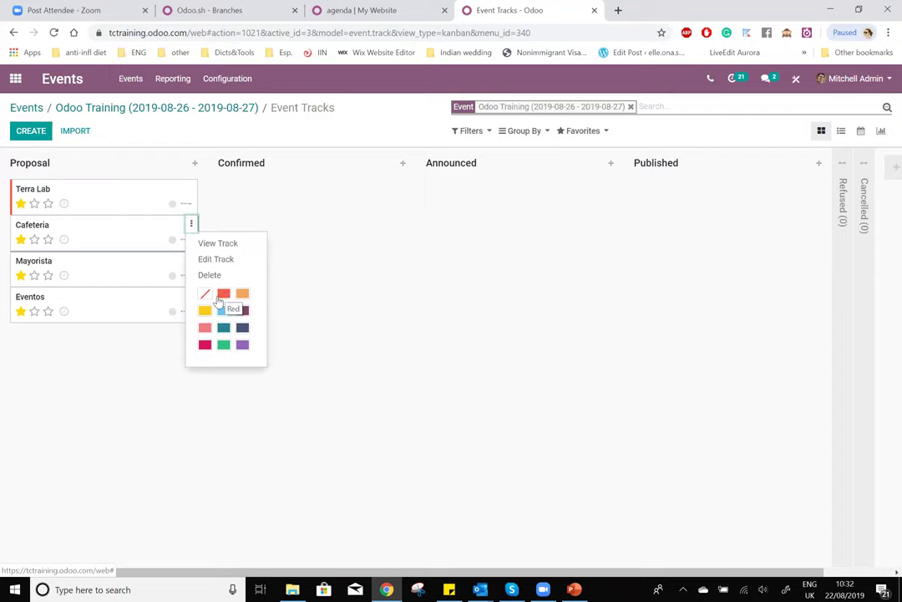
left_click(224, 296)
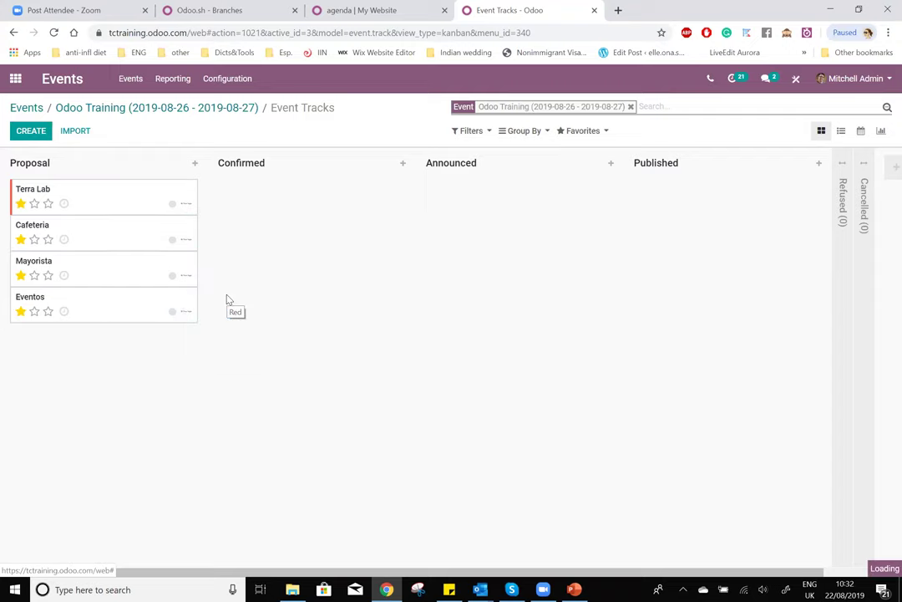
- Colour the Mayorista and Eventos cards green, then reload the website agenda
left_click(190, 264)
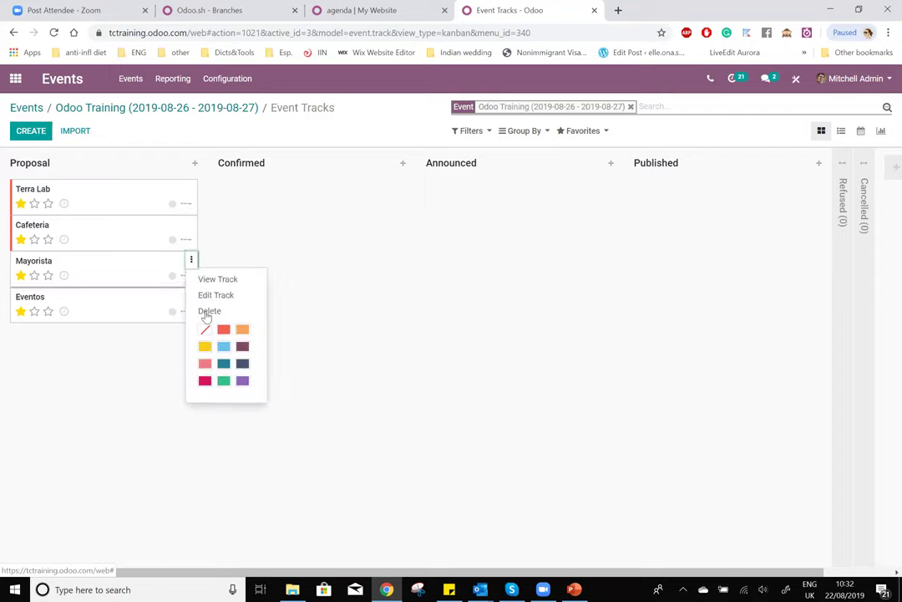
left_click(224, 380)
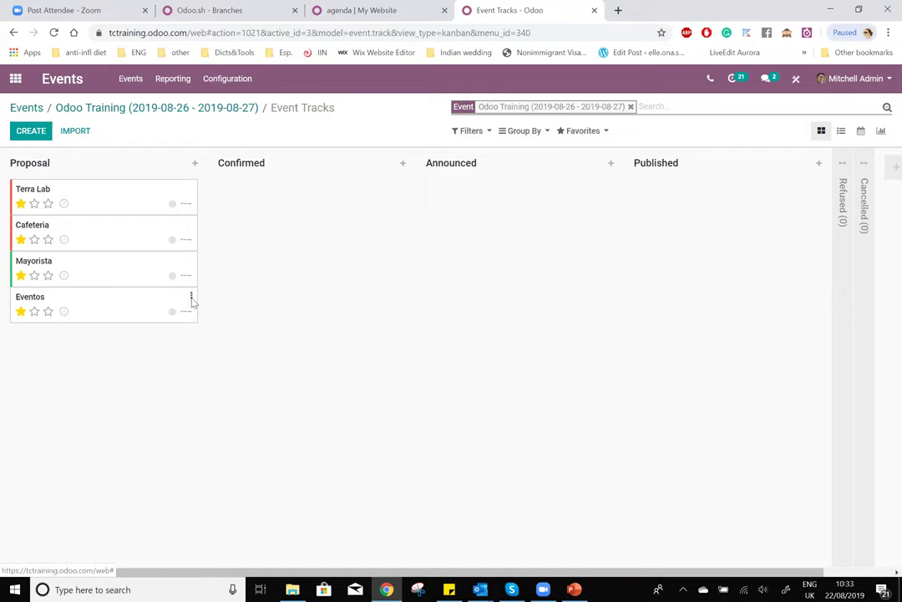
left_click(191, 297)
left_click(223, 416)
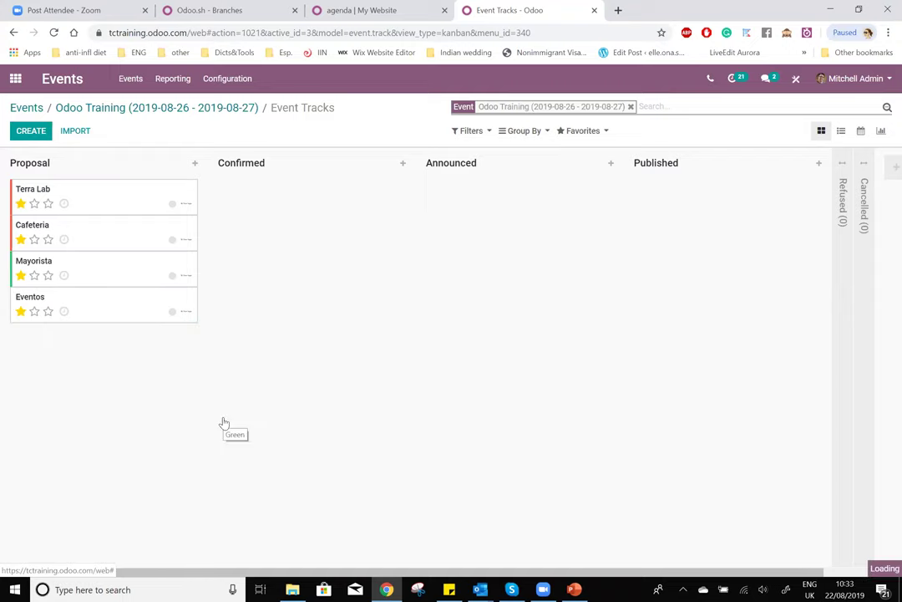
left_click(383, 10)
left_click(56, 32)
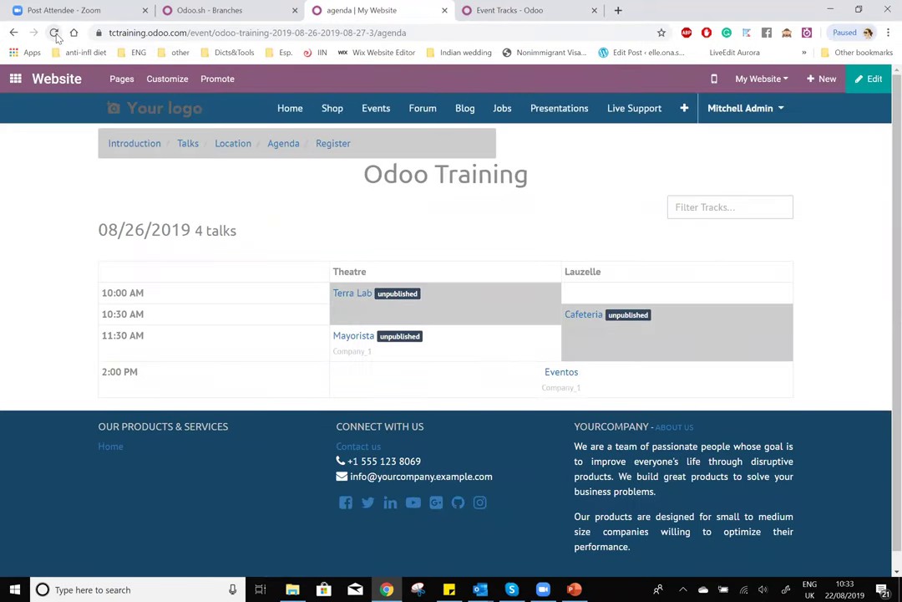
- Reload the Odoo Training agenda so the new track colours appear
left_click(53, 33)
- Colour the Eventos and Mayorista track cards dark teal
left_click(518, 11)
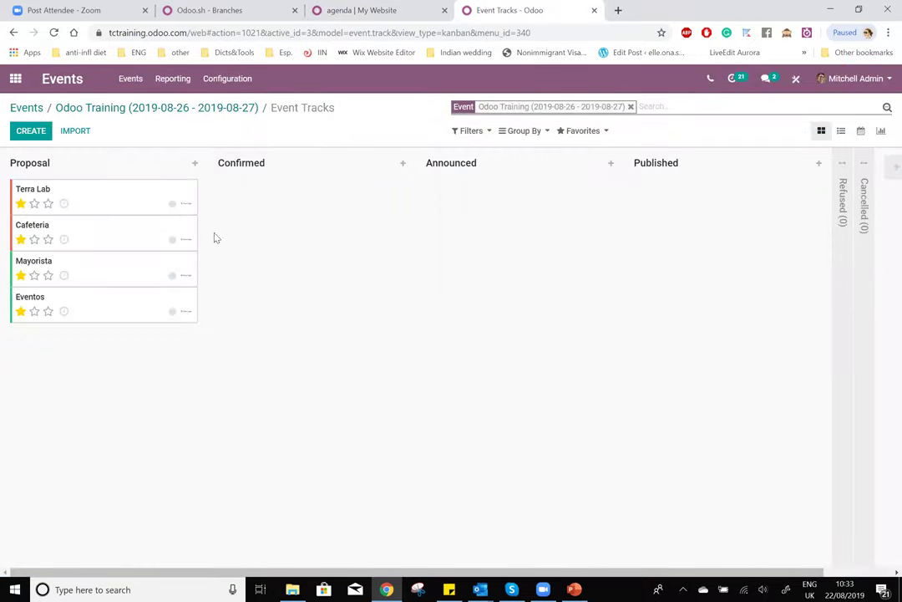
left_click(191, 295)
left_click(487, 247)
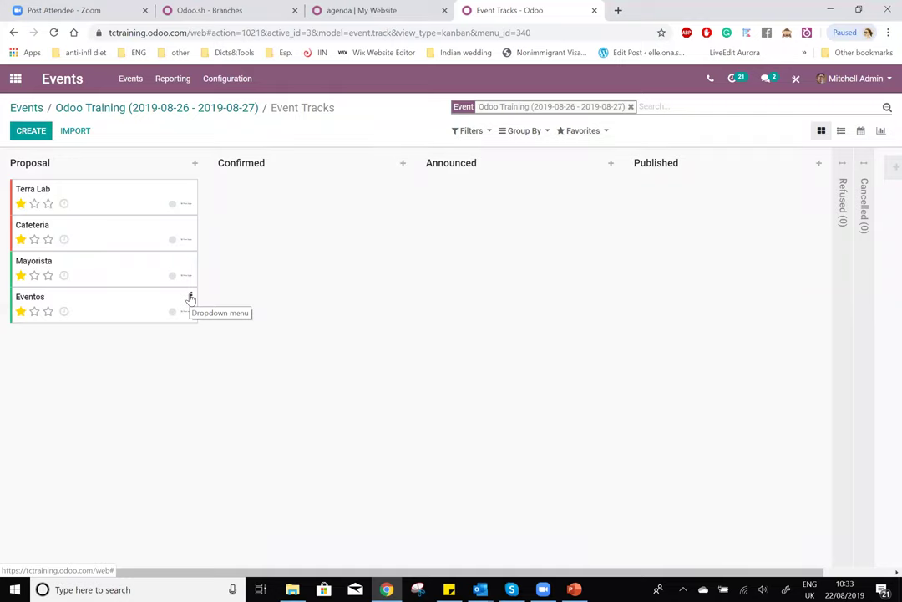
left_click(191, 297)
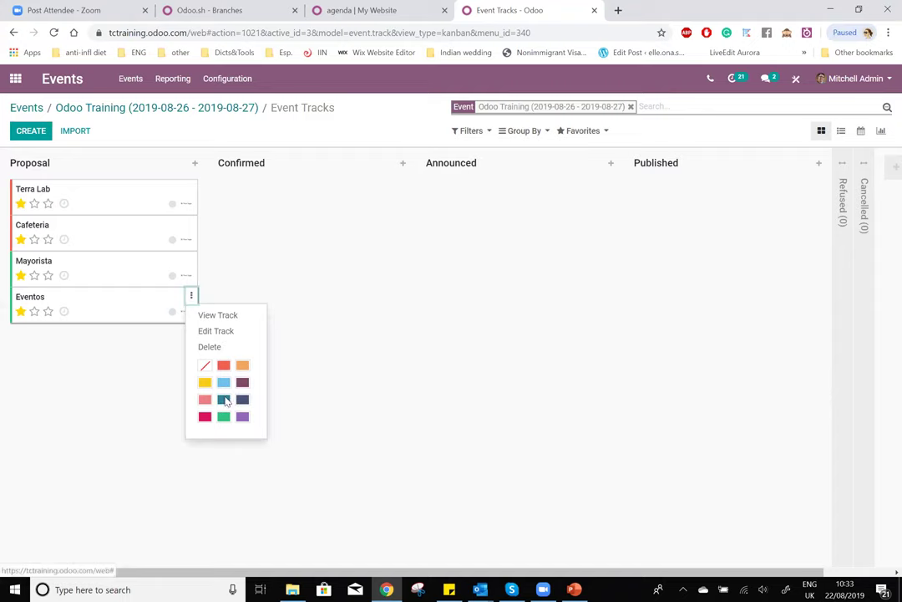
left_click(223, 399)
left_click(192, 261)
left_click(222, 365)
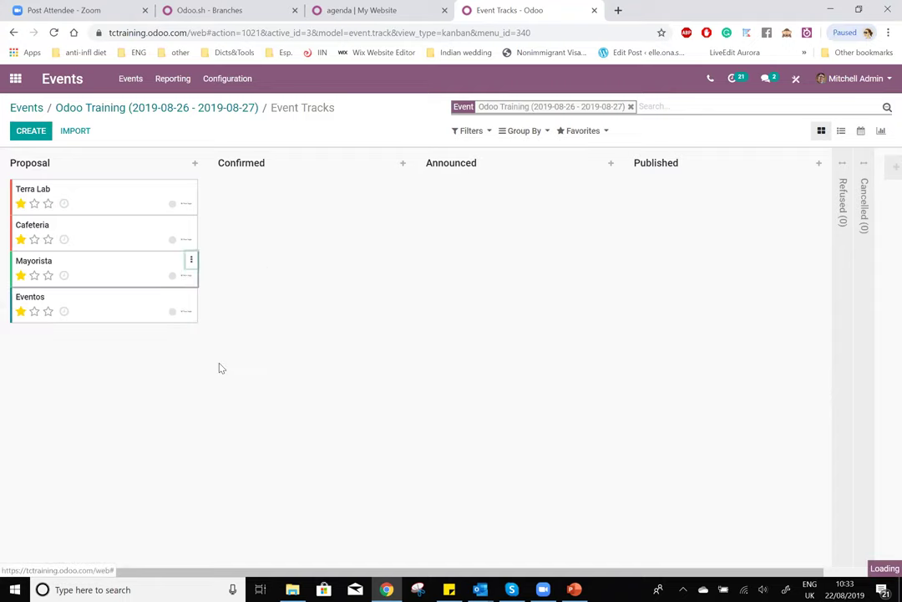
- Colour the Cafeteria and Terra Lab track cards crimson
left_click(190, 225)
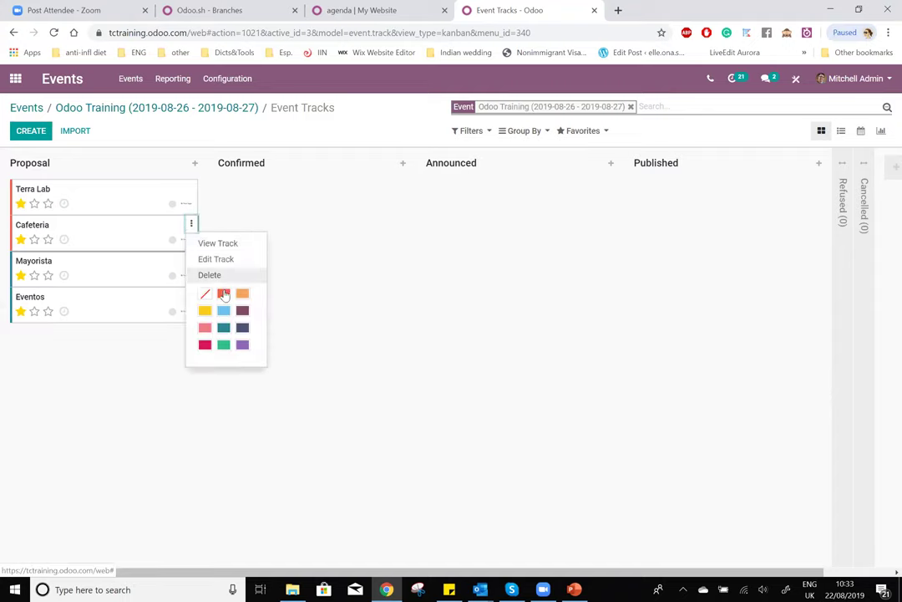
left_click(205, 344)
left_click(193, 188)
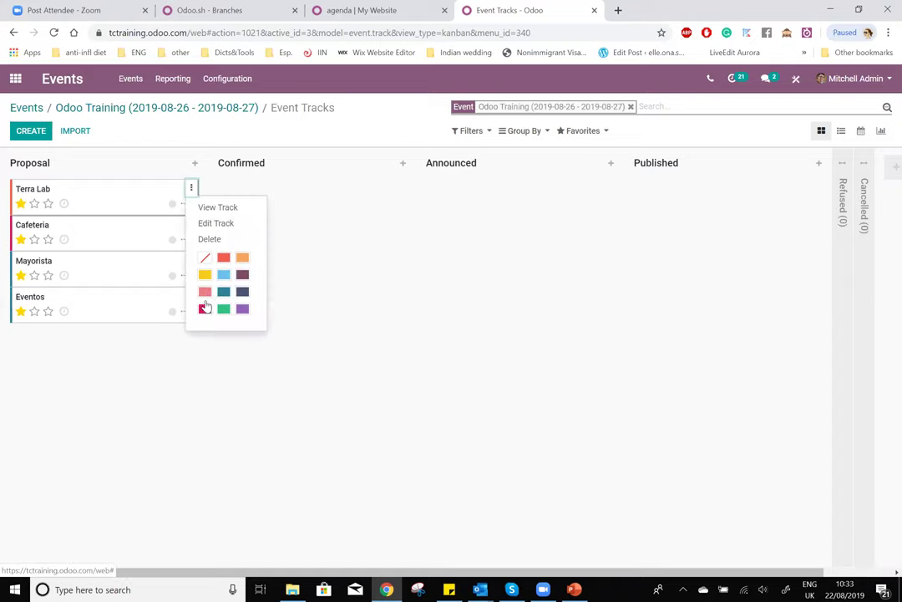
left_click(203, 308)
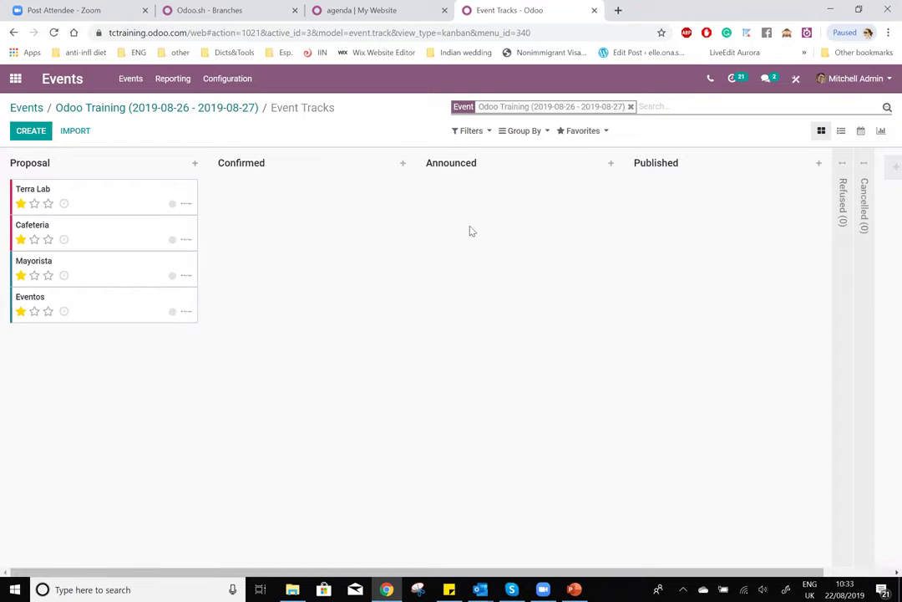
- Reload the website agenda to see the blue and pink talks, then return to the tracks board
key("ctrl+shift+Tab")
left_click(54, 33)
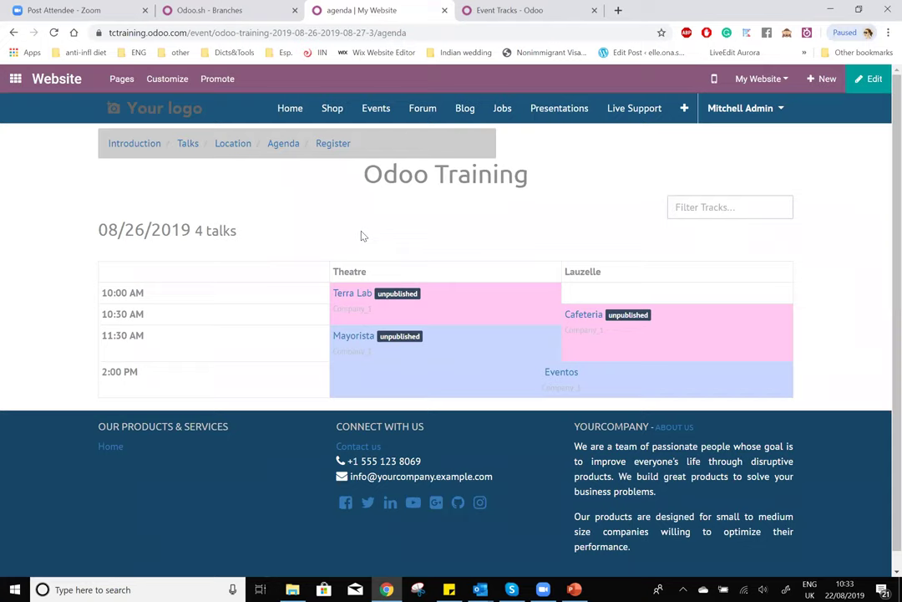
left_click(465, 10)
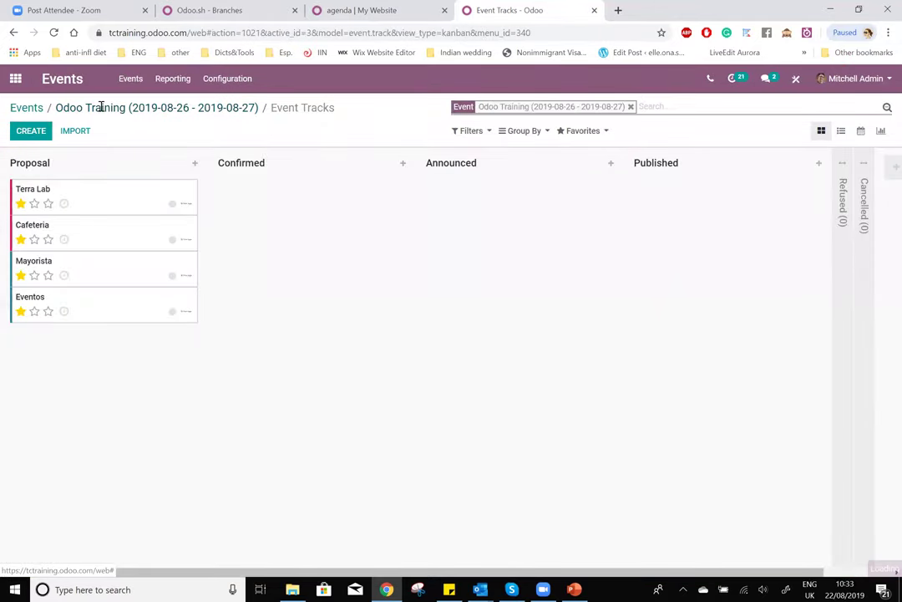
left_click(101, 107)
- Tick Track Proposals on Website for Odoo Training and save the event
key("alt+a")
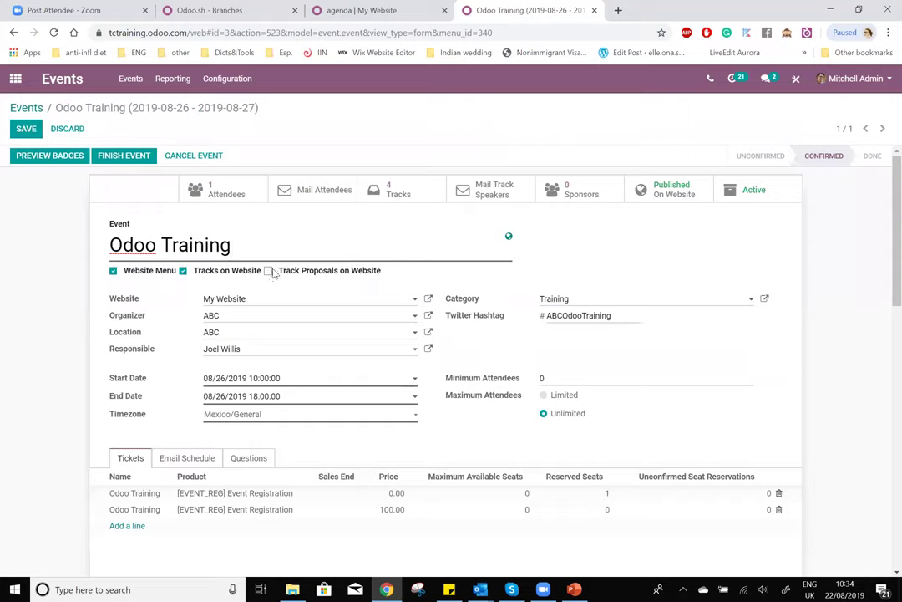
left_click(268, 271)
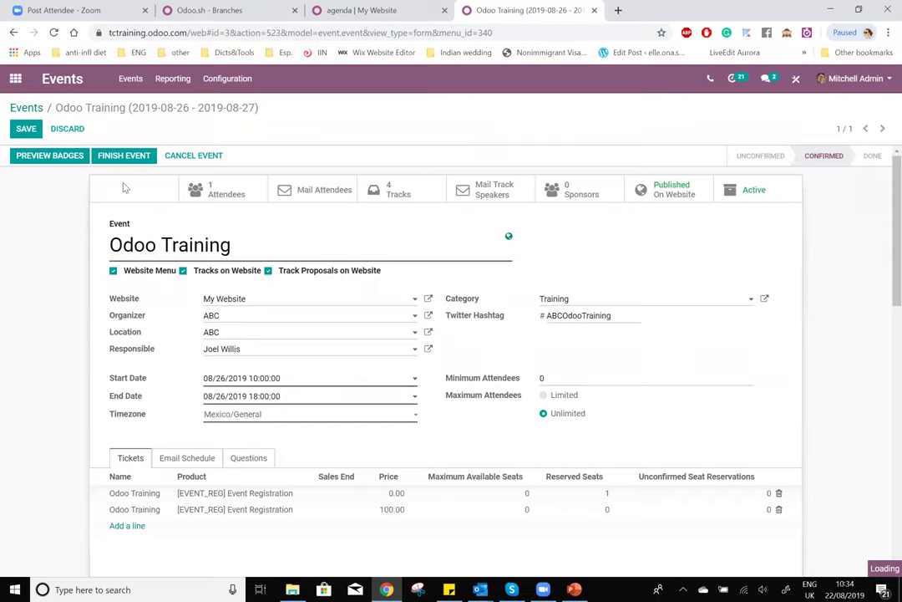
left_click(31, 128)
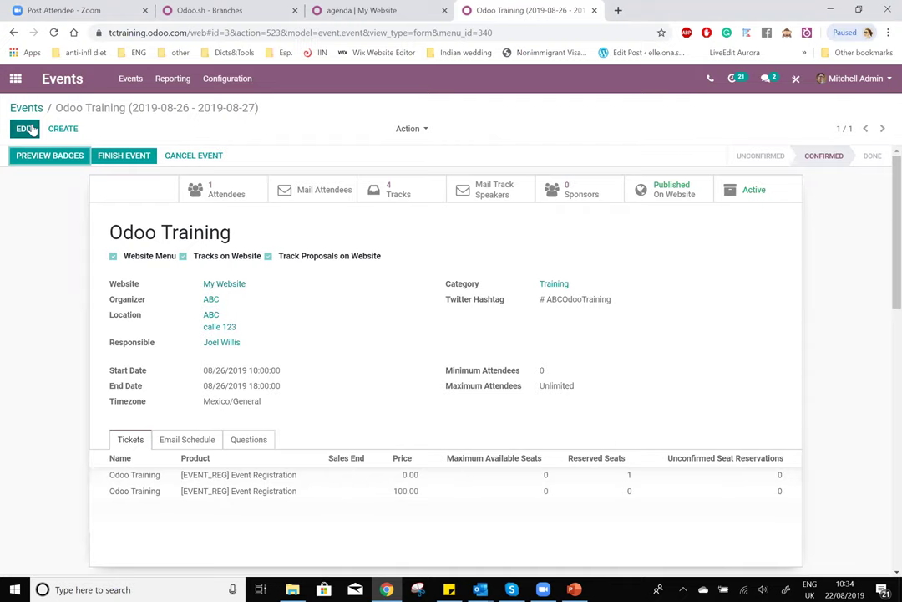
left_click(359, 10)
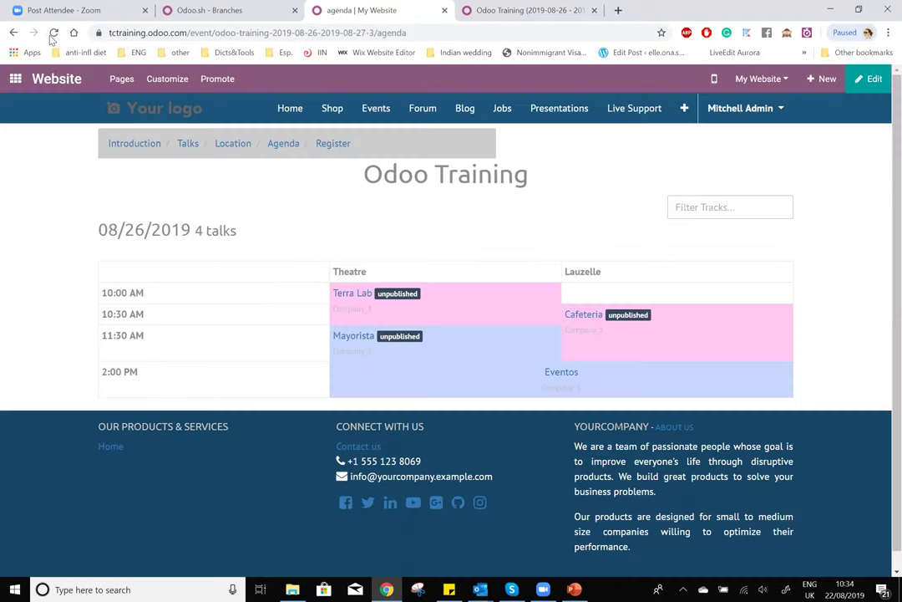
- Open the Talk Proposals page and enter the speaker's name, e-mail address and phone number
left_click(52, 37)
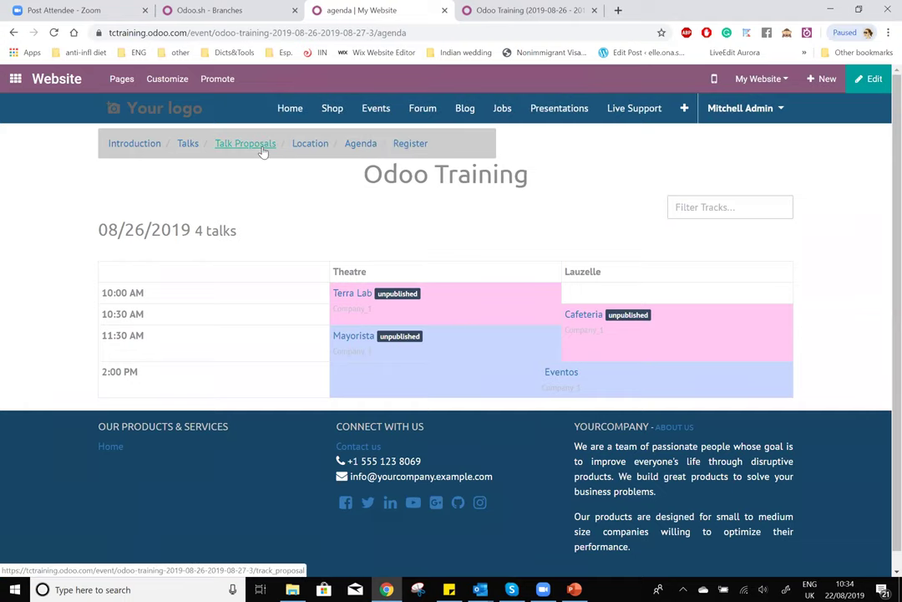
left_click(262, 148)
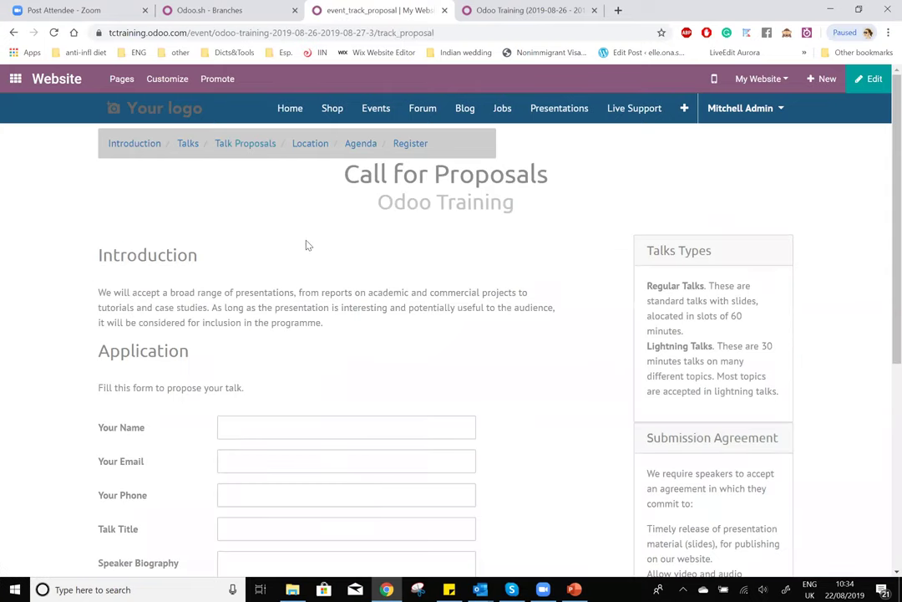
scroll(306, 303, "down", 1)
left_click(304, 367)
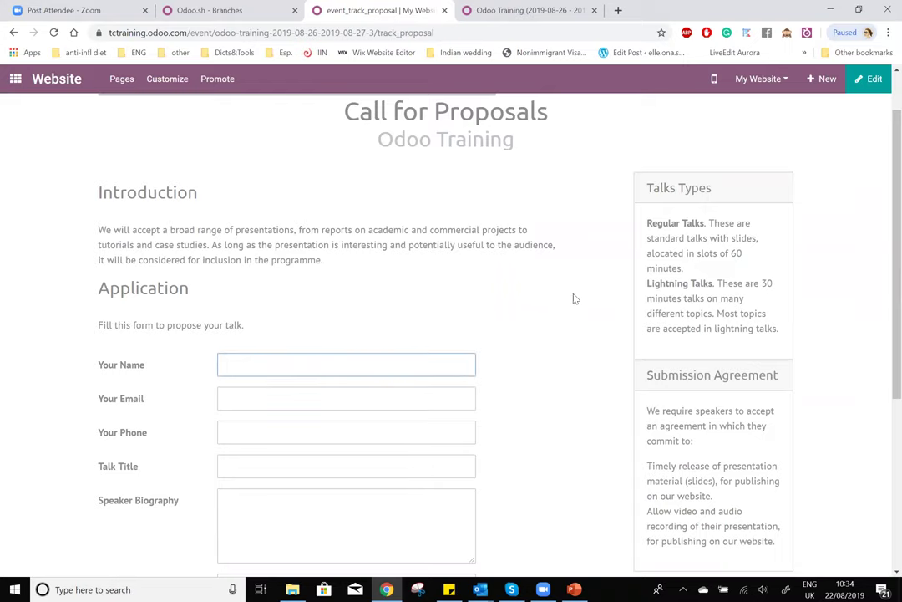
scroll(478, 291, "down", 1)
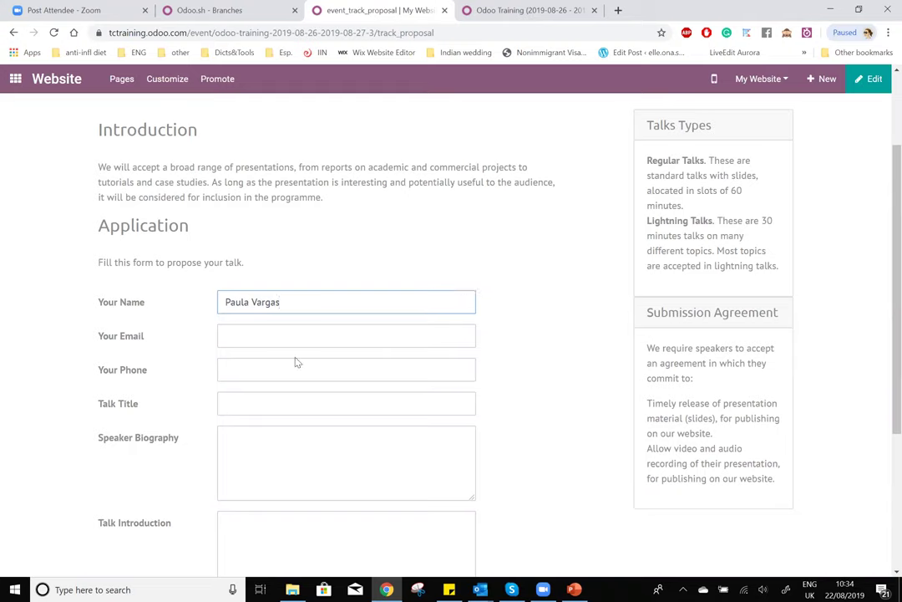
left_click(293, 337)
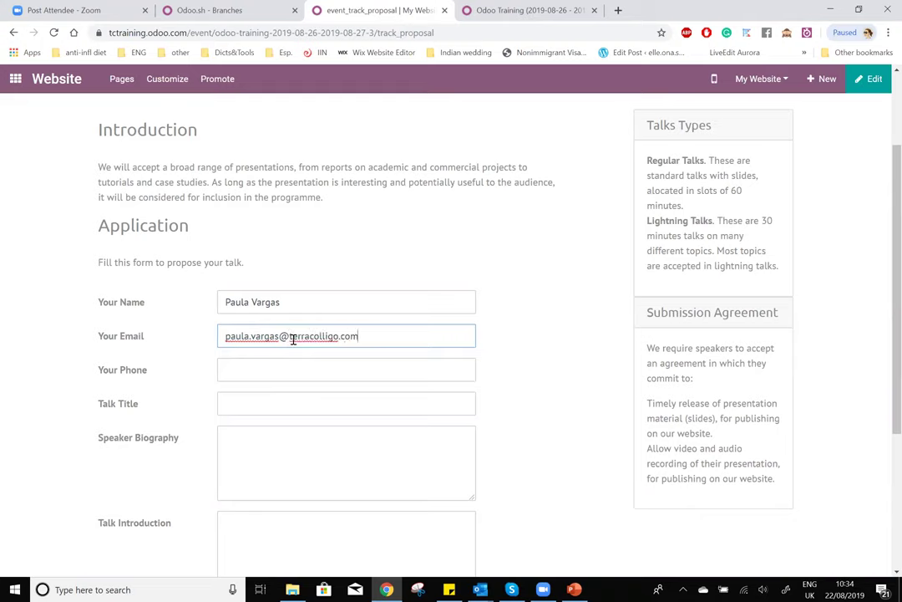
left_click(305, 370)
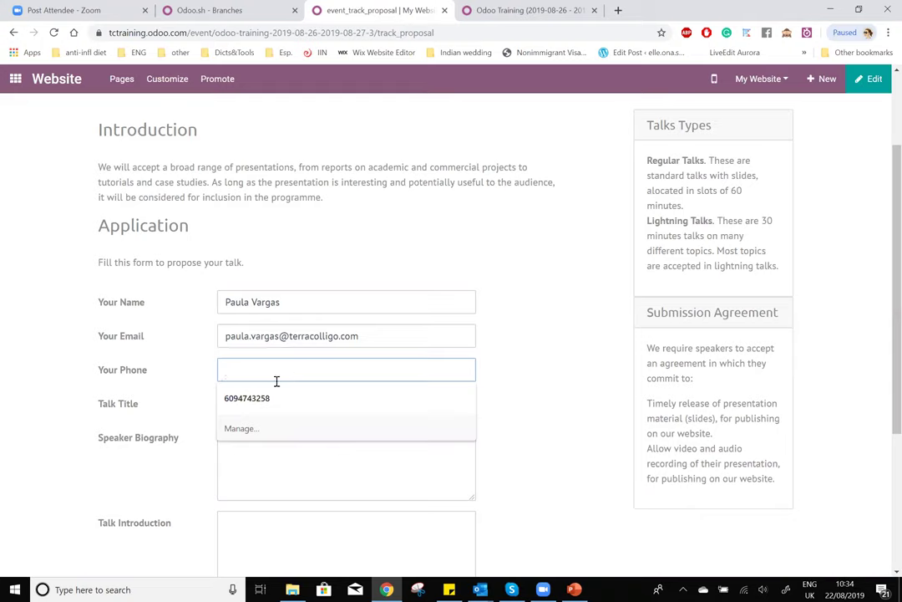
type("123456789")
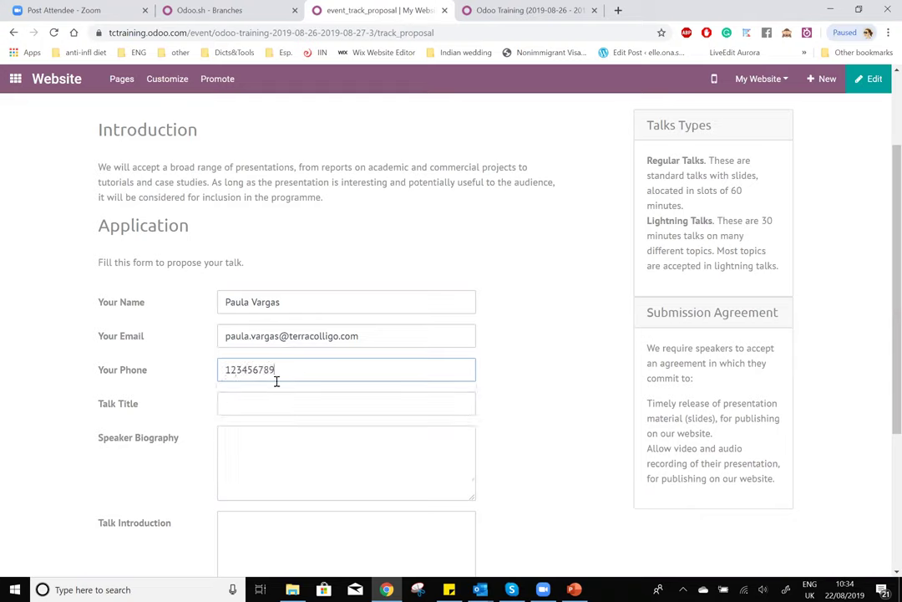
- Enter talk title 'CRM', biography 'About me......' and introduction 'Seguimiento de los leads', then submit
left_click(290, 407)
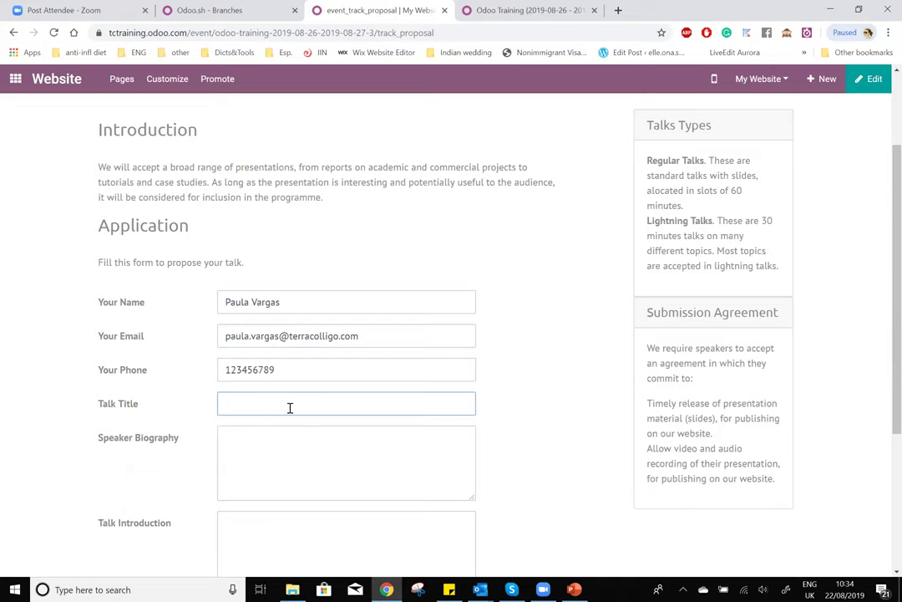
type("CRM")
left_click(336, 457)
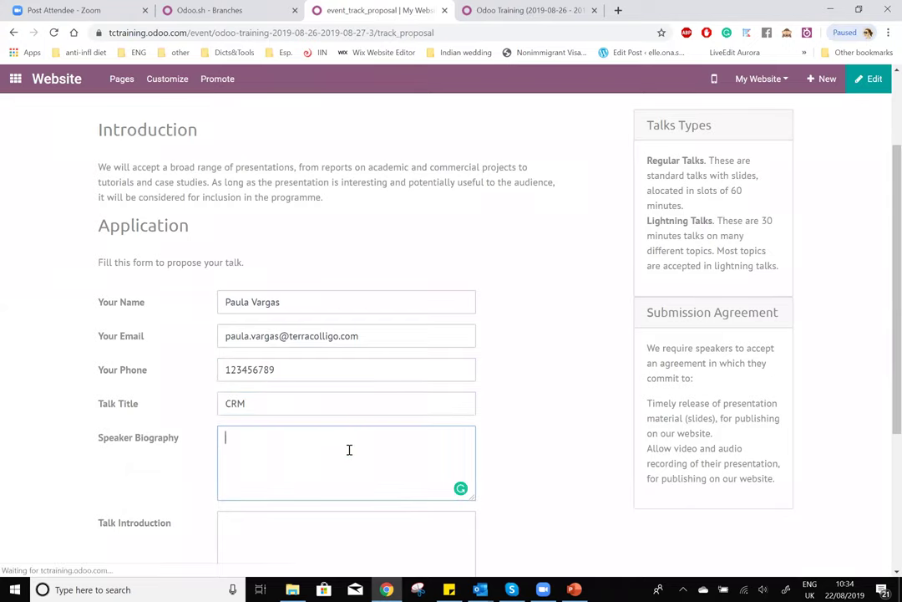
scroll(350, 449, "down", 2)
type("About me......")
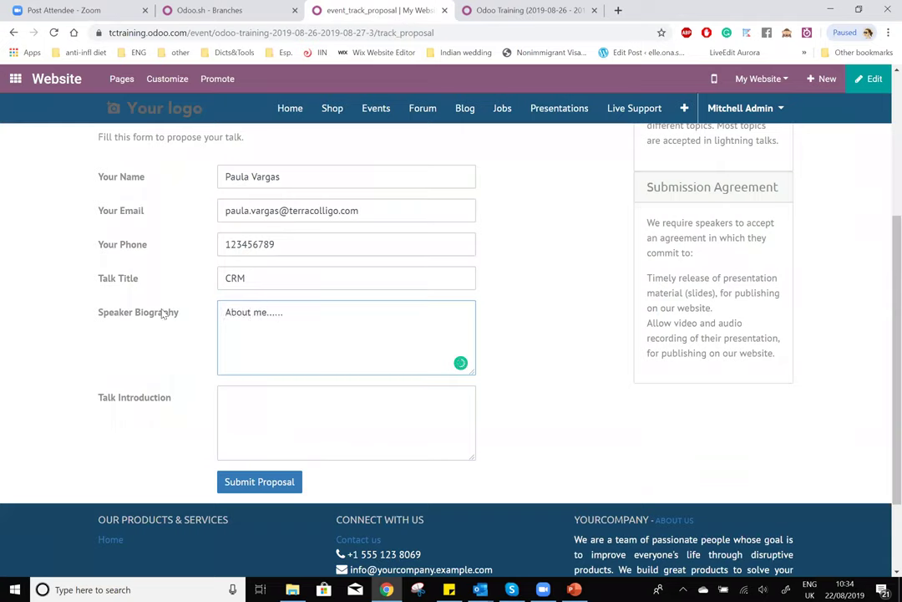
left_click(262, 414)
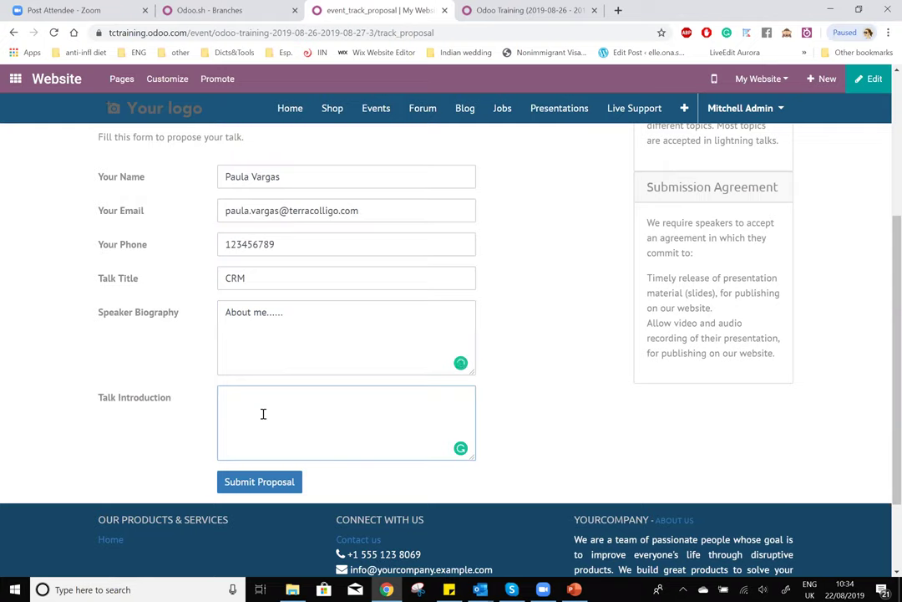
type("Seguimiento de los leads")
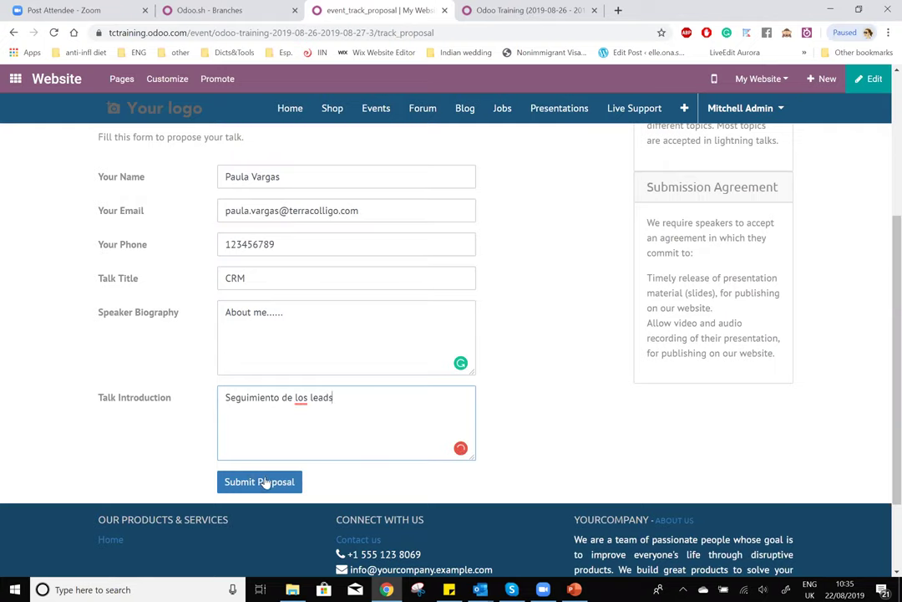
left_click(266, 482)
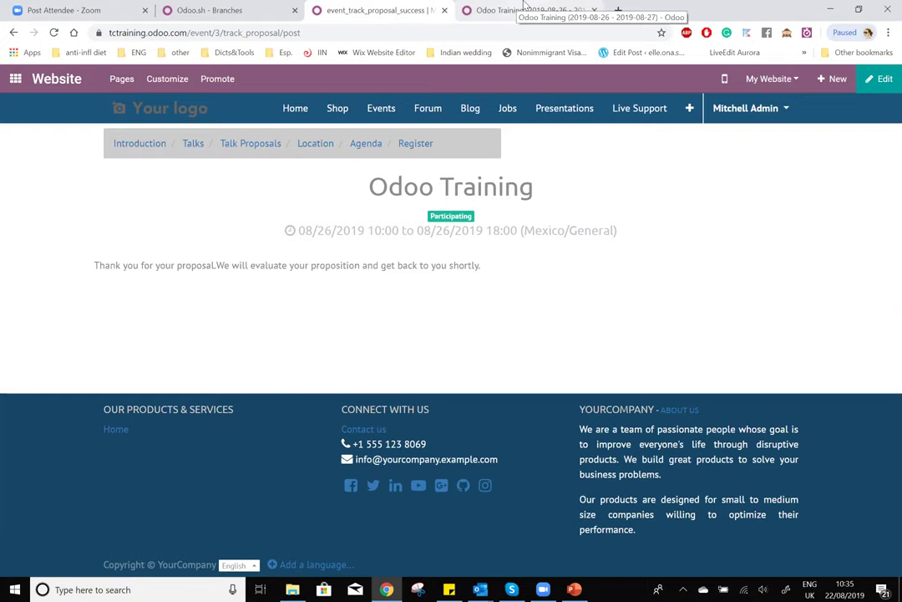
- Open the CRM proposal from the Odoo Training event's Tracks and put it in edit mode
left_click(525, 8)
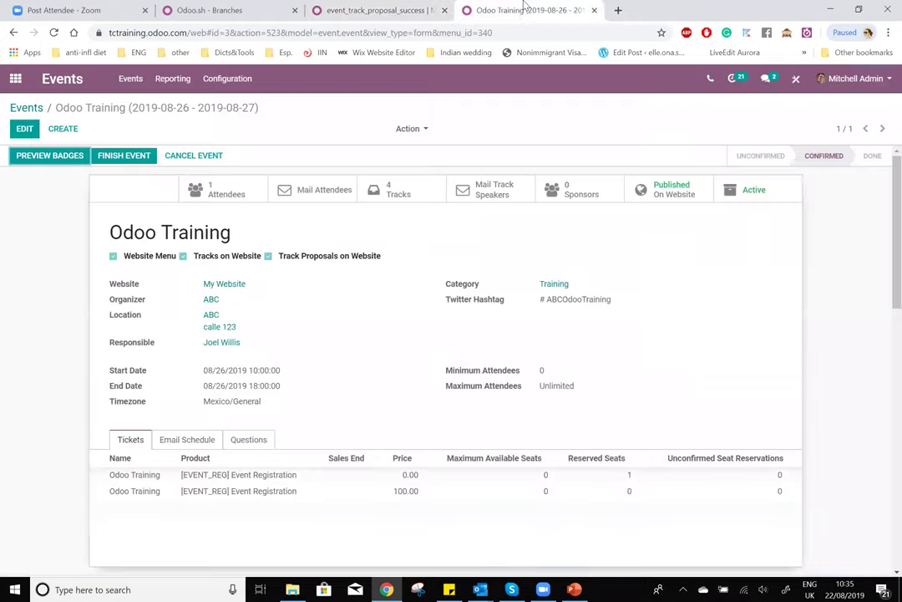
left_click(399, 193)
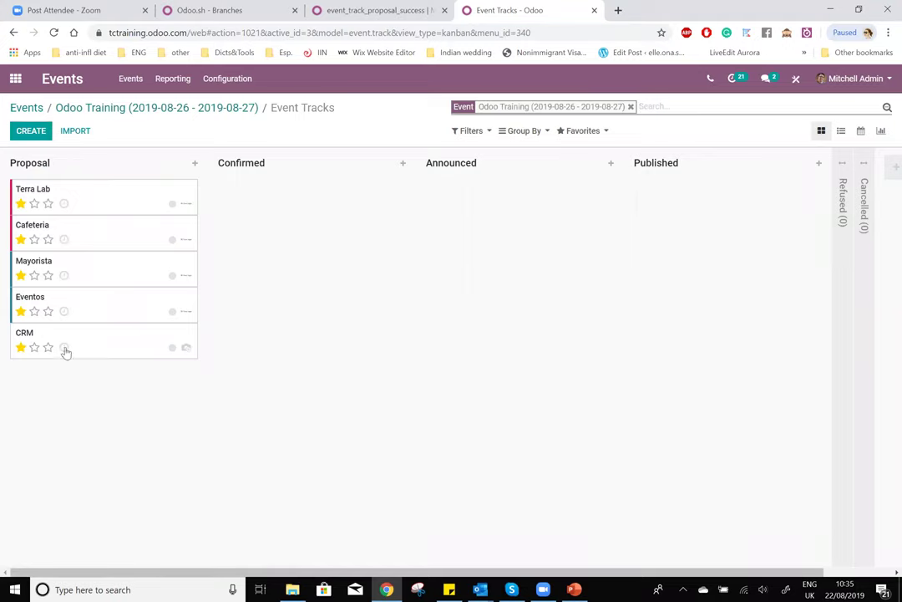
left_click(114, 335)
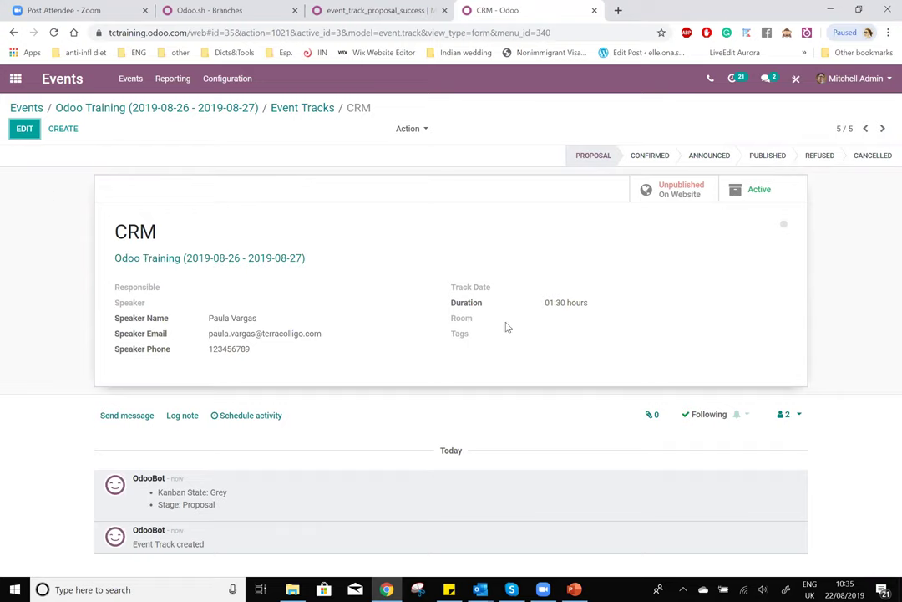
left_click(21, 130)
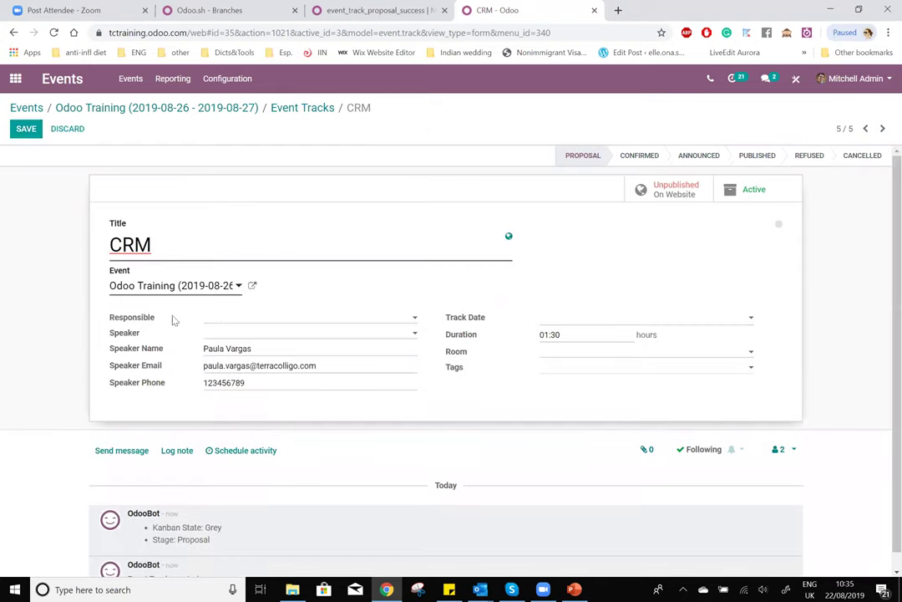
- Set the CRM track date to 08/26/2019 16:00:00, leaving the responsible person empty
left_click(284, 320)
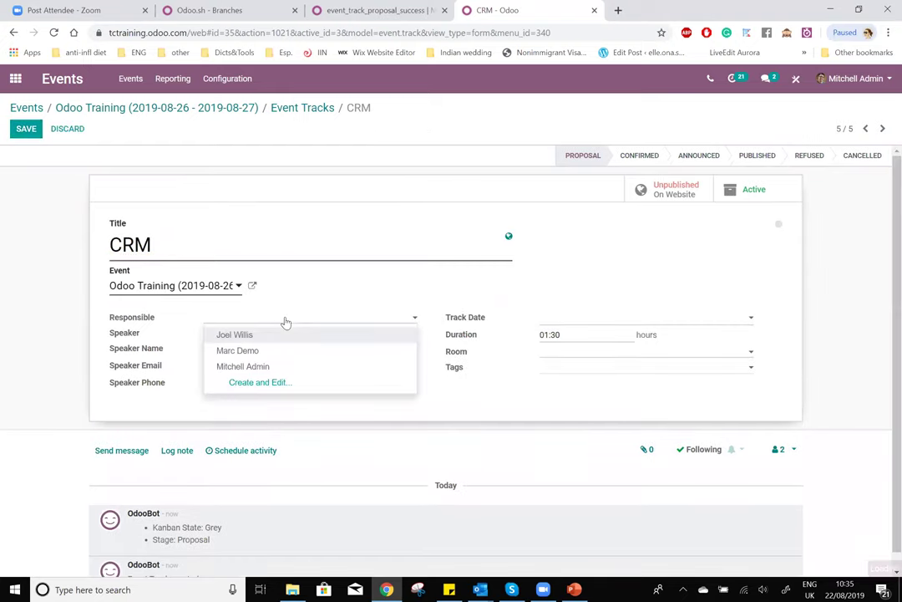
left_click(202, 328)
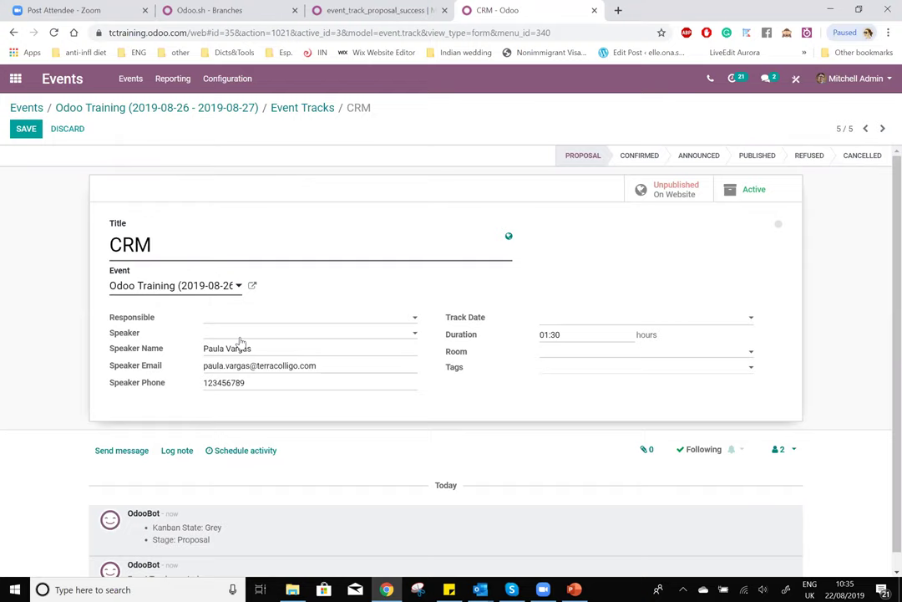
left_click(582, 319)
left_click(599, 444)
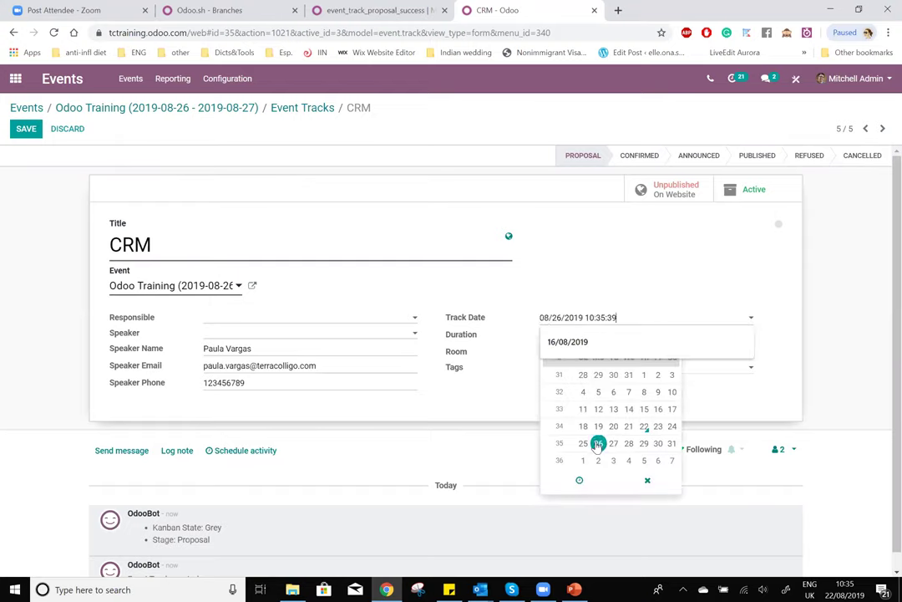
left_click(822, 397)
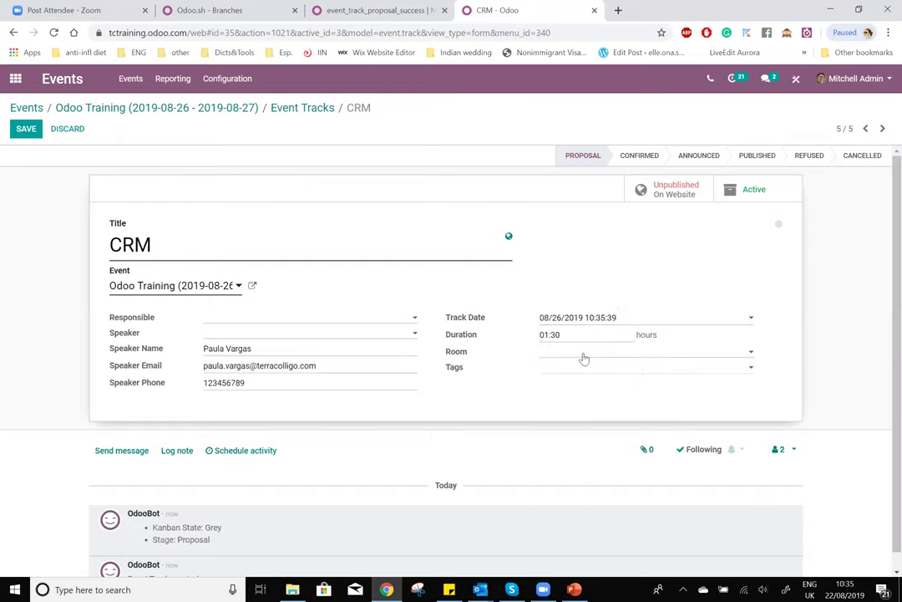
left_click(635, 320)
left_click(580, 479)
left_click(569, 427)
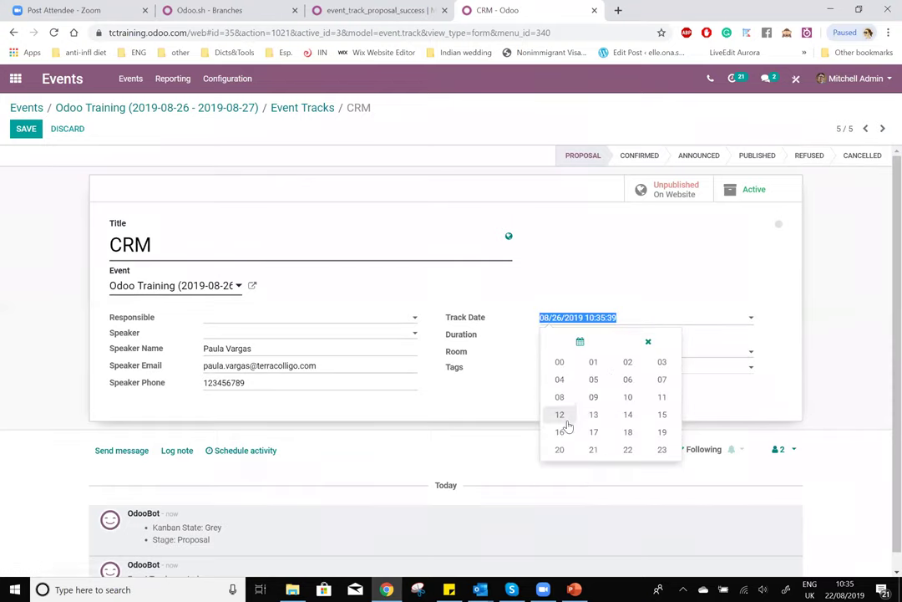
left_click(570, 432)
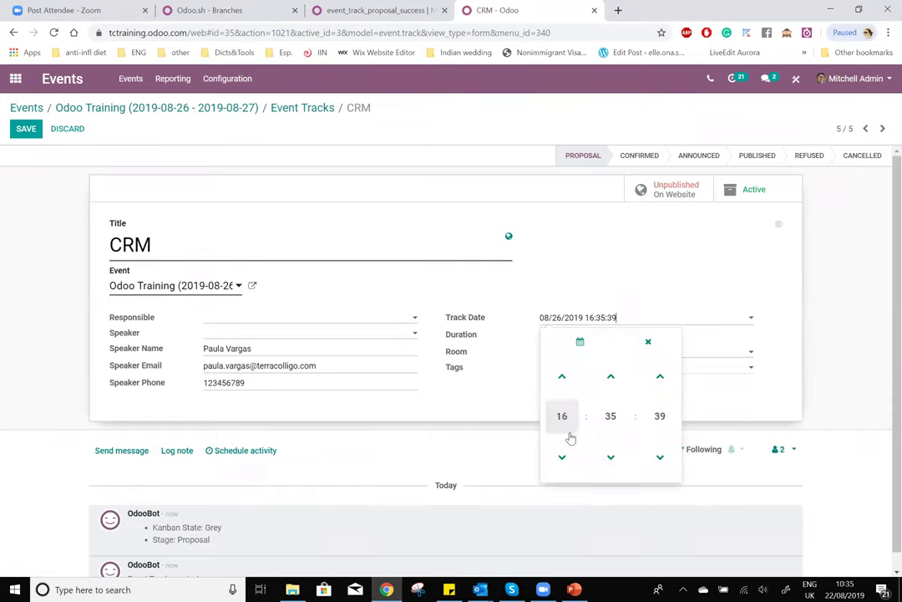
left_click(618, 422)
left_click(561, 371)
left_click(659, 415)
left_click(561, 371)
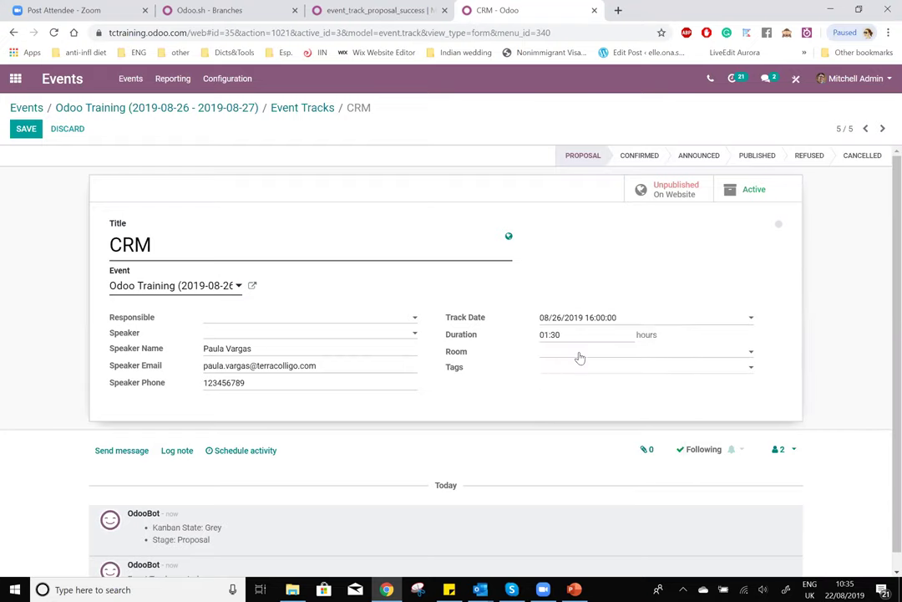
- Assign the track to the Lauzelle room, tag it Business, and save
left_click(580, 358)
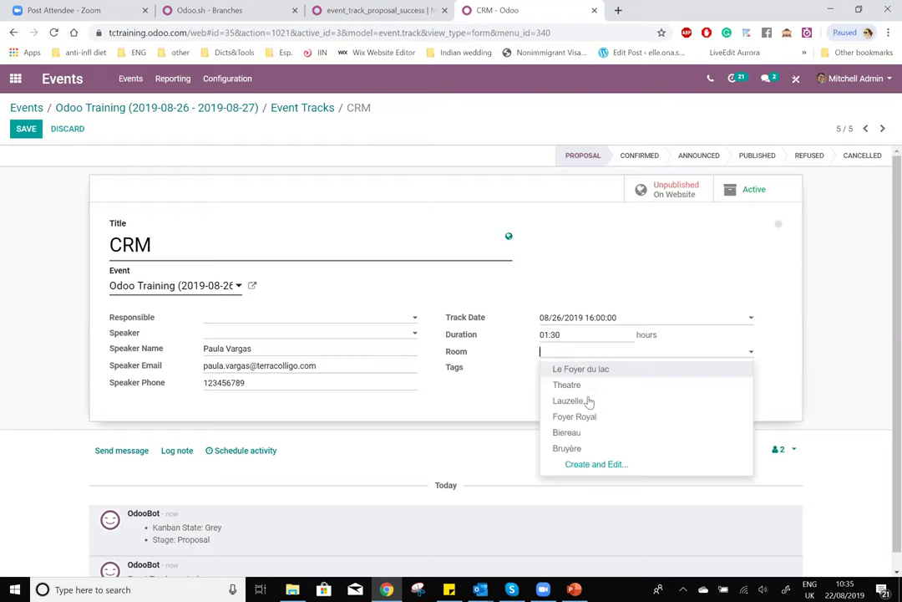
left_click(588, 401)
left_click(582, 372)
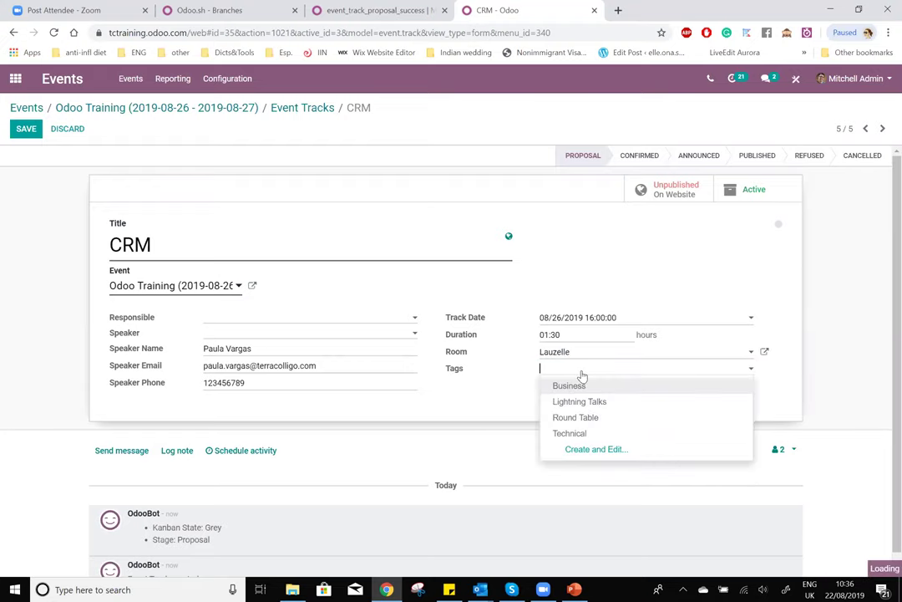
left_click(583, 386)
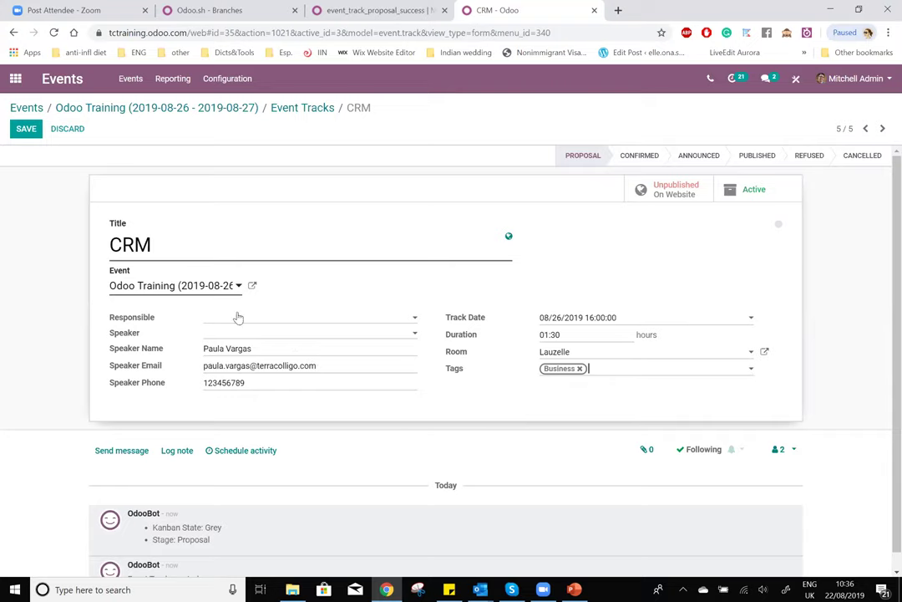
left_click(26, 128)
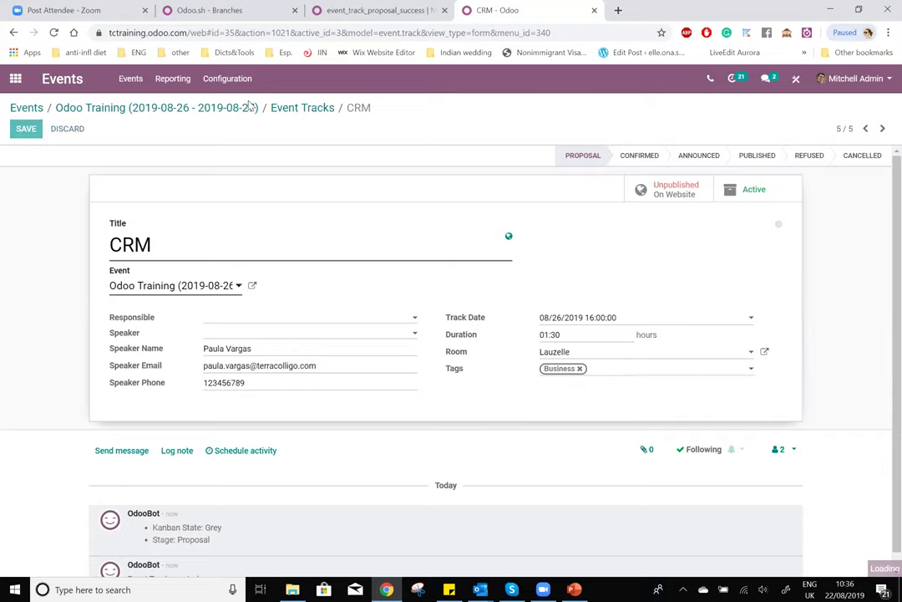
left_click(358, 12)
left_click(366, 143)
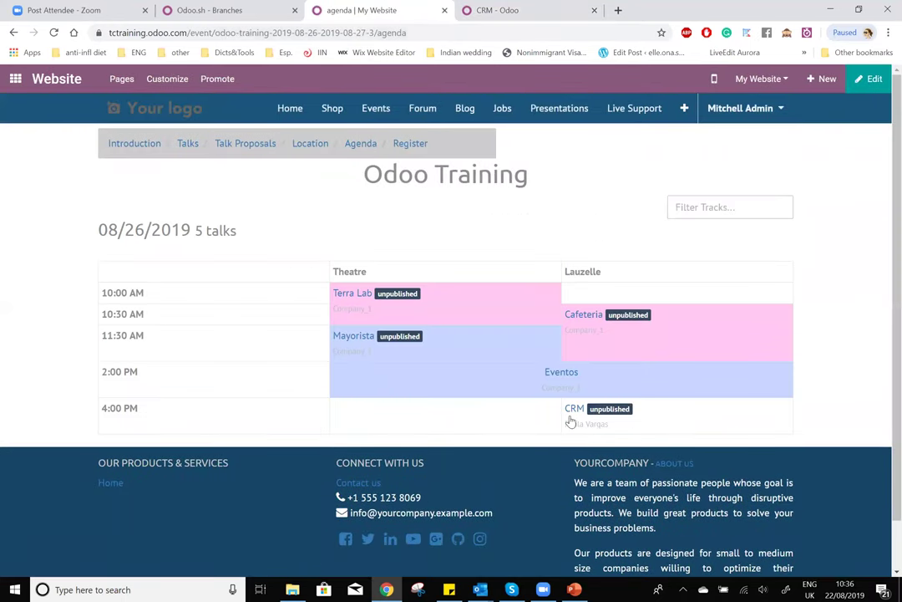
- Verify the CRM 4:00 PM slot on the agenda, check the track's speaker, and return to Odoo Training
left_click_drag(138, 409, 111, 418)
left_click(497, 10)
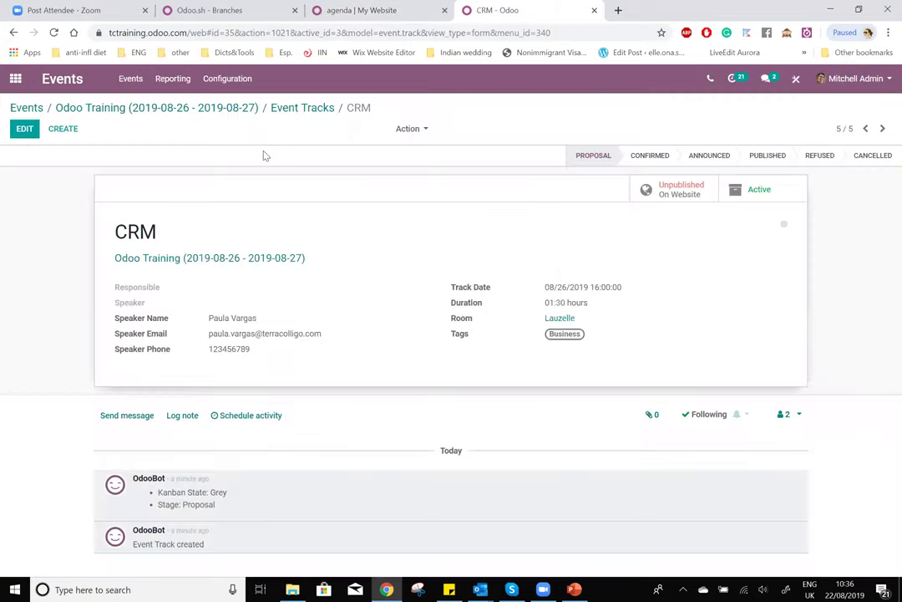
triple_click(235, 322)
left_click(211, 317)
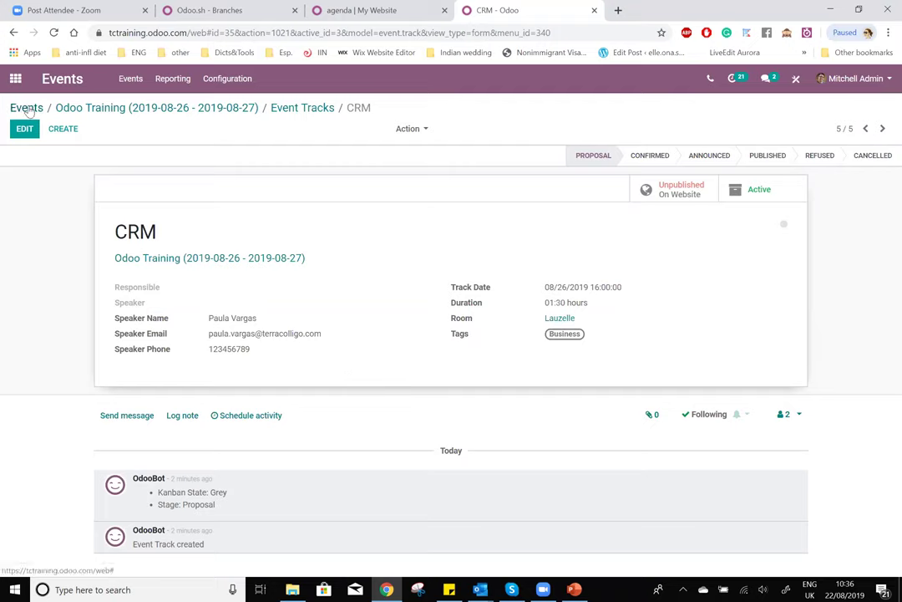
left_click(74, 109)
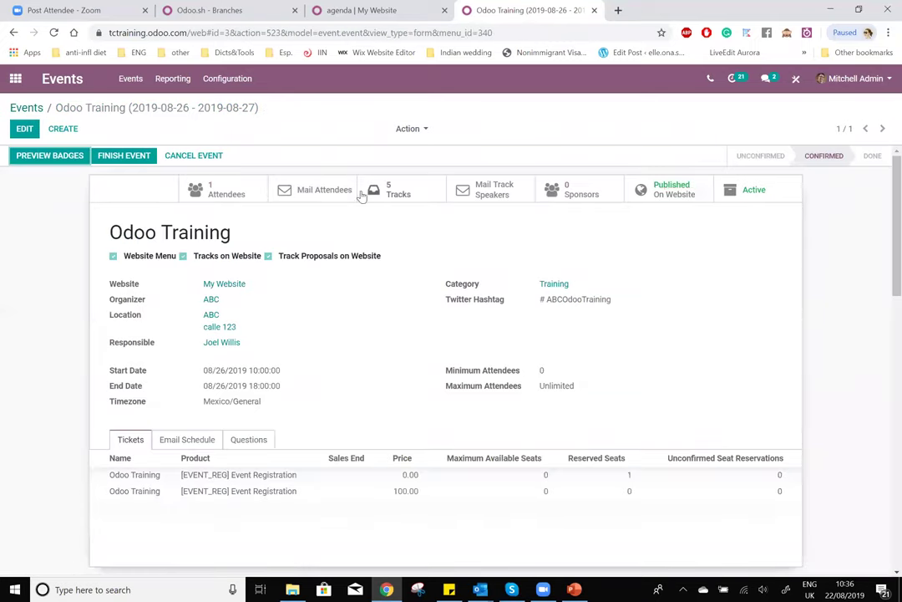
- Select all Odoo Training attendees and choose Export from the Action menu
left_click(227, 192)
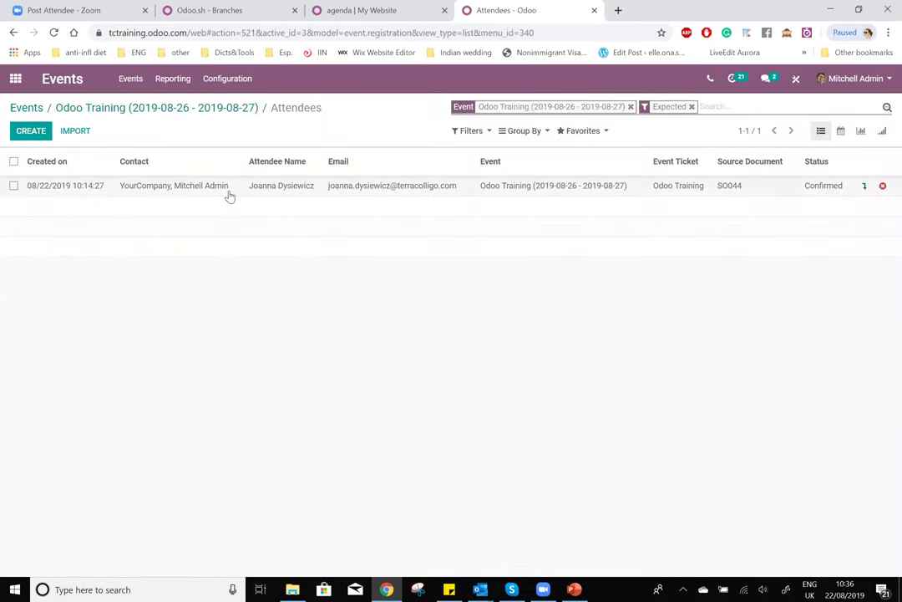
left_click(13, 185)
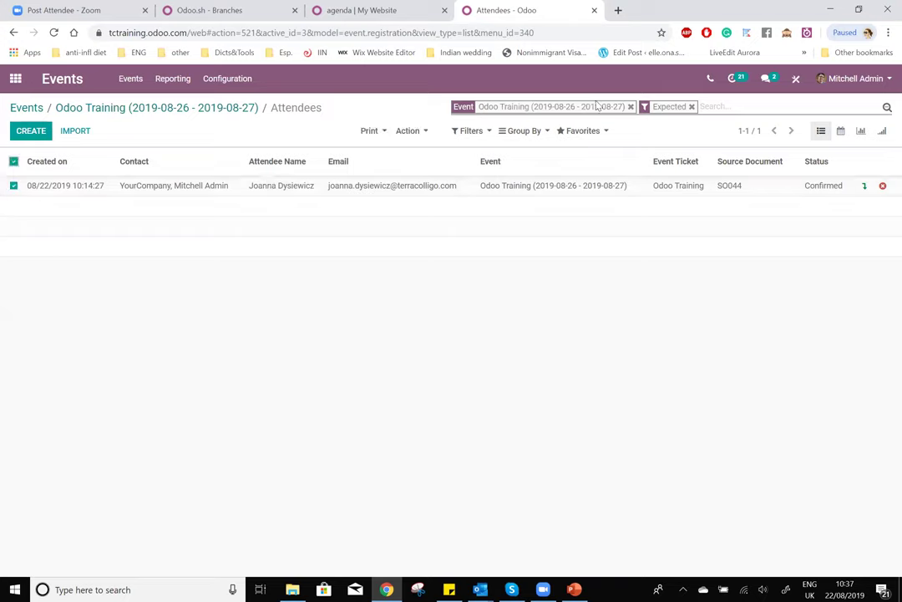
left_click(413, 133)
left_click(427, 156)
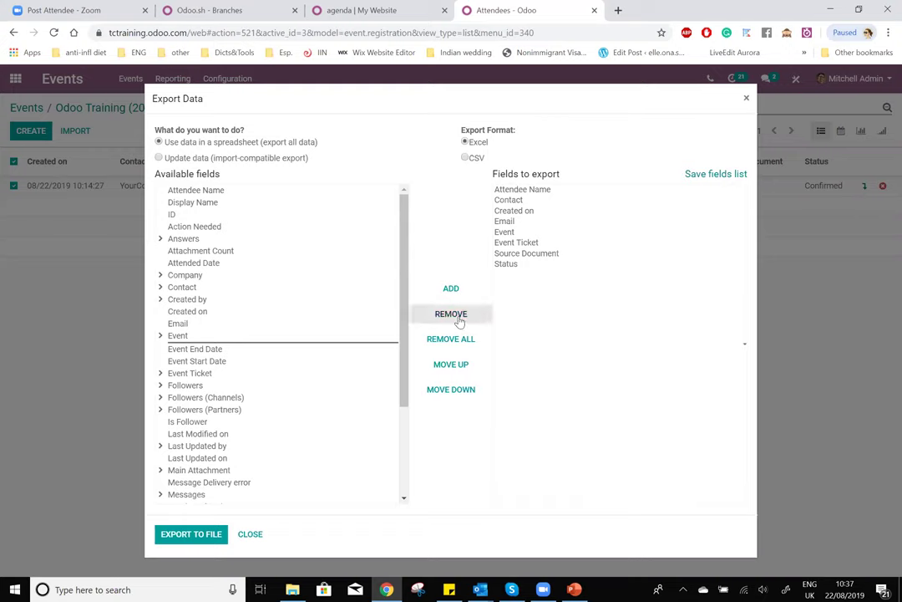
- Select the Attendee Name and Email export fields, then use Remove All to clear the list
left_click(554, 191)
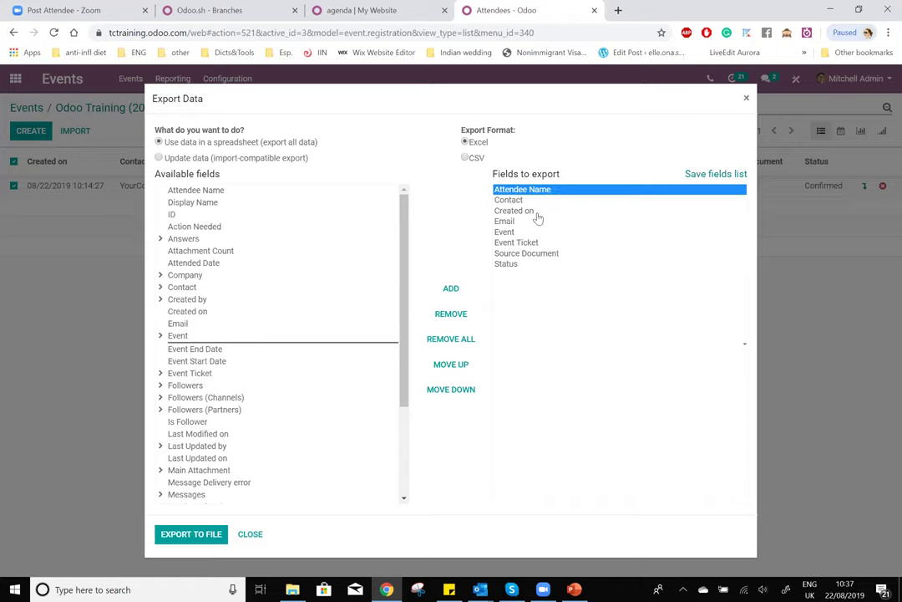
left_click(535, 221)
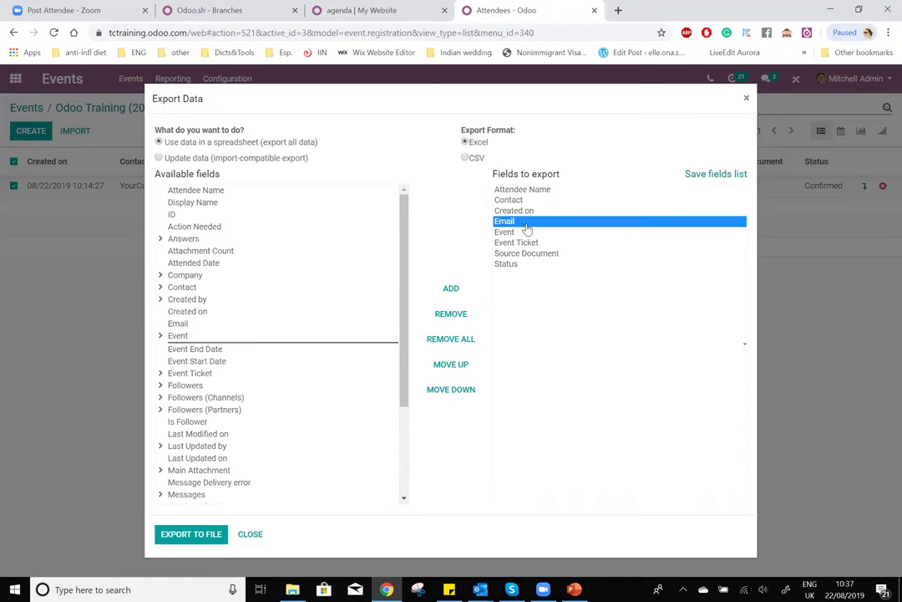
left_click(522, 190)
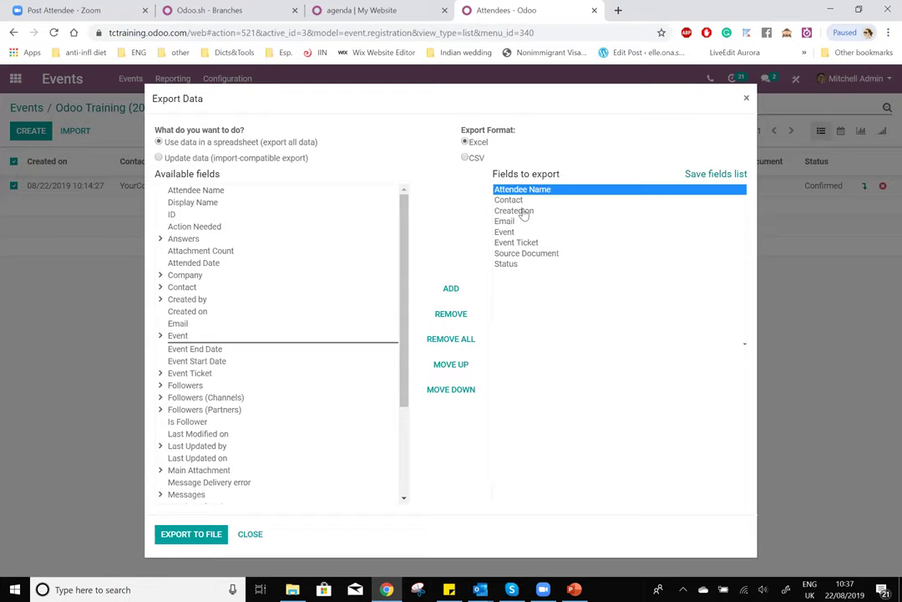
left_click(456, 336)
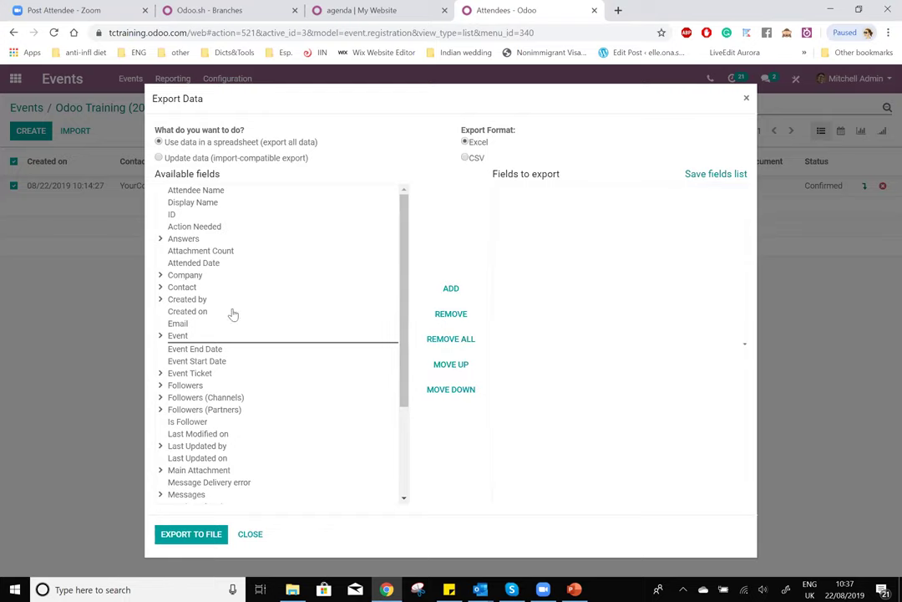
scroll(234, 313, "down", 1)
scroll(234, 314, "up", 1)
scroll(233, 314, "down", 2)
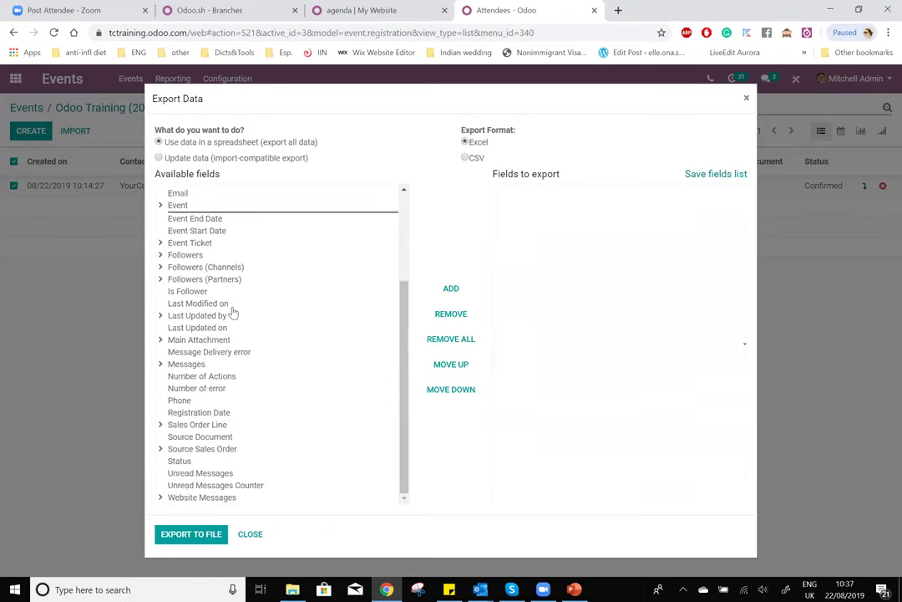
scroll(234, 313, "up", 2)
scroll(234, 311, "down", 2)
scroll(234, 311, "up", 2)
scroll(234, 313, "down", 2)
scroll(234, 314, "up", 2)
scroll(230, 312, "down", 1)
scroll(230, 312, "up", 1)
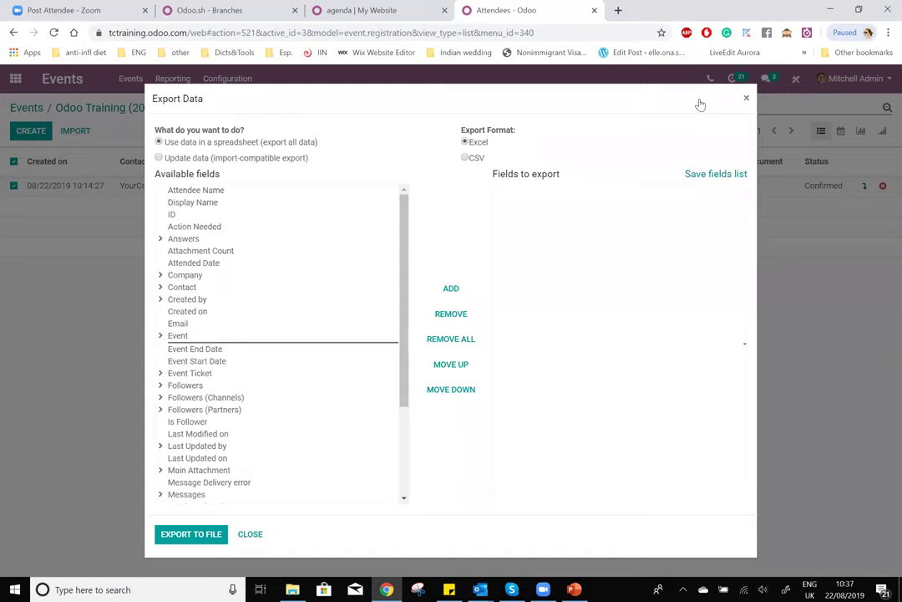
left_click_drag(468, 142, 491, 144)
- Open event.registration.xls from the Desktop folder in File Explorer
left_click(293, 589)
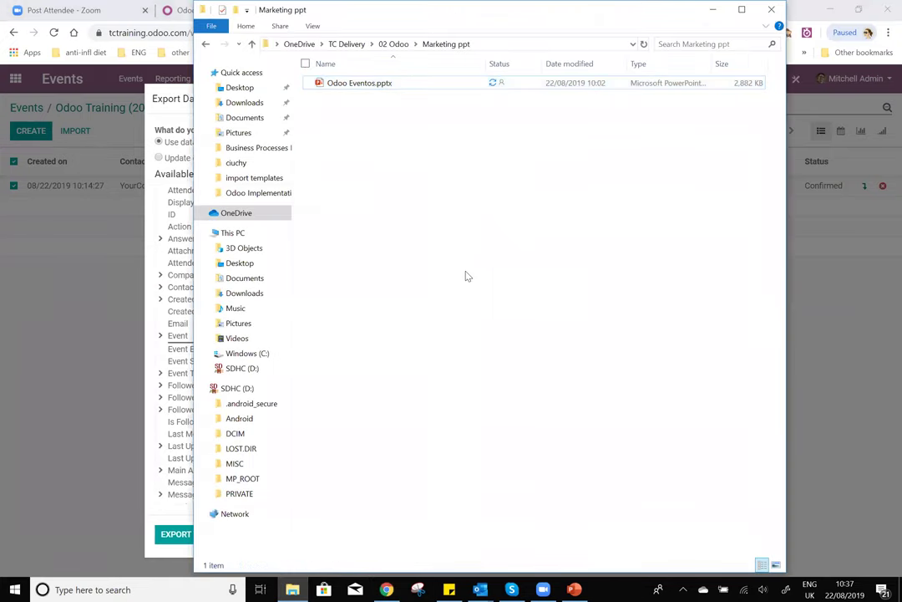
left_click(241, 103)
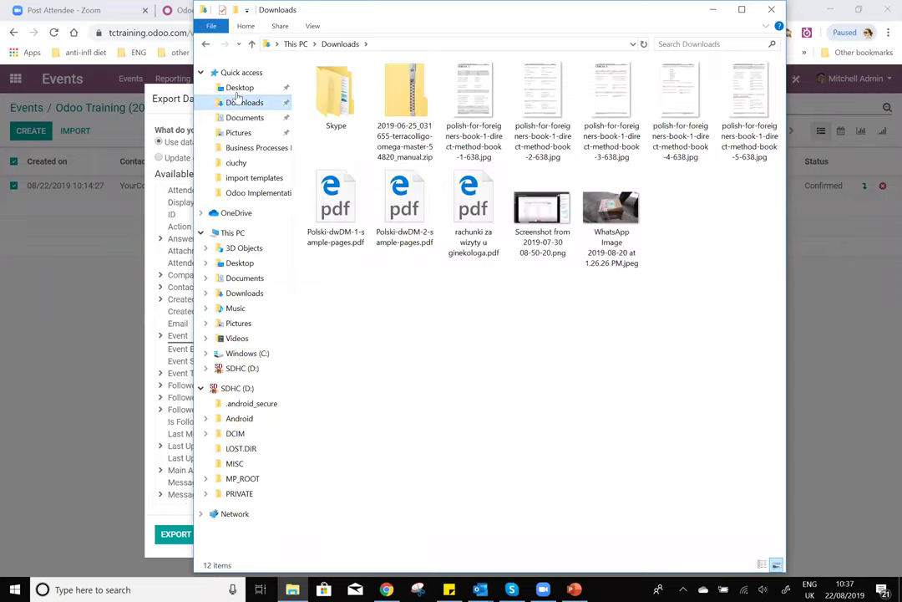
left_click(238, 89)
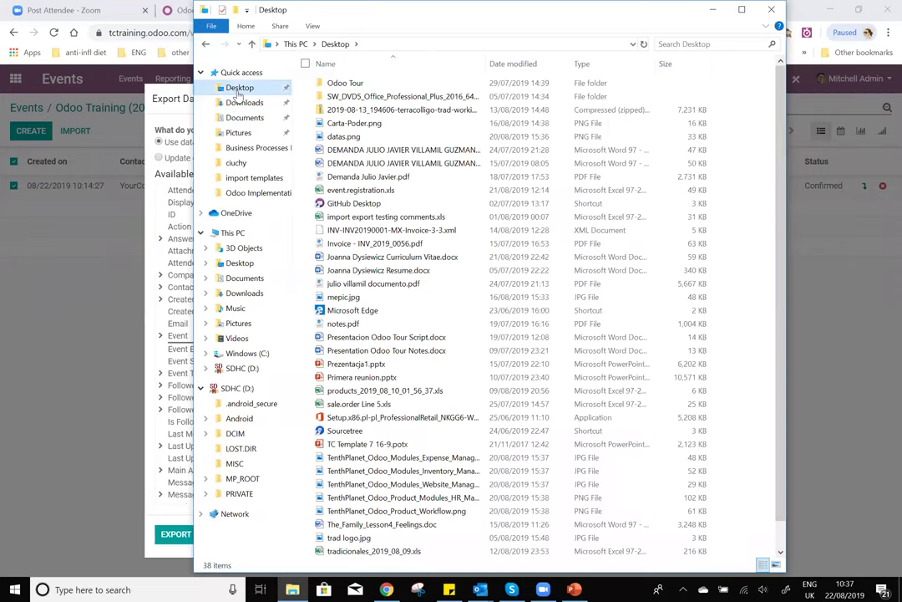
left_click(399, 191)
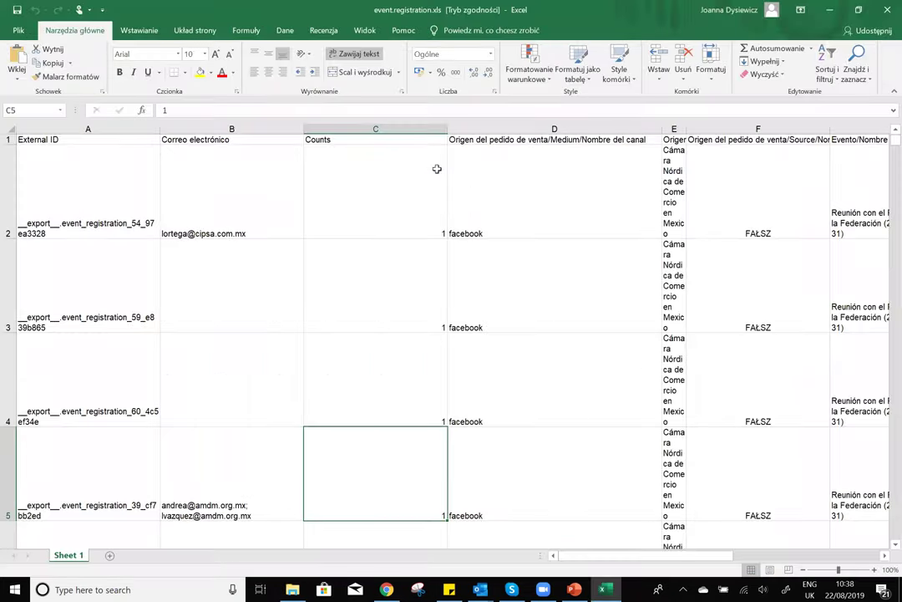
- Review the row-1 headers, the Counts column total, and Counts values C2 through C5
left_click(59, 139)
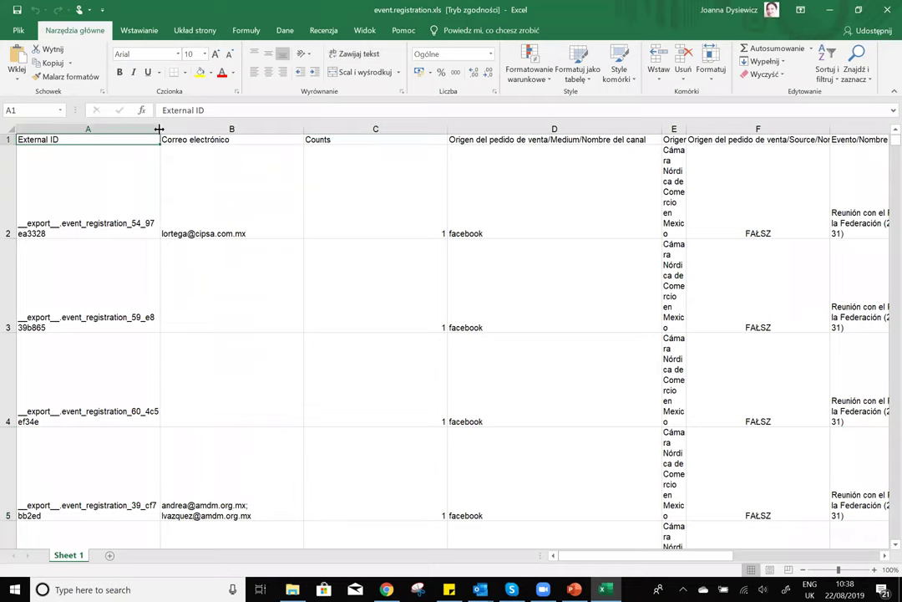
left_click(242, 139)
left_click(341, 140)
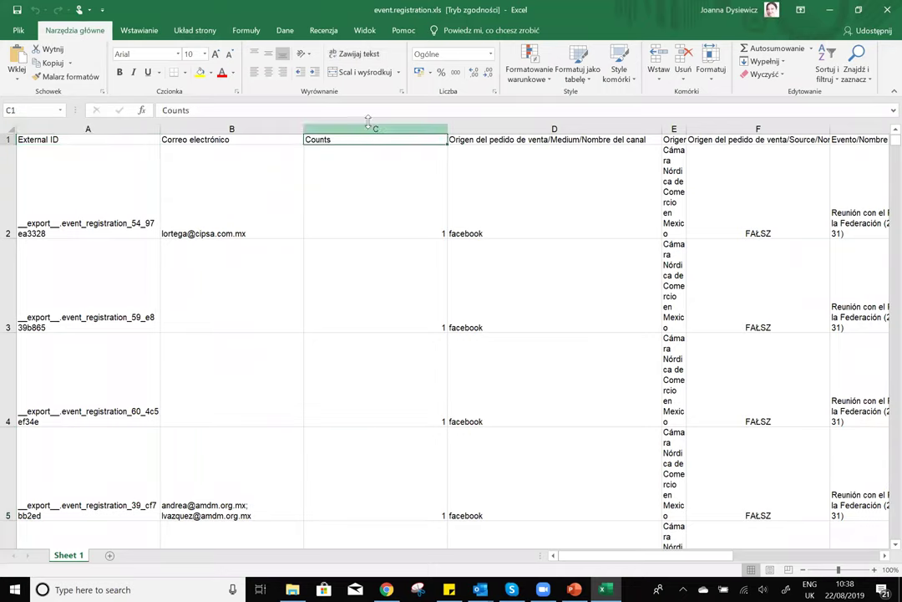
left_click(375, 127)
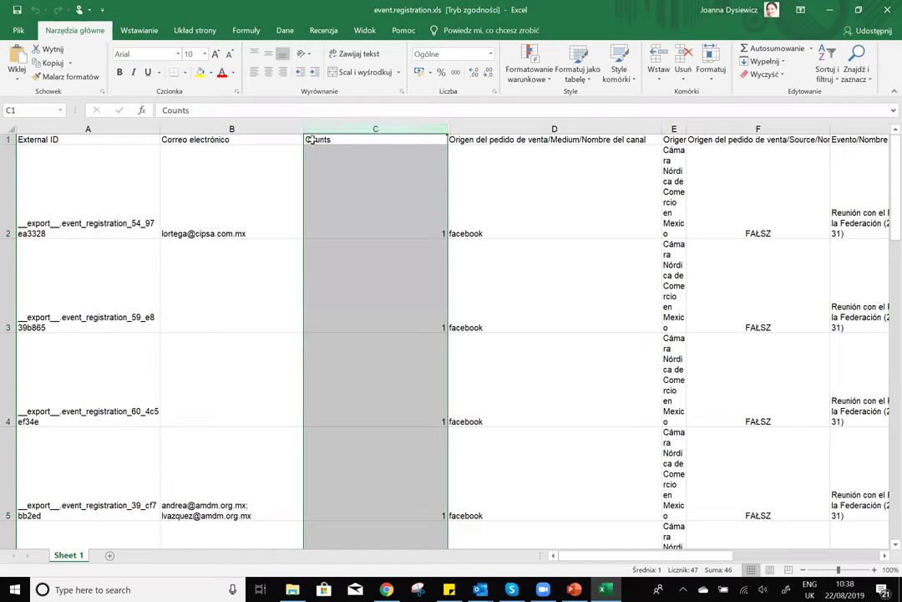
left_click(409, 189)
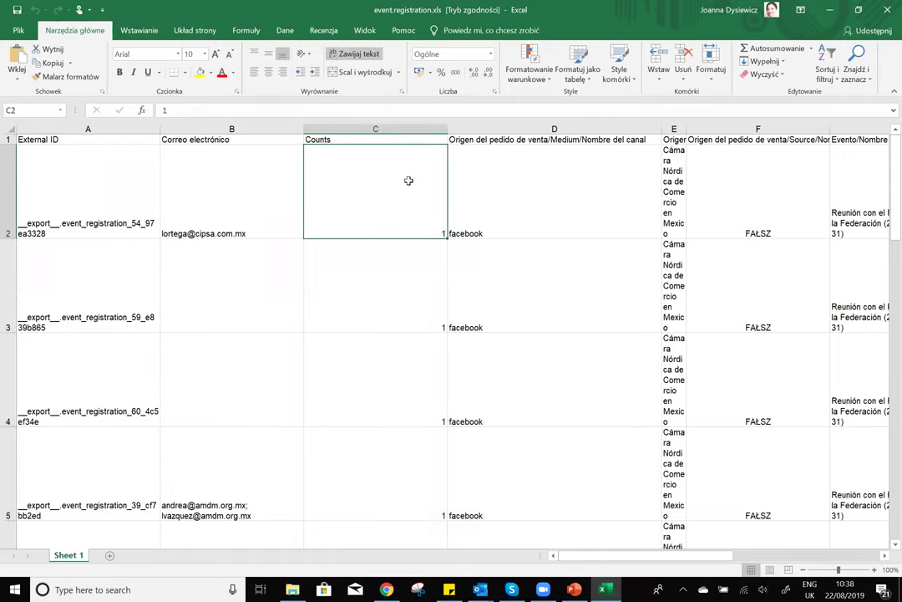
left_click(407, 305)
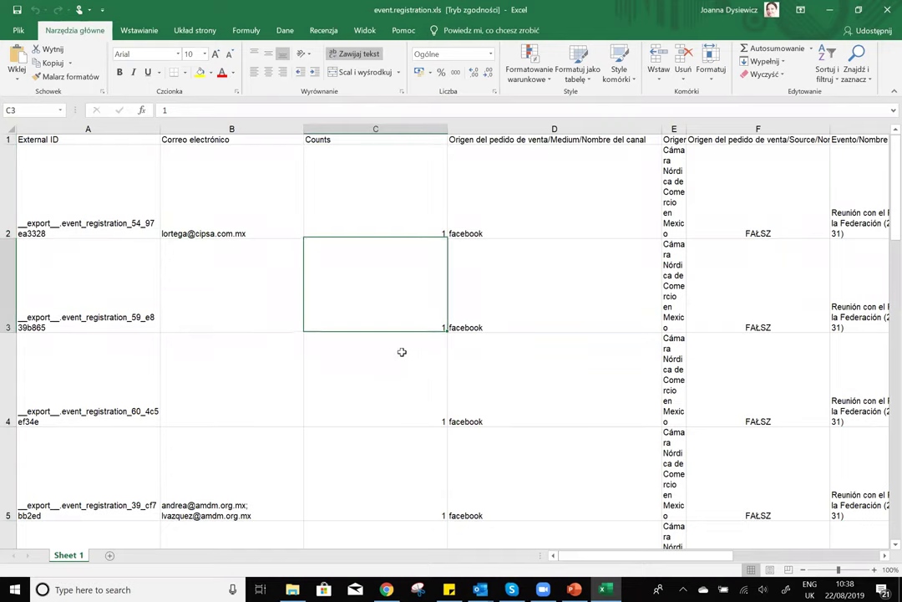
left_click(402, 367)
left_click(412, 474)
scroll(411, 473, "down", 10)
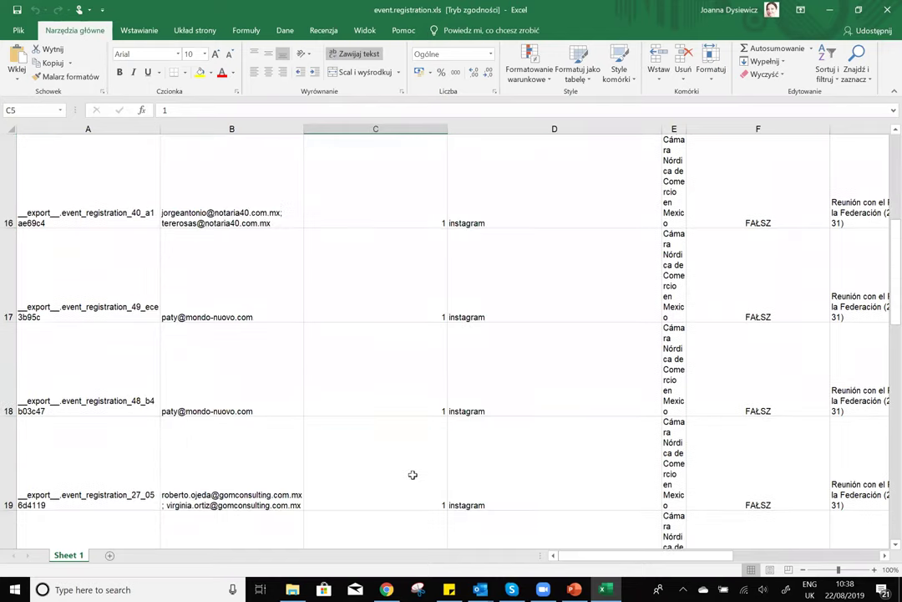
scroll(408, 466, "up", 10)
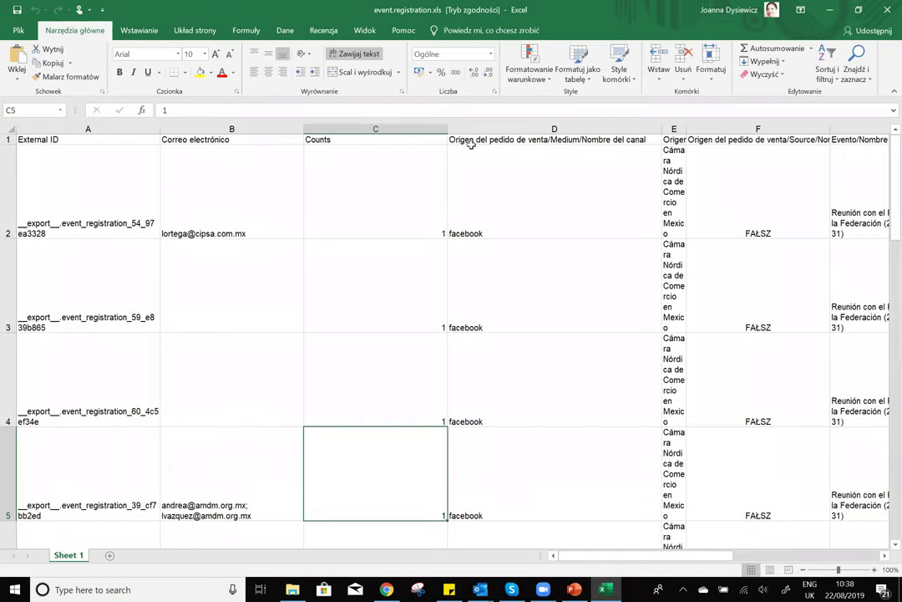
- Check the facebook channel values in column D, then show the Wstawianie ribbon options
left_click(536, 199)
left_click(533, 264)
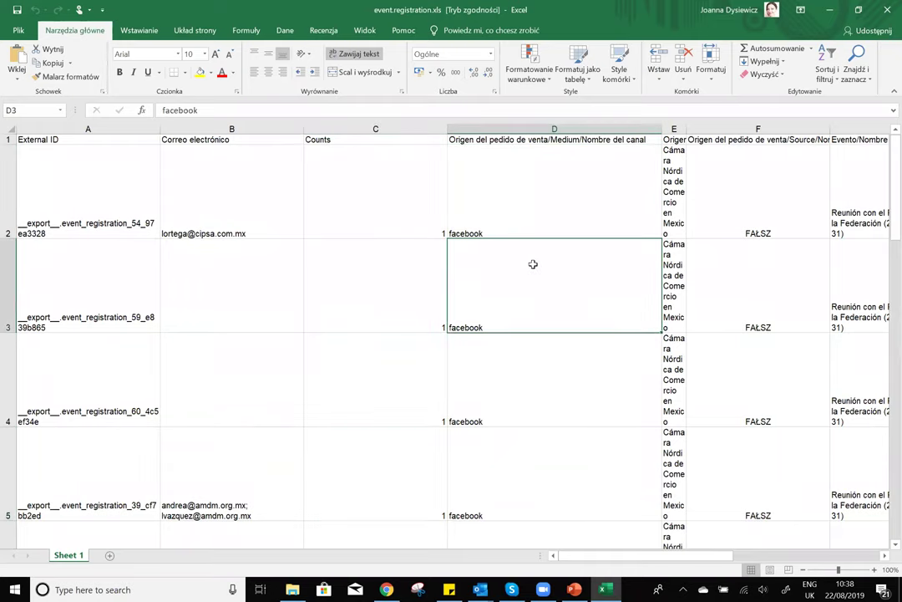
scroll(533, 264, "down", 4)
scroll(553, 257, "up", 4)
scroll(570, 236, "down", 7)
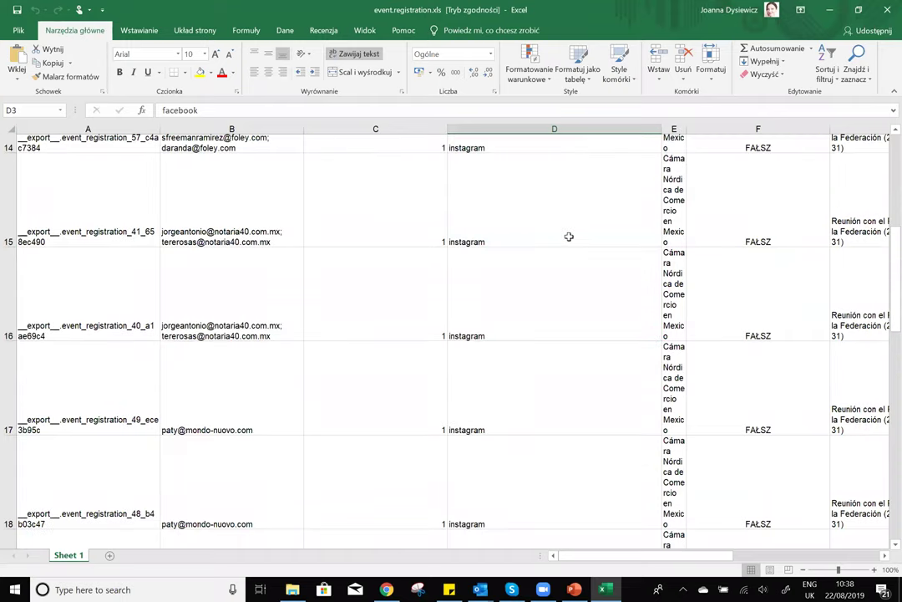
scroll(541, 292, "down", 4)
scroll(543, 294, "up", 11)
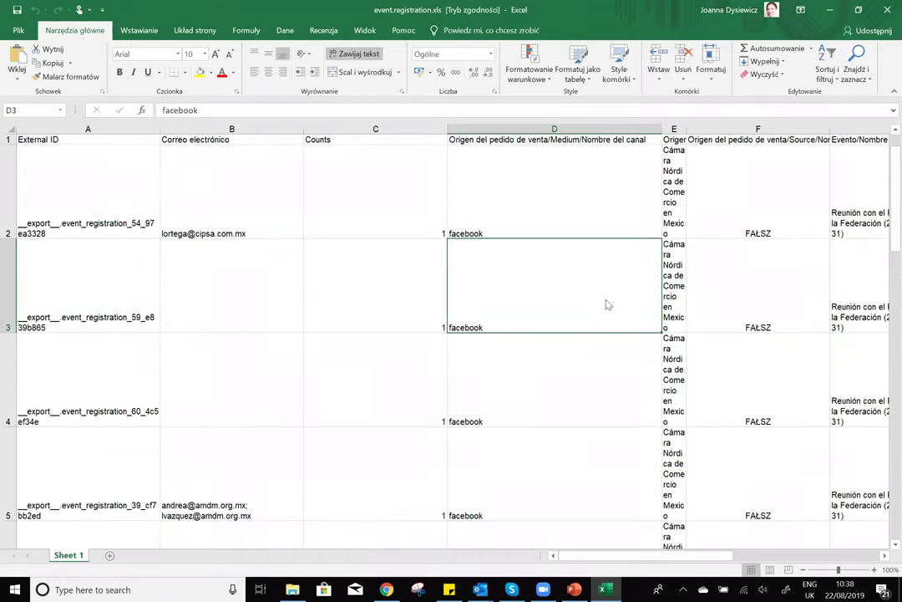
left_click_drag(718, 554, 237, 534)
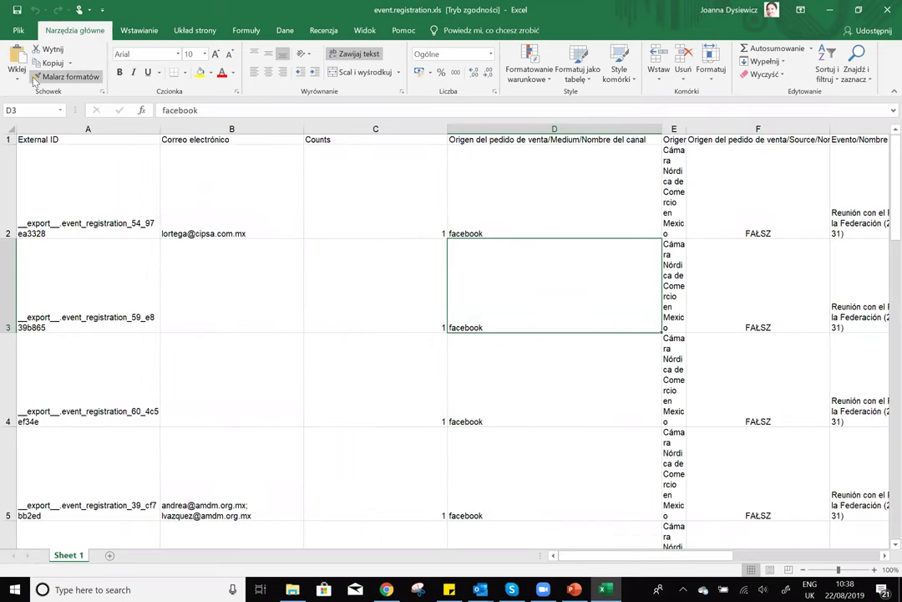
left_click(150, 33)
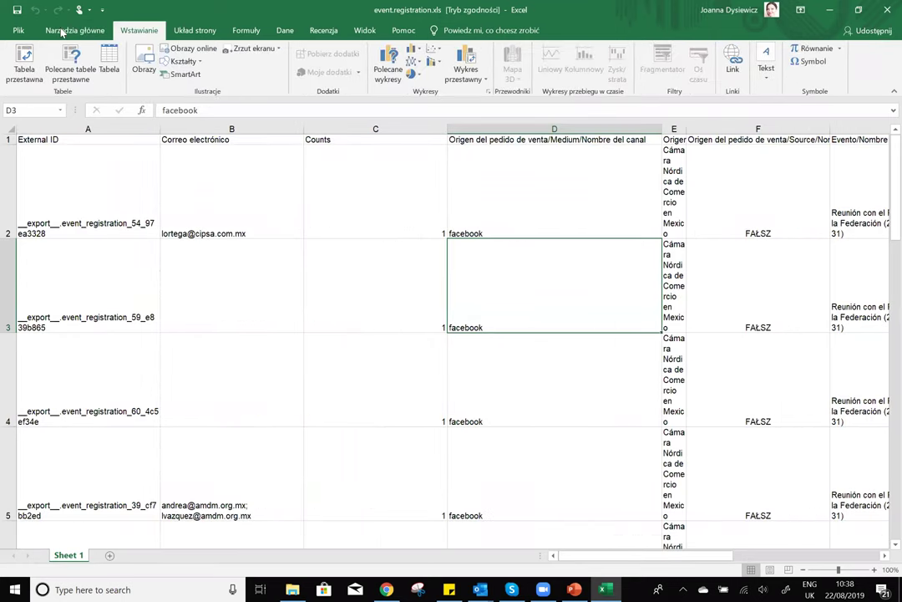
- Build a pivot table on a new sheet summing Counts per sales channel
left_click(24, 59)
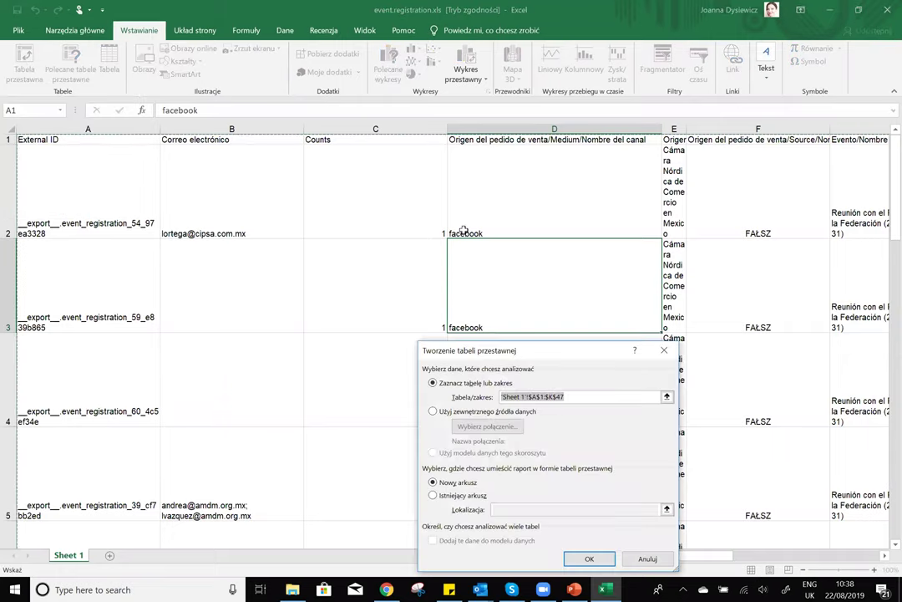
left_click(582, 557)
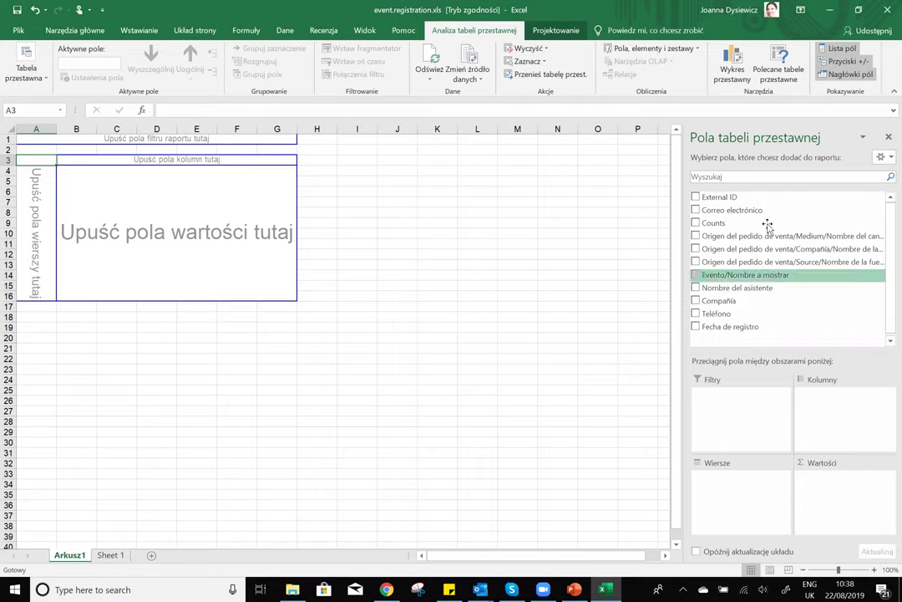
left_click(696, 237)
left_click(695, 222)
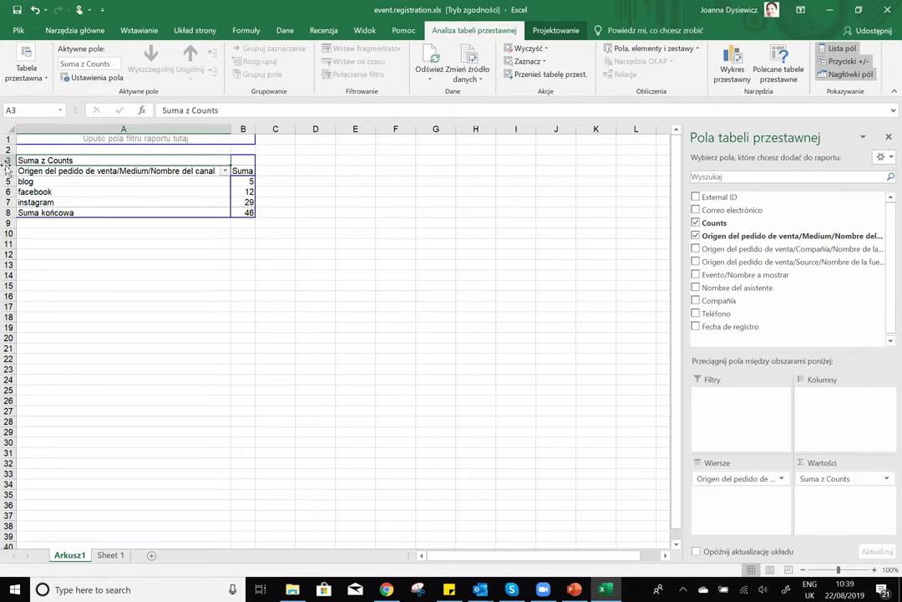
- Review the pivot counts per channel: blog 5, facebook 12, instagram 29
left_click(59, 172)
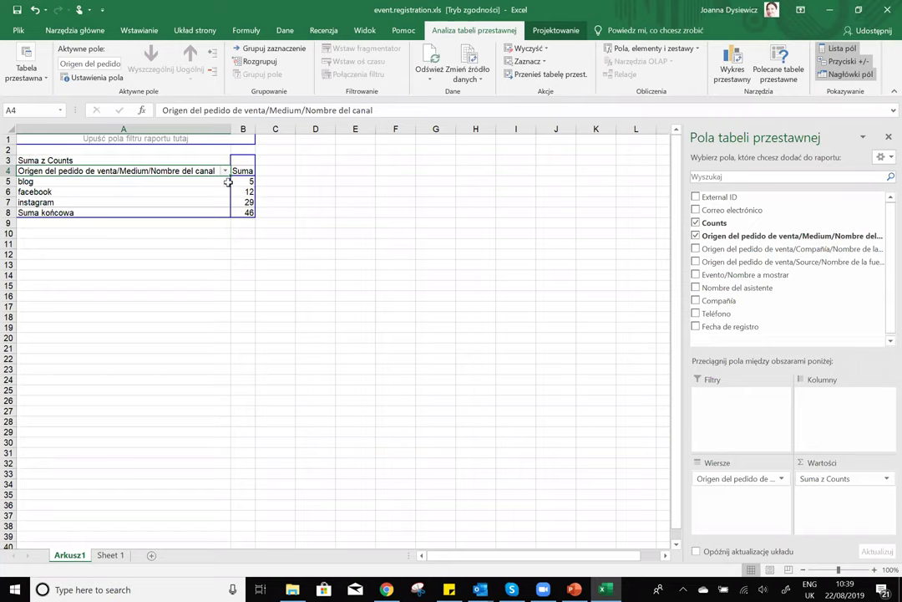
left_click(123, 184)
left_click(243, 182)
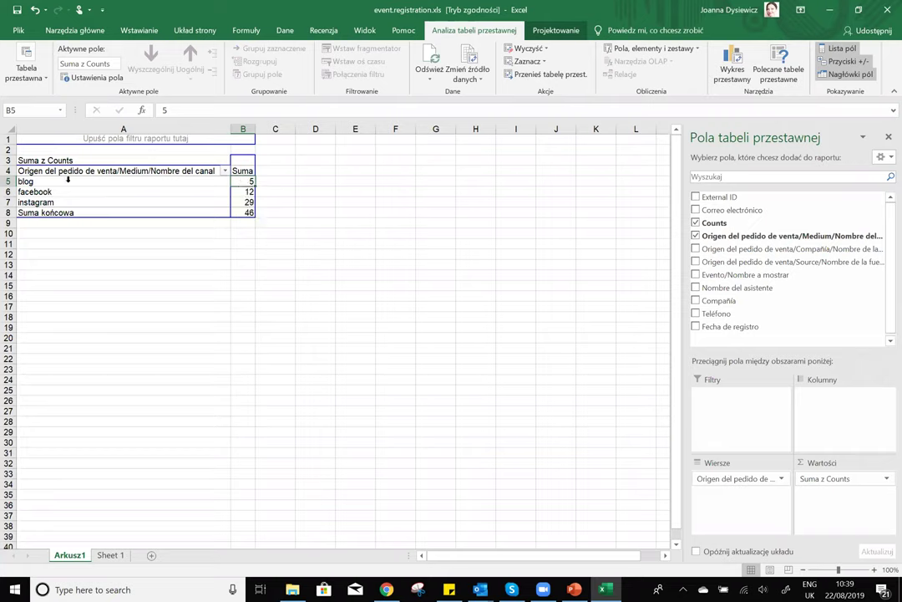
left_click_drag(61, 183, 63, 204)
left_click(63, 194)
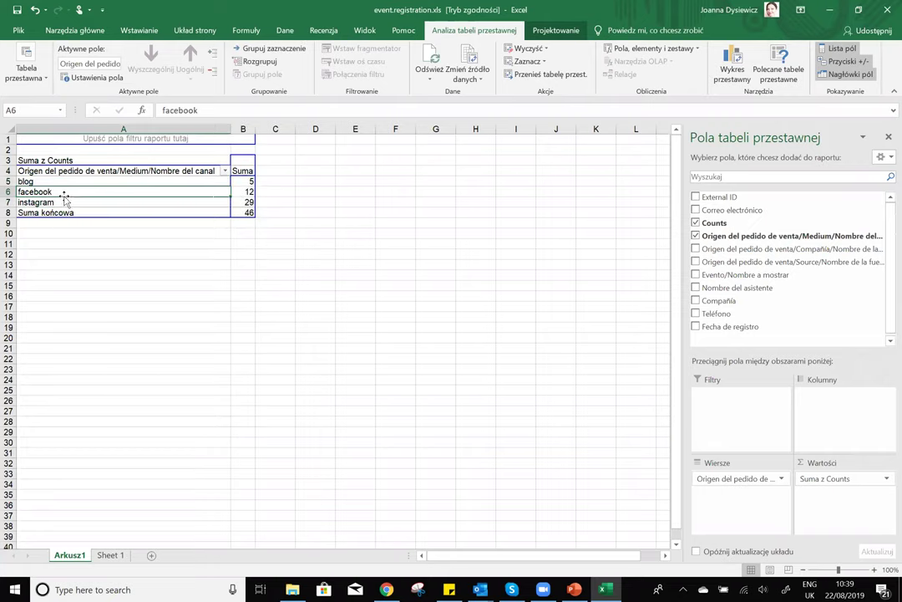
left_click(177, 203)
left_click(259, 205)
left_click(247, 203)
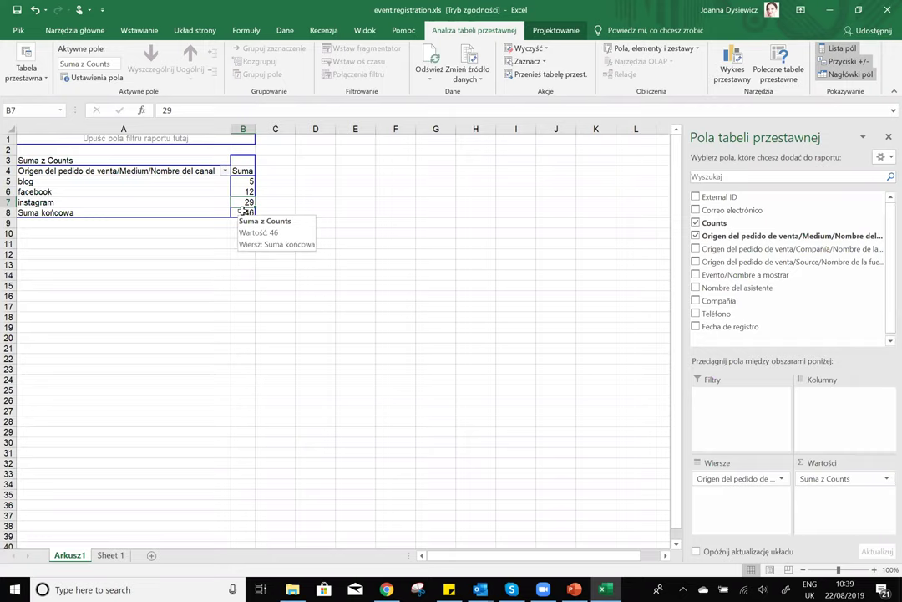
left_click(245, 181)
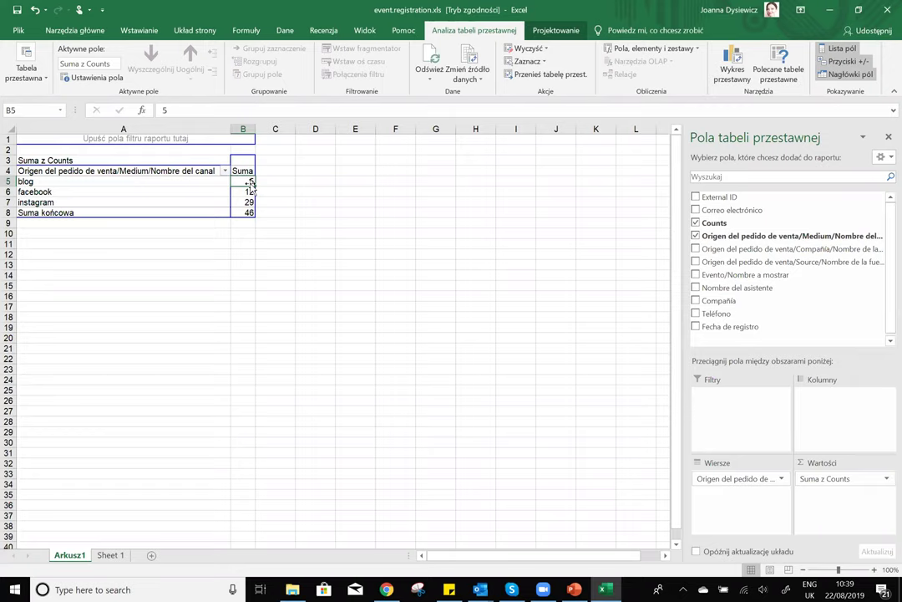
left_click(92, 202)
left_click(251, 203)
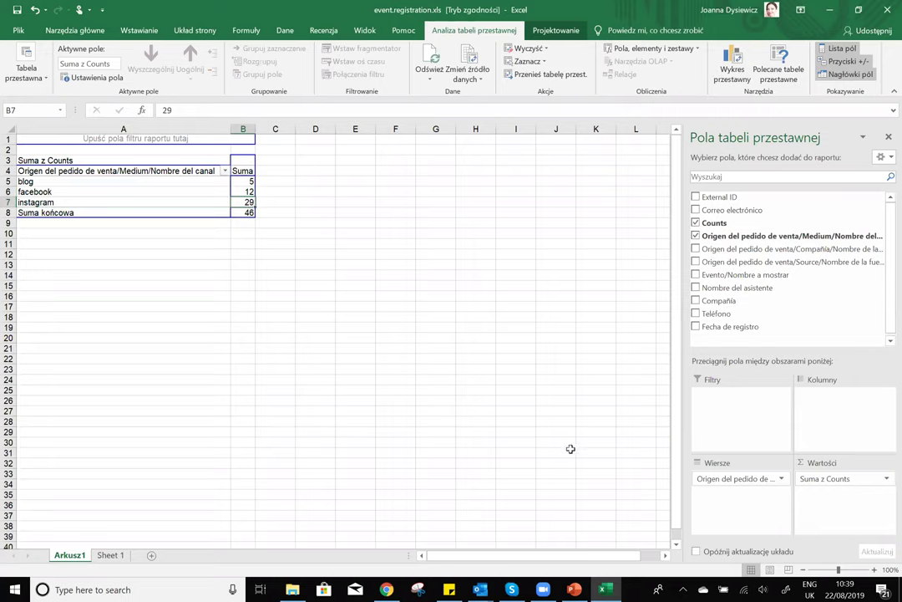
- Close the Odoo training preview and bring the training email forward in Outlook
left_click(480, 589)
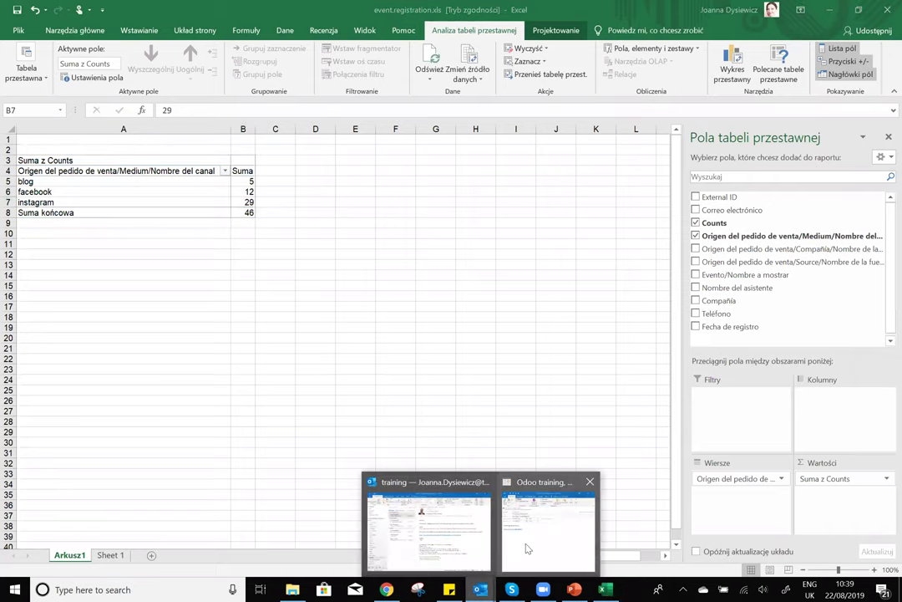
left_click(590, 485)
left_click(480, 521)
- Follow the email's odoo.com link to All Courses and enter the Marketing course
left_click(464, 266)
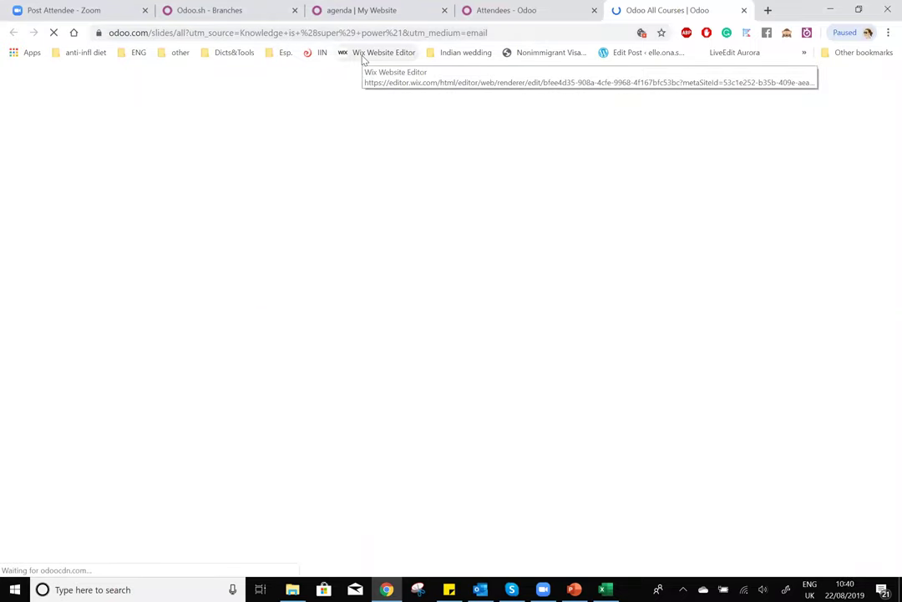
scroll(168, 407, "down", 10)
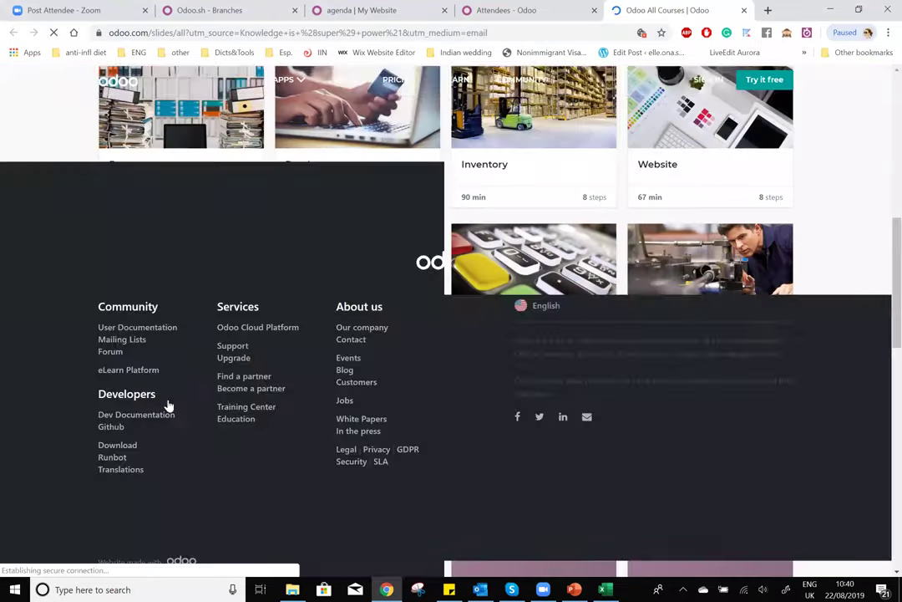
scroll(165, 347, "down", 3)
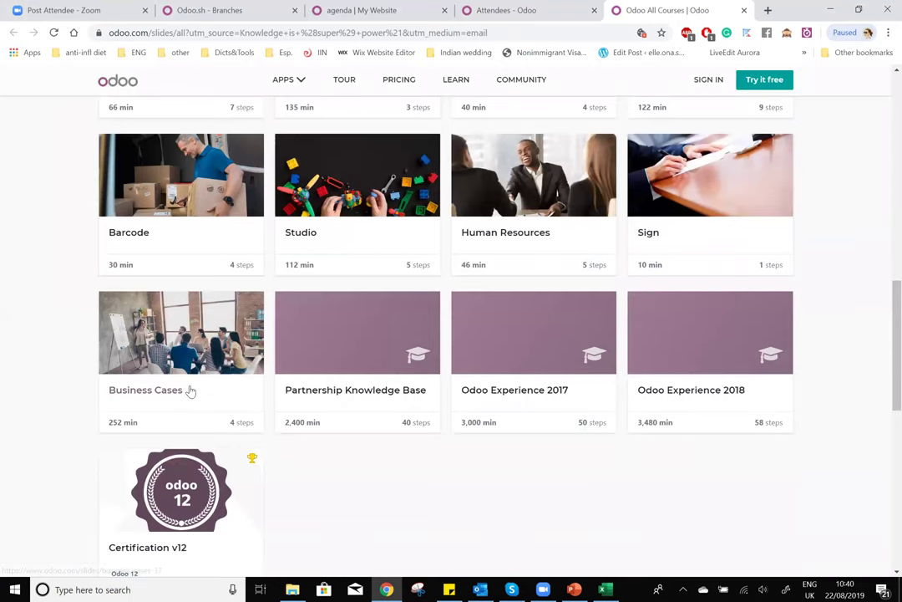
scroll(190, 390, "up", 4)
scroll(190, 390, "up", 9)
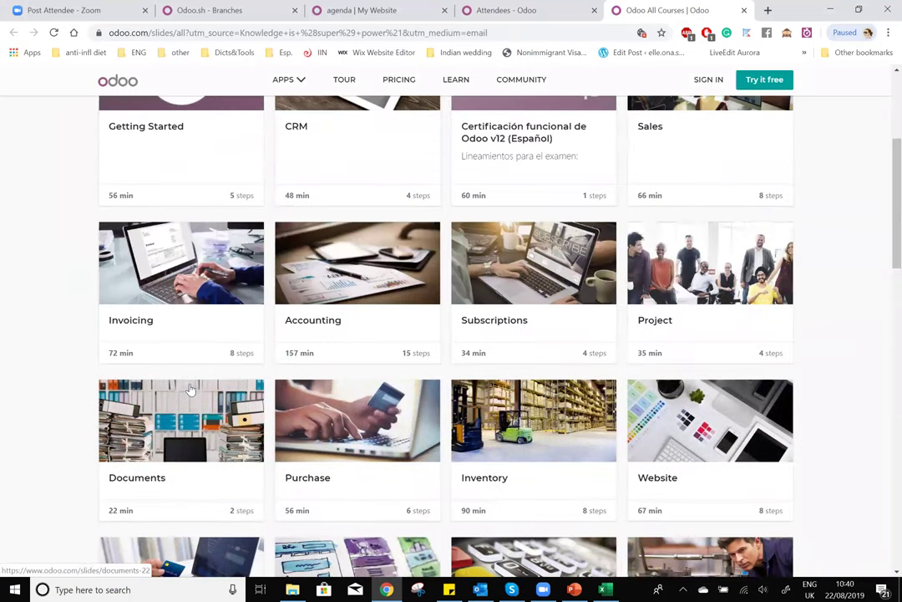
scroll(375, 353, "down", 10)
left_click(370, 348)
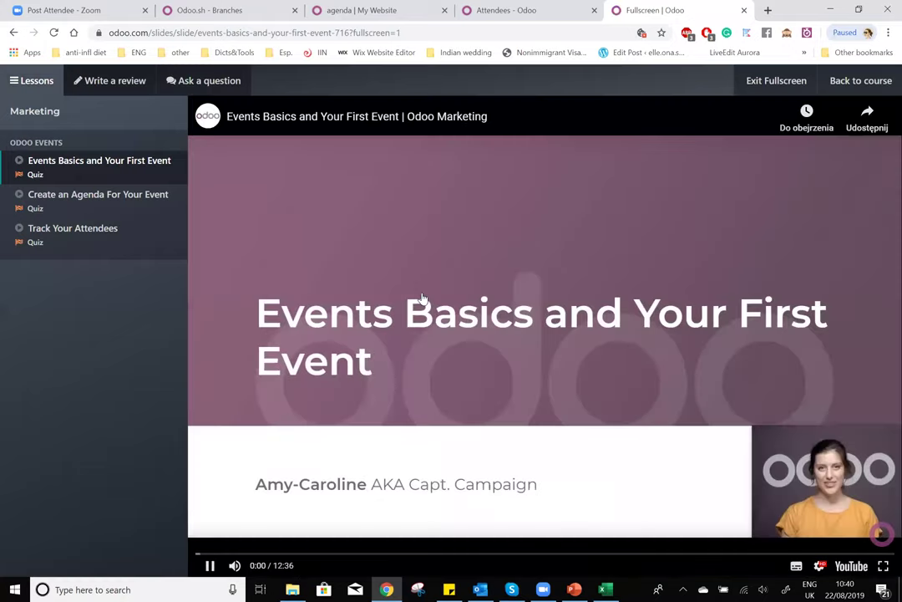
- Pause the lesson video and open the Events Basics and Your First Event quiz
left_click(418, 303)
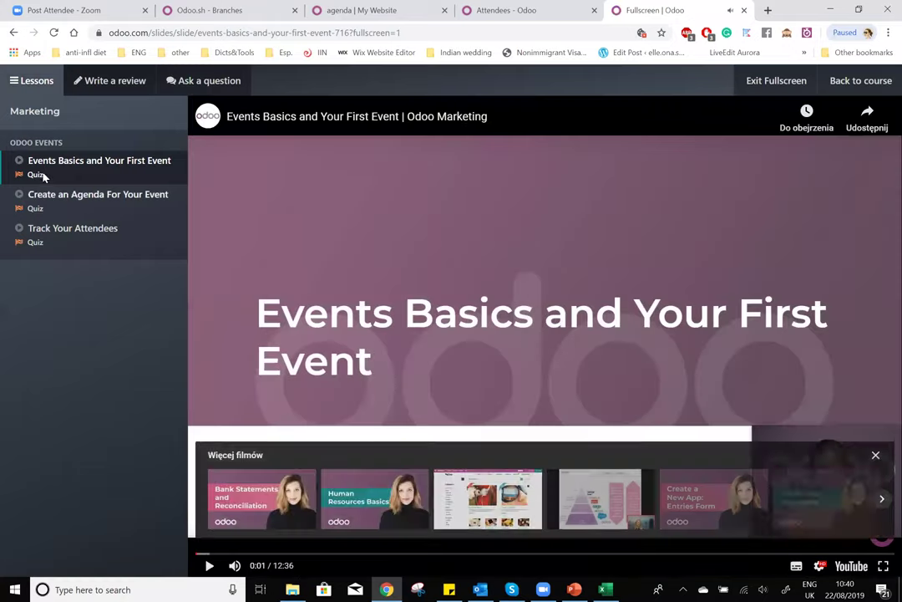
left_click(36, 175)
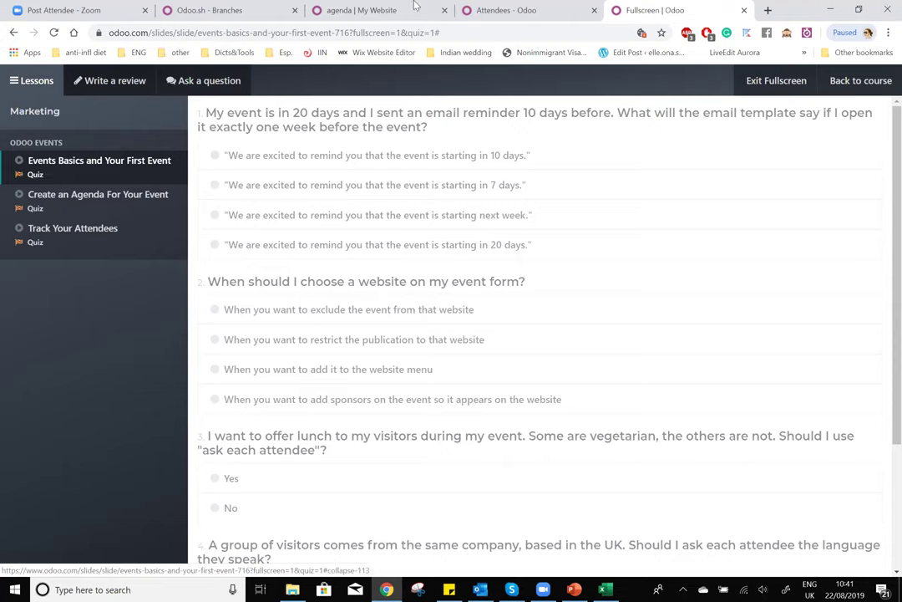
- Close the attendee export dialog and return to the Odoo Training event form
left_click(376, 10)
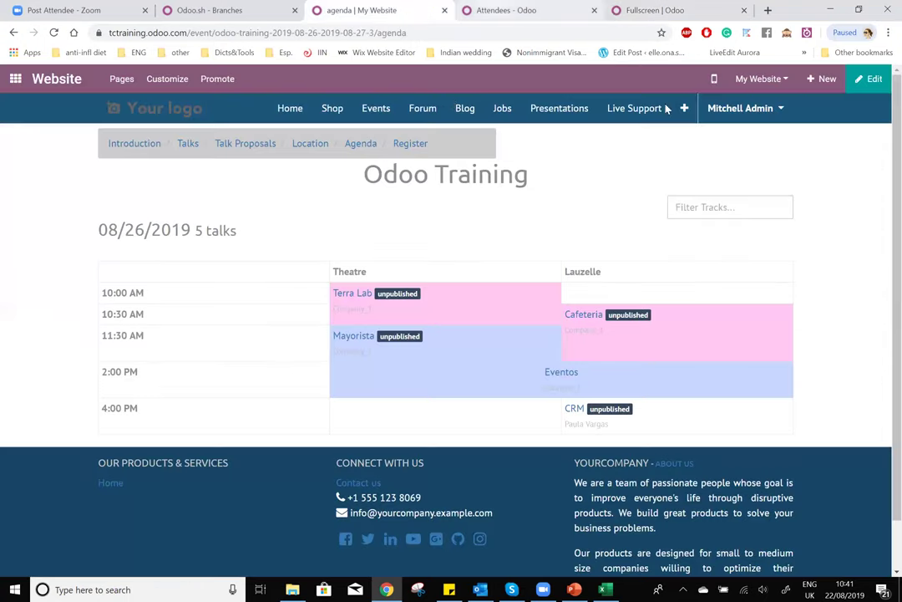
left_click(494, 8)
left_click(748, 99)
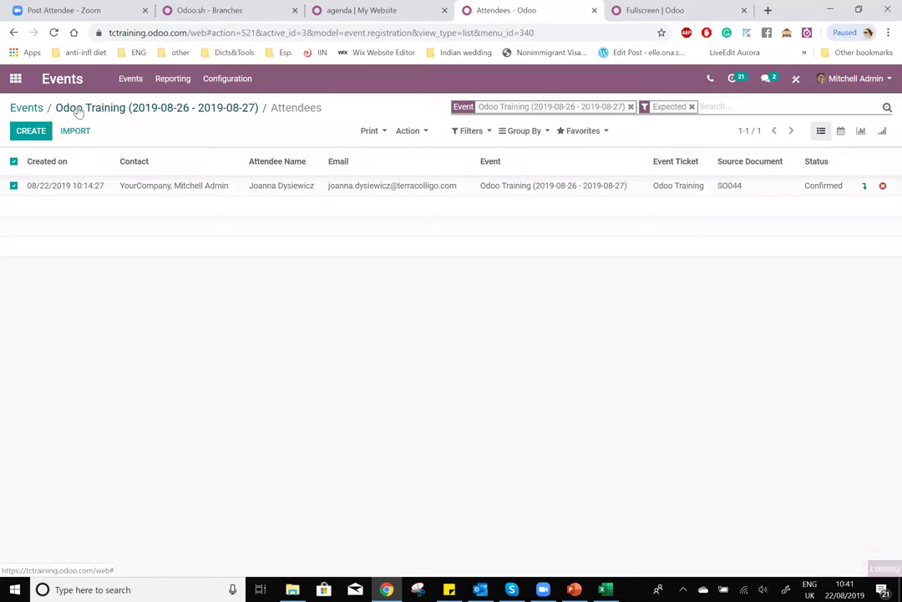
left_click(77, 109)
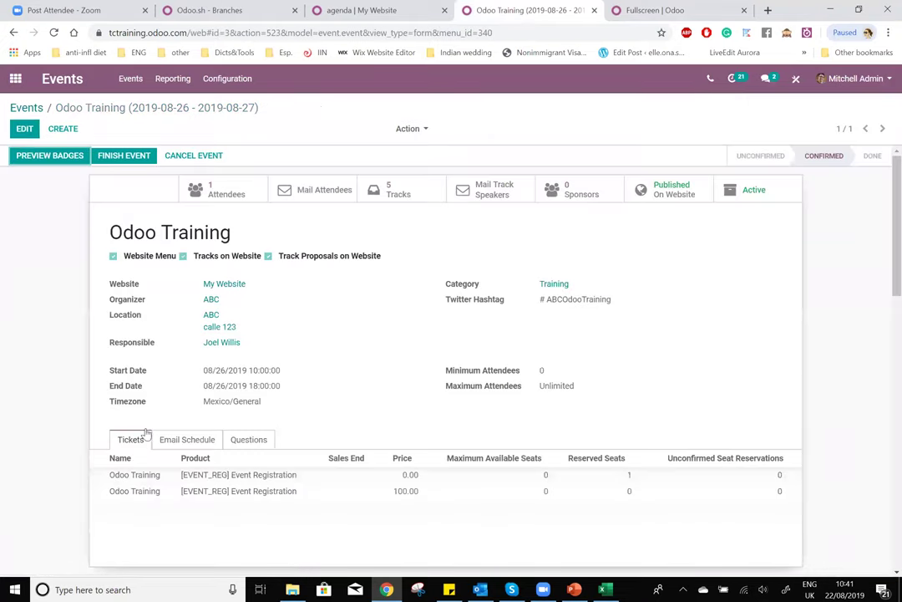
- Open the Event: Reminder template from the 10-day reminder in the email schedule
scroll(209, 436, "down", 1)
left_click(200, 377)
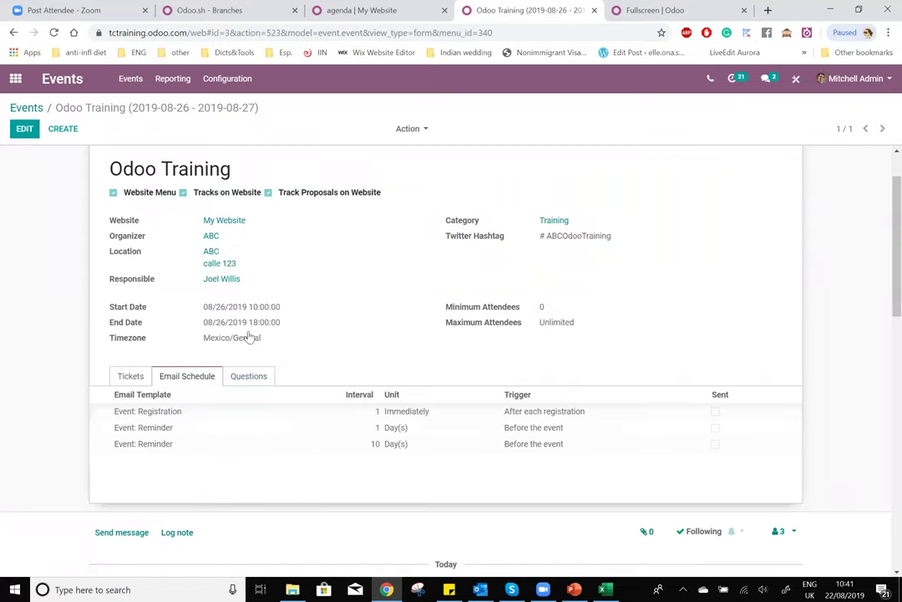
scroll(264, 354, "down", 1)
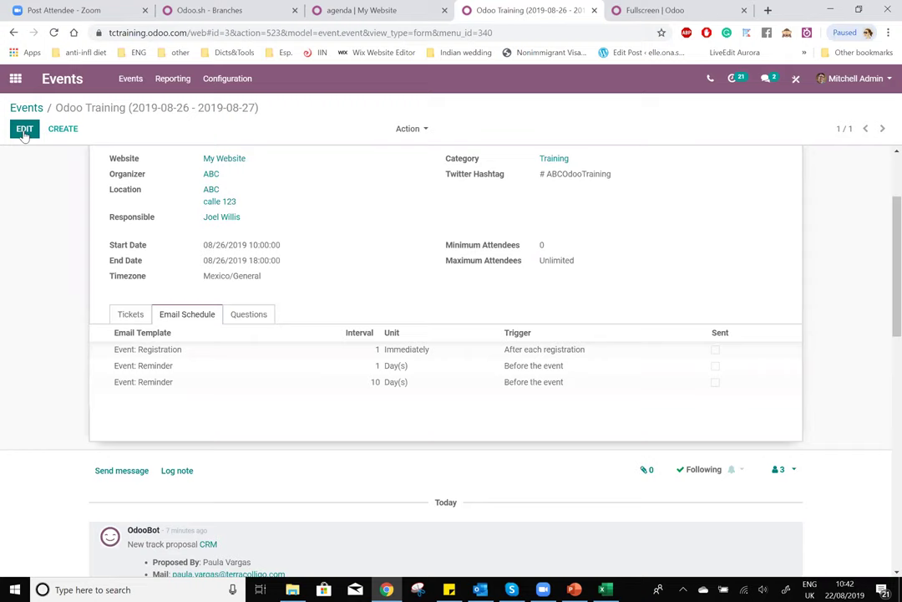
left_click(26, 129)
scroll(172, 359, "down", 3)
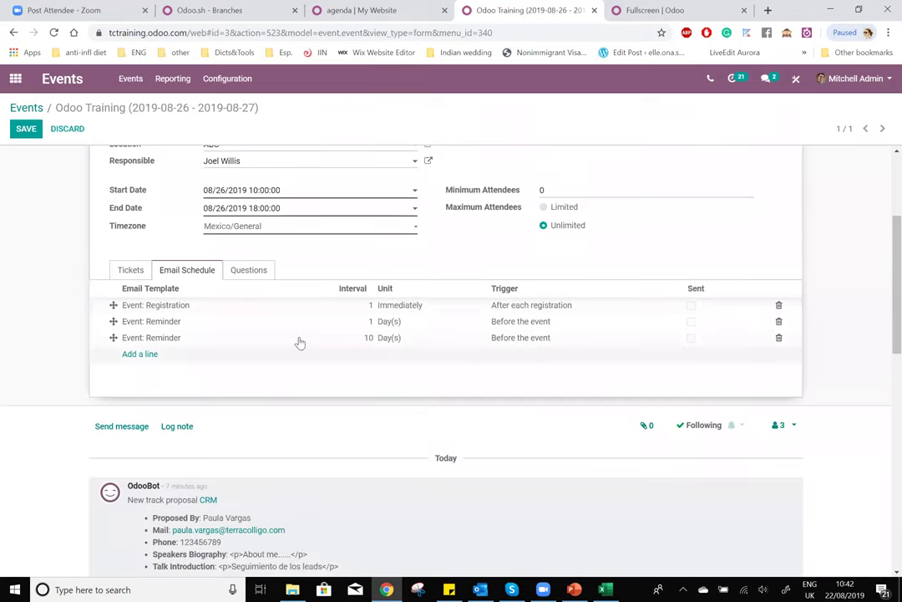
left_click(144, 339)
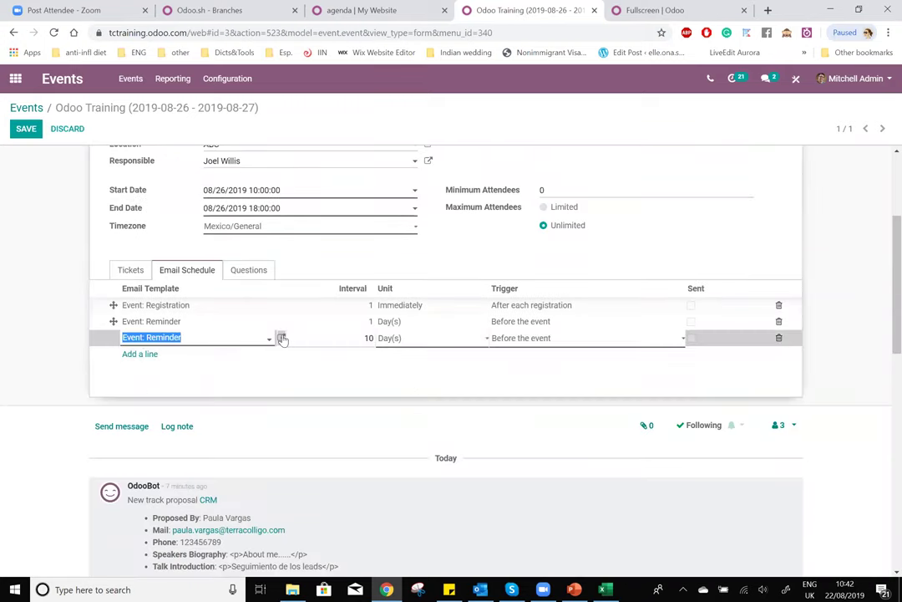
left_click(282, 338)
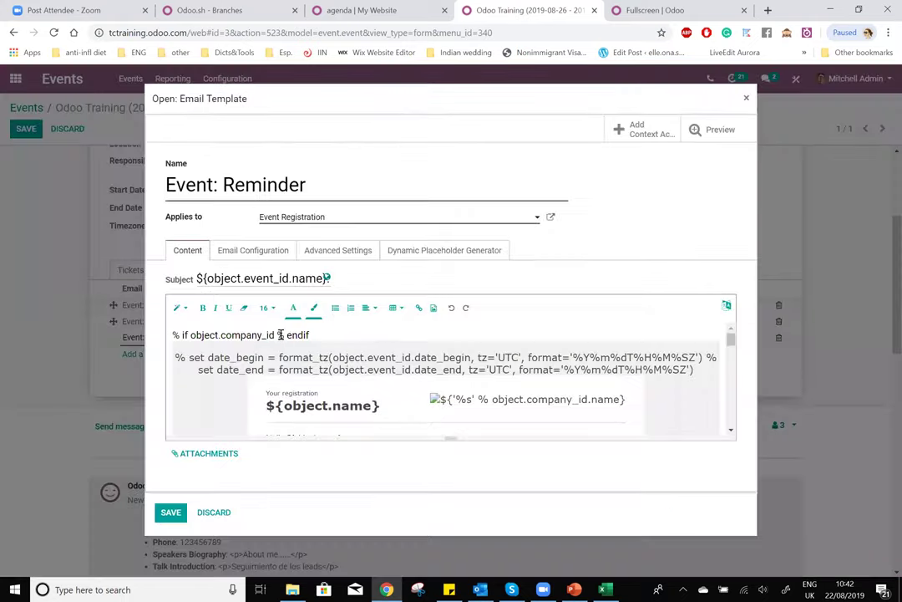
- Inspect the Event Registration model, discard it, and show the Email Configuration settings
left_click(537, 218)
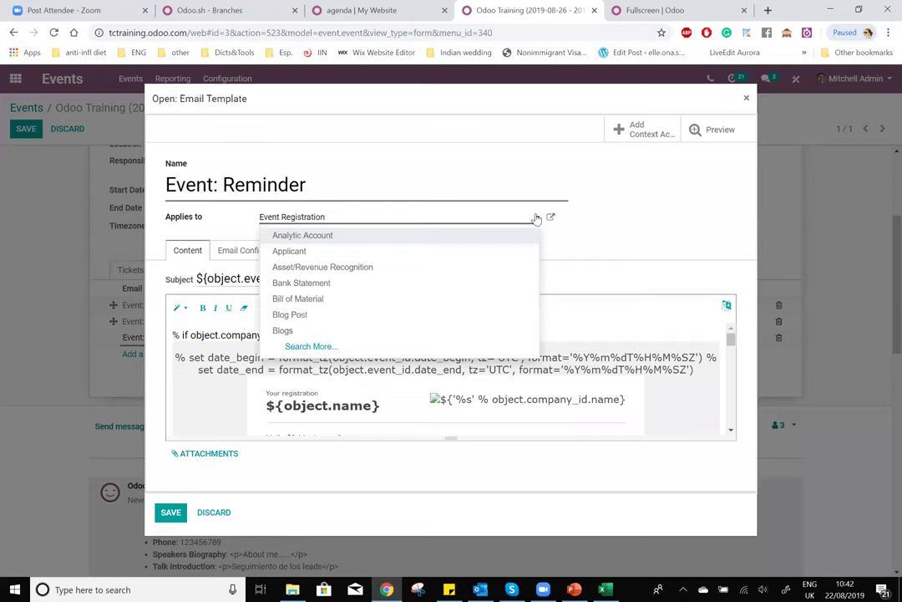
left_click(537, 218)
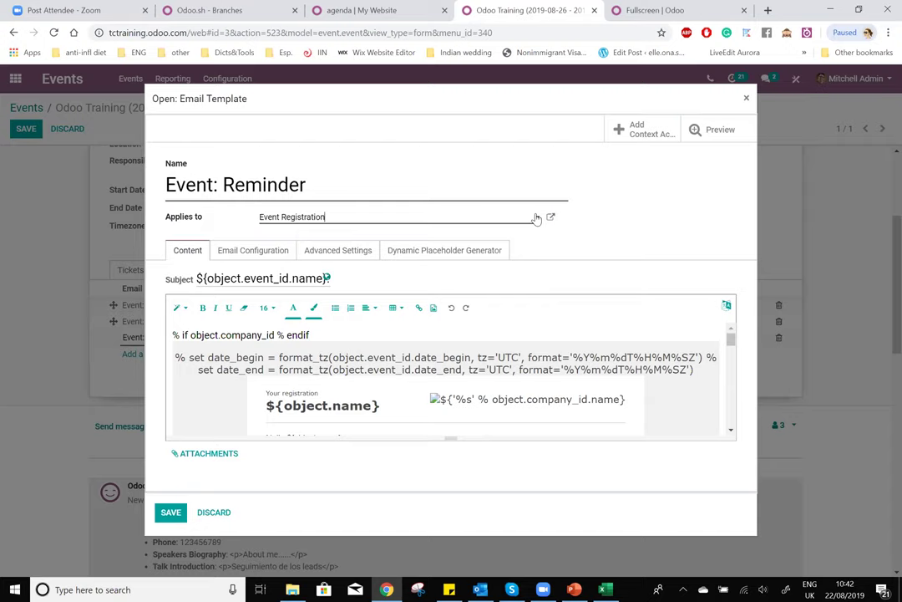
left_click(537, 217)
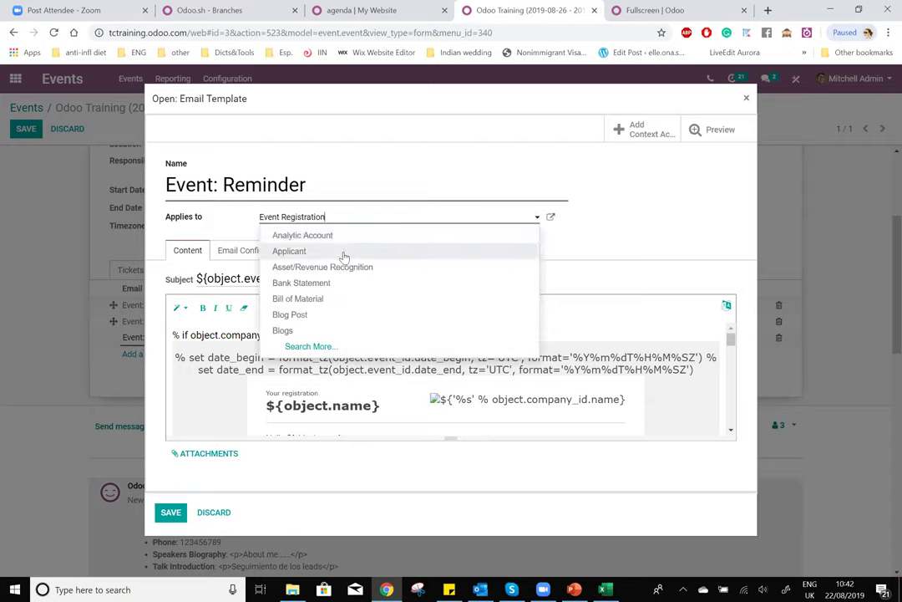
left_click(551, 216)
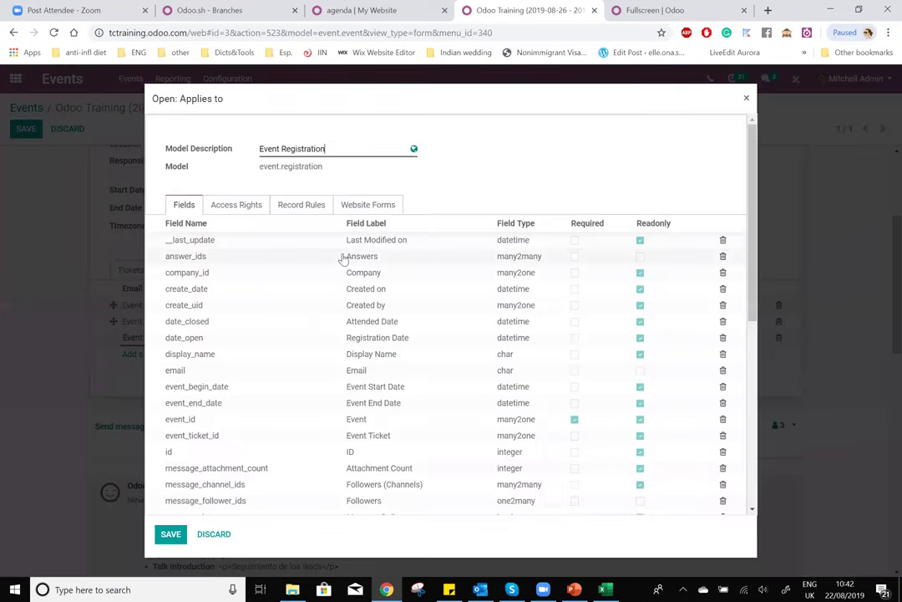
scroll(342, 260, "down", 10)
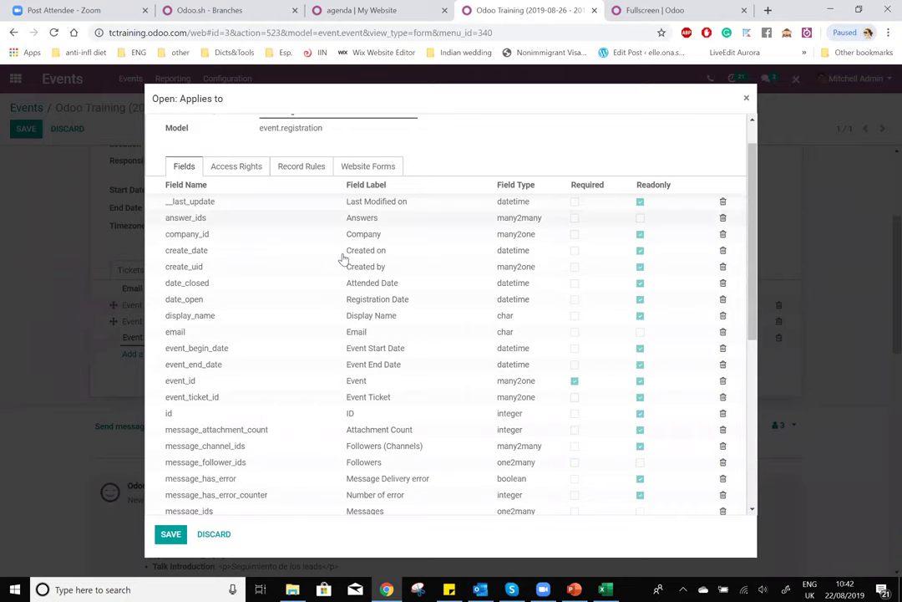
scroll(221, 509, "up", 8)
left_click(214, 533)
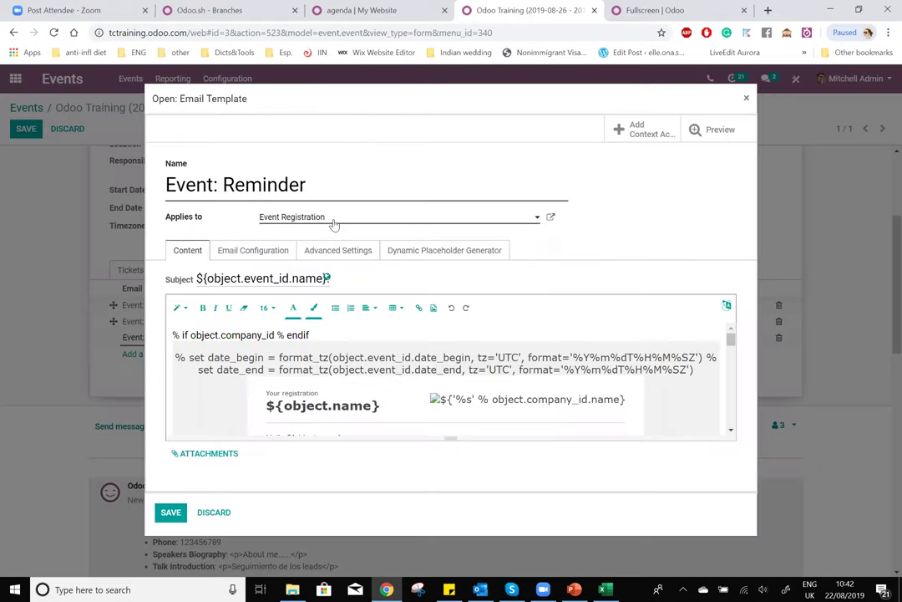
left_click(278, 250)
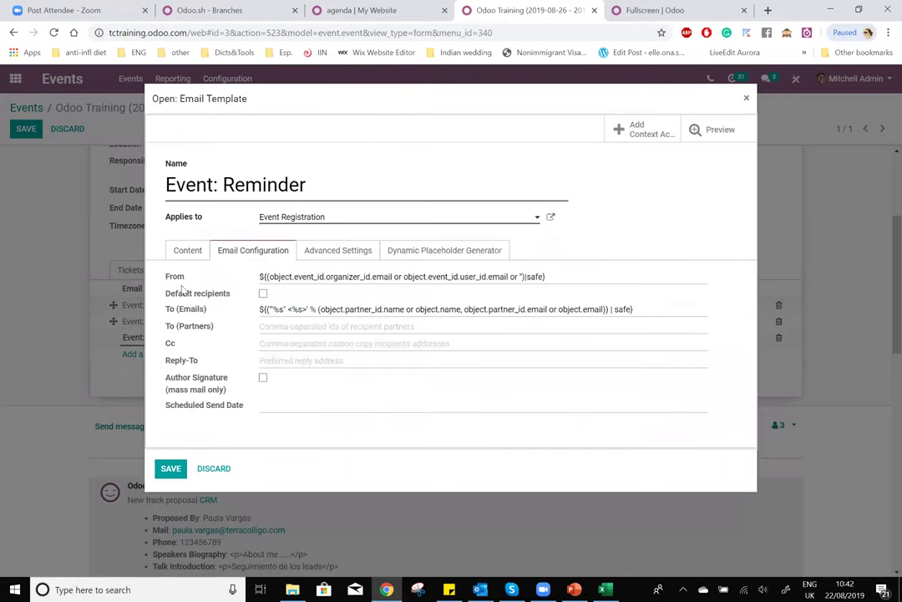
left_click_drag(164, 298, 262, 295)
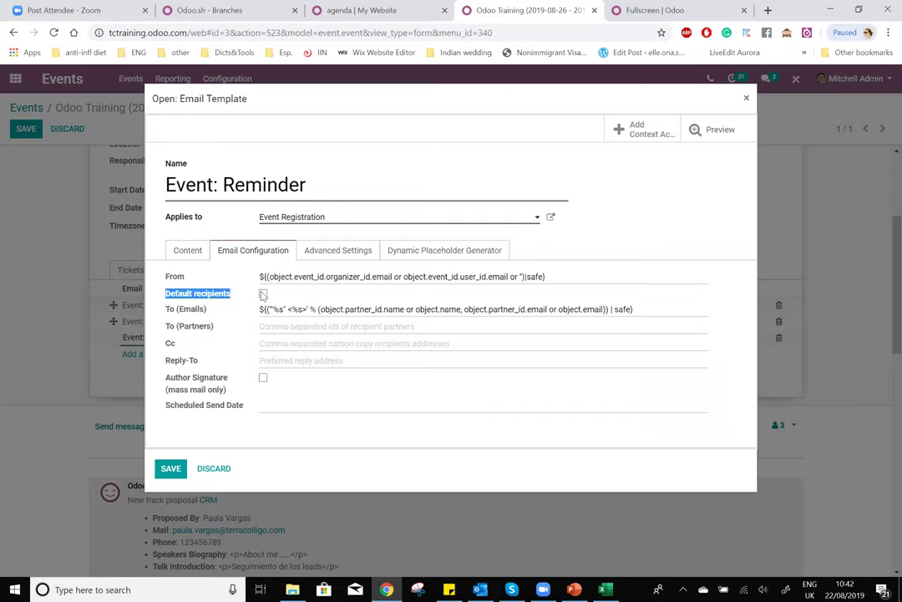
left_click_drag(165, 311, 593, 310)
left_click_drag(709, 308, 247, 310)
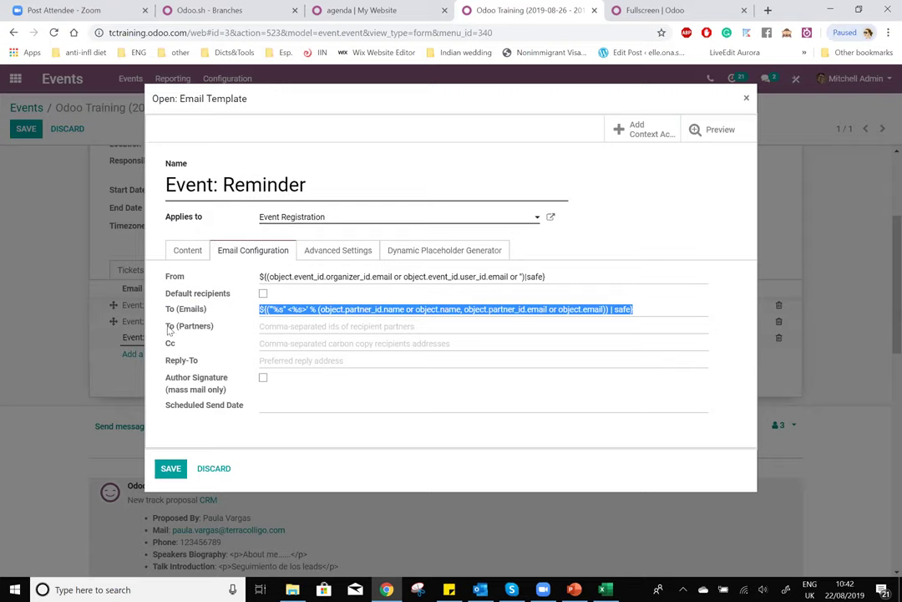
left_click(247, 311)
left_click_drag(213, 329, 251, 310)
left_click(375, 326)
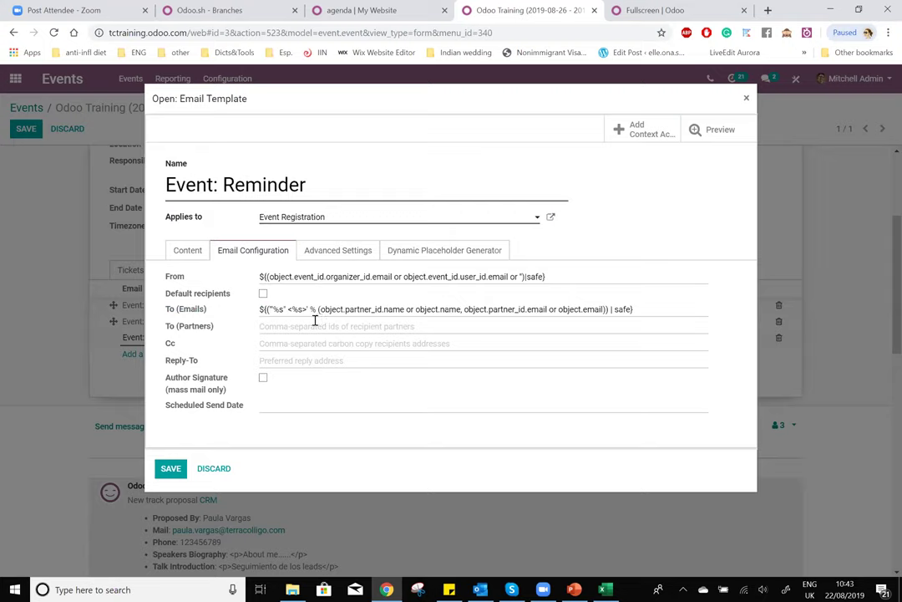
left_click(334, 252)
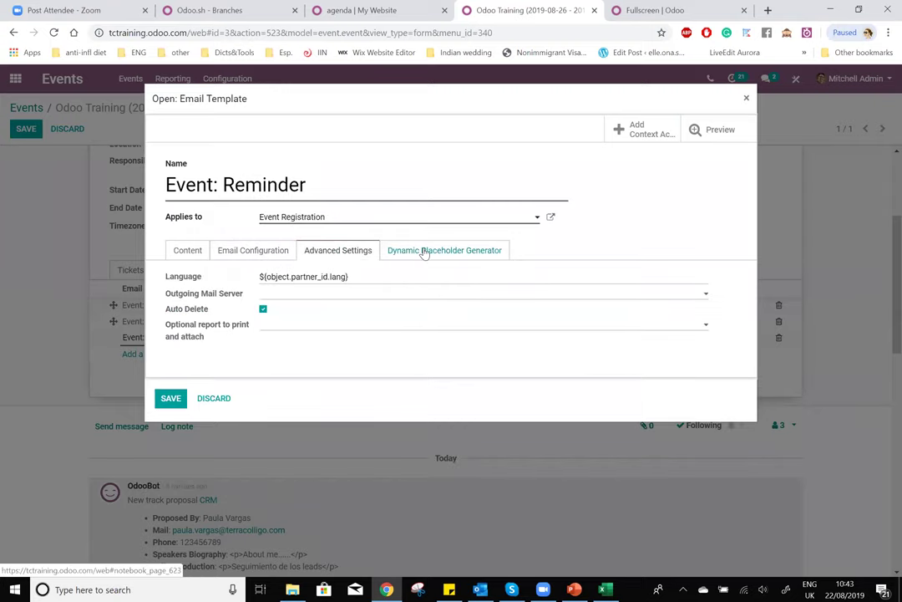
left_click(452, 252)
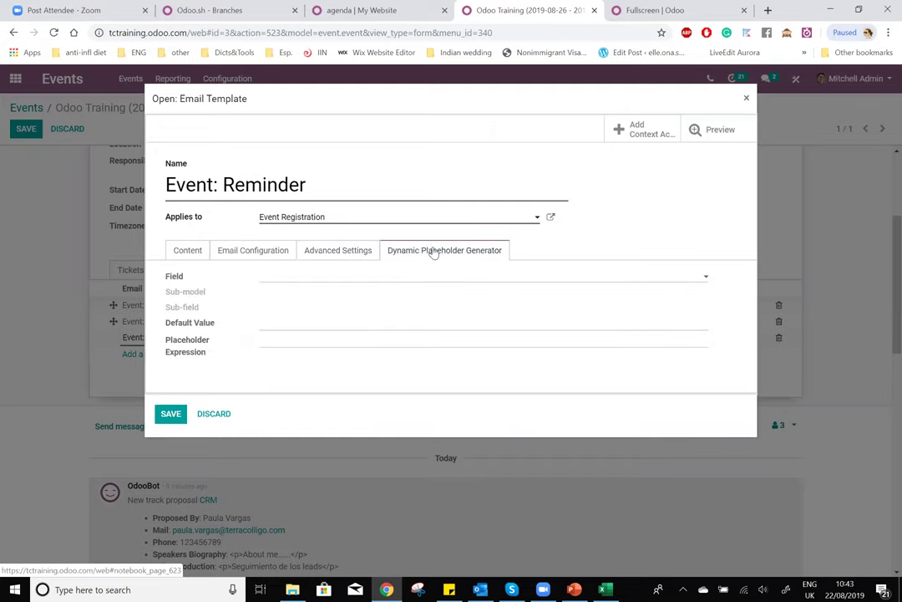
left_click(285, 251)
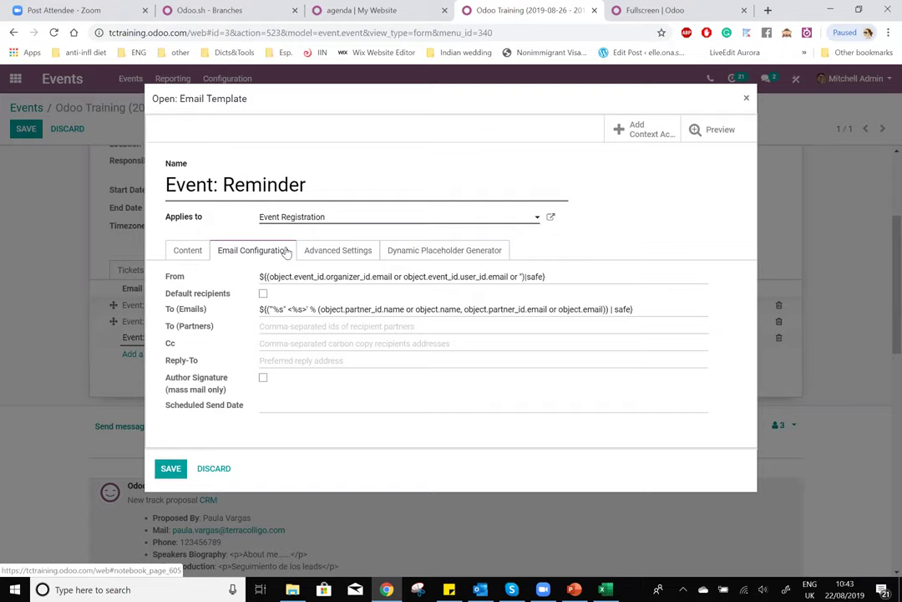
left_click(263, 294)
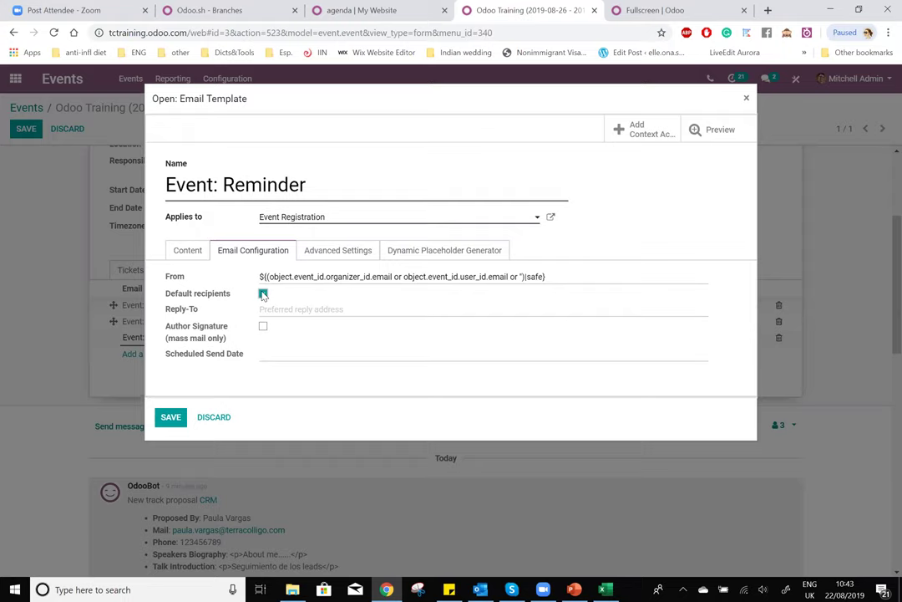
left_click(263, 294)
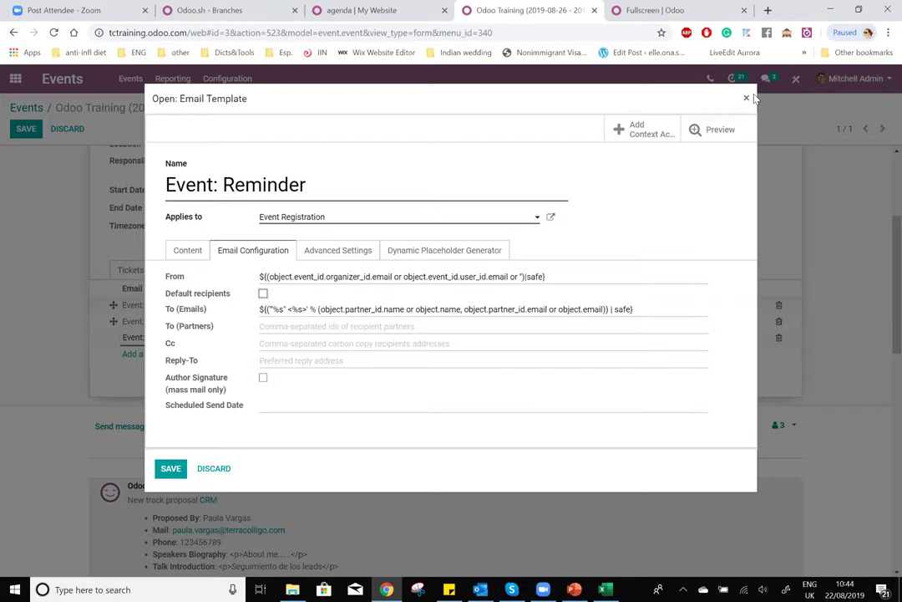
- Close the reminder template and view the Odoo Training agenda on the website
left_click(748, 99)
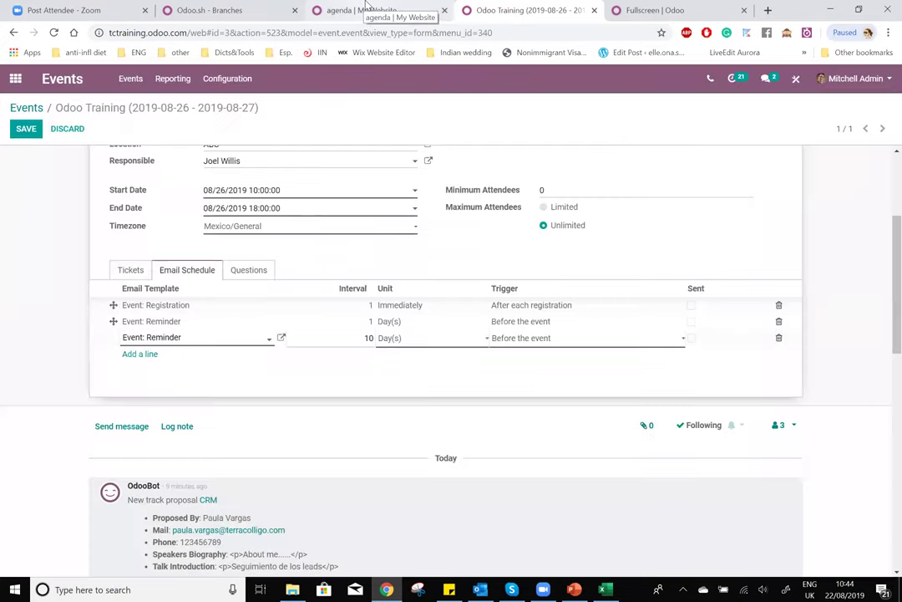
left_click(365, 8)
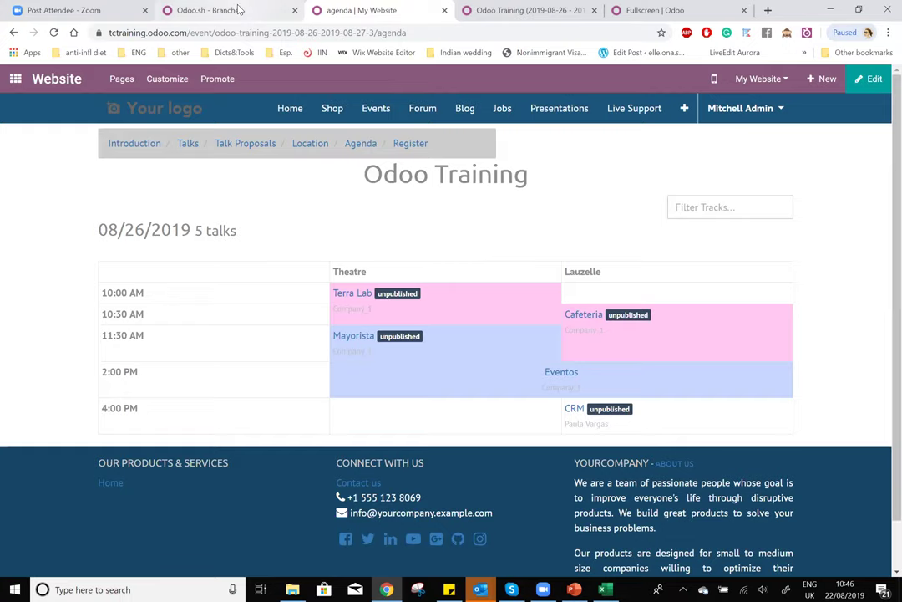
left_click(240, 9)
- Go to the Camara Nordica events site via the 'camara' address-bar suggestion
left_click(284, 25)
type("camara")
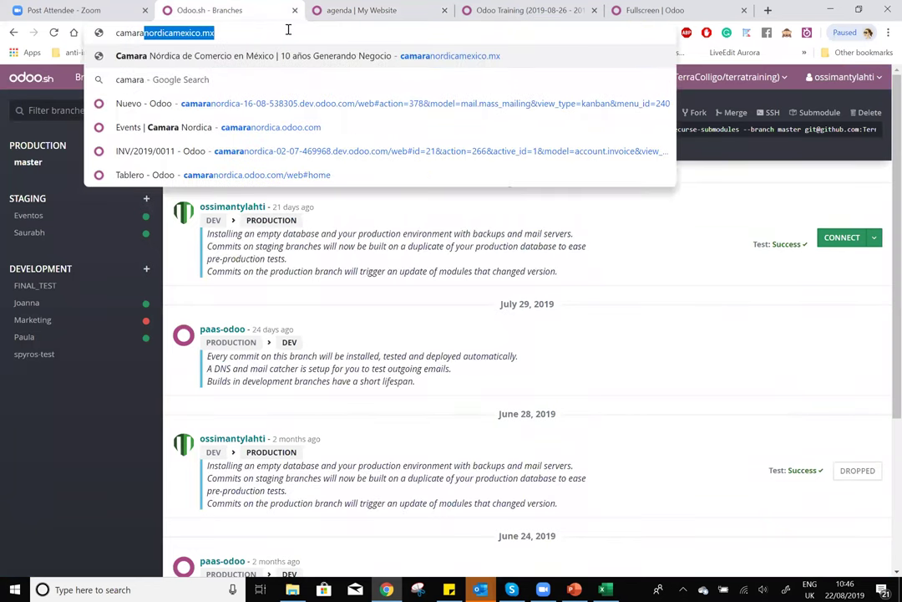
left_click(301, 127)
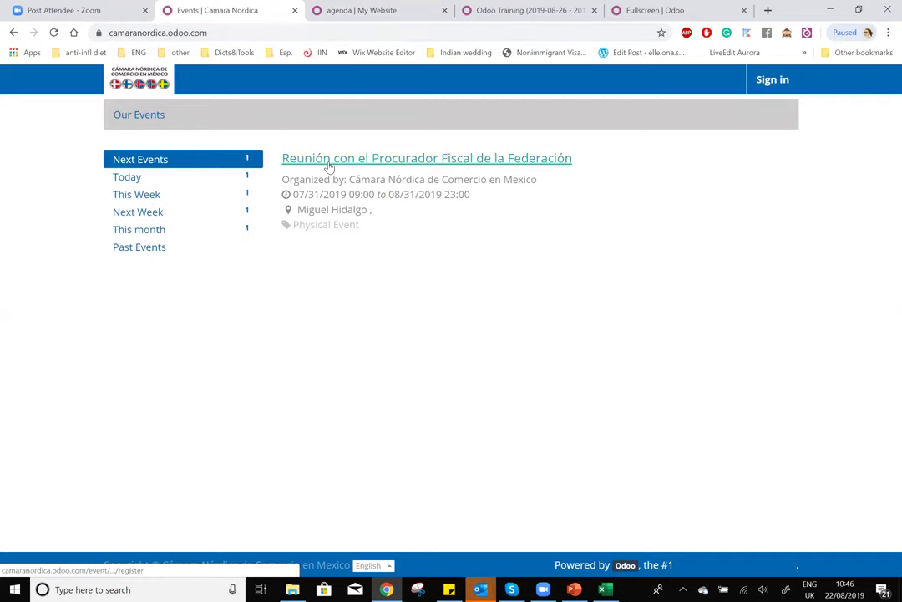
- Open the Reunión con el Procurador Fiscal event page showing $700.00 and $714.00 tickets
left_click(455, 160)
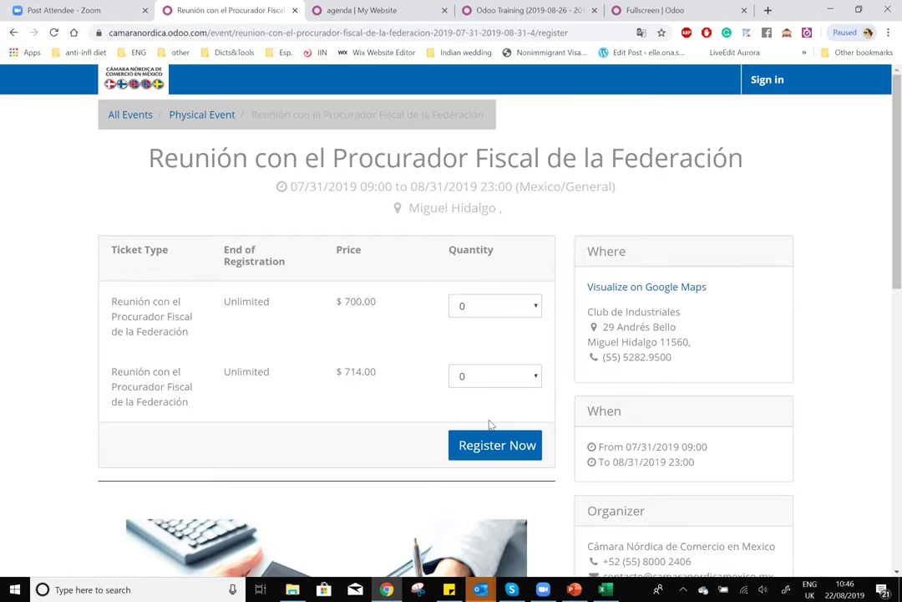
scroll(884, 457, "down", 10)
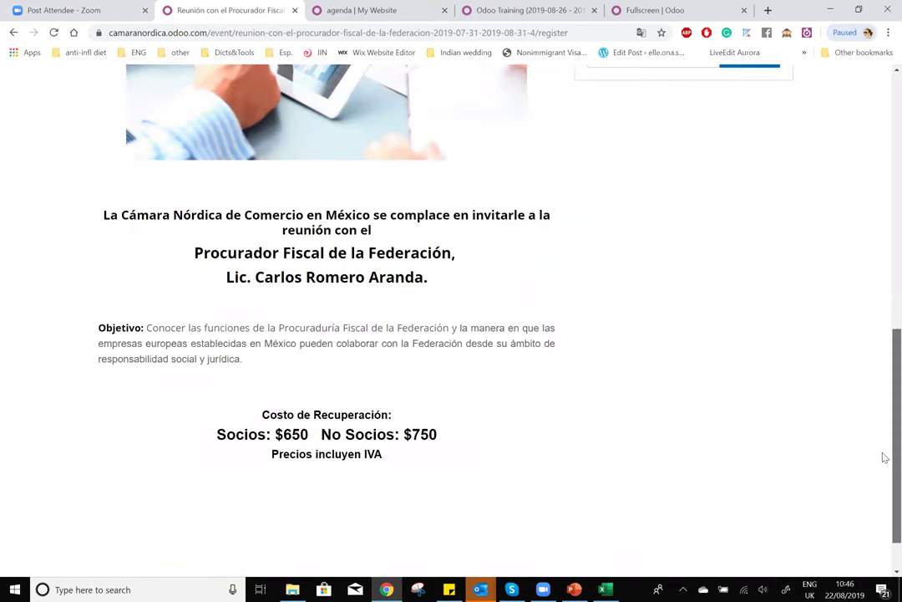
scroll(884, 334, "up", 10)
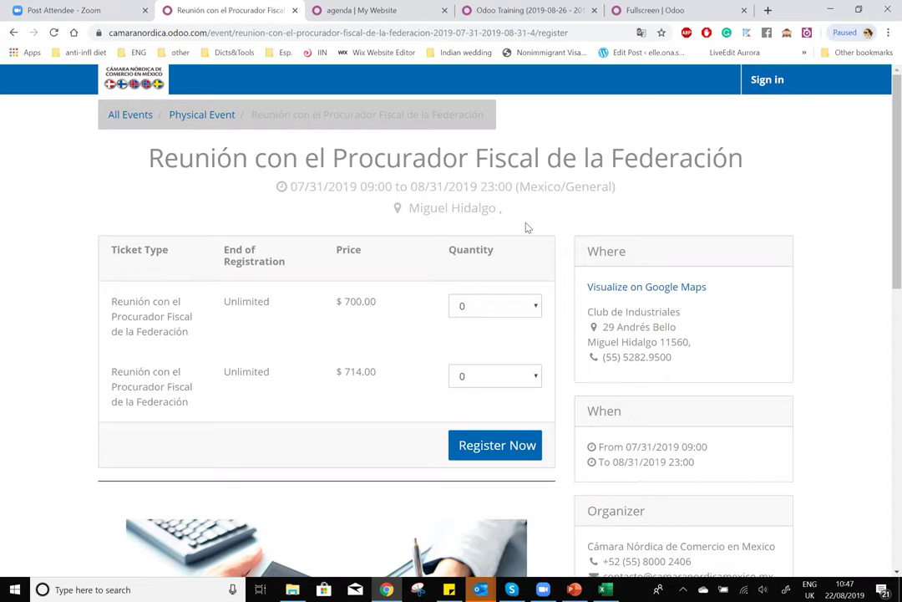
- Scroll to the bottom of the Events Basics quiz and choose SIGN IN
left_click(660, 10)
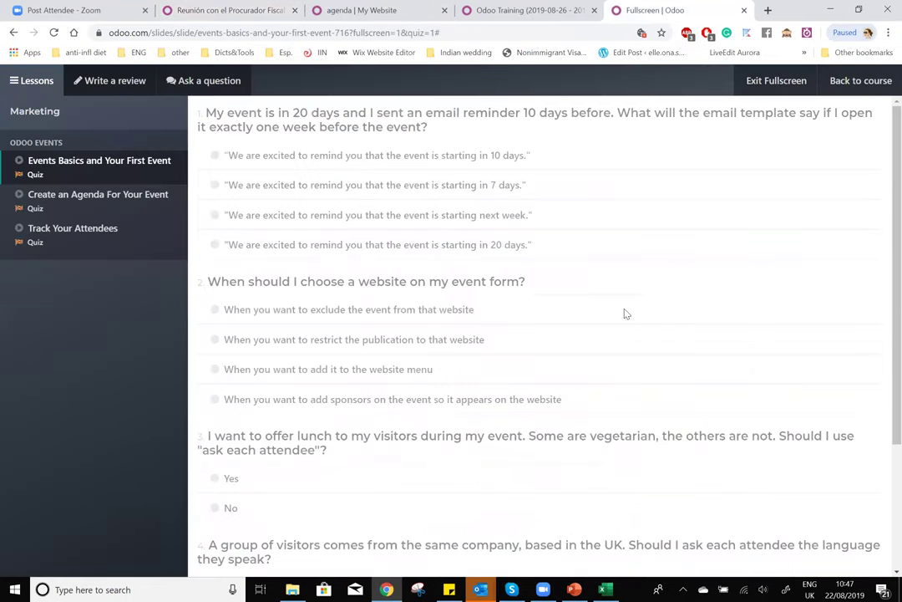
scroll(626, 313, "down", 2)
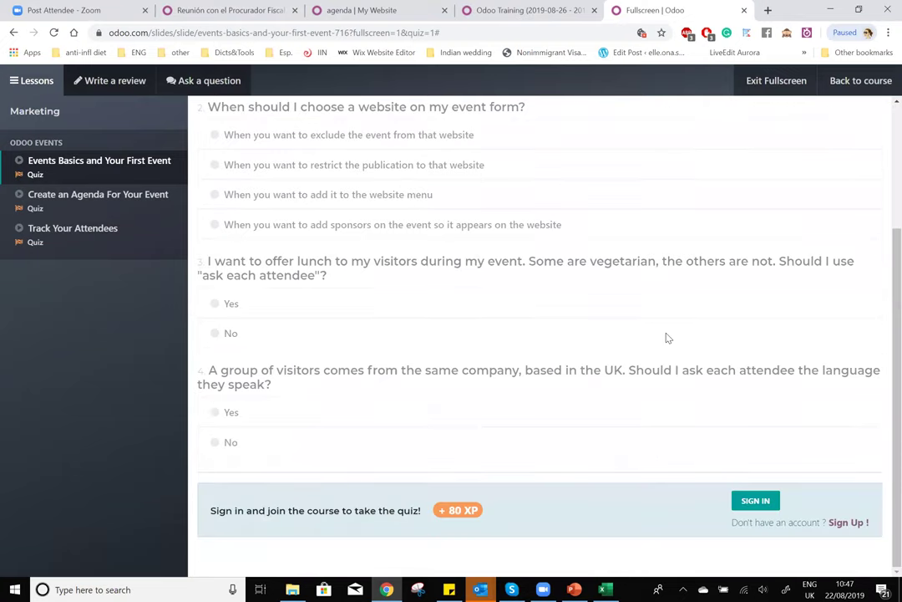
left_click(761, 501)
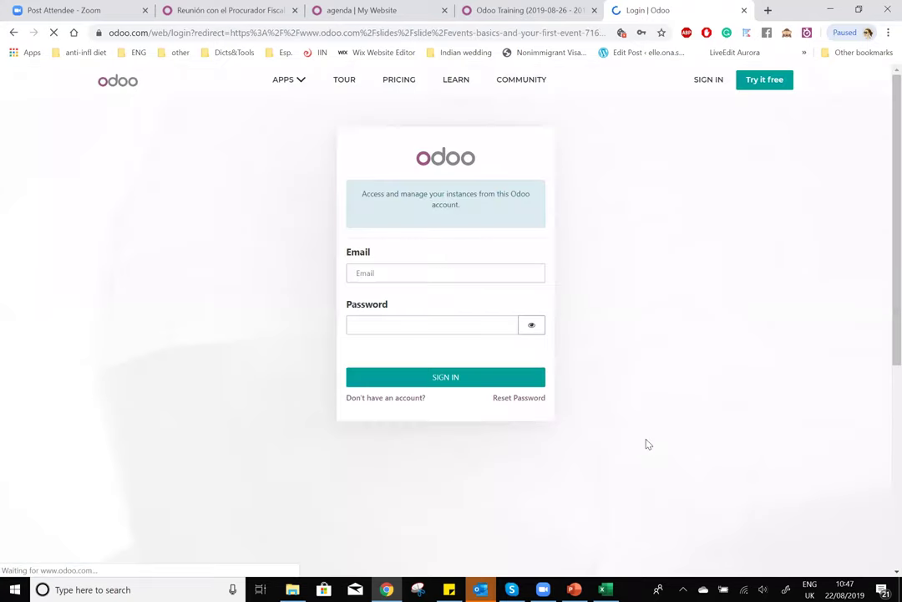
- Try signing in to odoo.com, then go back to the Events Basics quiz
left_click(448, 377)
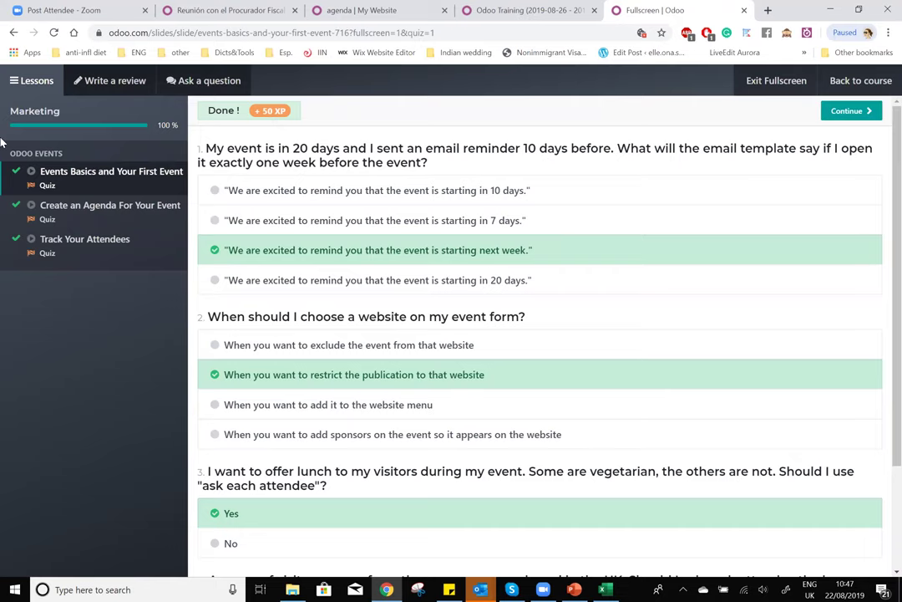
scroll(540, 257, "down", 2)
scroll(540, 260, "up", 2)
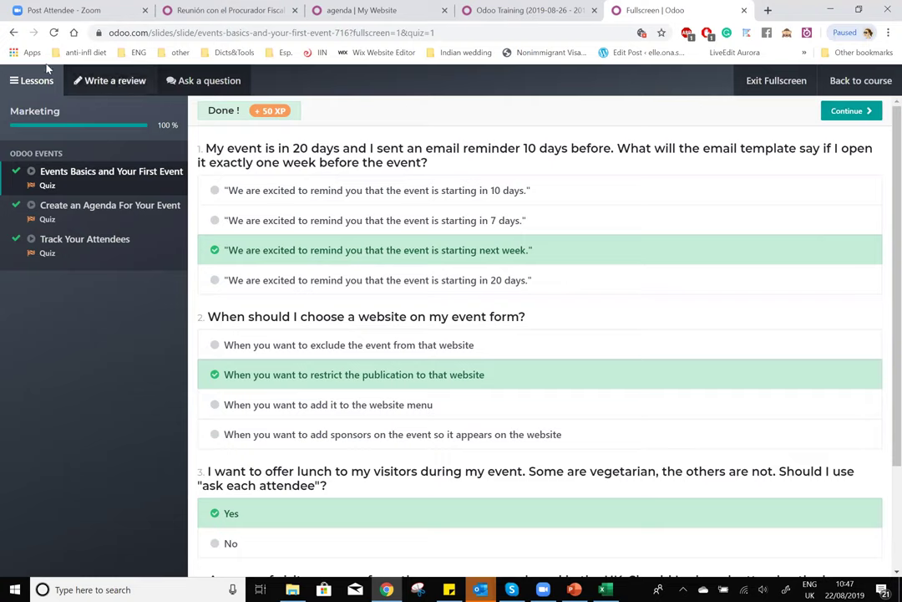
left_click(11, 33)
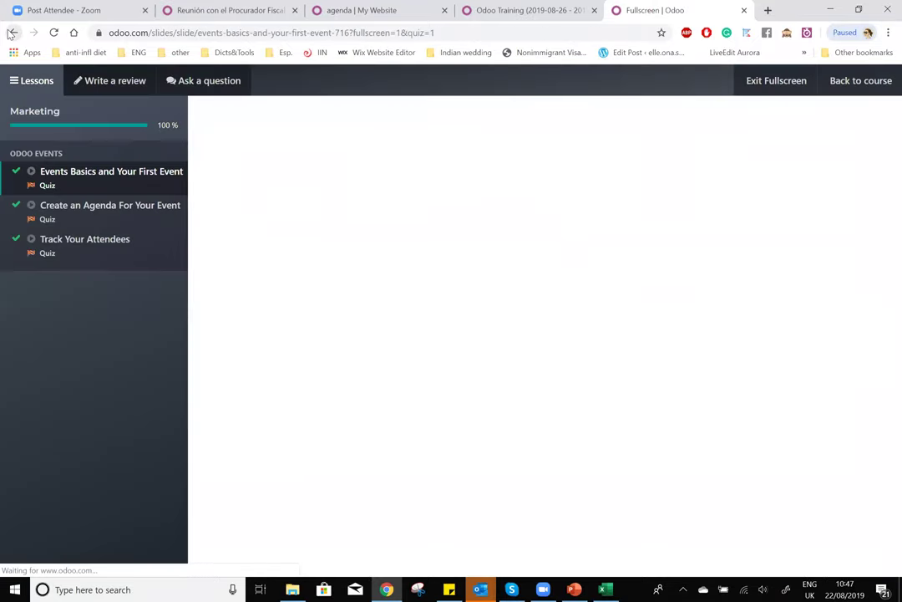
scroll(721, 235, "down", 1)
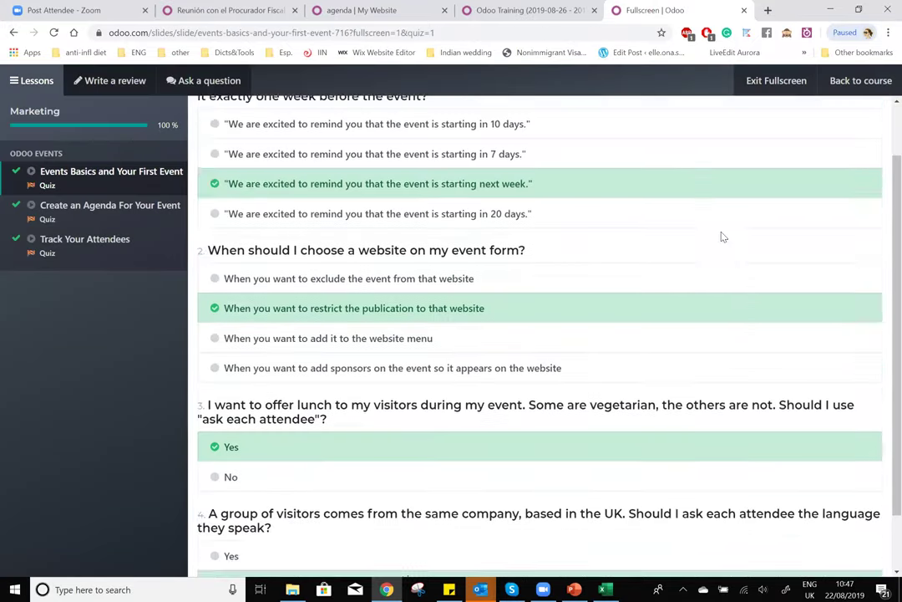
scroll(275, 165, "up", 1)
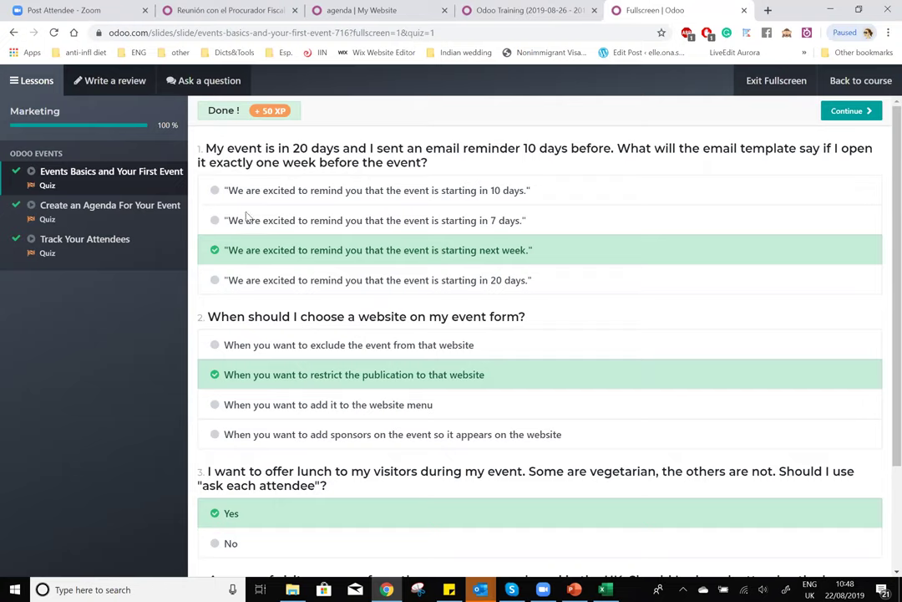
- Highlight question 1's answers, marking 'next week.' as correct over 7 and 10 days
left_click_drag(229, 224, 547, 226)
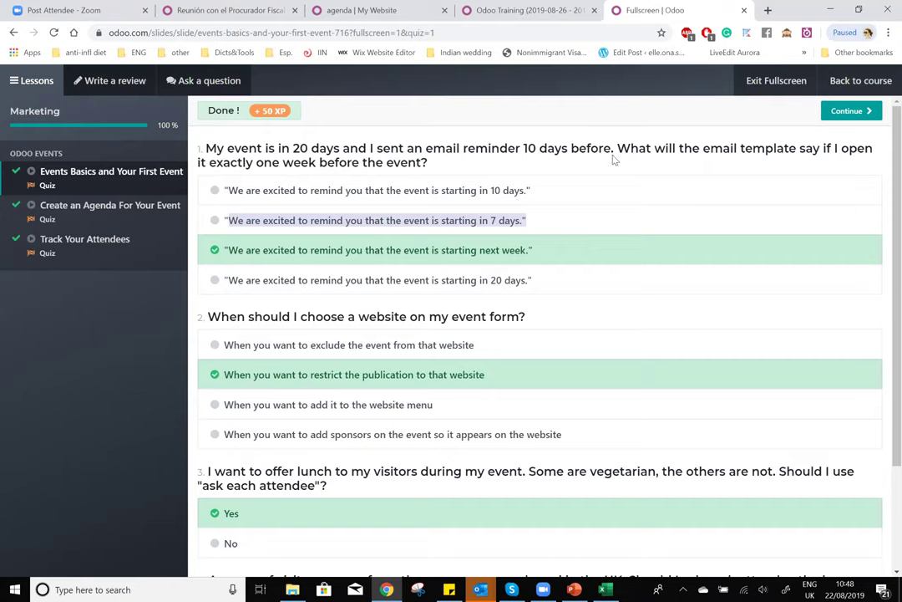
left_click(490, 217)
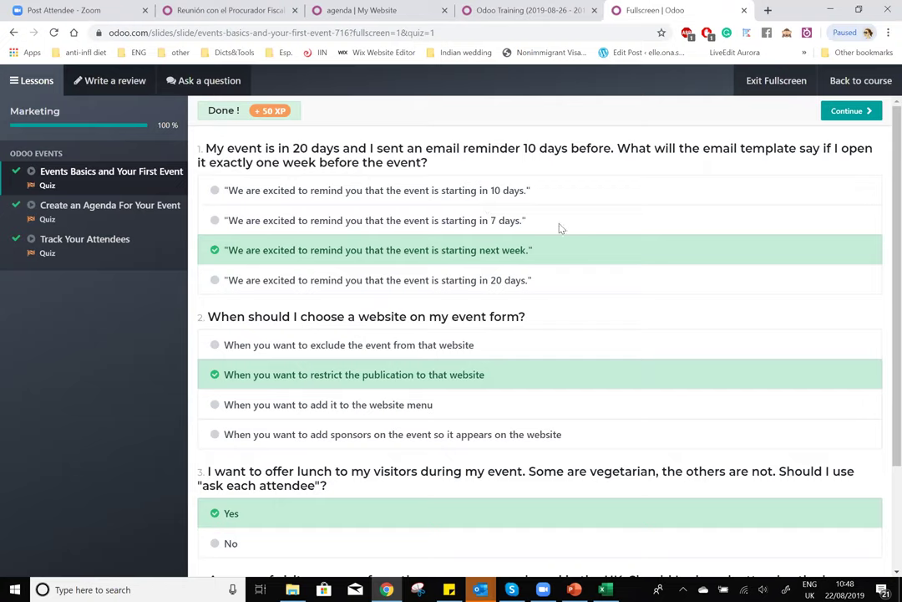
left_click_drag(479, 251, 528, 255)
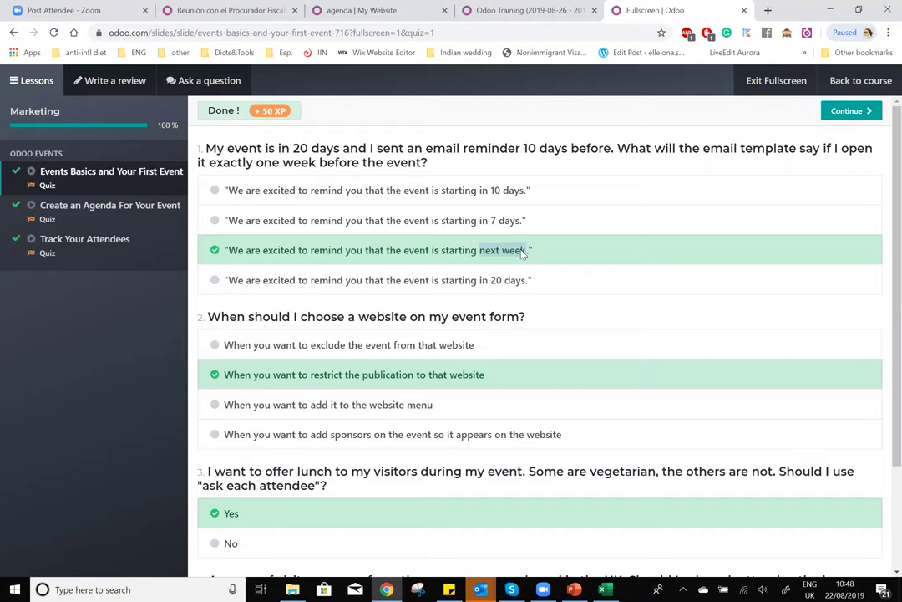
left_click(500, 253)
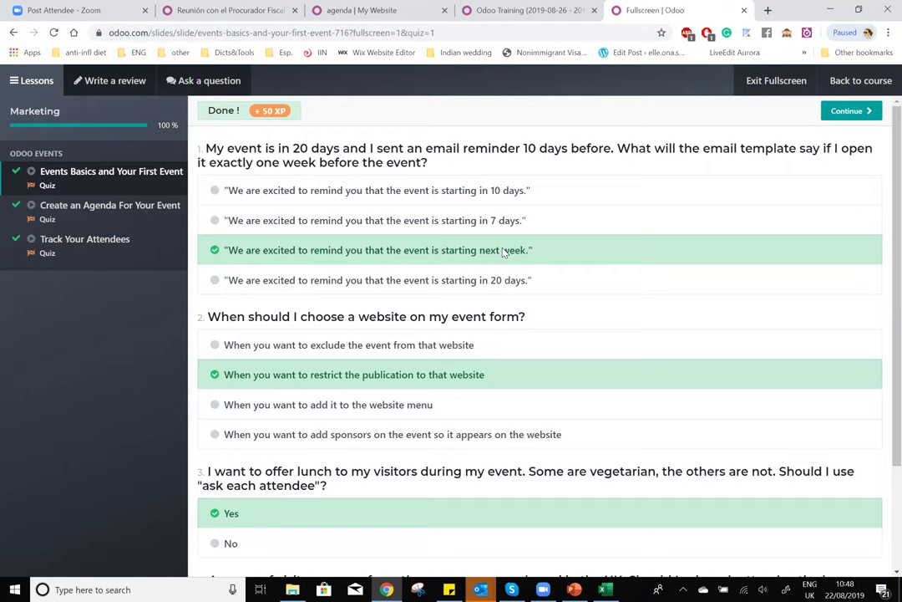
left_click_drag(490, 190, 529, 191)
left_click(484, 253)
left_click_drag(484, 253, 574, 256)
left_click(575, 256)
double_click(494, 221)
left_click(498, 222)
- Highlight question 2's wording and correct answer, then return to the Odoo Training event
left_click_drag(209, 318, 539, 315)
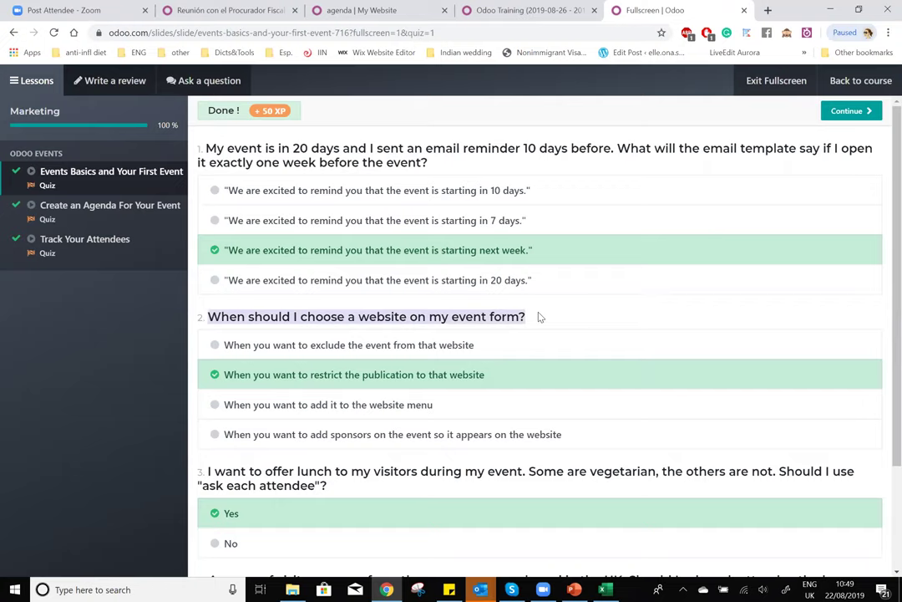
left_click(226, 378)
left_click_drag(228, 380, 478, 382)
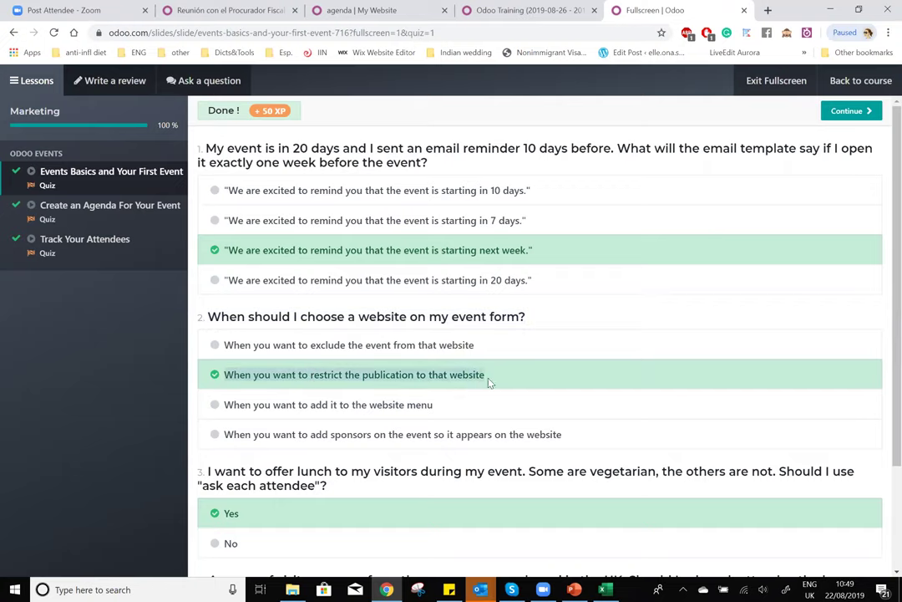
left_click(482, 8)
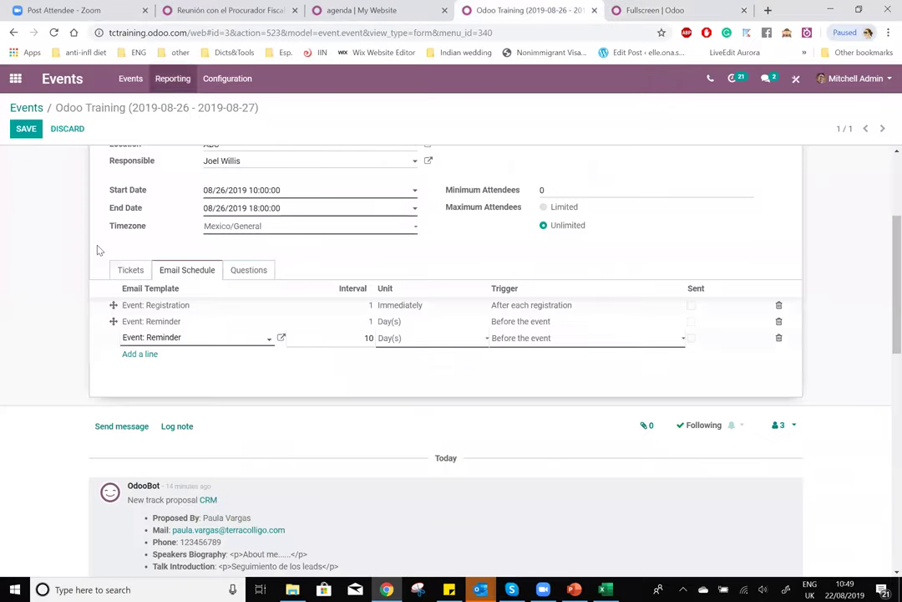
- Clear the event's website setting, then return to the Events Basics and Your First Event quiz
scroll(96, 251, "up", 3)
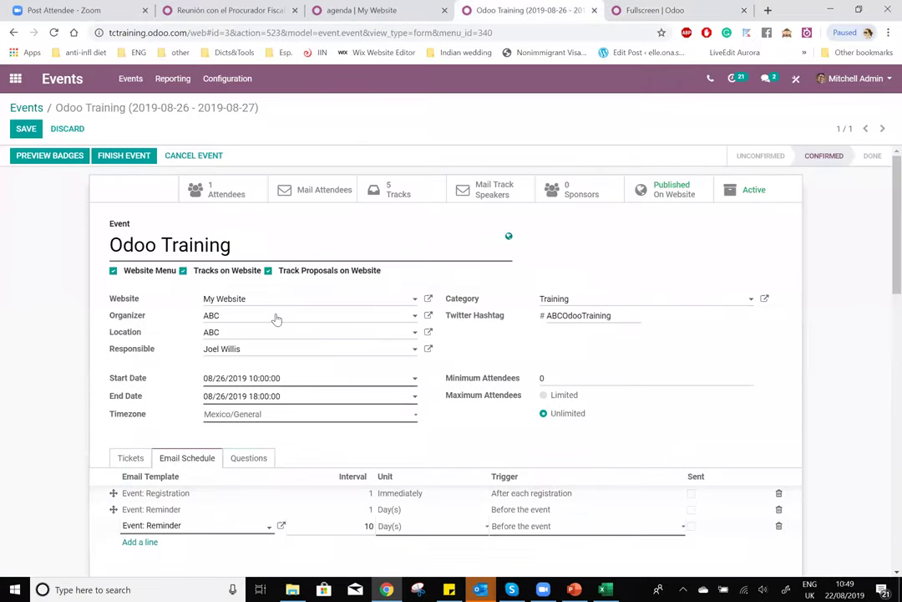
left_click(280, 302)
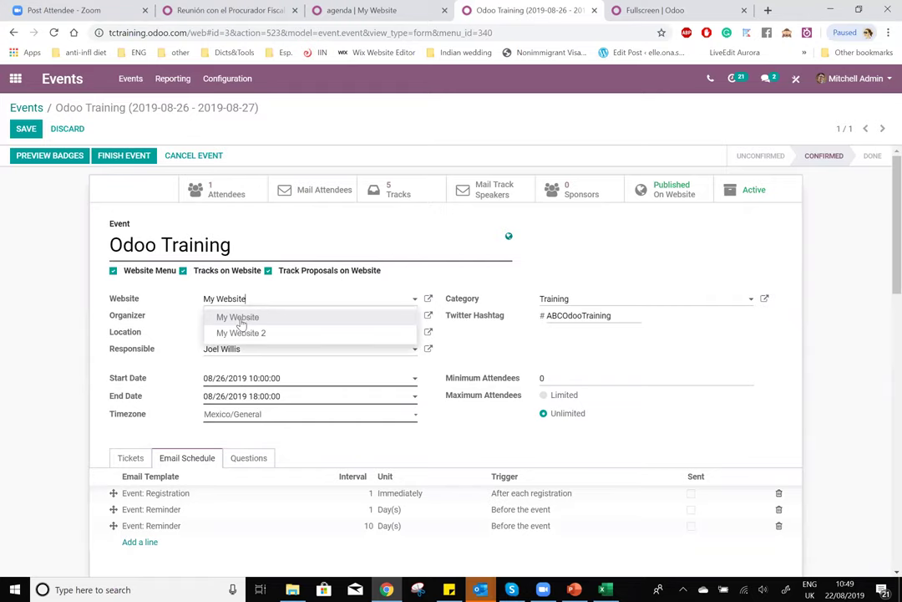
key("BackSpace")
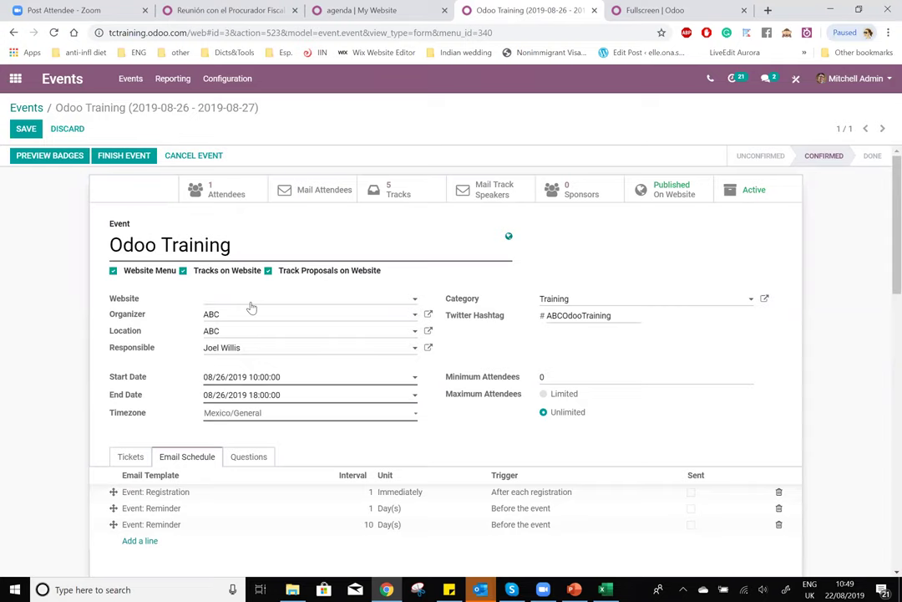
left_click(657, 7)
- Highlight the quiz answer that choosing a website restricts publication to that website
scroll(587, 392, "down", 3)
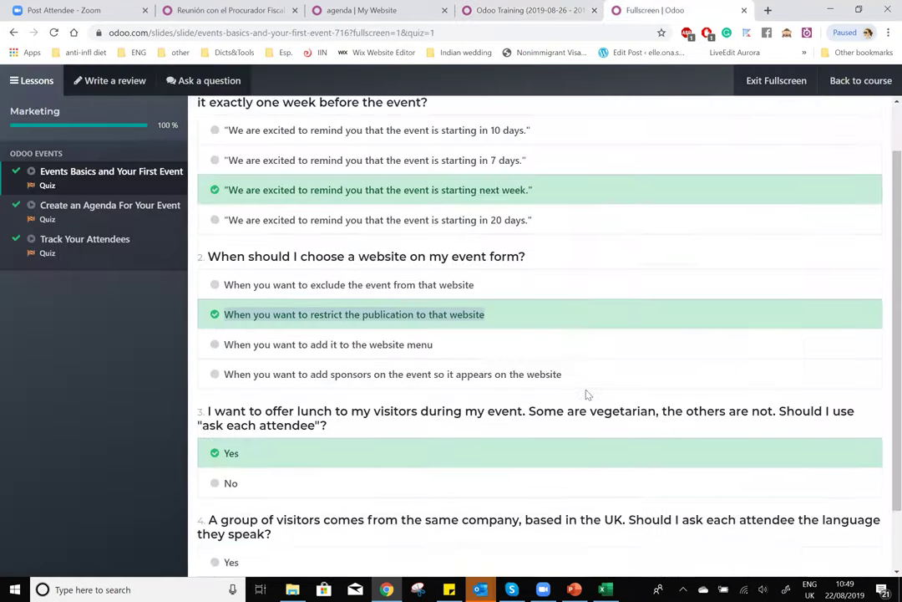
triple_click(340, 249)
scroll(224, 342, "down", 1)
- Go over question 3 on lunch and question 4 on visitors' language, then open the Create an Agenda quiz
left_click_drag(207, 336, 322, 351)
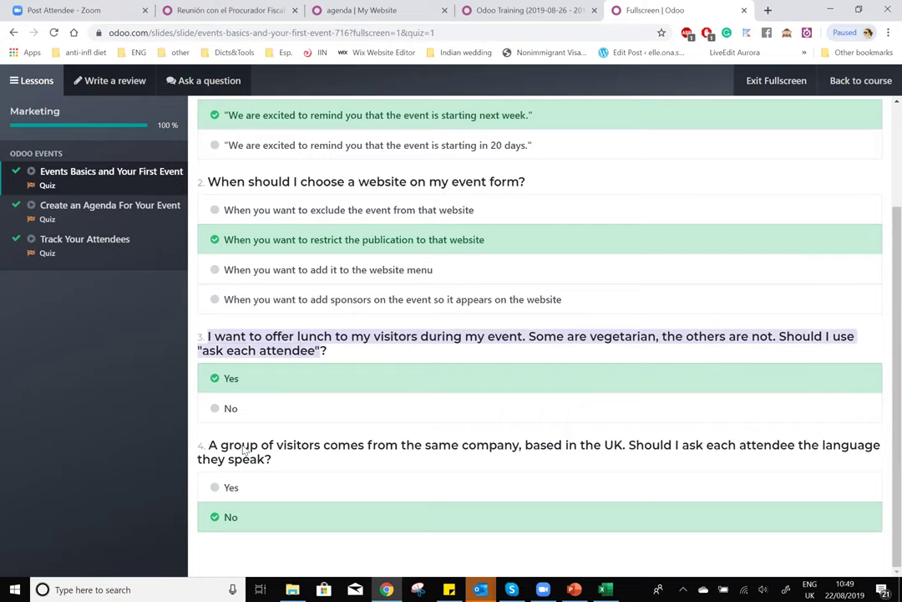
left_click_drag(211, 445, 275, 461)
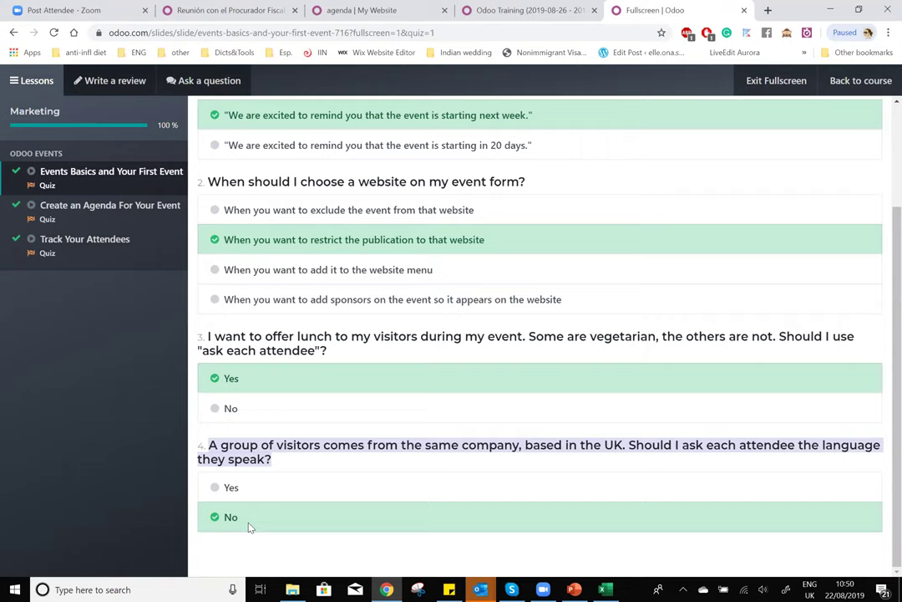
left_click(248, 446)
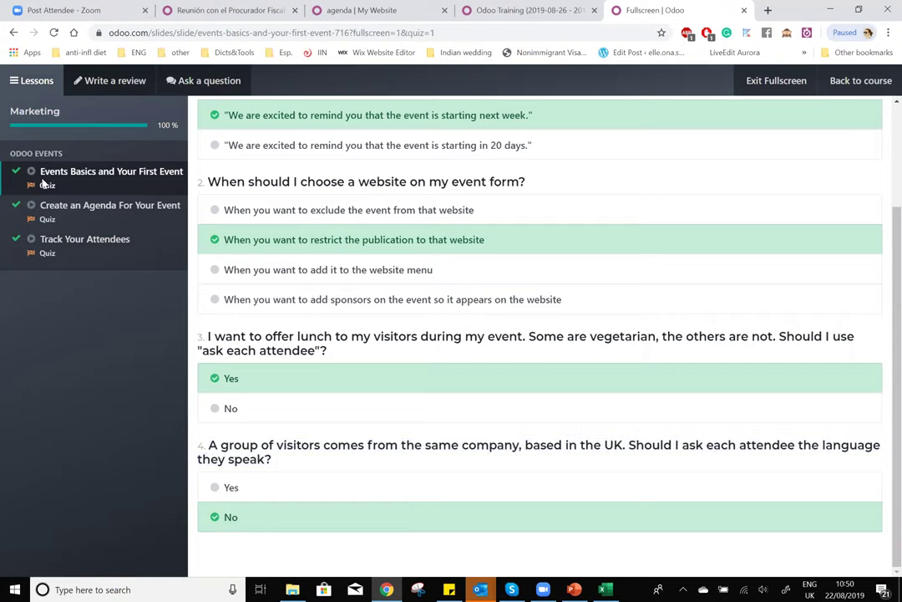
left_click(50, 222)
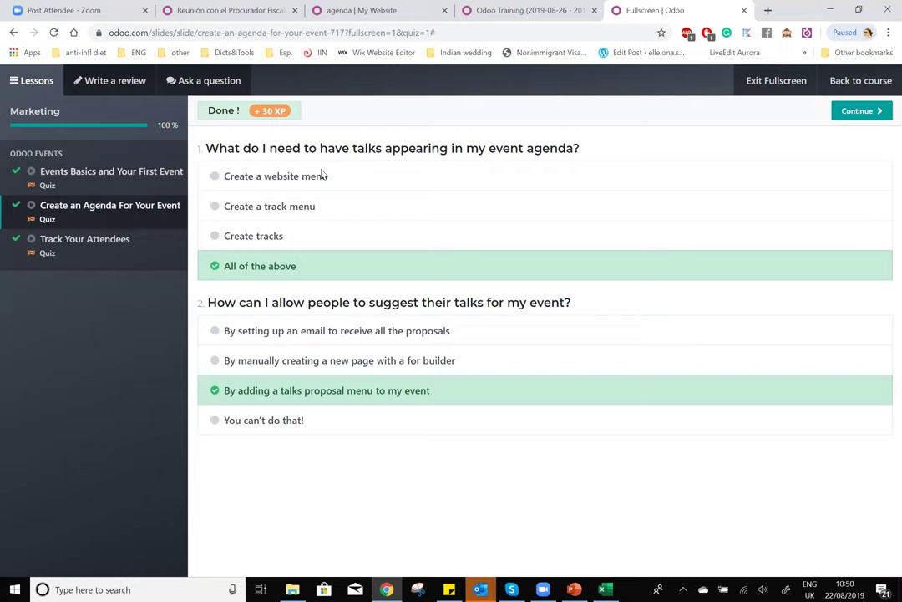
- Review the agenda talks question, then go through all Events Basics and Your First Event quiz answers
left_click_drag(206, 147, 451, 159)
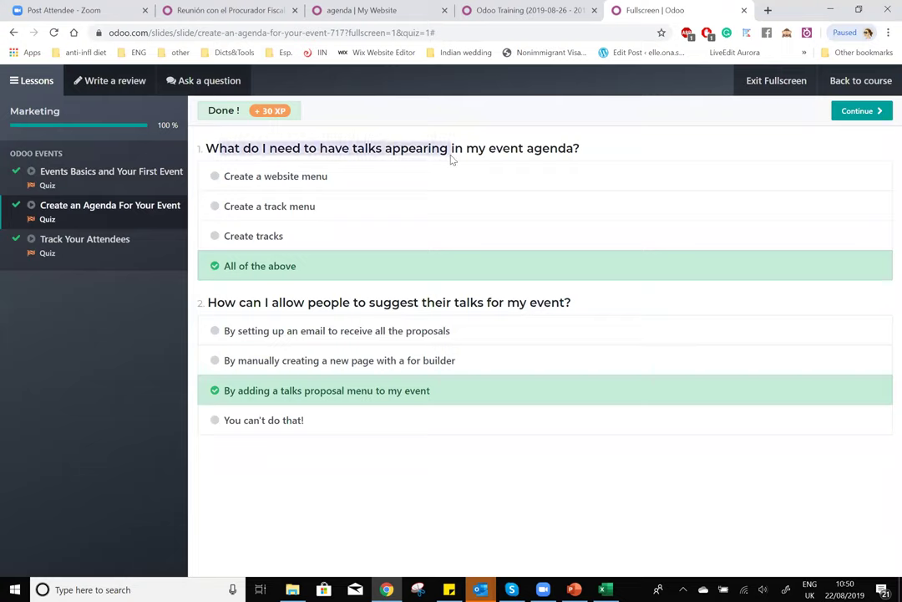
left_click(54, 167)
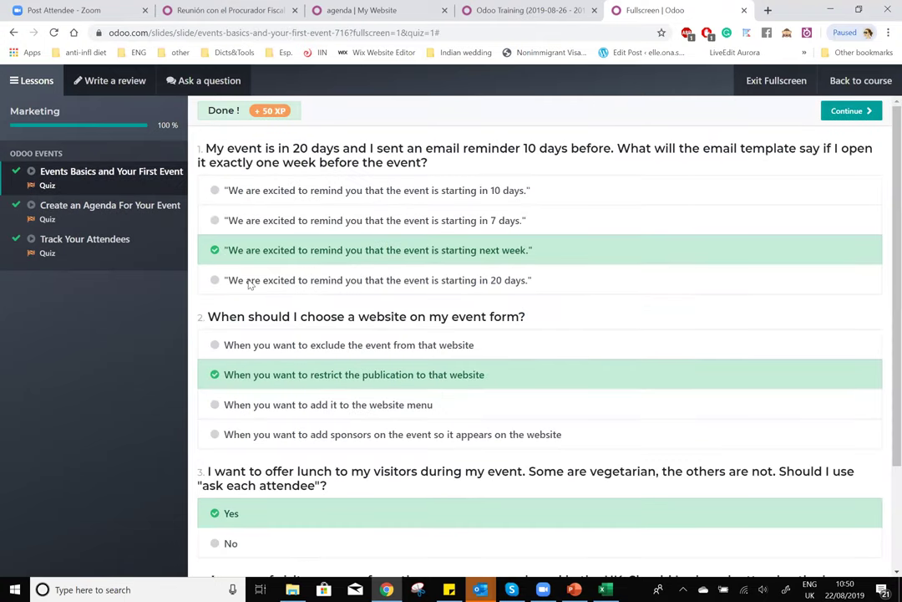
scroll(583, 358, "down", 3)
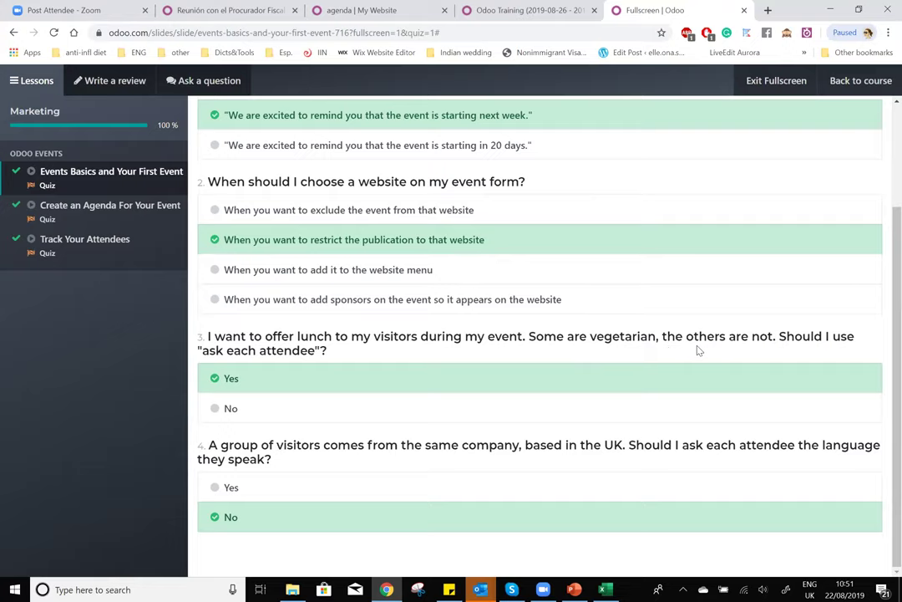
left_click(39, 221)
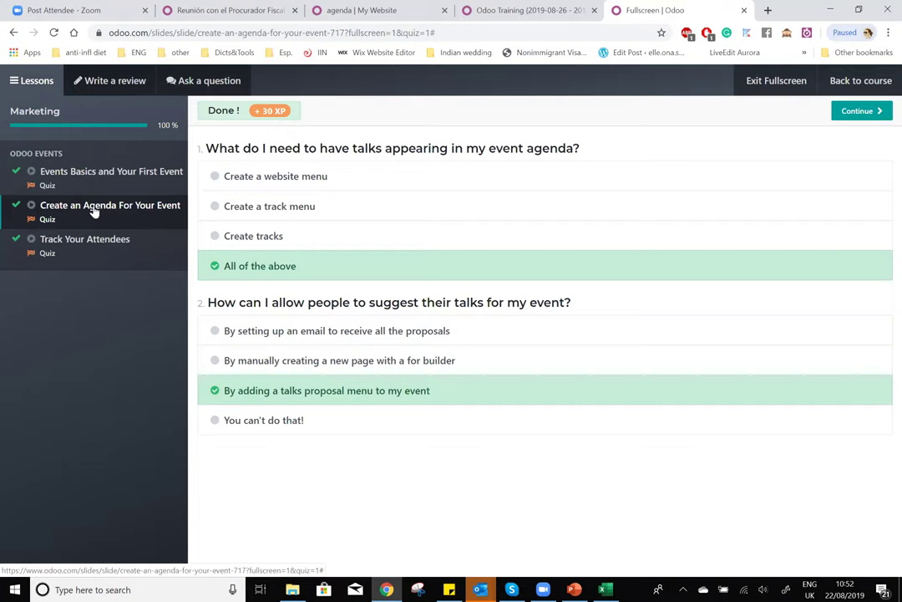
- Review question 1 on agenda talks: Create a website menu, Create a track menu, Create tracks
left_click_drag(205, 148, 619, 150)
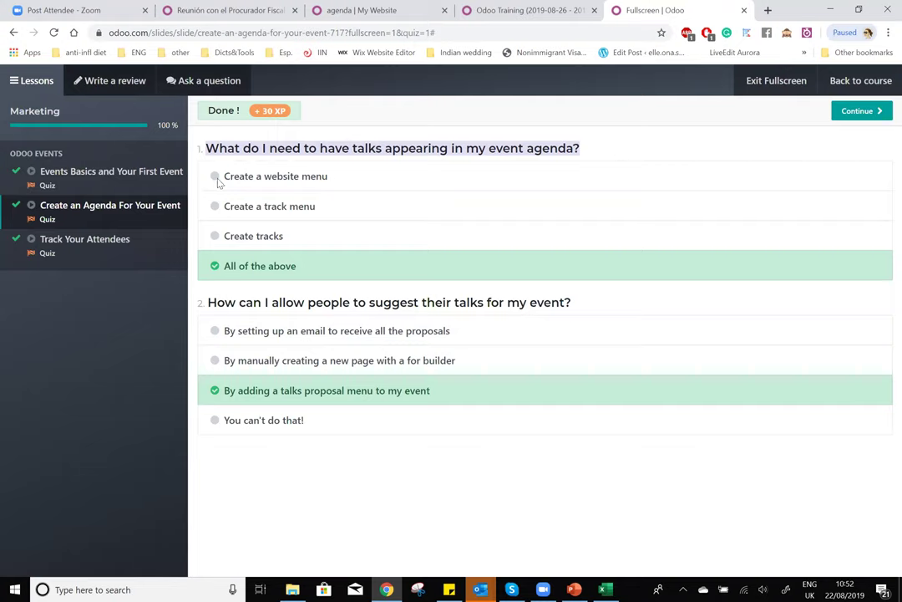
left_click_drag(219, 178, 368, 187)
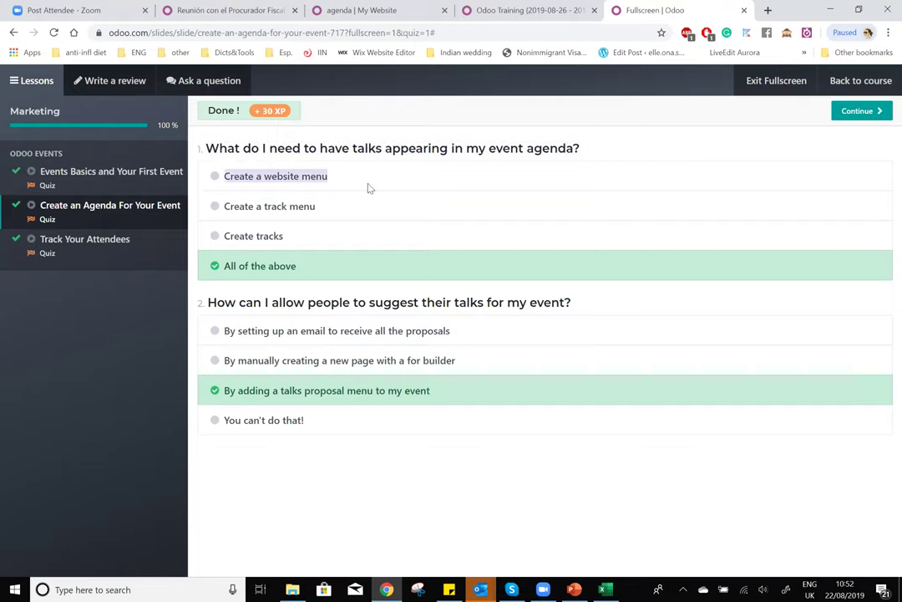
left_click_drag(225, 207, 322, 219)
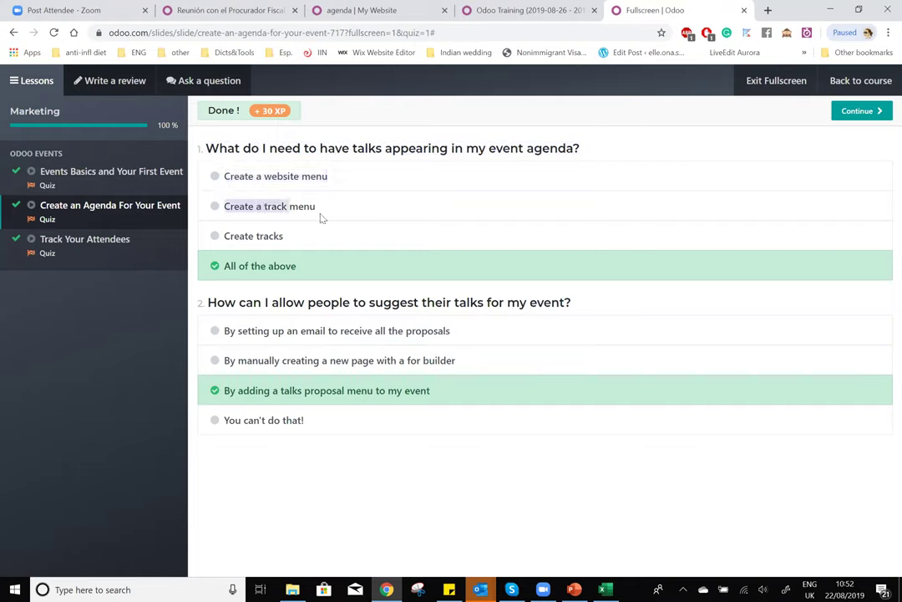
triple_click(284, 242)
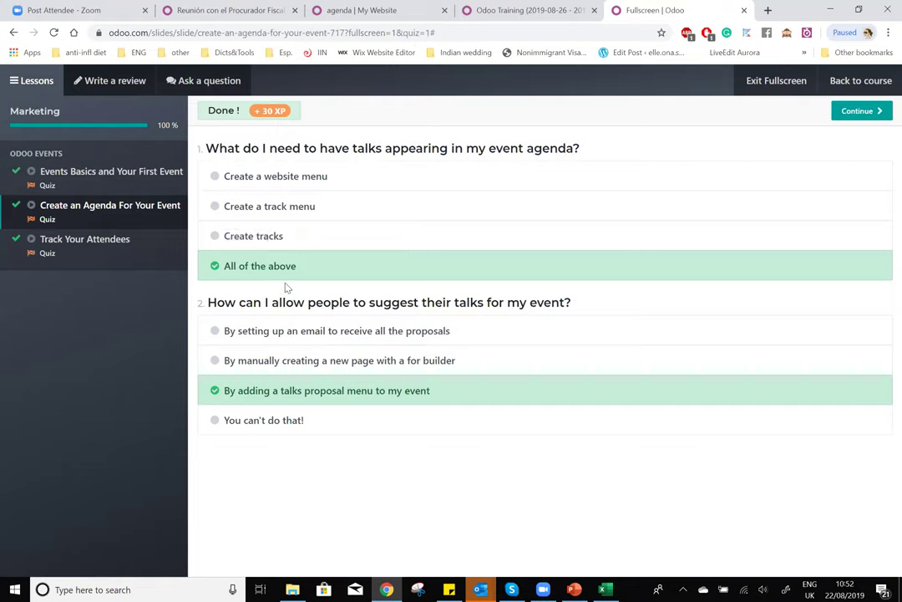
- Review question 2 on suggesting talks and its correct talks proposal menu answer
left_click_drag(207, 302, 568, 312)
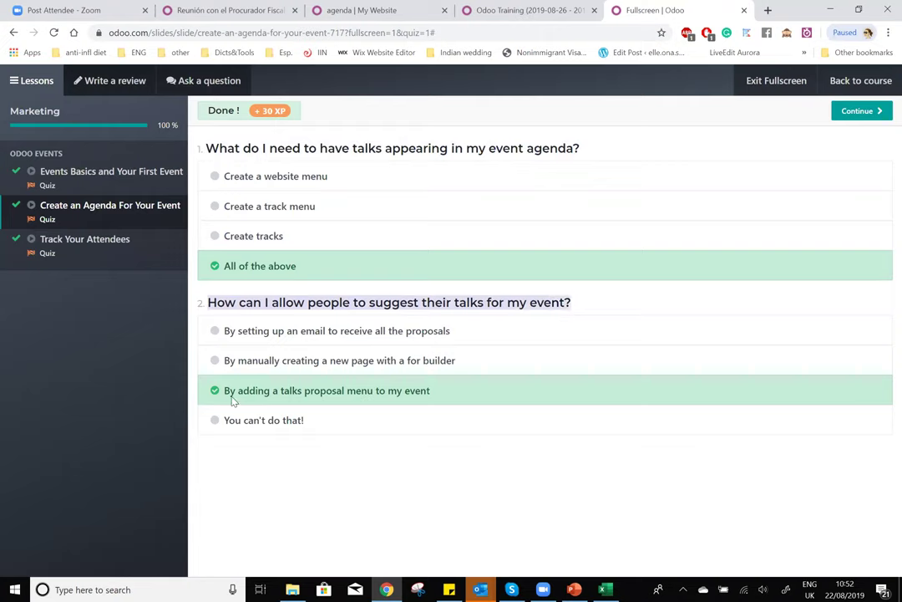
left_click_drag(224, 391, 410, 401)
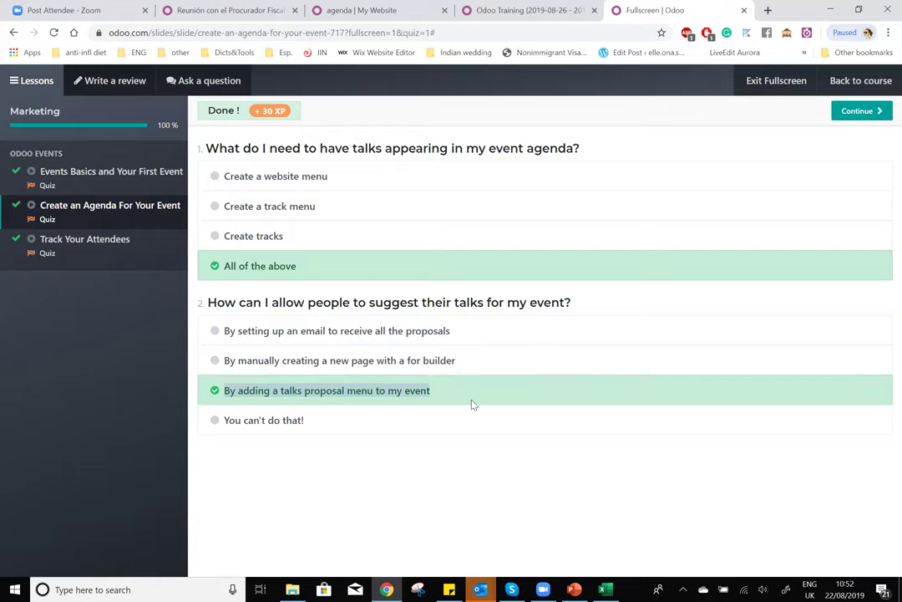
left_click(412, 400)
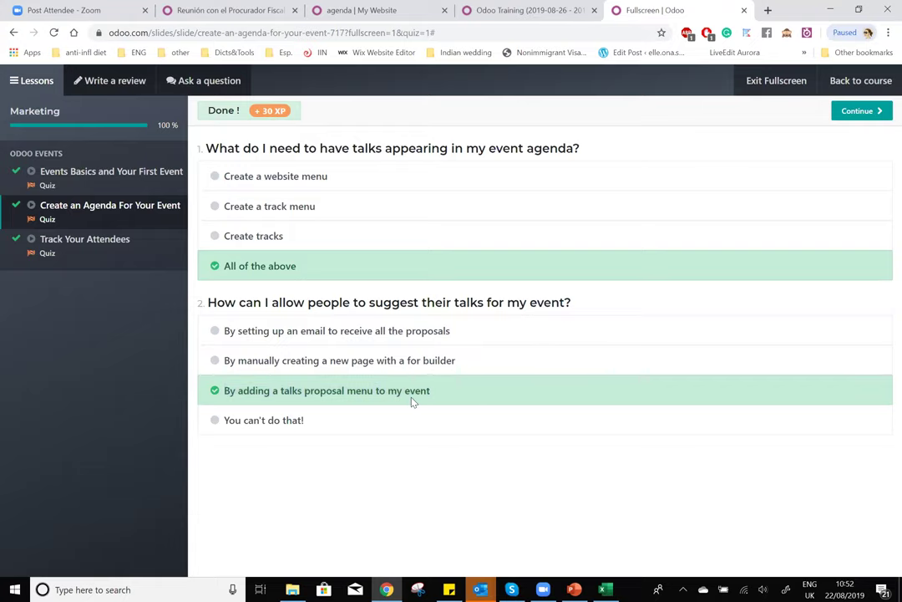
- In the Track Your Attendees quiz, check the Source Medium answer against the Excel pivot table
left_click(45, 254)
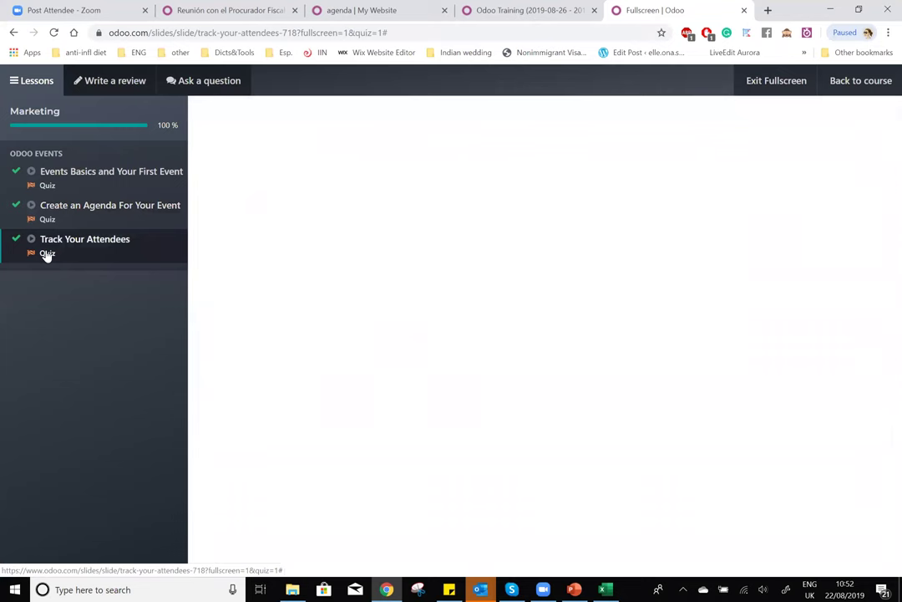
left_click_drag(207, 149, 738, 155)
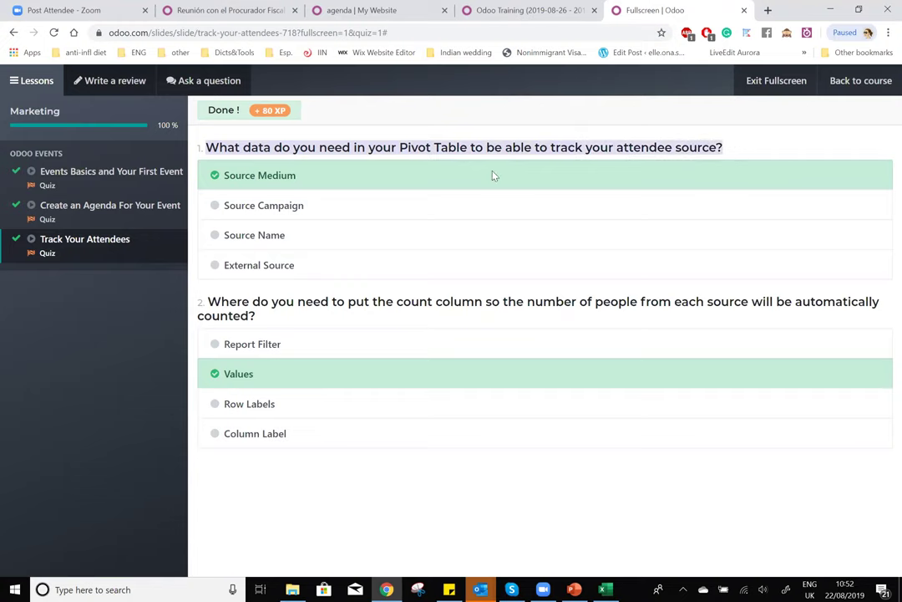
key("alt+Tab")
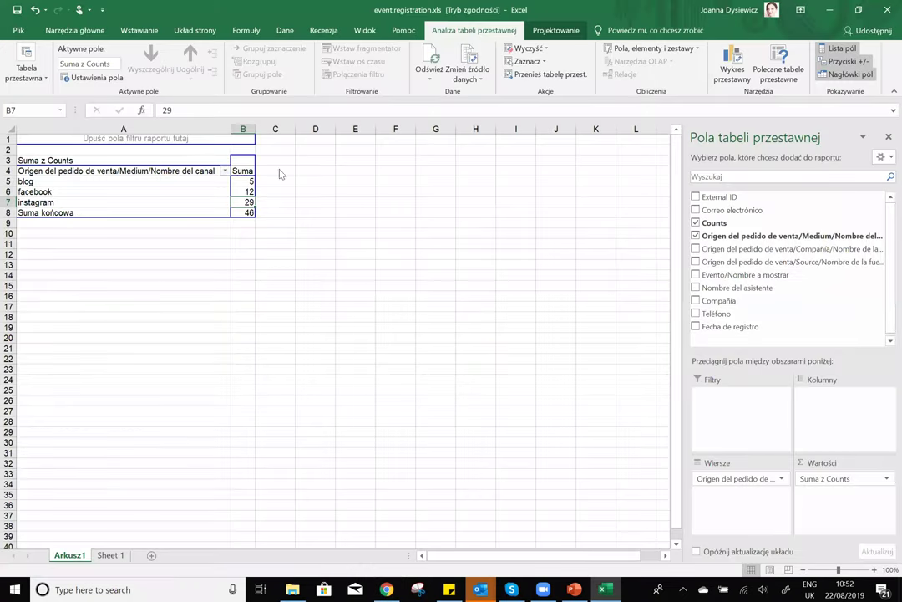
key("alt+Tab")
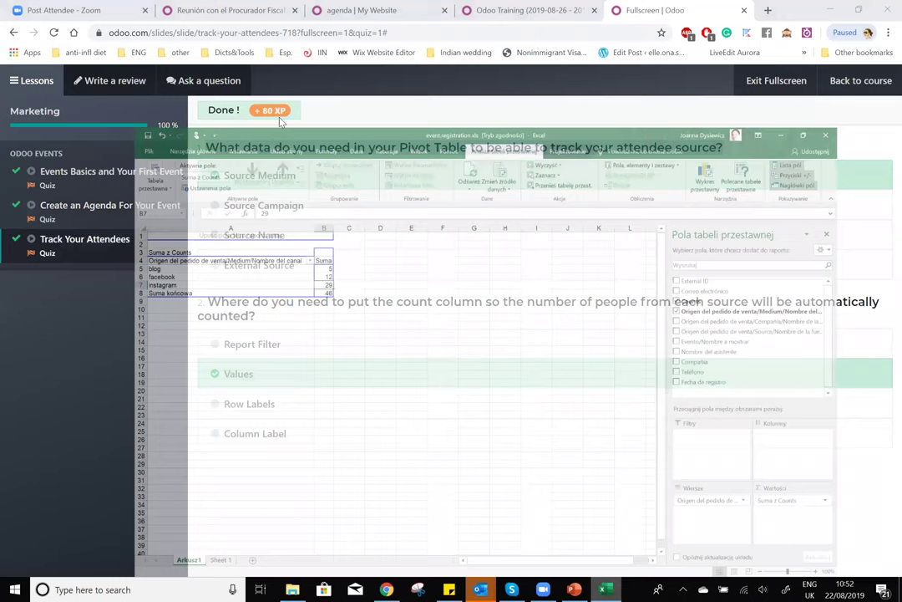
left_click_drag(227, 181, 313, 183)
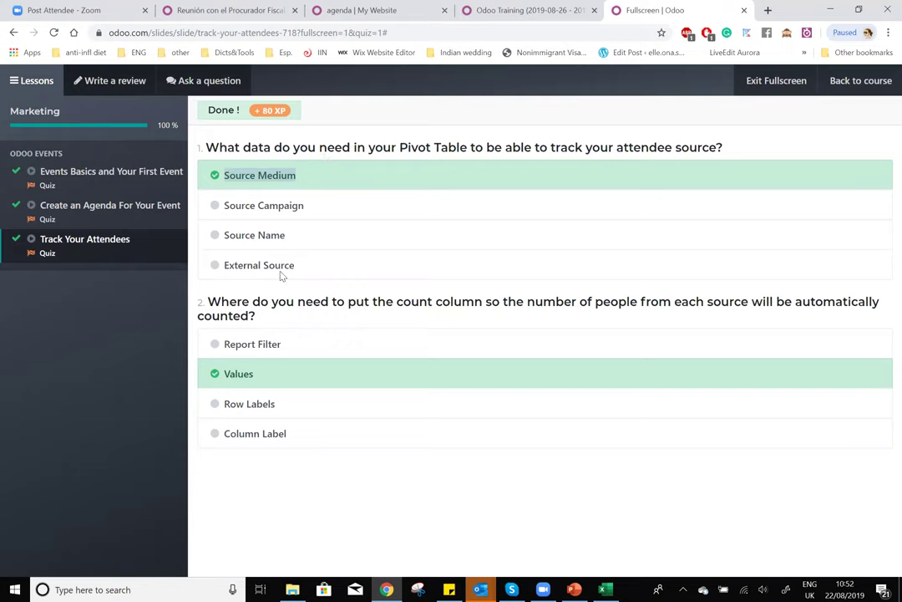
- Compare the count column question with the Excel pivot table, then return to the Marketing course
left_click_drag(207, 306, 798, 343)
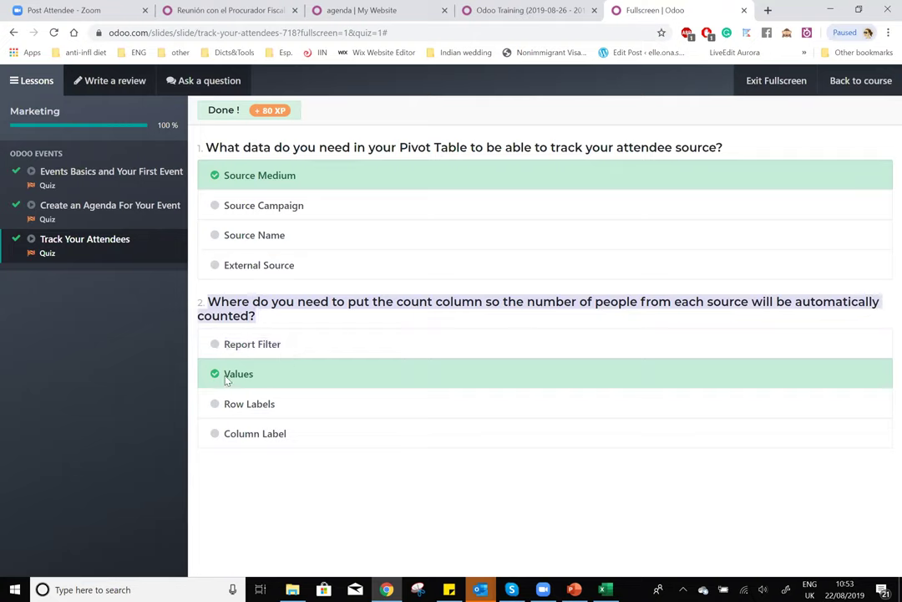
left_click(608, 588)
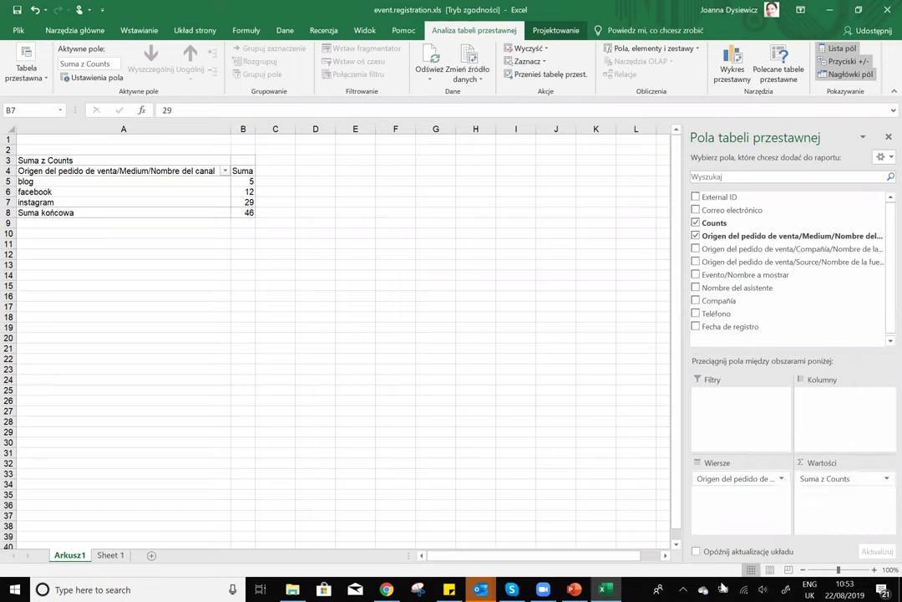
left_click(606, 589)
left_click(324, 467)
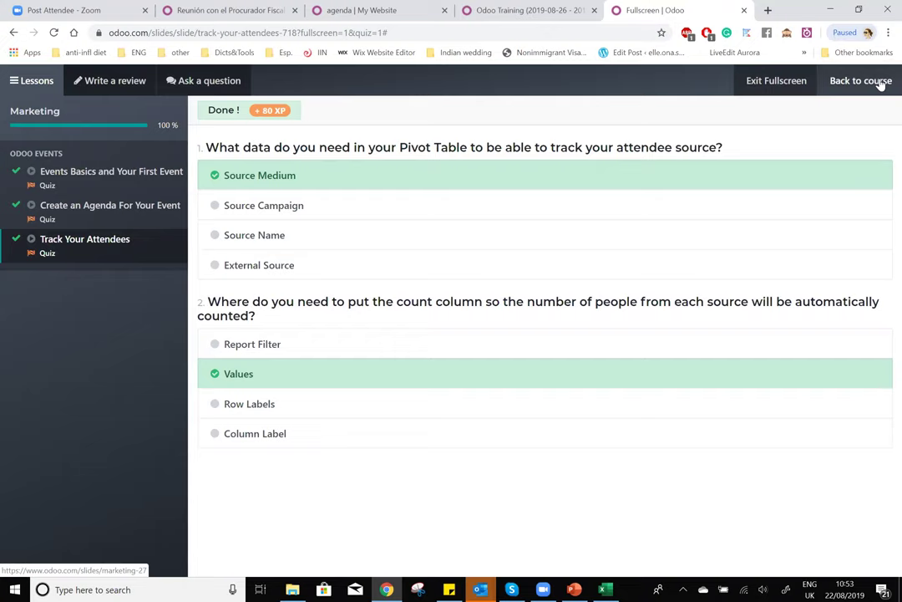
left_click(880, 84)
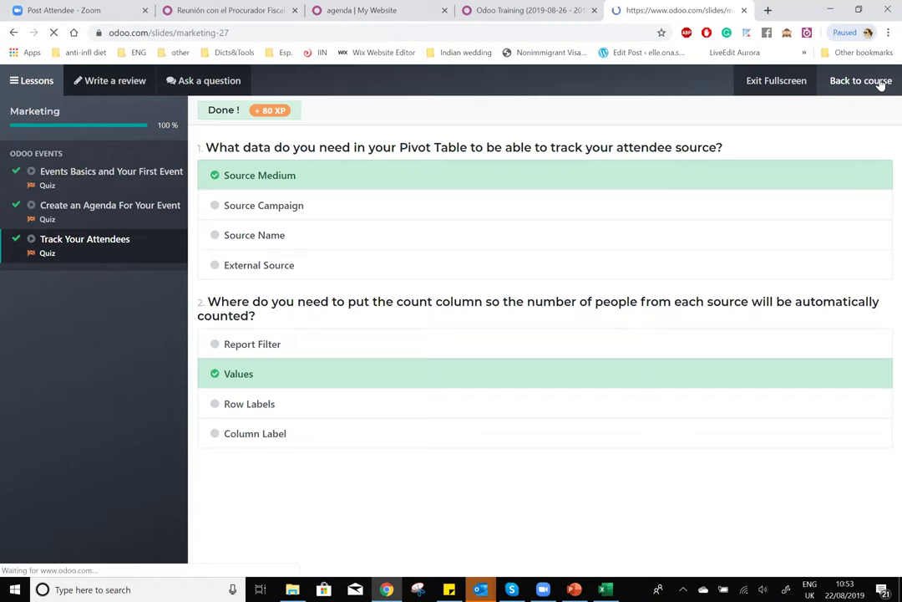